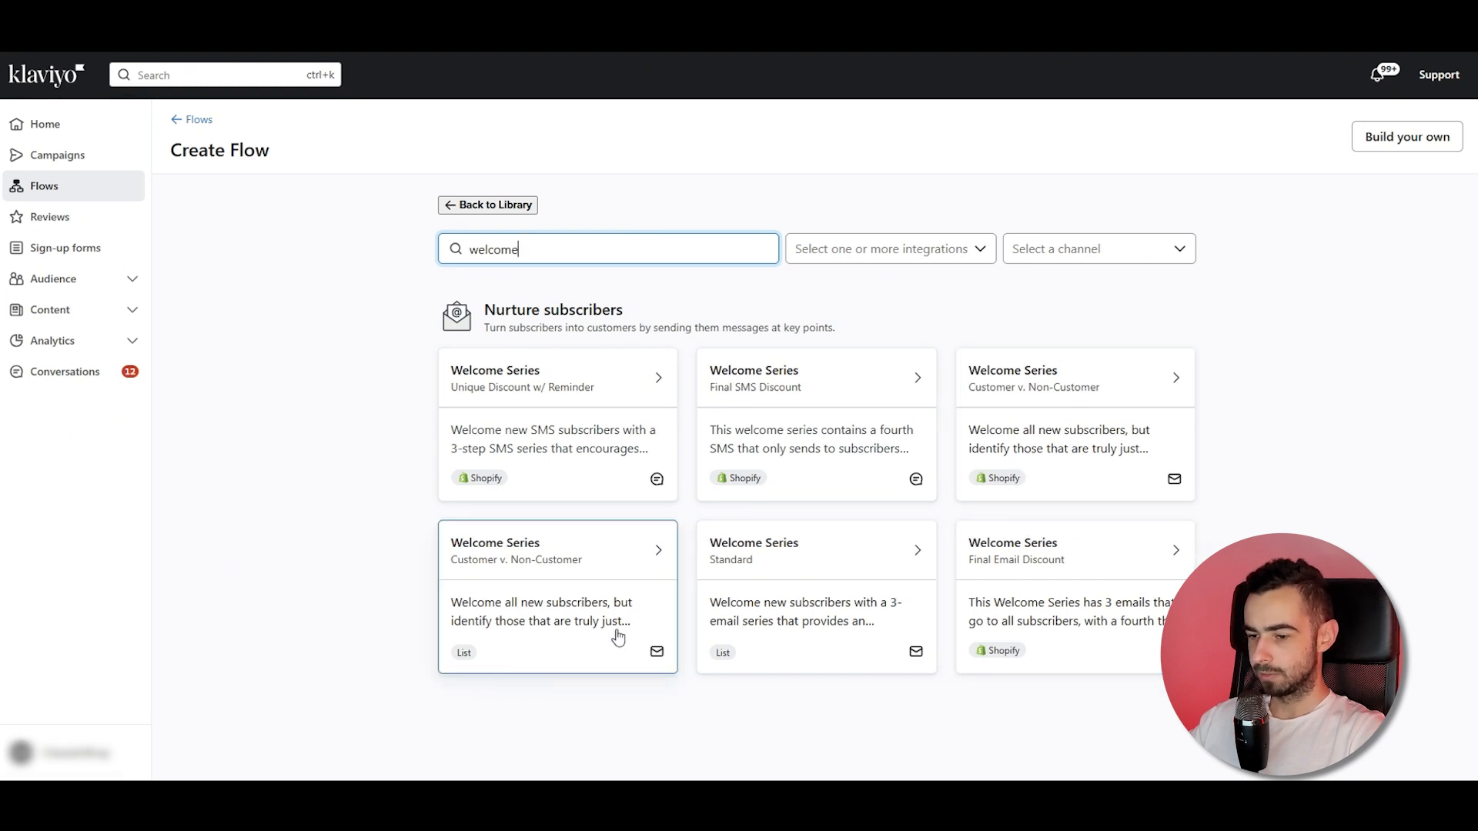
Preview the Welcome Series Customer v. Non-Customer template for Shopify and close the preview.
{"action": "left_click", "coordinate": [1074, 456]}
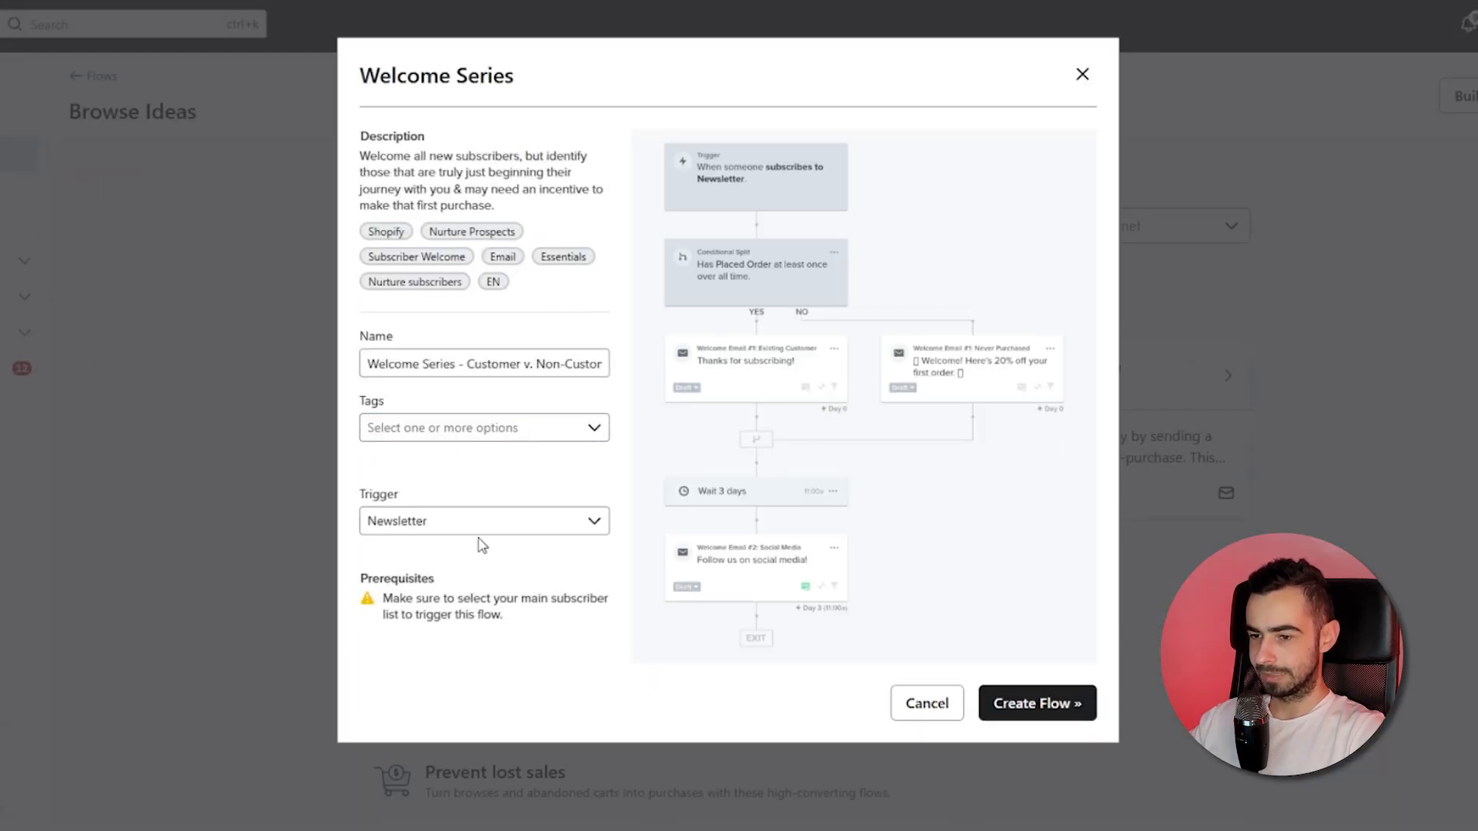
{"action": "left_click", "coordinate": [436, 532]}
{"action": "left_click", "coordinate": [561, 512]}
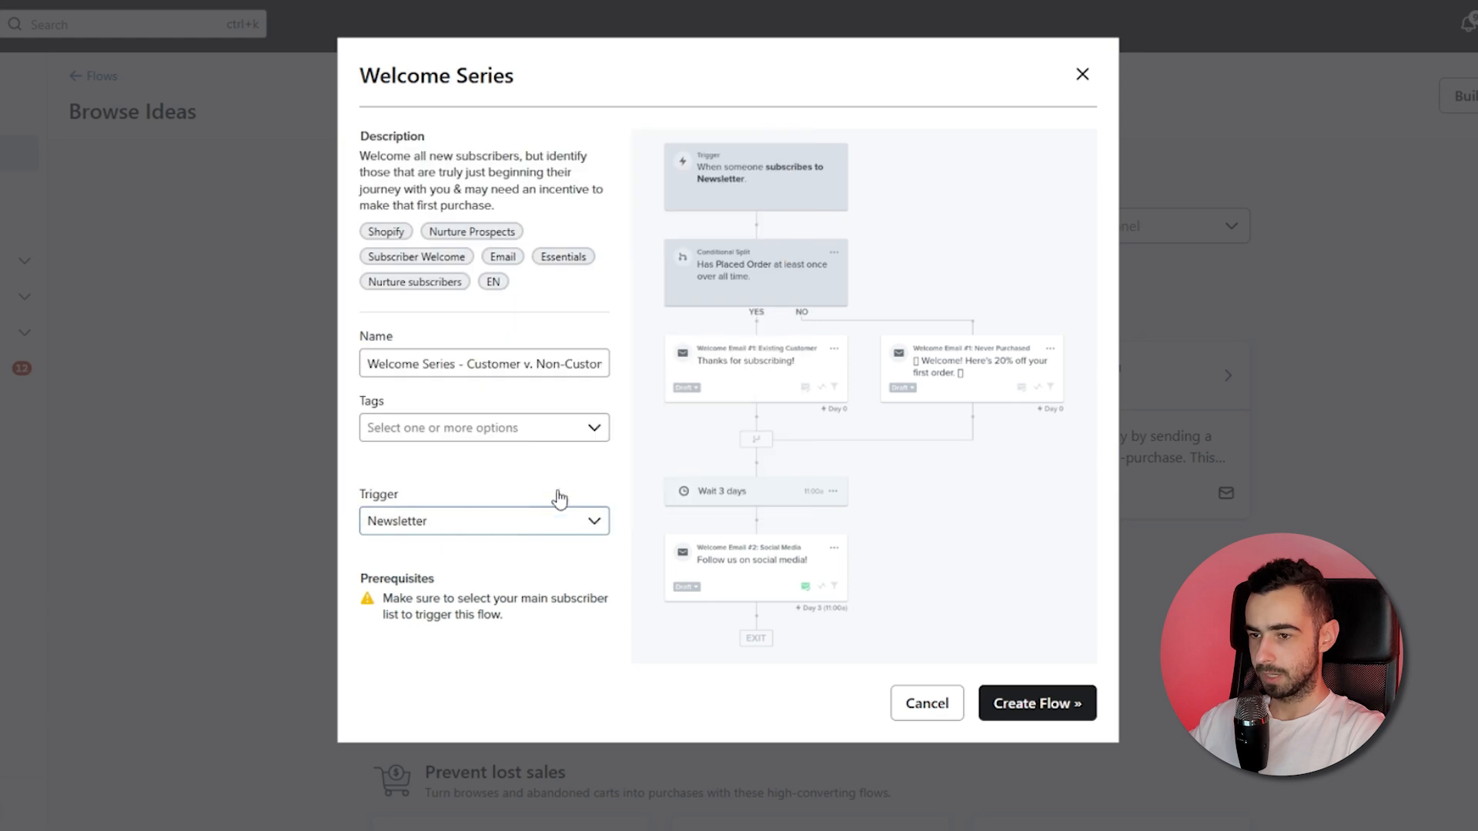
{"action": "left_click", "coordinate": [1086, 77]}
Preview the Welcome Series Final Email Discount template and close the preview.
{"action": "left_click", "coordinate": [548, 221]}
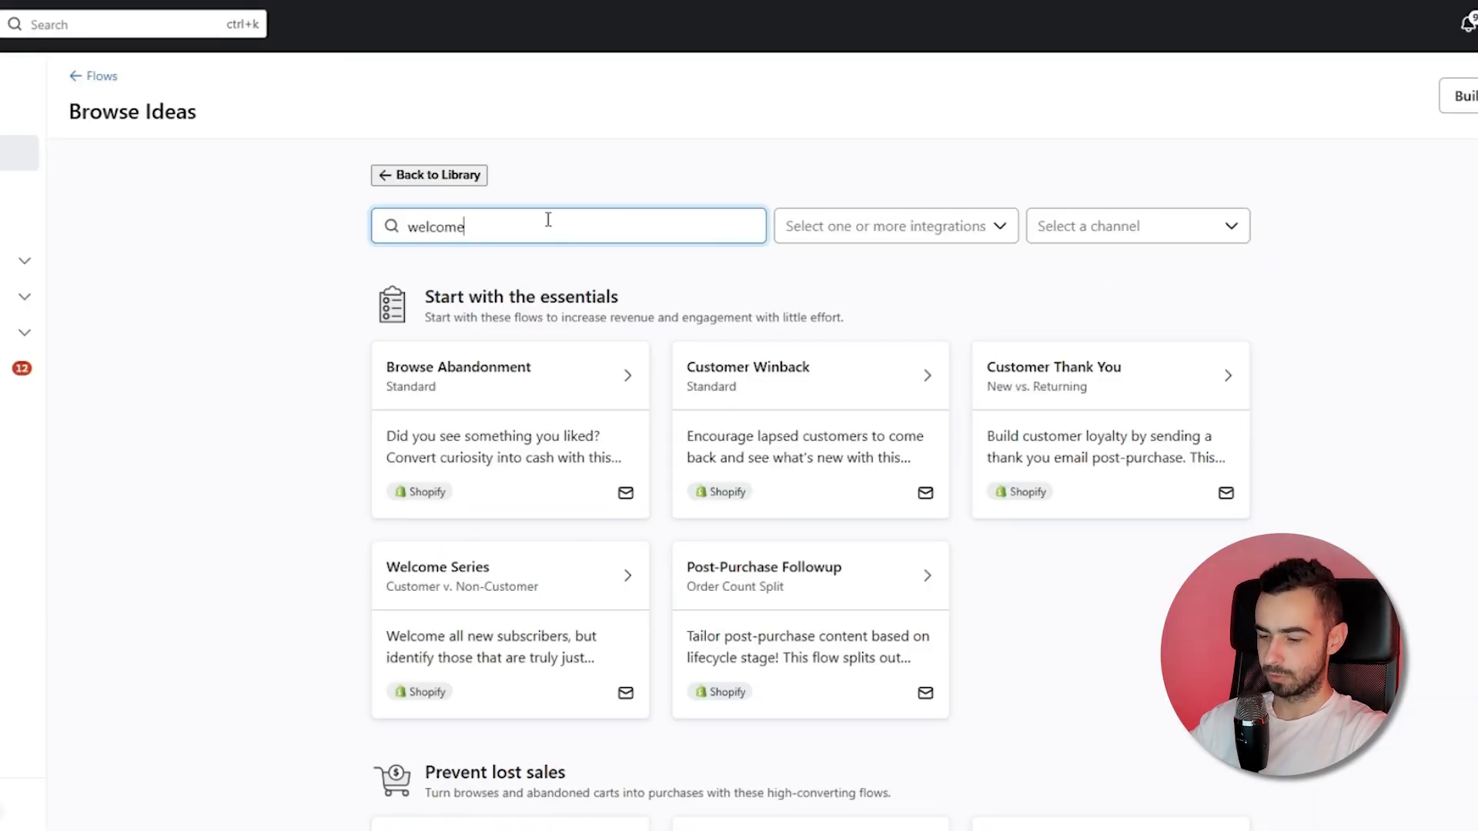
{"action": "left_click", "coordinate": [1069, 597]}
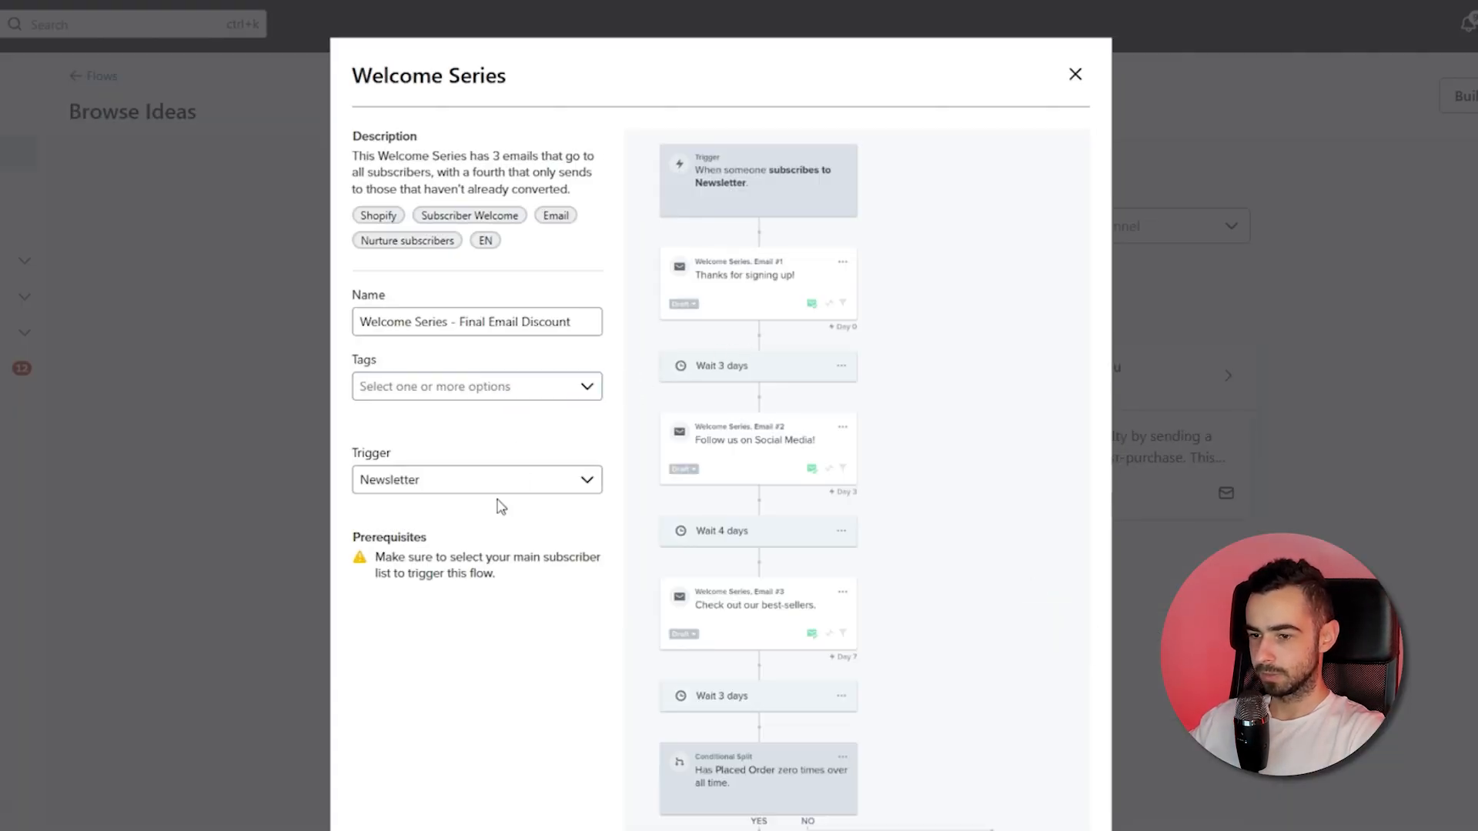
{"action": "left_click", "coordinate": [490, 495]}
{"action": "left_click", "coordinate": [531, 655]}
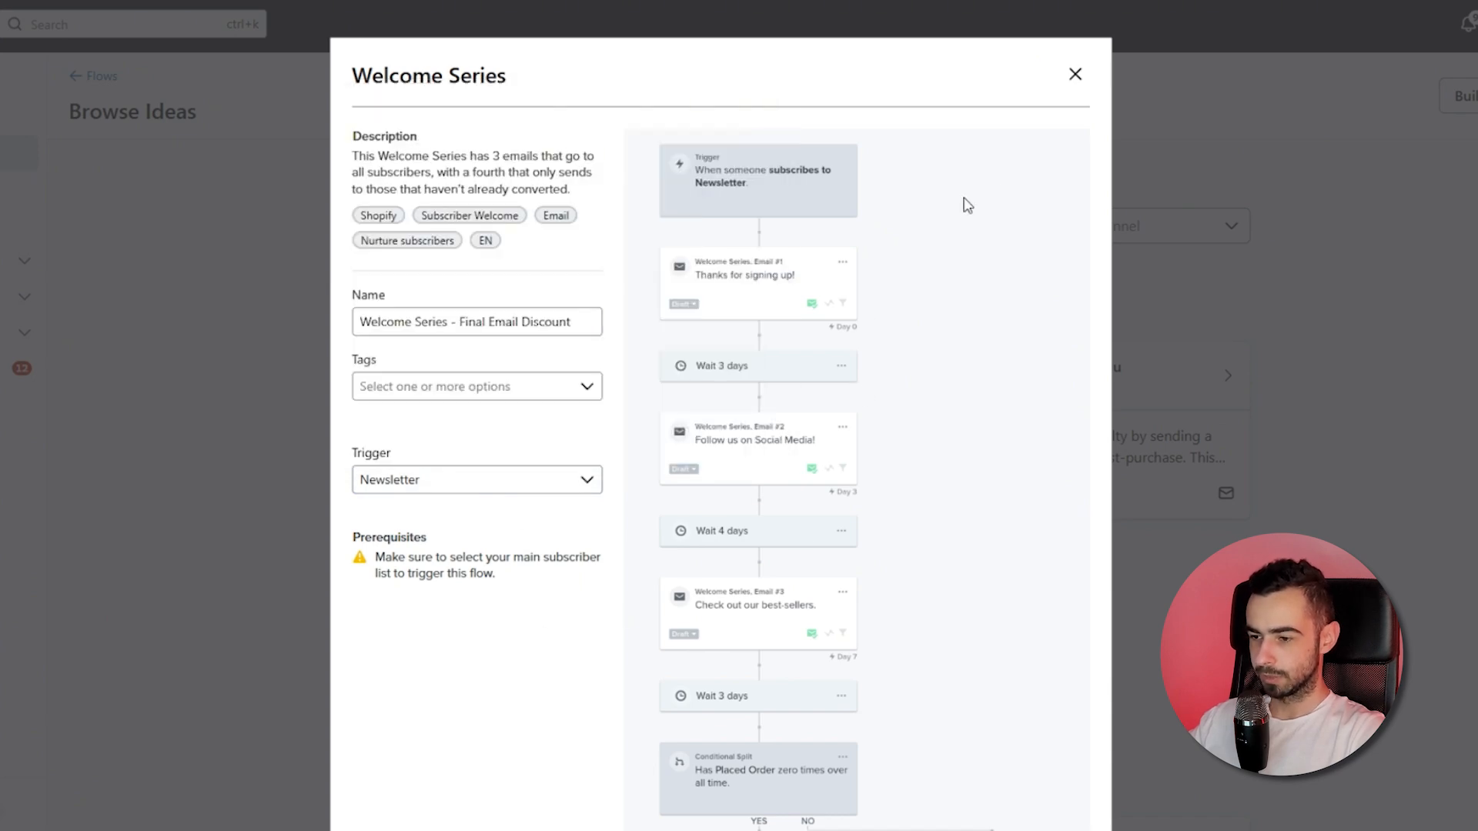
{"action": "left_click", "coordinate": [1074, 75]}
Preview the Welcome Series Standard template and close the preview.
{"action": "left_click", "coordinate": [614, 233]}
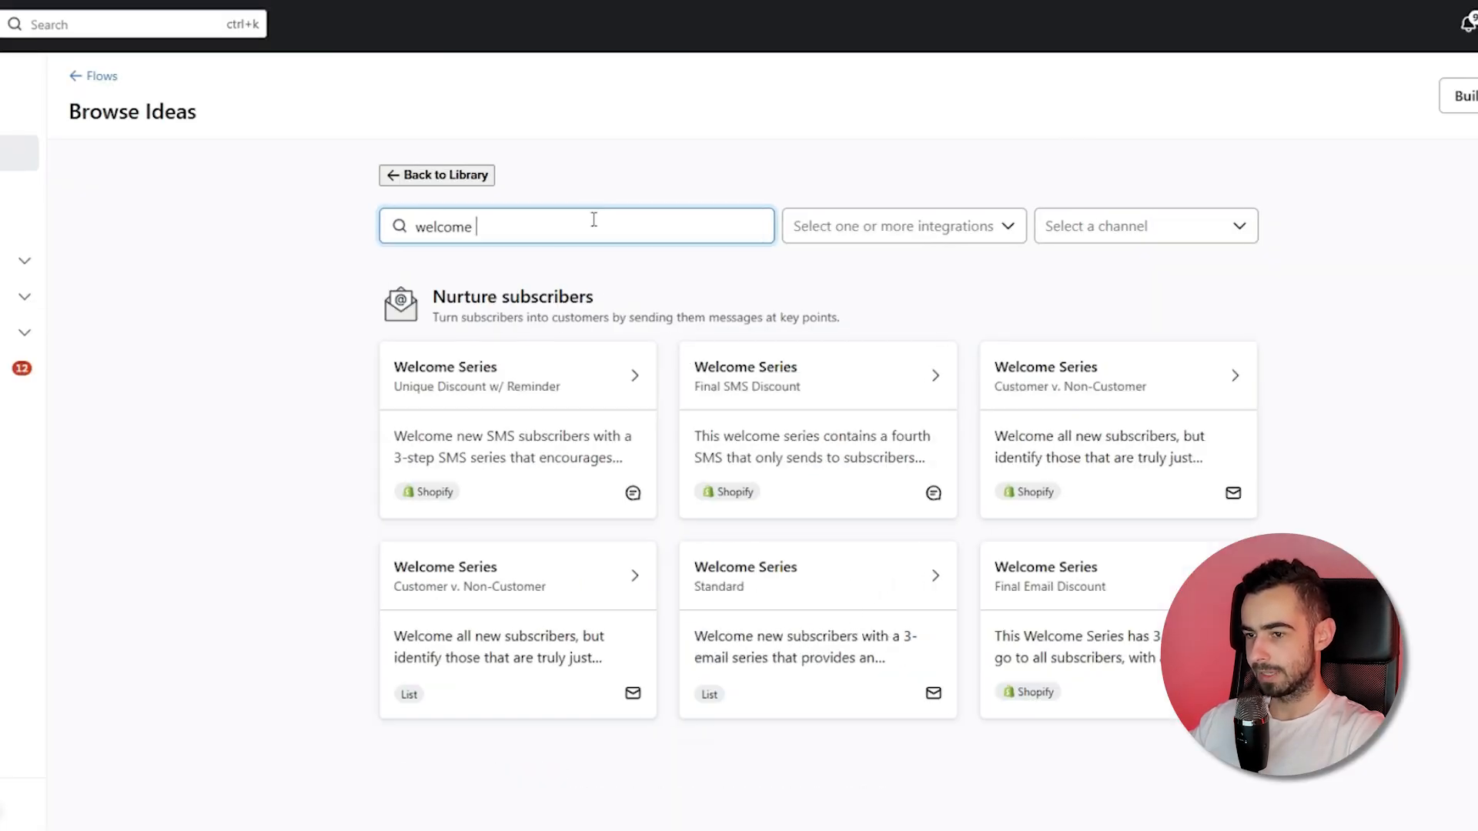
{"action": "left_click", "coordinate": [765, 614]}
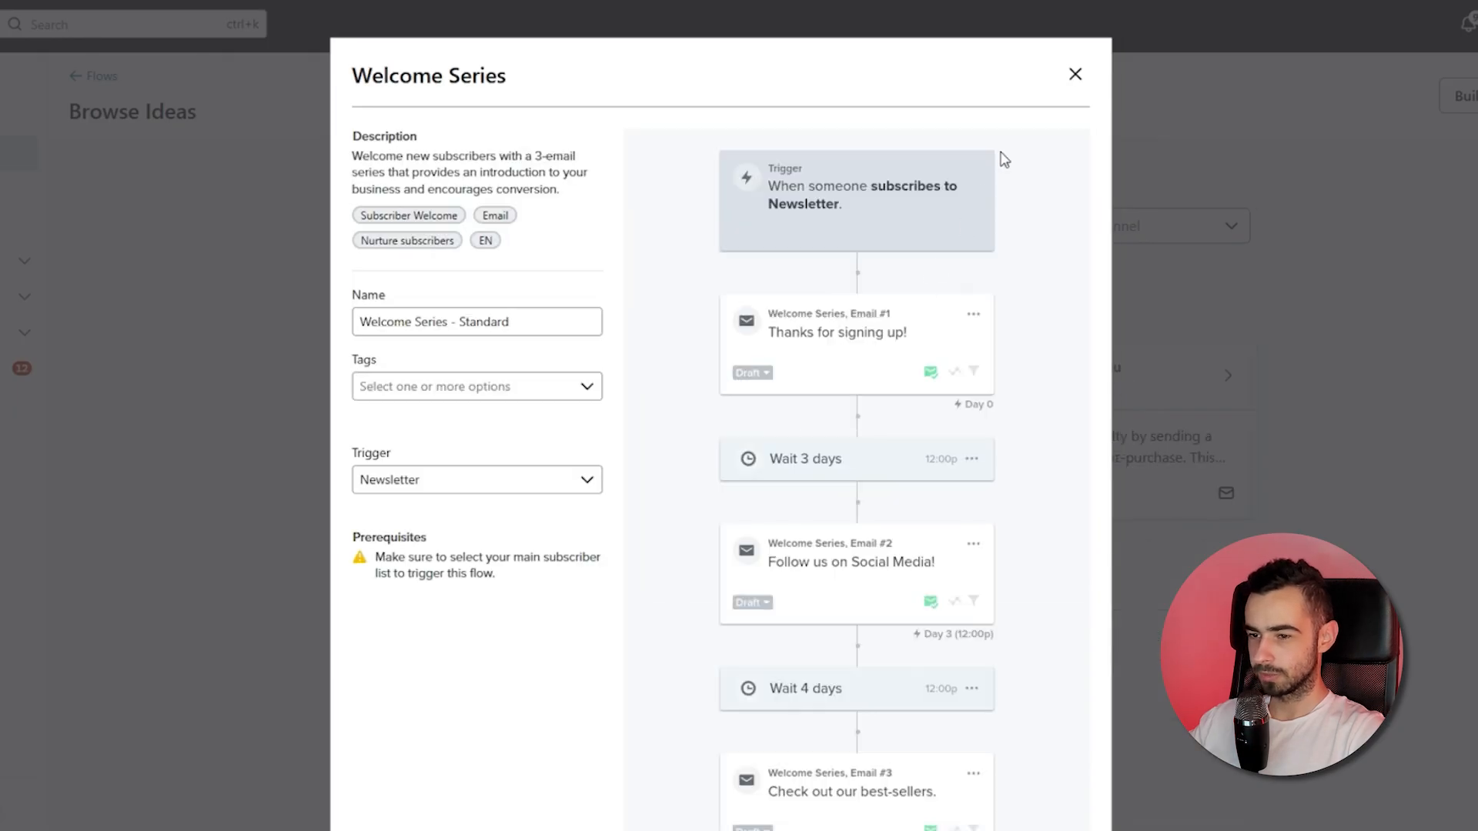
{"action": "left_click", "coordinate": [1075, 75]}
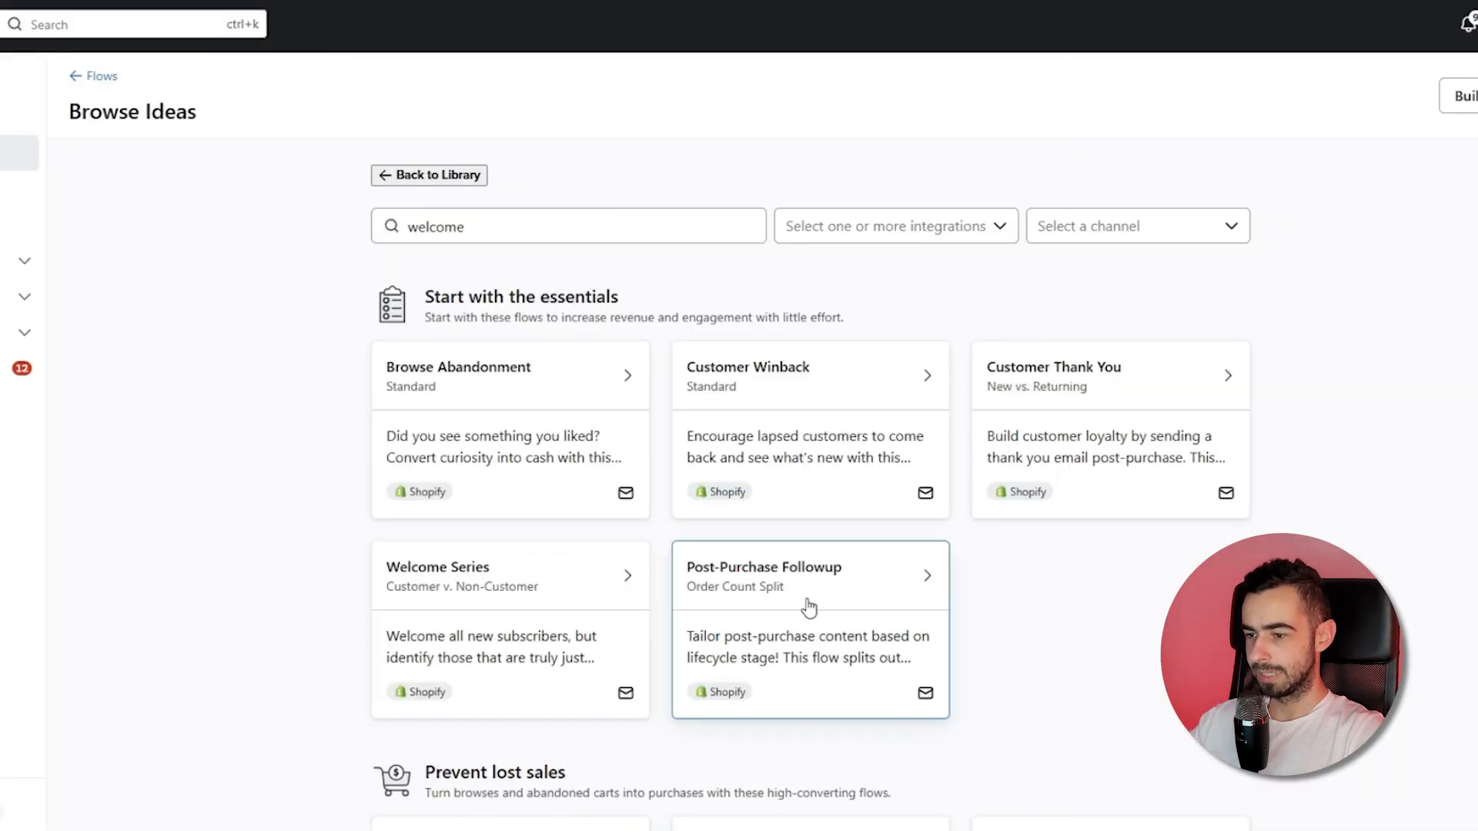
Preview the list-based Welcome Series Customer v. Non-Customer template and cancel.
{"action": "left_click", "coordinate": [575, 238]}
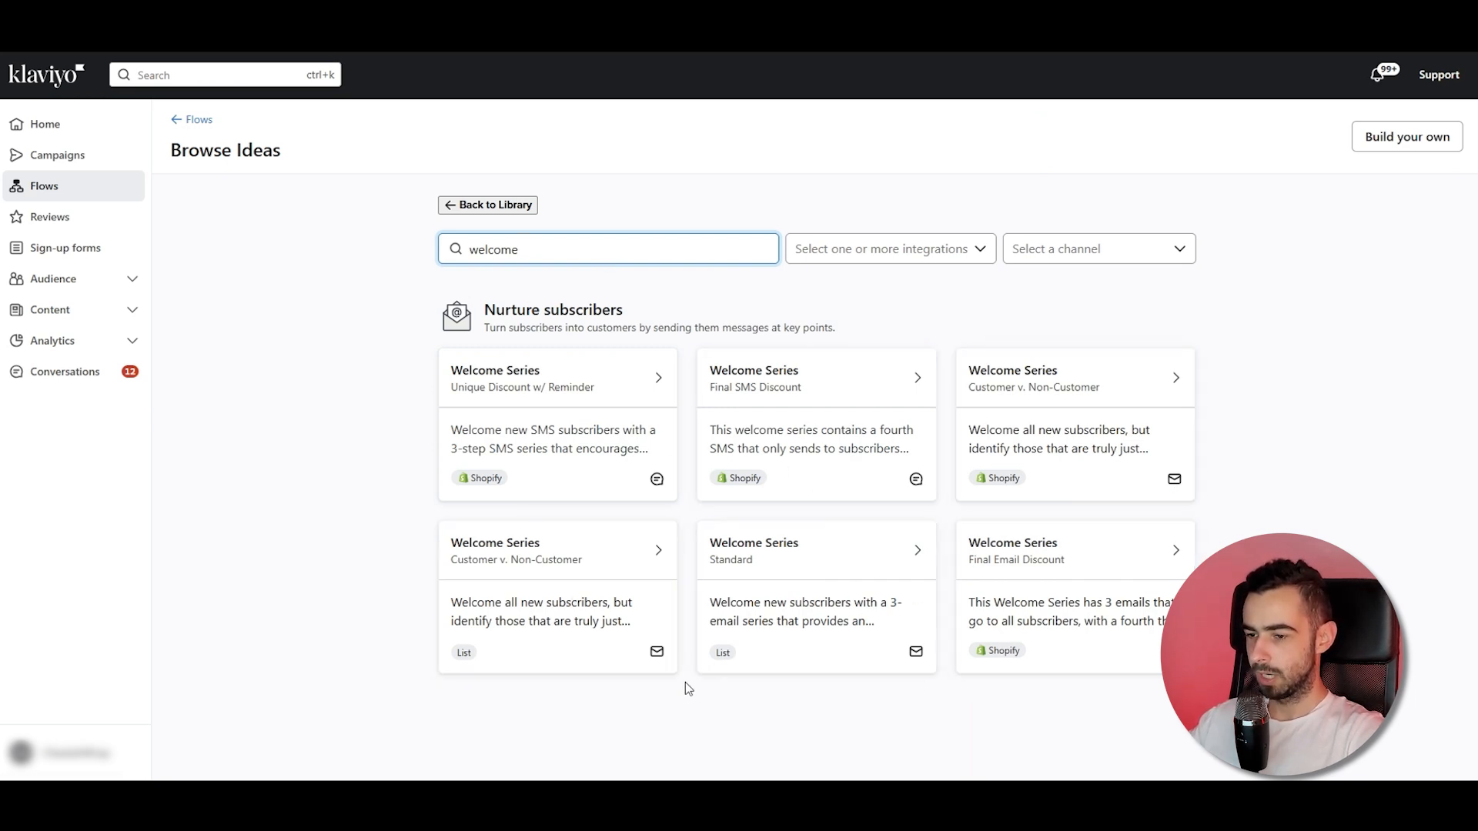
{"action": "left_click", "coordinate": [530, 589]}
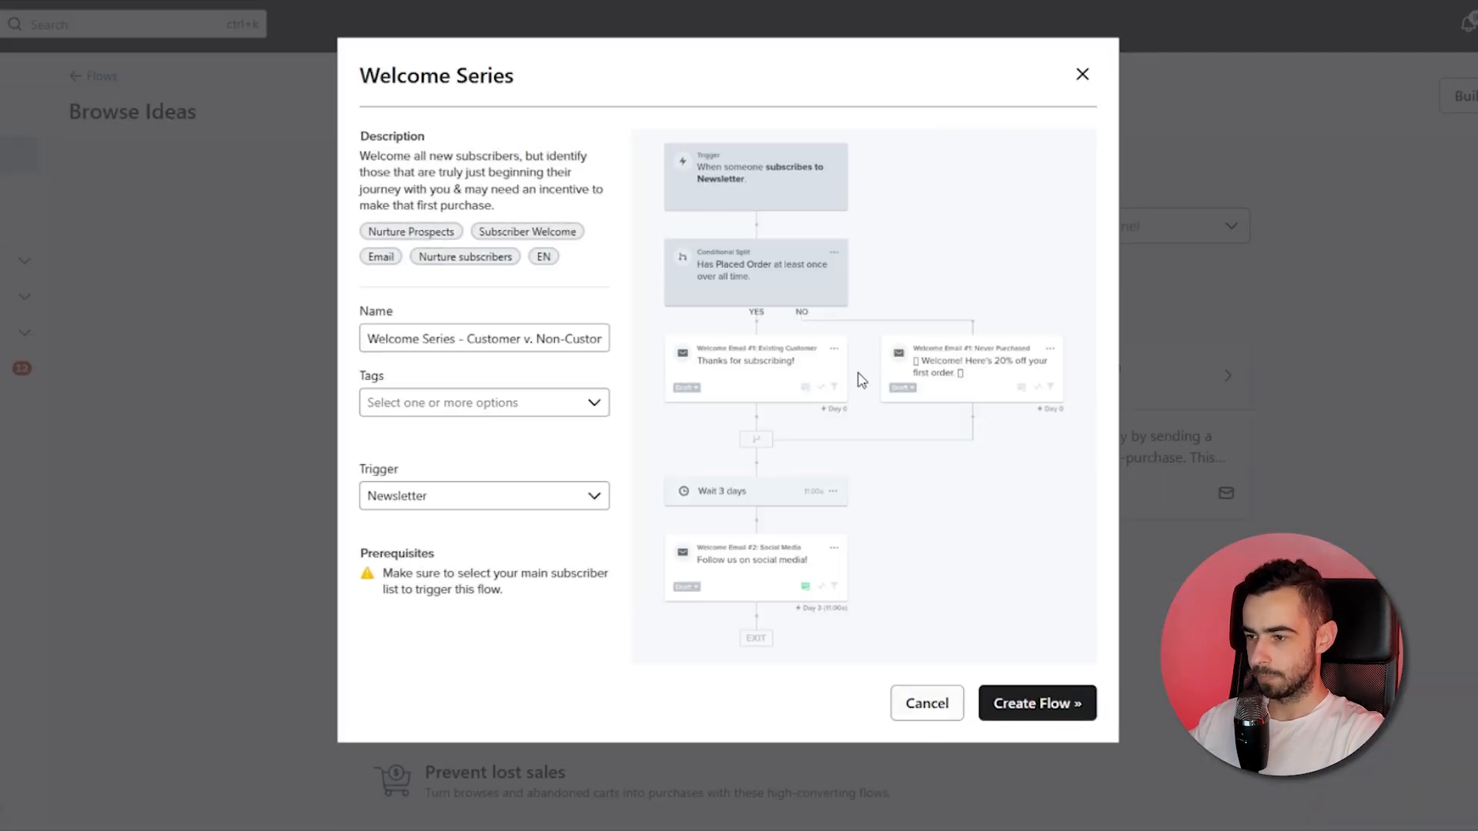
{"action": "left_click", "coordinate": [927, 705]}
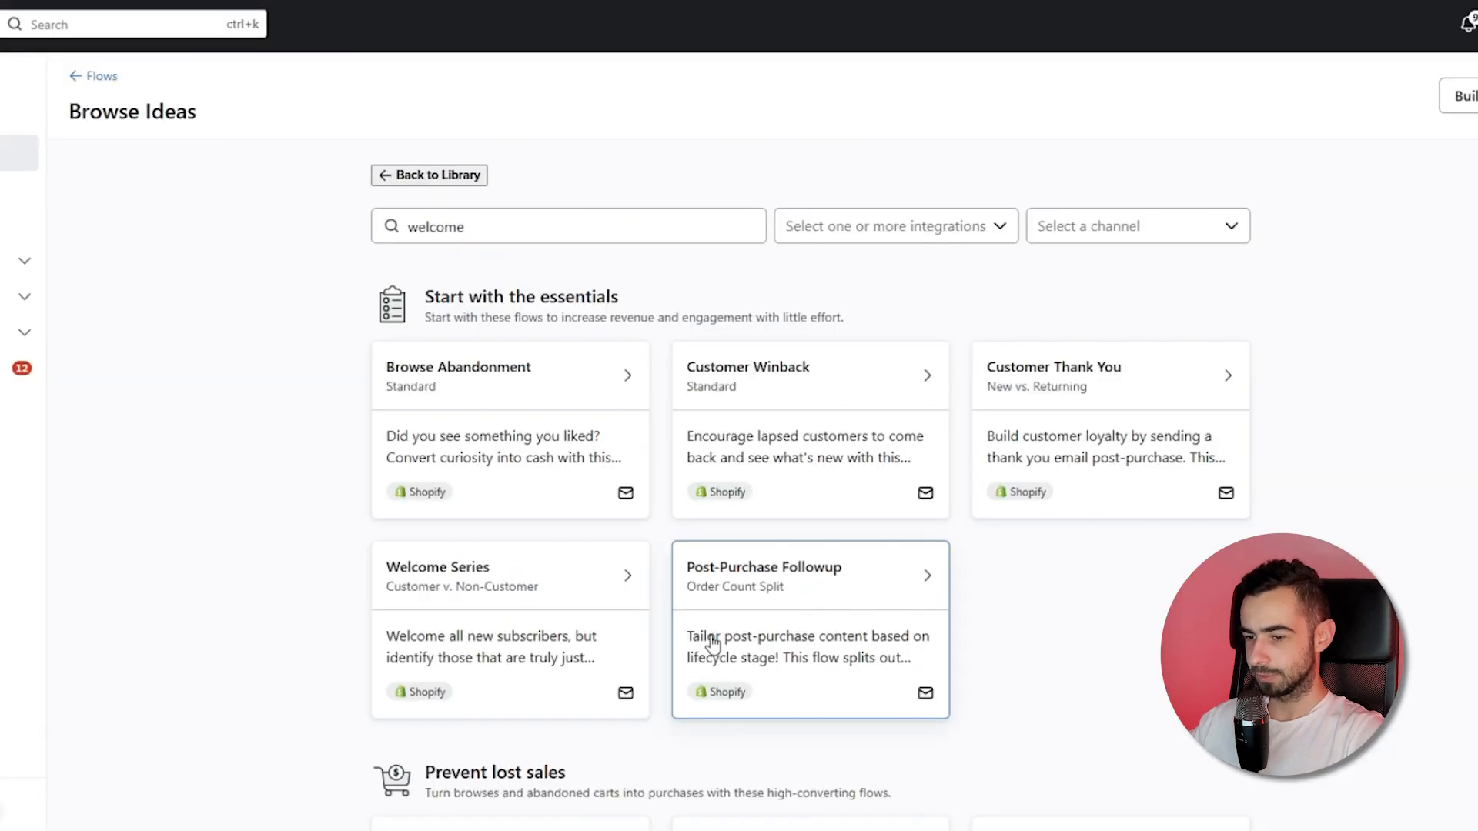
Open the Welcome Series Standard template and rename the flow to Welcome Series | 10% OFF.
{"action": "left_click", "coordinate": [525, 211]}
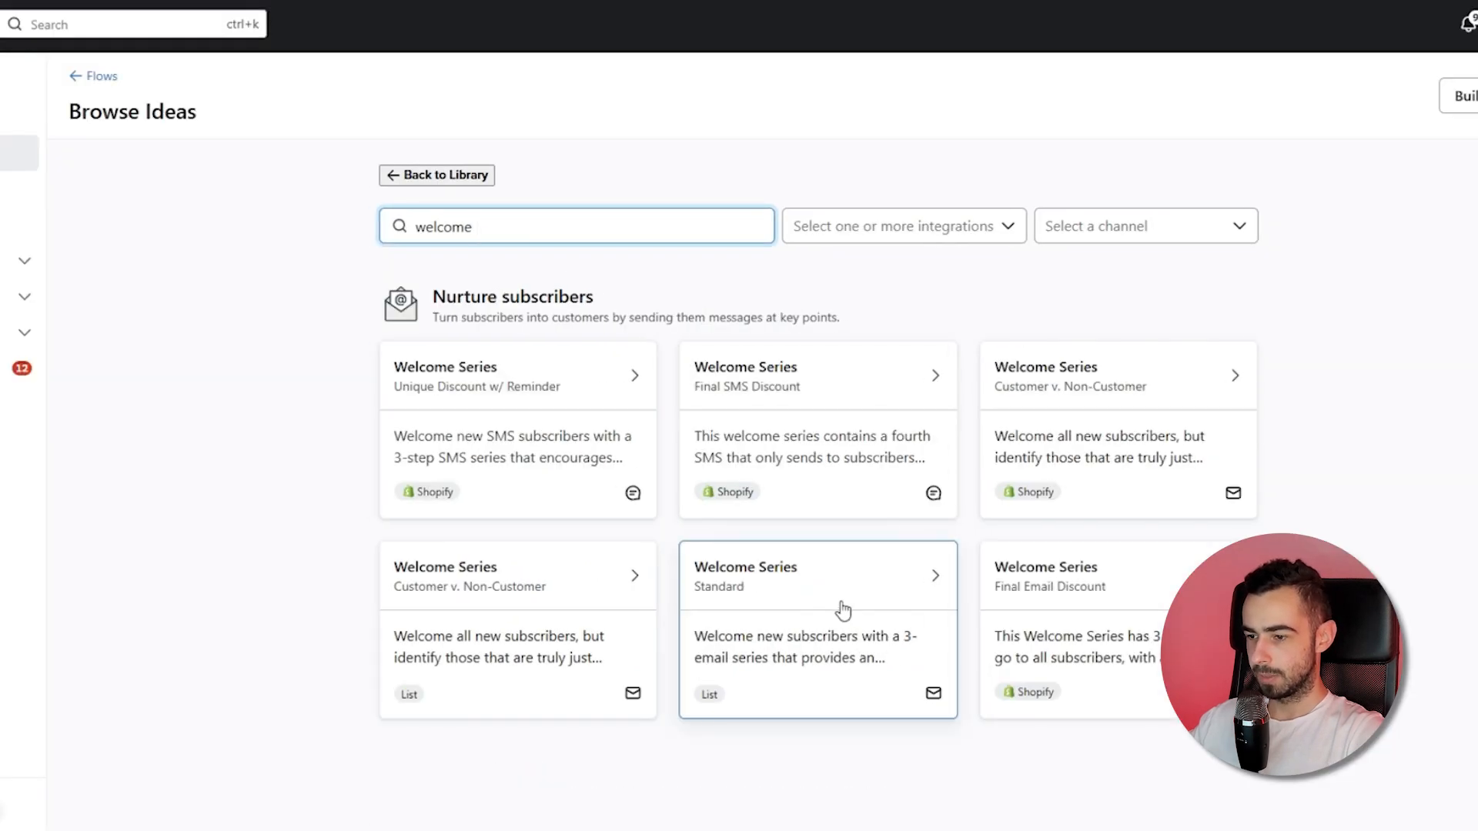
{"action": "left_click", "coordinate": [807, 605]}
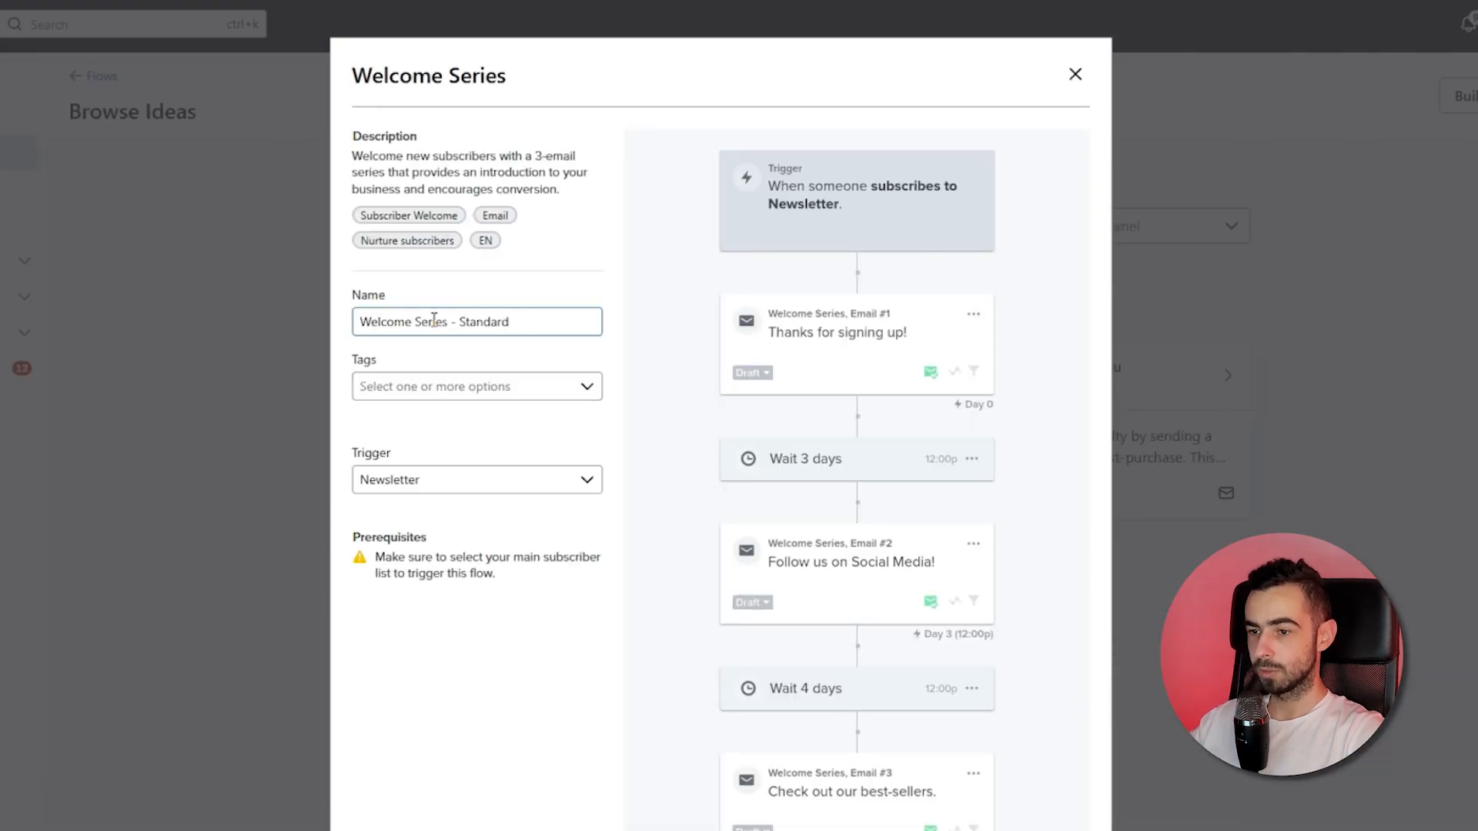
{"action": "left_click_drag", "start_coordinate": [450, 321], "coordinate": [564, 317]}
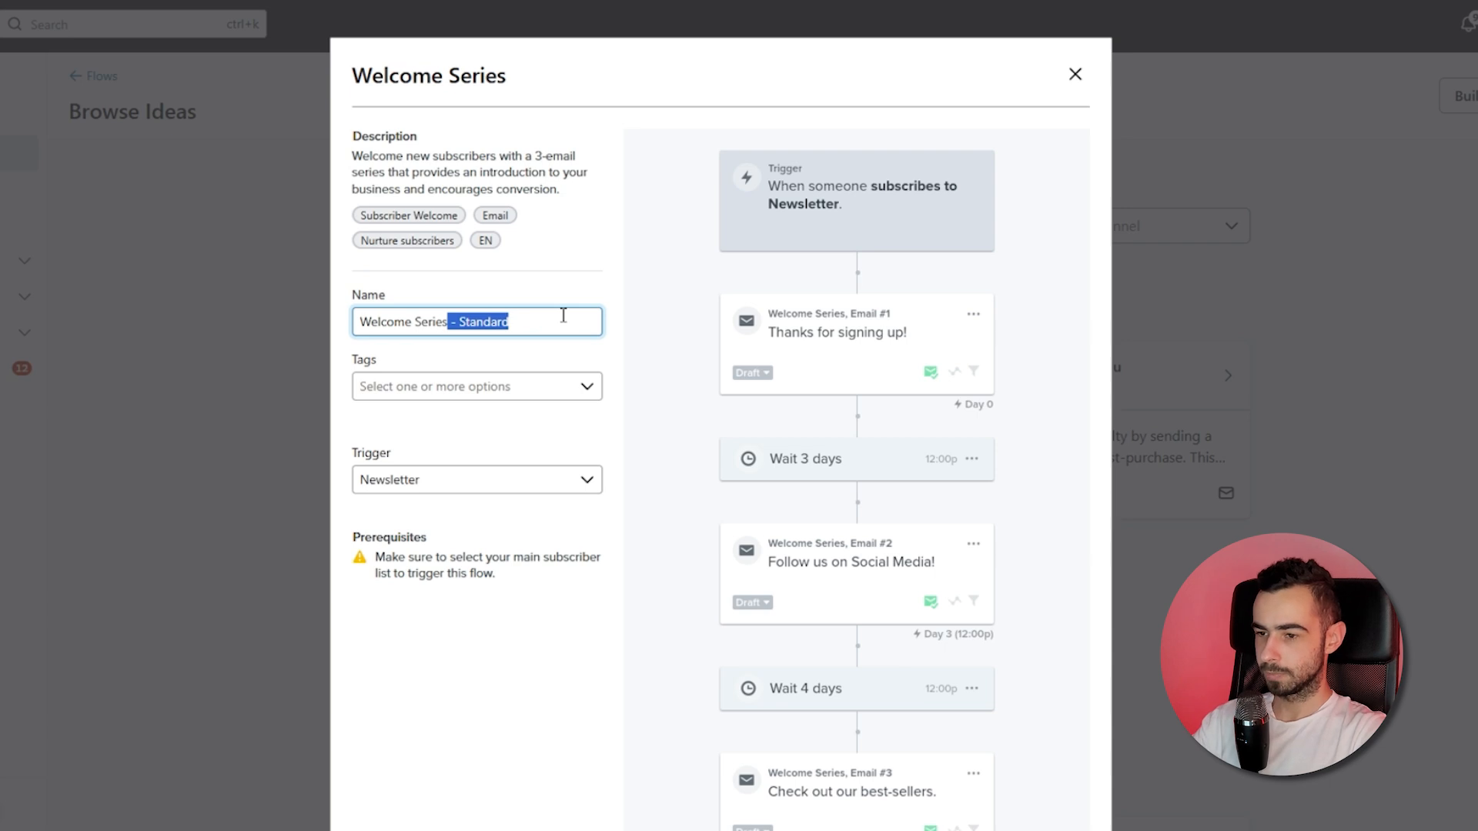
{"action": "key", "text": "BackSpace"}
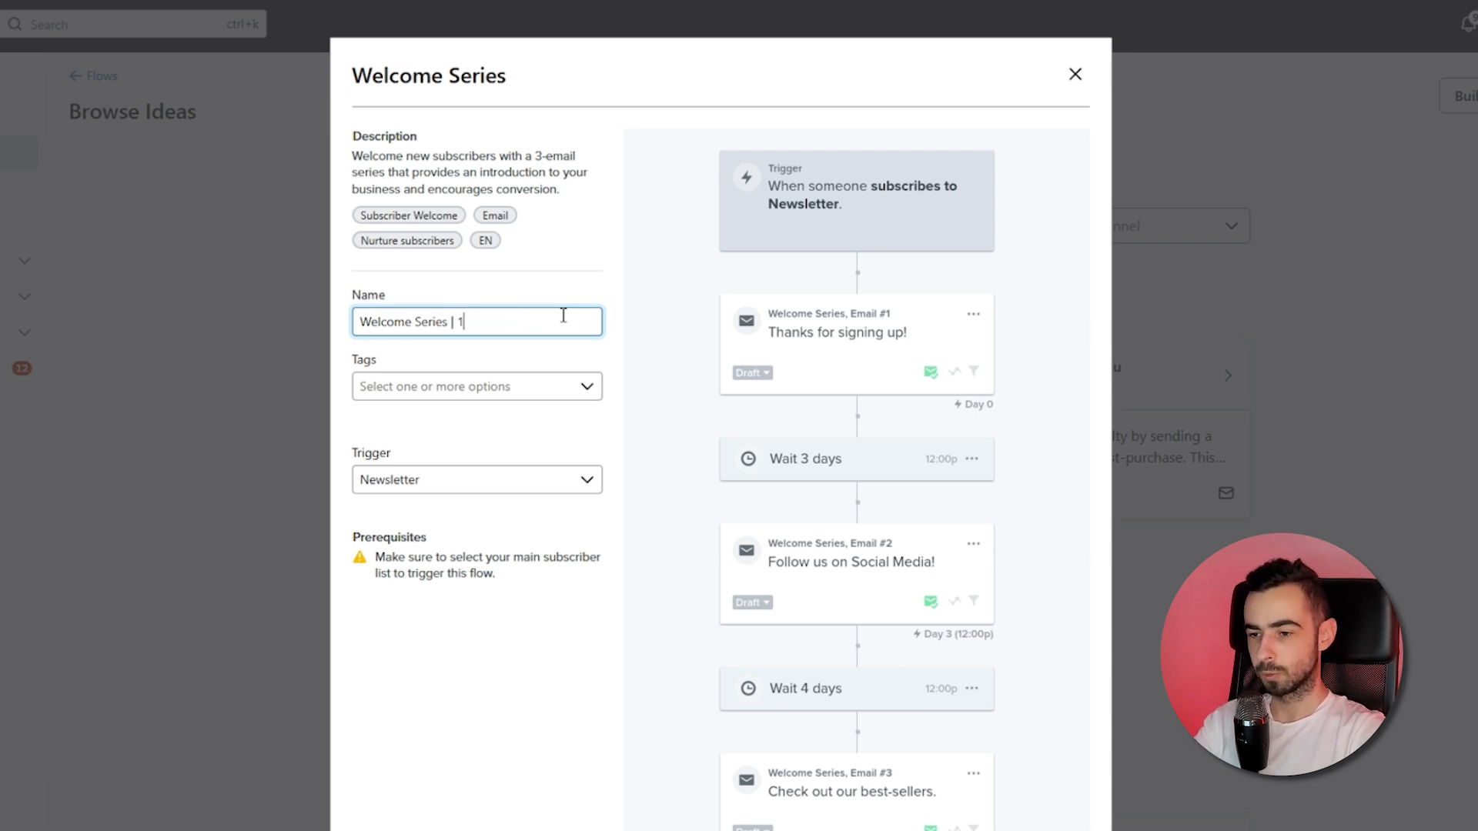
{"action": "type", "text": "| 10% OFFF"}
{"action": "key", "text": "BackSpace"}
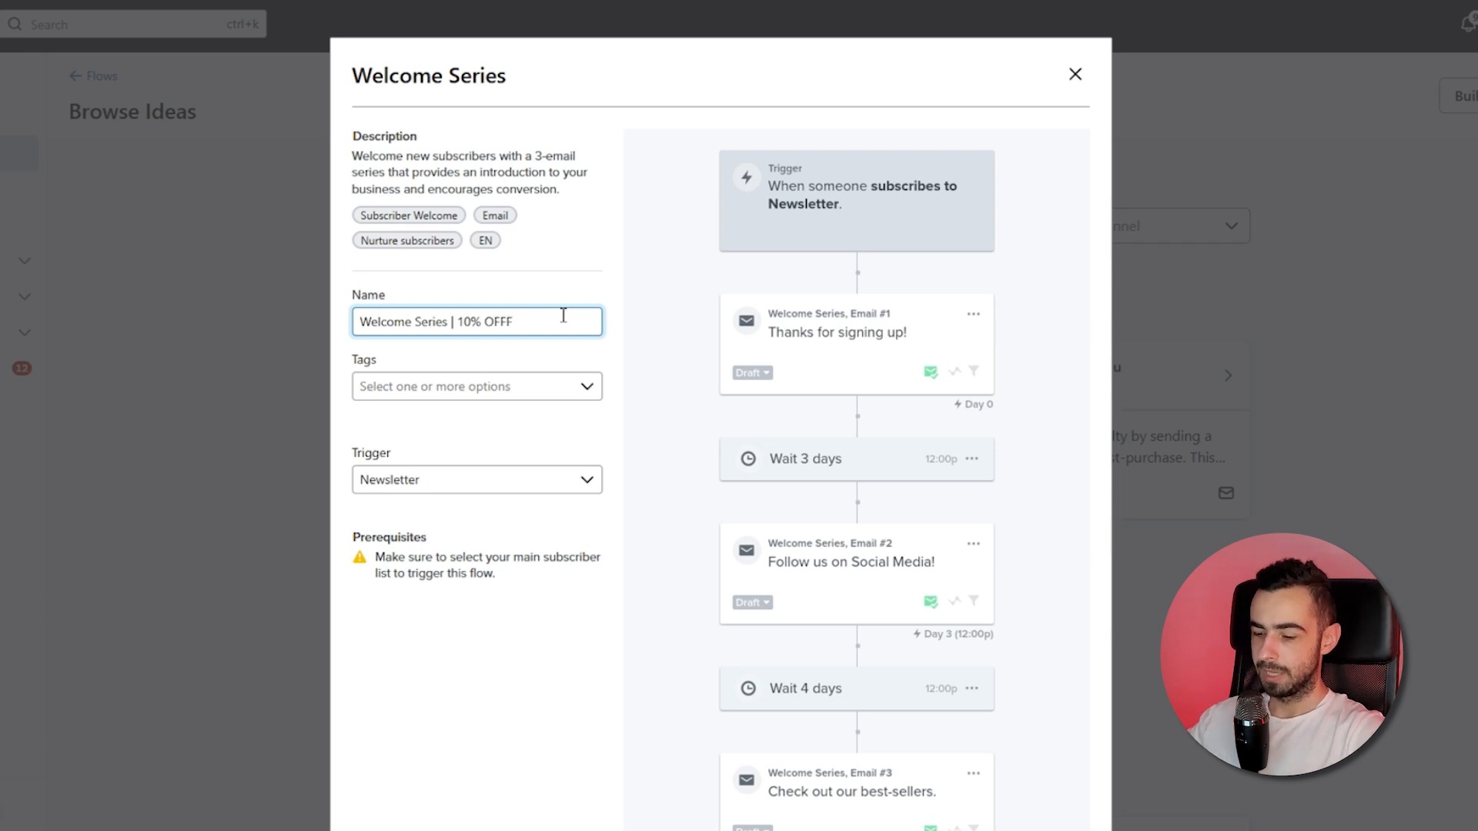
Review the available trigger lists, keep Newsletter as the trigger, and create the flow.
{"action": "left_click", "coordinate": [482, 490]}
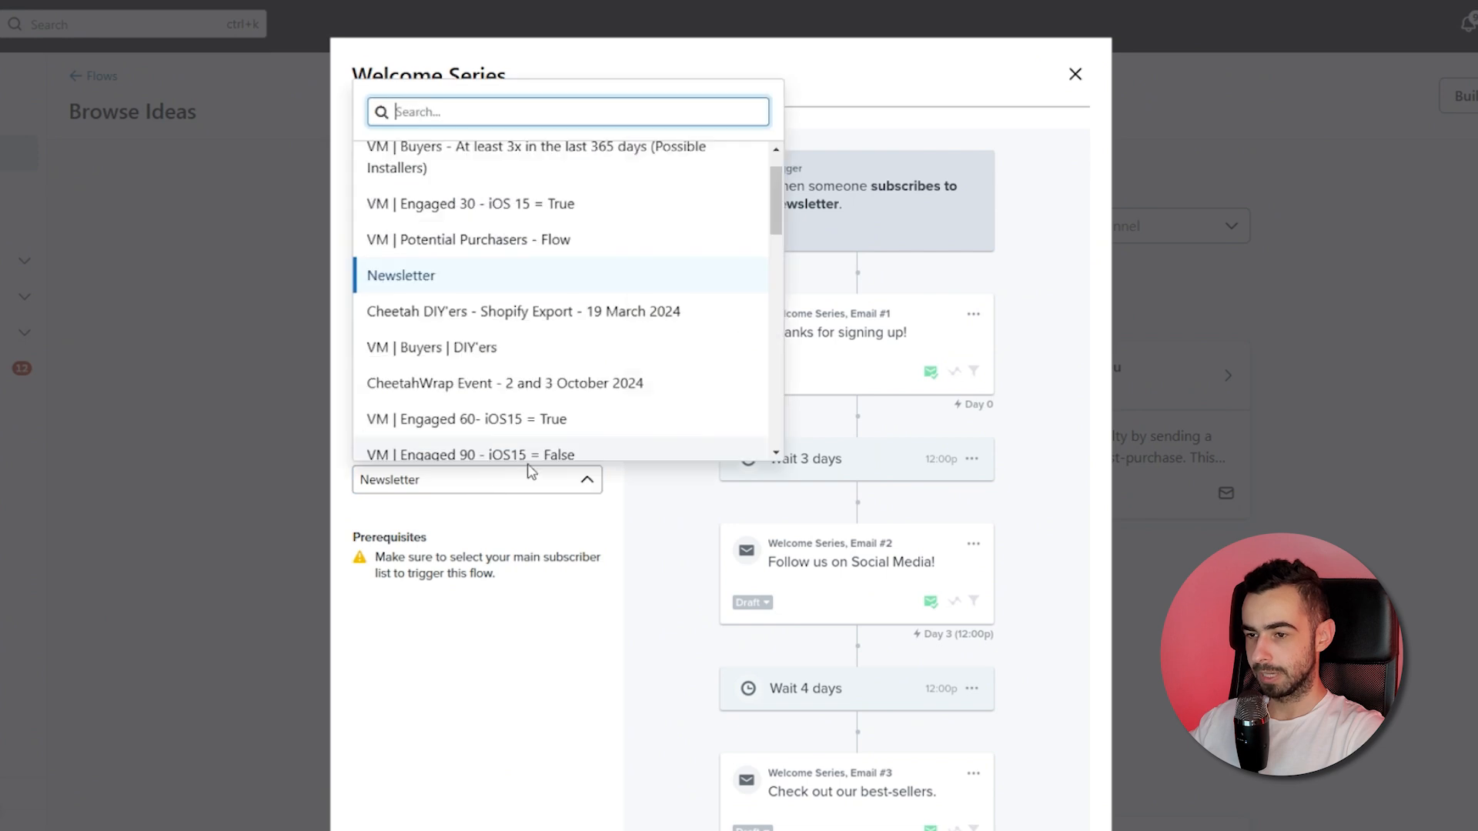
{"action": "scroll", "coordinate": [515, 198], "scroll_direction": "up", "scroll_amount": 1}
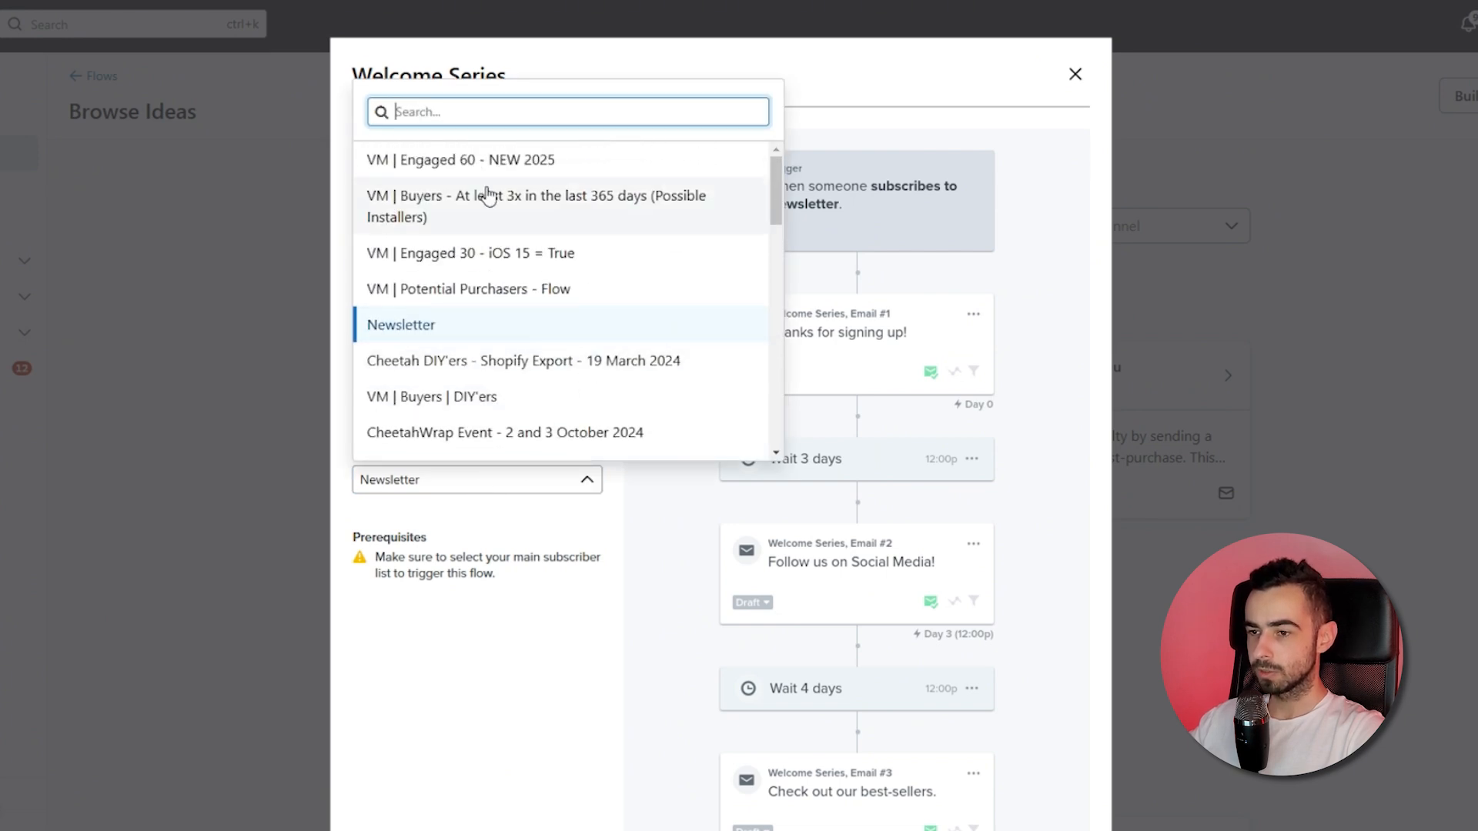
{"action": "scroll", "coordinate": [544, 324], "scroll_direction": "down", "scroll_amount": 10}
{"action": "scroll", "coordinate": [600, 308], "scroll_direction": "down", "scroll_amount": 3}
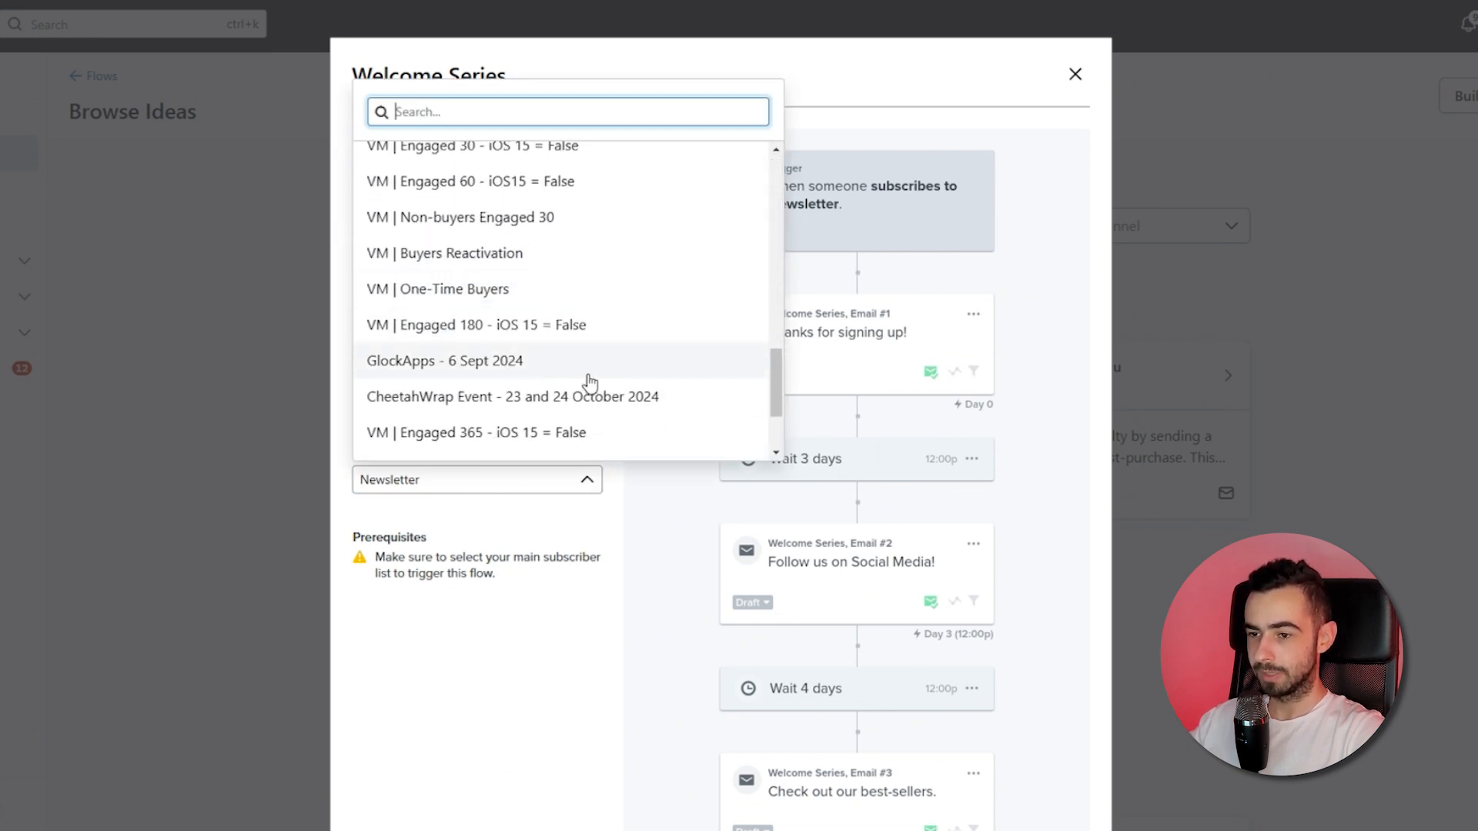
{"action": "scroll", "coordinate": [574, 396], "scroll_direction": "up", "scroll_amount": 6}
{"action": "scroll", "coordinate": [579, 394], "scroll_direction": "up", "scroll_amount": 5}
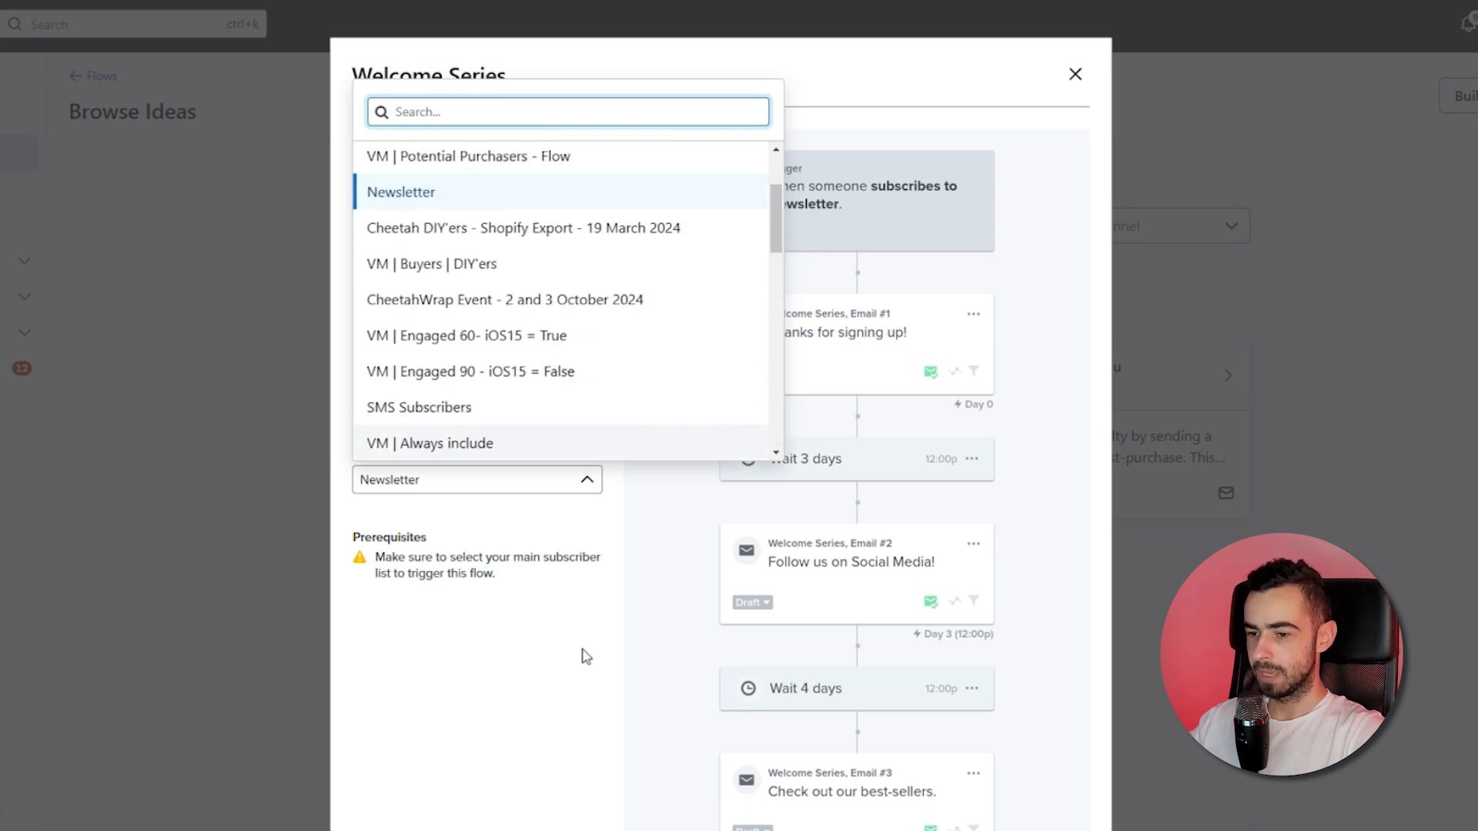
{"action": "left_click", "coordinate": [530, 652]}
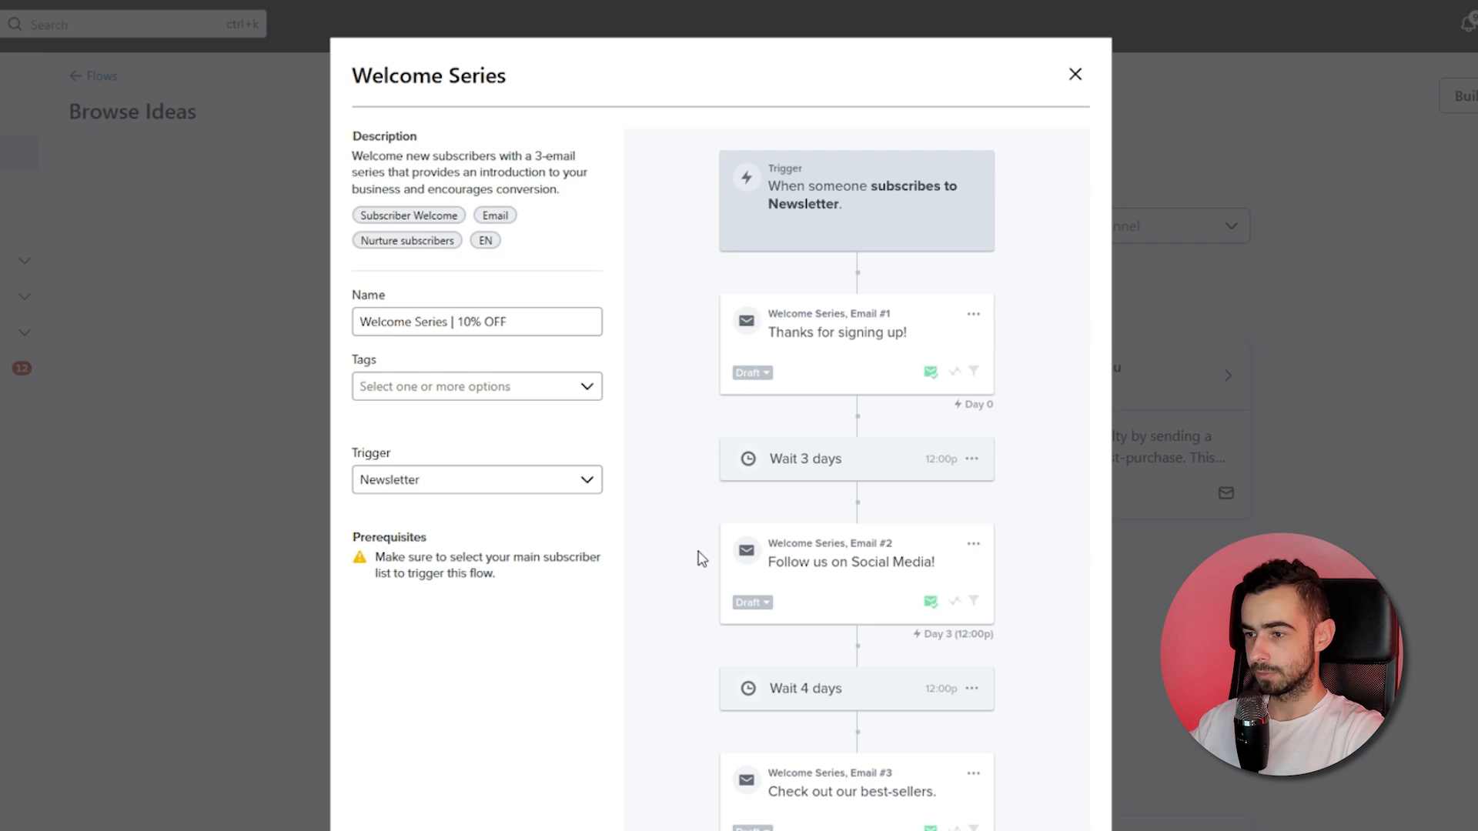
{"action": "scroll", "coordinate": [701, 559], "scroll_direction": "down", "scroll_amount": 3}
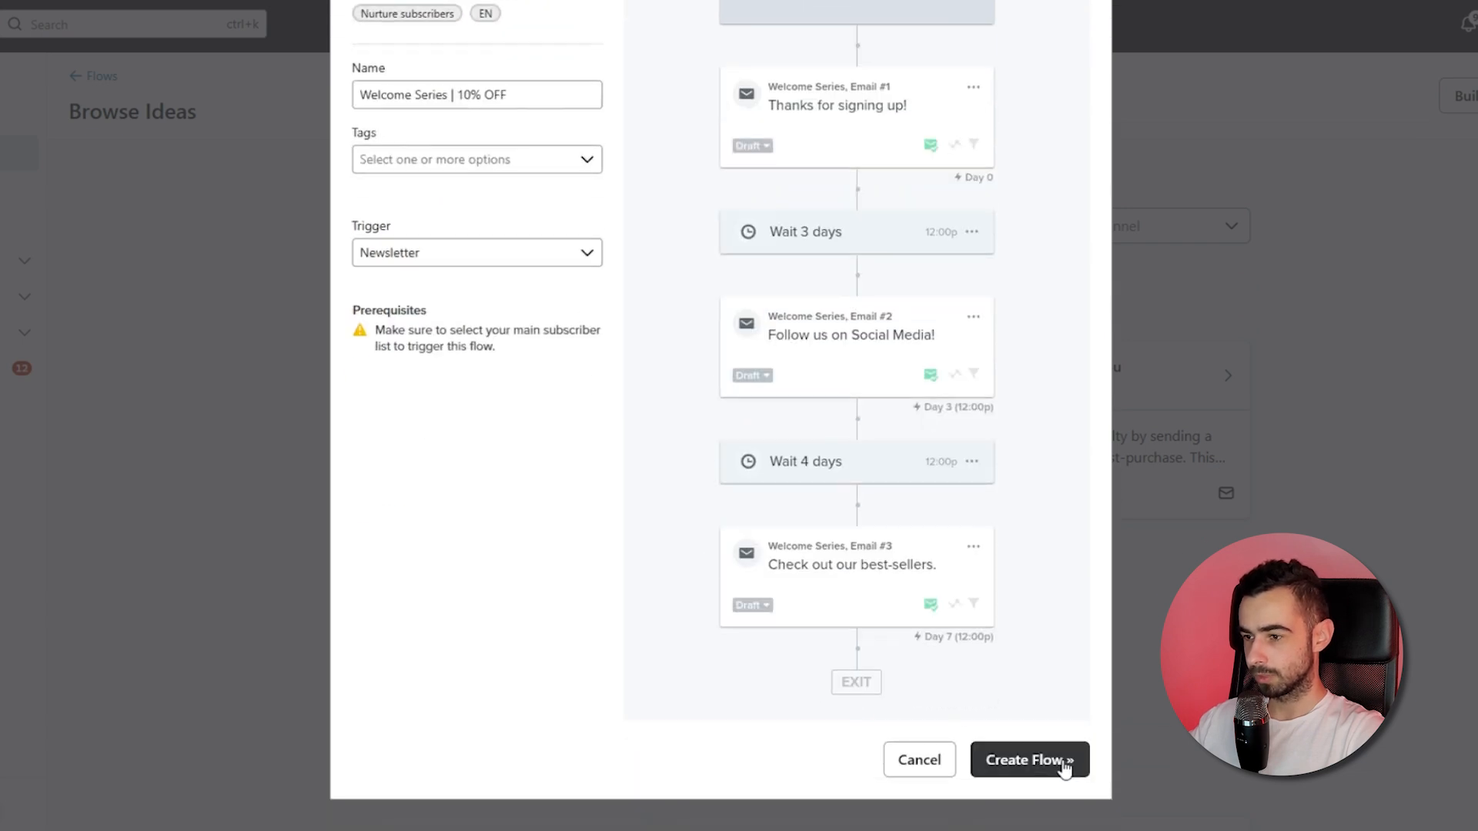
{"action": "left_click", "coordinate": [1062, 762]}
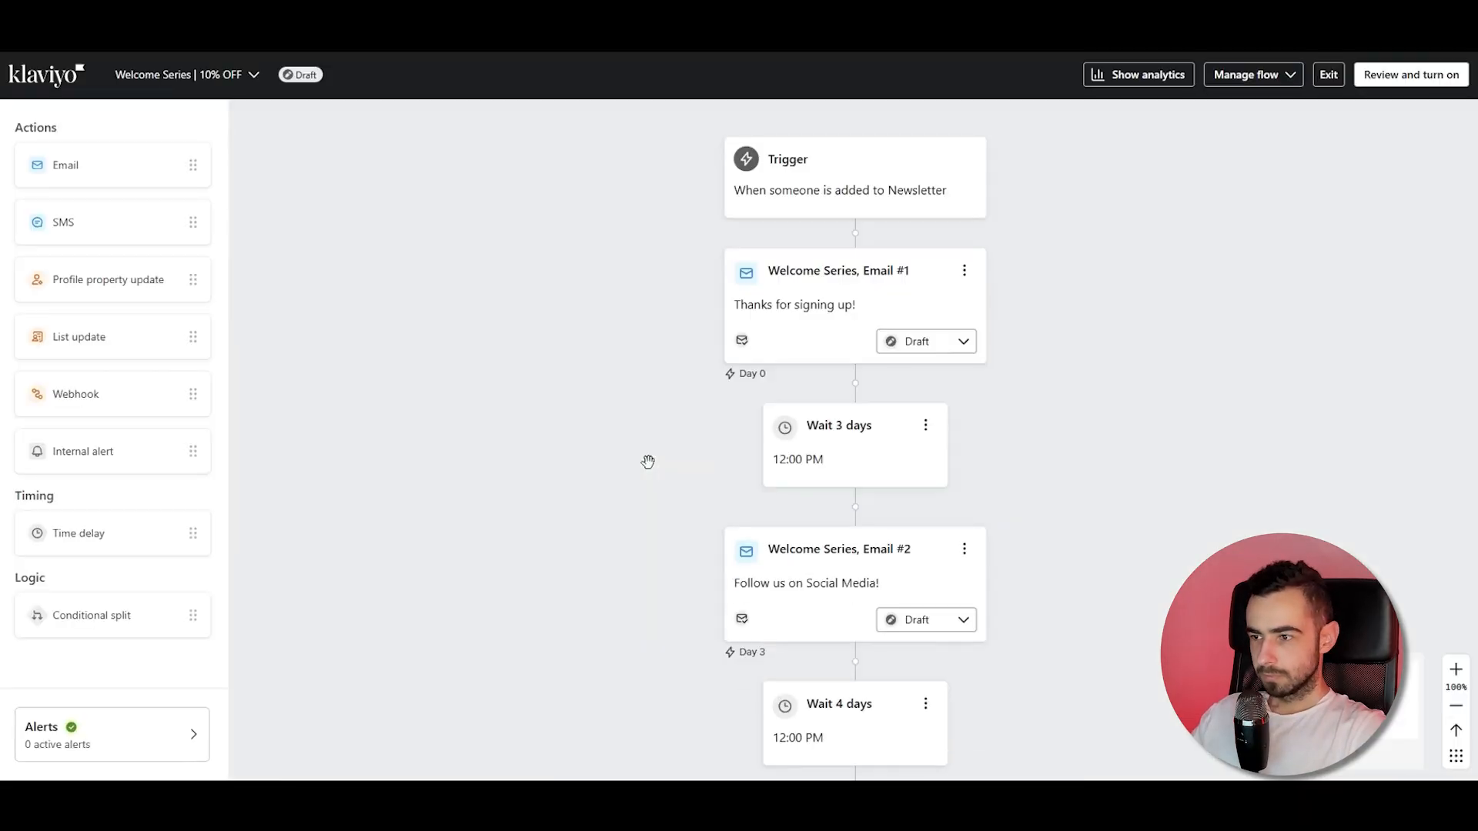
Open the flow trigger's settings to examine its list and profile filters.
{"action": "left_click_drag", "start_coordinate": [1089, 254], "coordinate": [980, 250]}
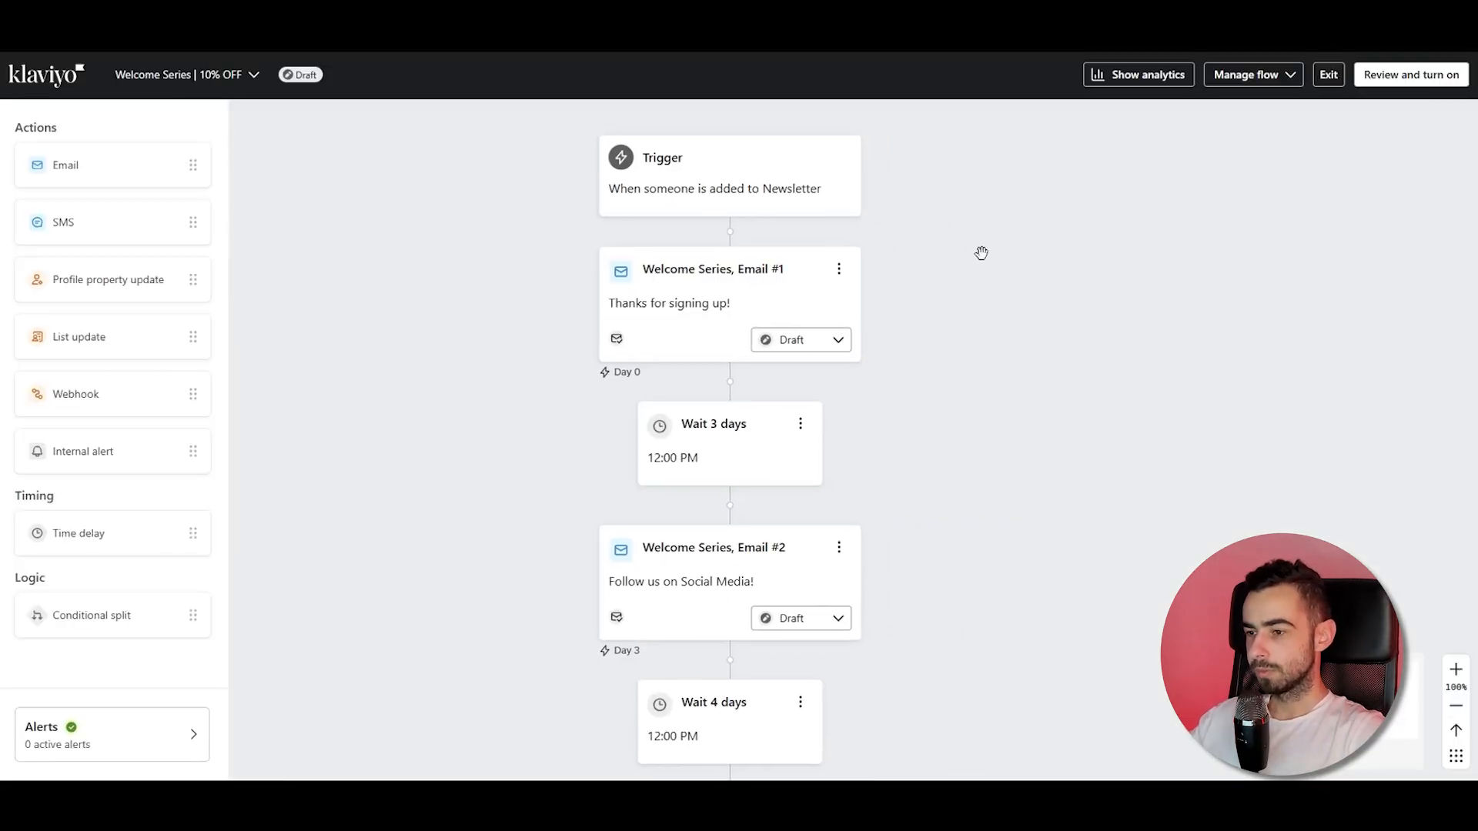
{"action": "left_click", "coordinate": [791, 175]}
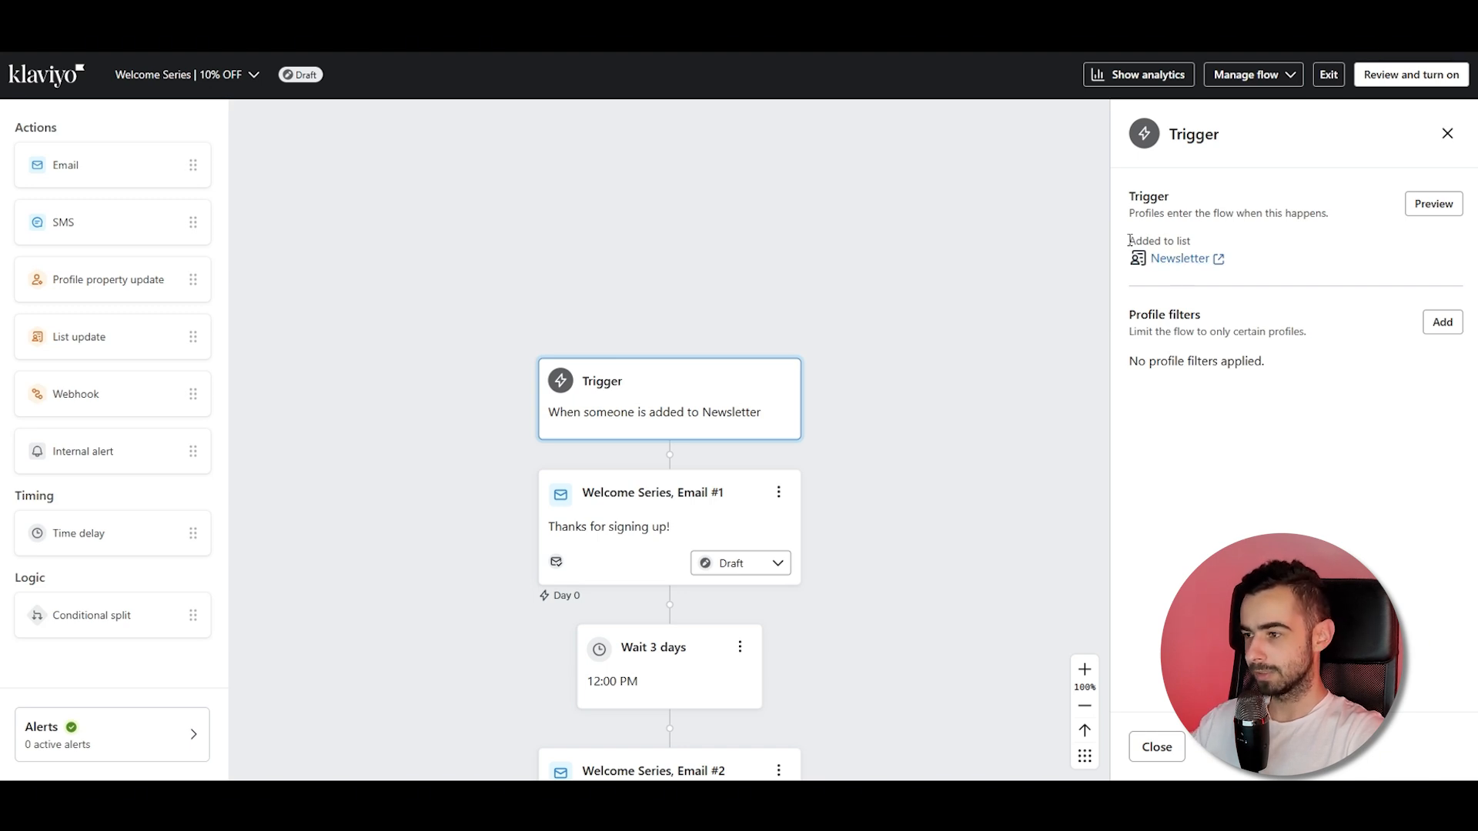
{"action": "left_click_drag", "start_coordinate": [1128, 238], "coordinate": [1263, 261]}
{"action": "left_click", "coordinate": [1279, 273]}
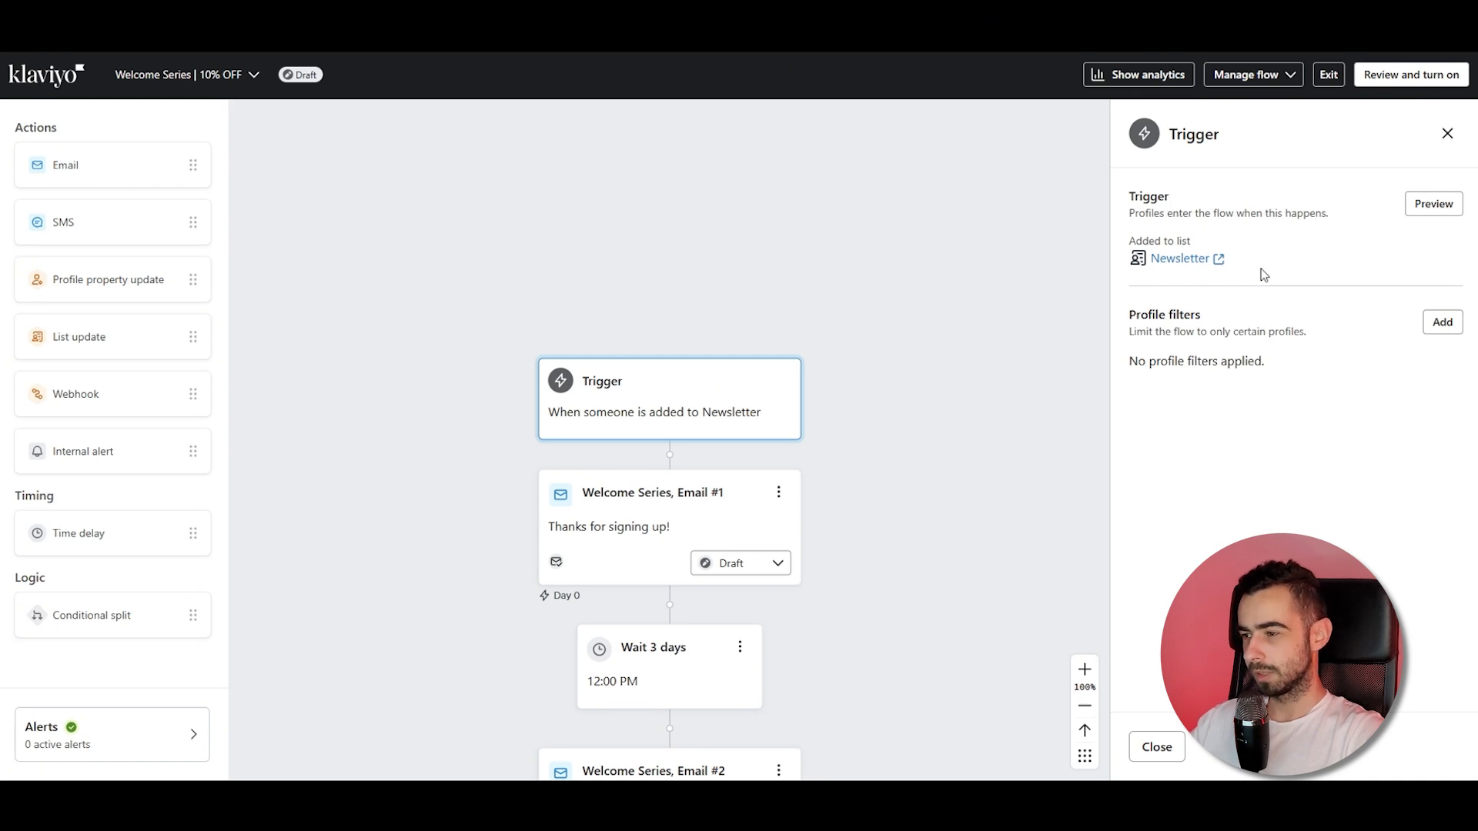
{"action": "left_click_drag", "start_coordinate": [1245, 265], "coordinate": [1128, 235]}
{"action": "left_click", "coordinate": [1167, 235]}
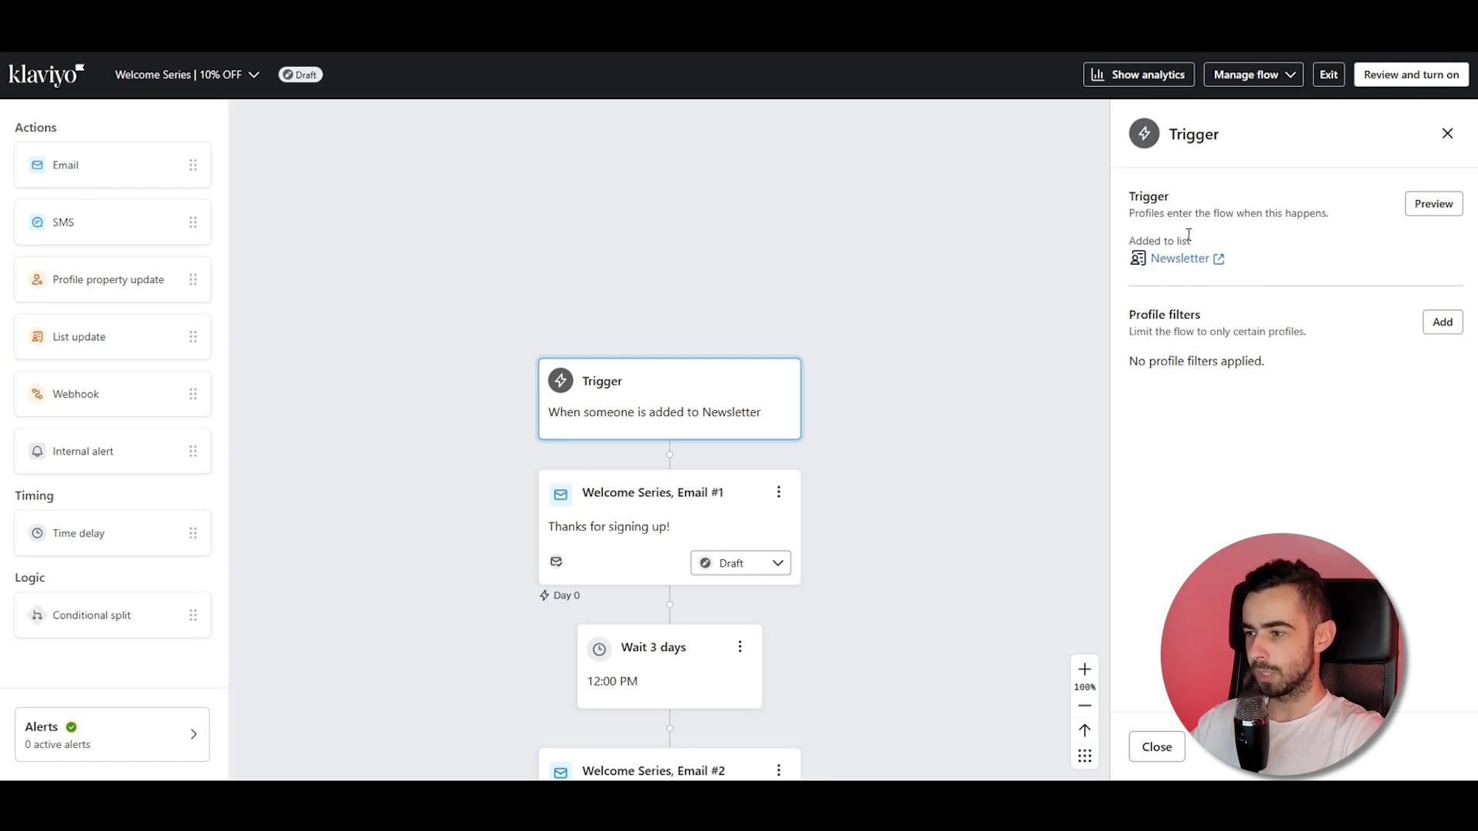
Add a trigger profile filter: Placed Order zero times since starting this flow.
{"action": "left_click", "coordinate": [1442, 325]}
{"action": "left_click", "coordinate": [1239, 244]}
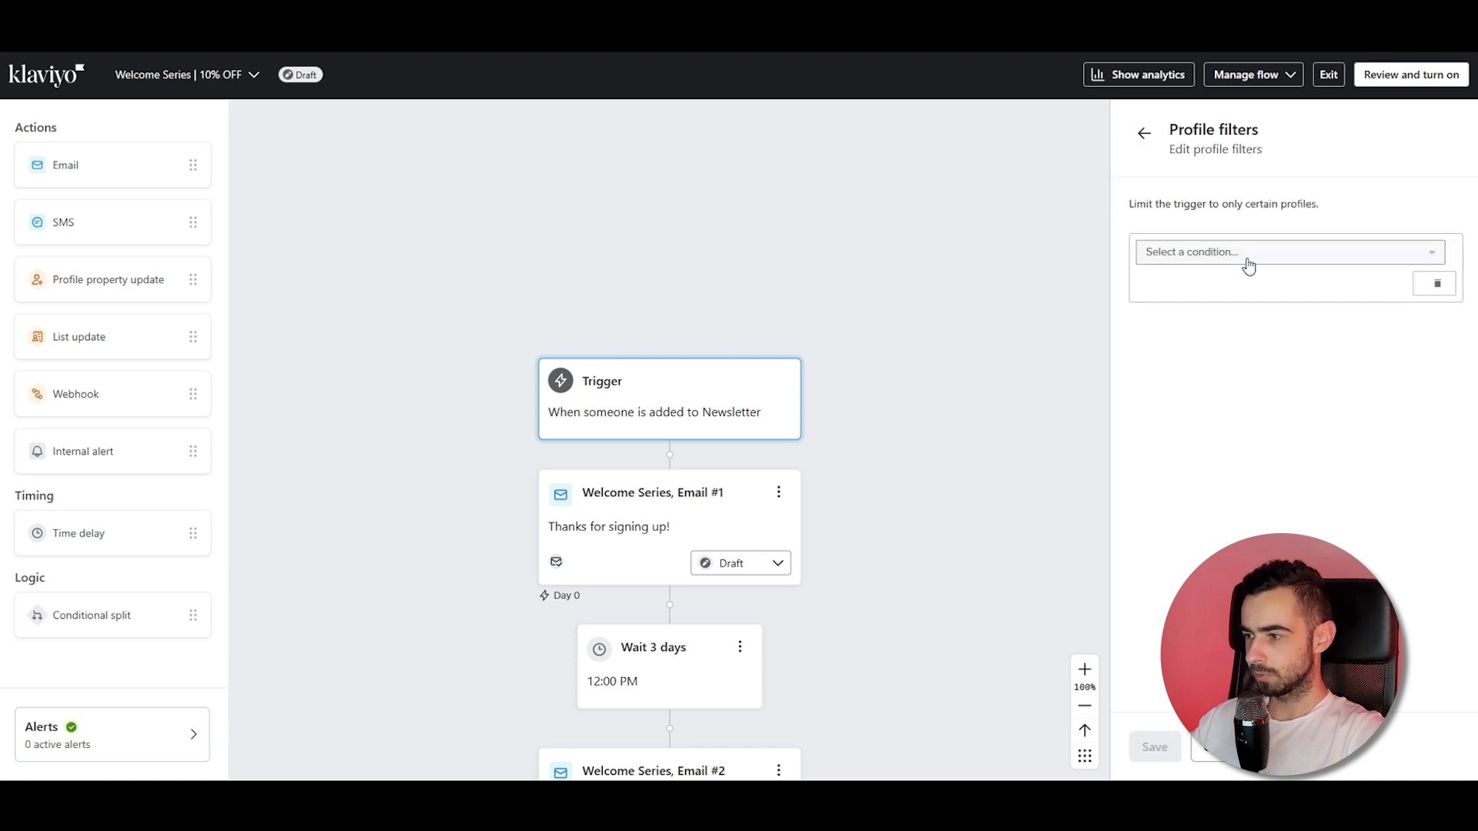
{"action": "left_click", "coordinate": [1245, 254]}
{"action": "left_click", "coordinate": [1251, 291]}
{"action": "left_click", "coordinate": [1266, 317]}
{"action": "type", "text": "pl"}
{"action": "left_click", "coordinate": [1283, 427]}
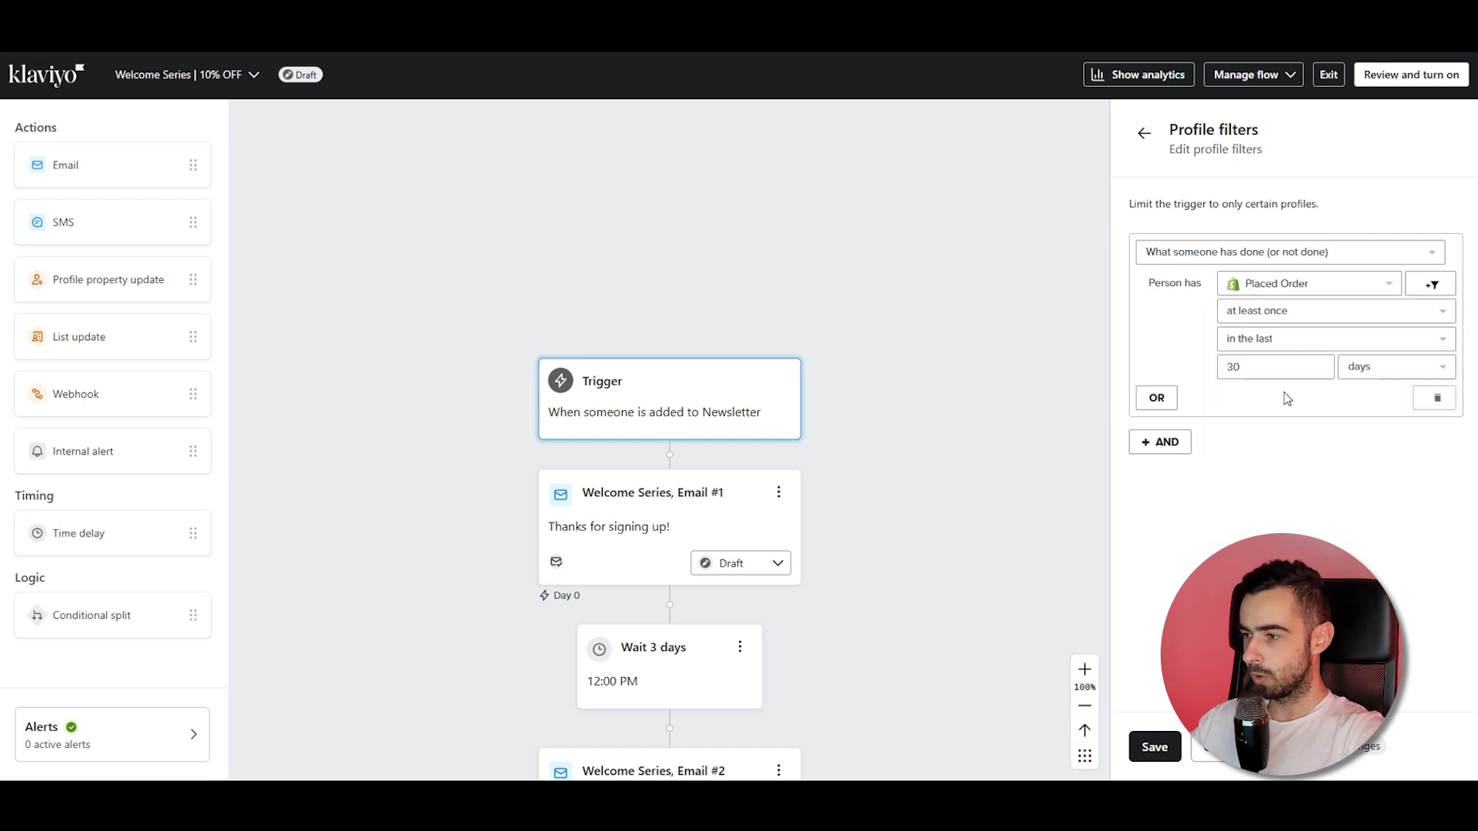
{"action": "left_click", "coordinate": [1266, 311]}
{"action": "left_click", "coordinate": [1278, 375]}
{"action": "left_click", "coordinate": [1263, 339]}
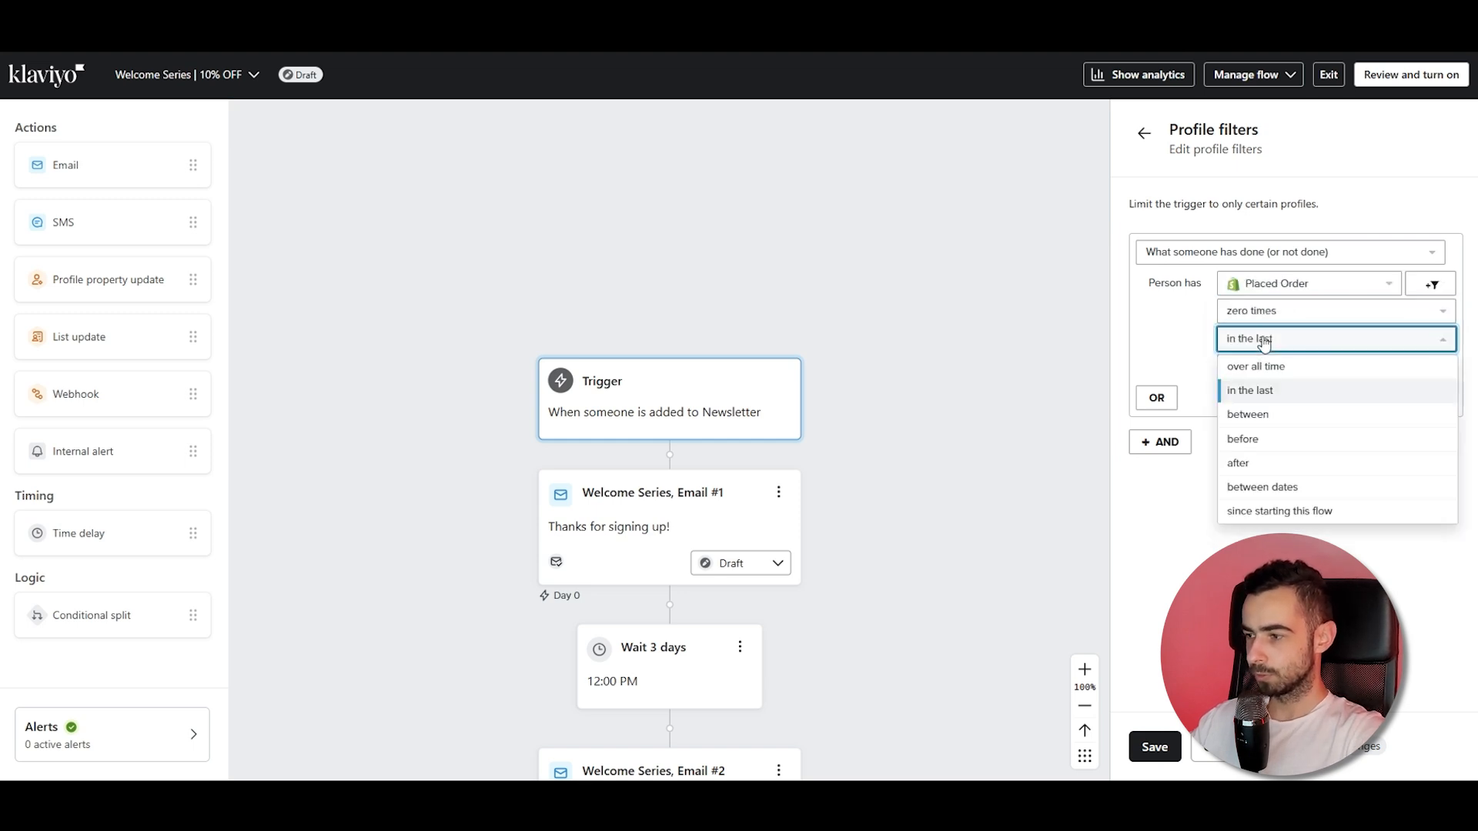
{"action": "left_click", "coordinate": [1278, 510]}
{"action": "scroll", "coordinate": [908, 488], "scroll_direction": "down", "scroll_amount": 6}
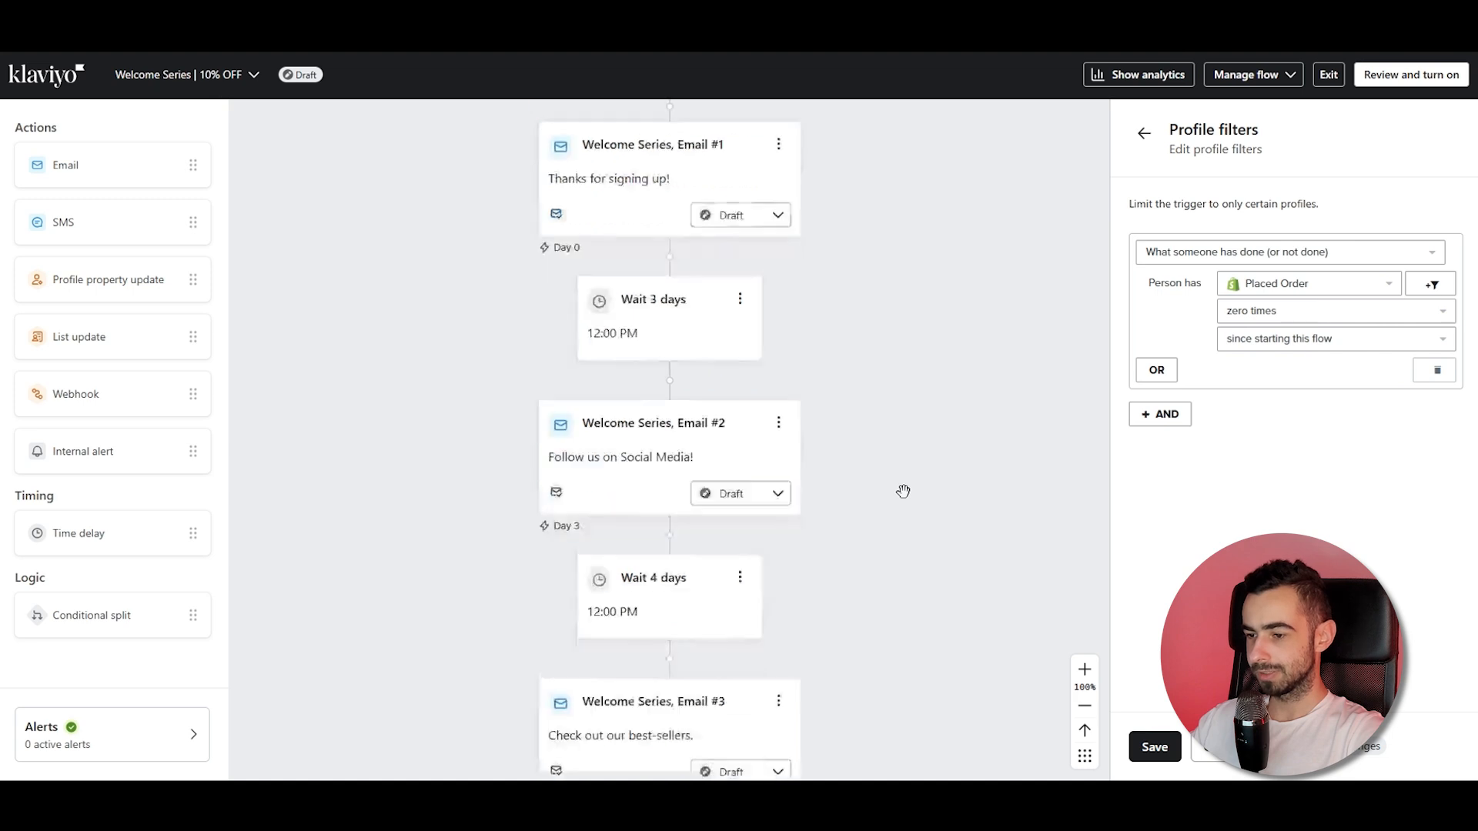
{"action": "scroll", "coordinate": [901, 493], "scroll_direction": "up", "scroll_amount": 3}
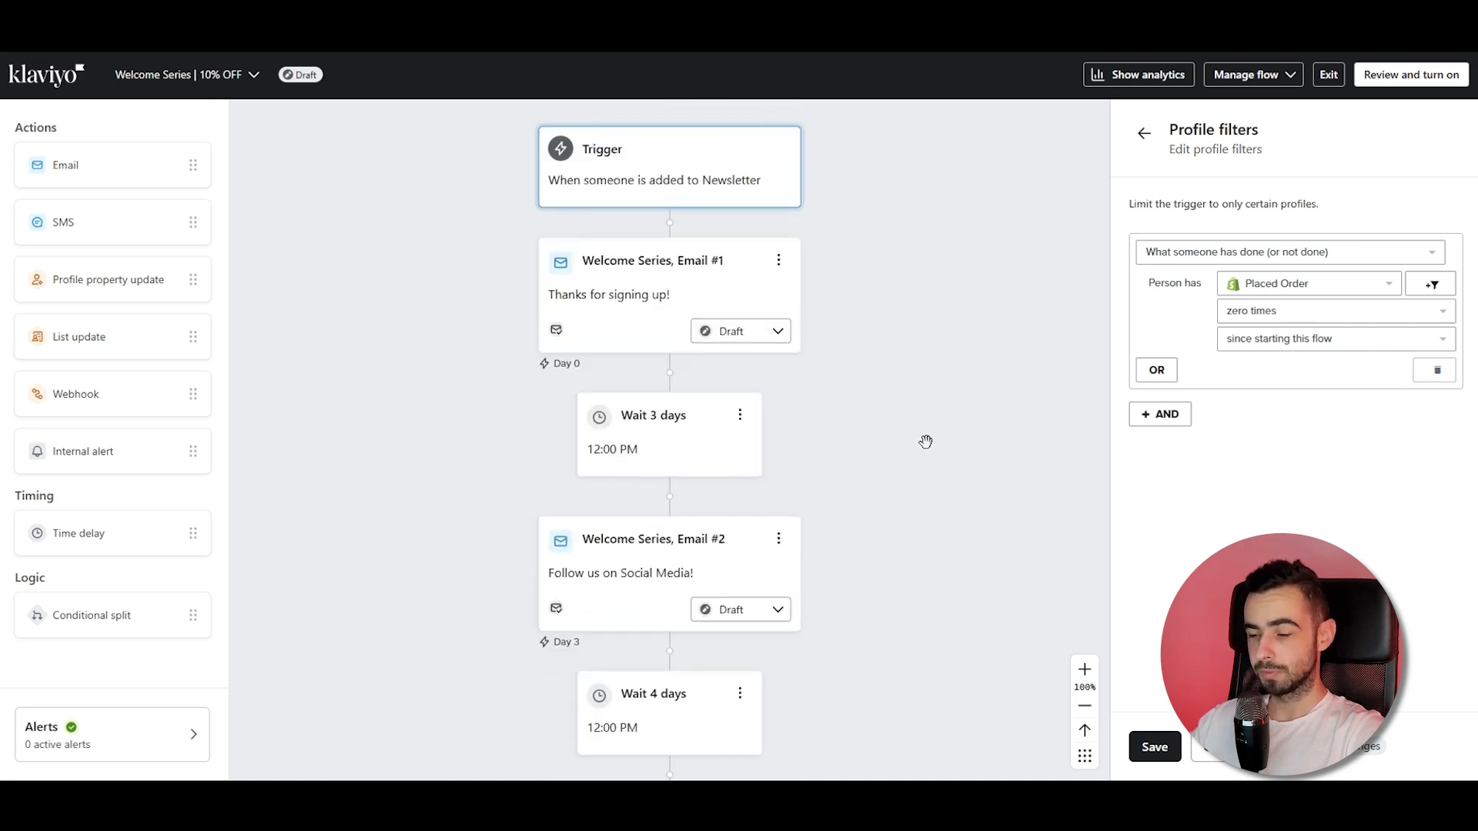
{"action": "scroll", "coordinate": [866, 335], "scroll_direction": "down", "scroll_amount": 3}
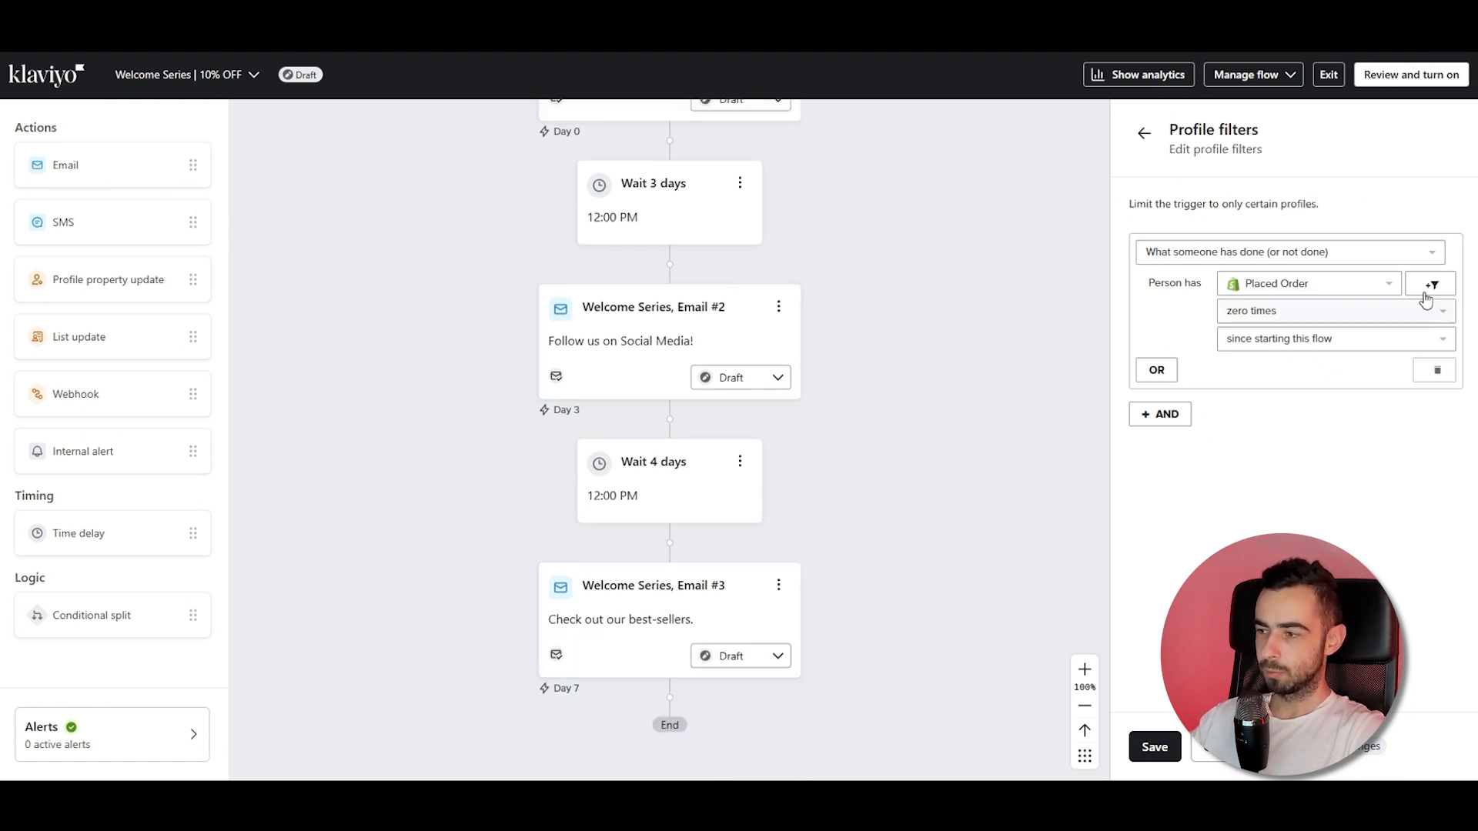
{"action": "scroll", "coordinate": [894, 382], "scroll_direction": "down", "scroll_amount": 1}
{"action": "scroll", "coordinate": [886, 385], "scroll_direction": "up", "scroll_amount": 3}
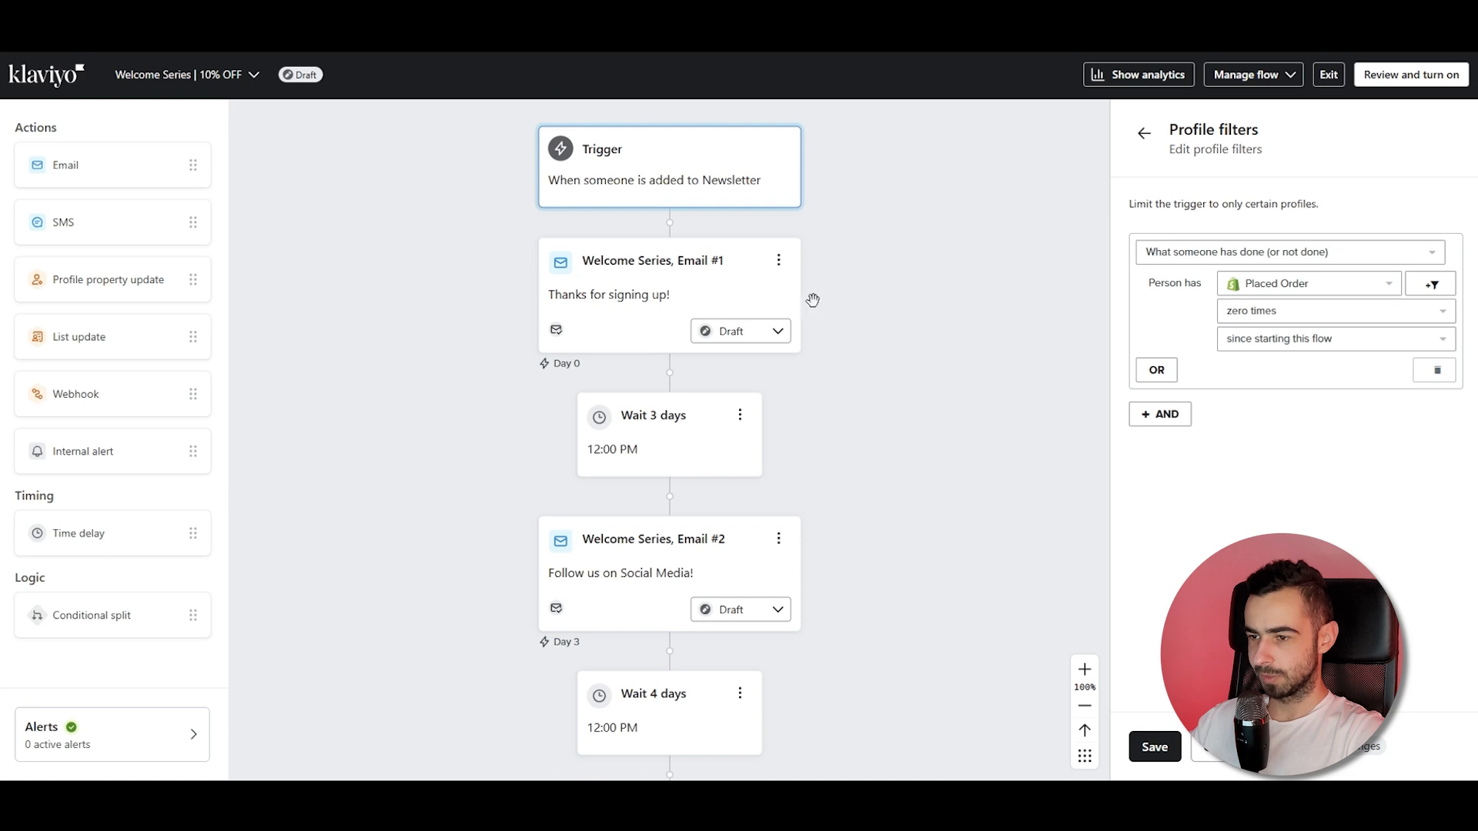
{"action": "scroll", "coordinate": [887, 380], "scroll_direction": "down", "scroll_amount": 3}
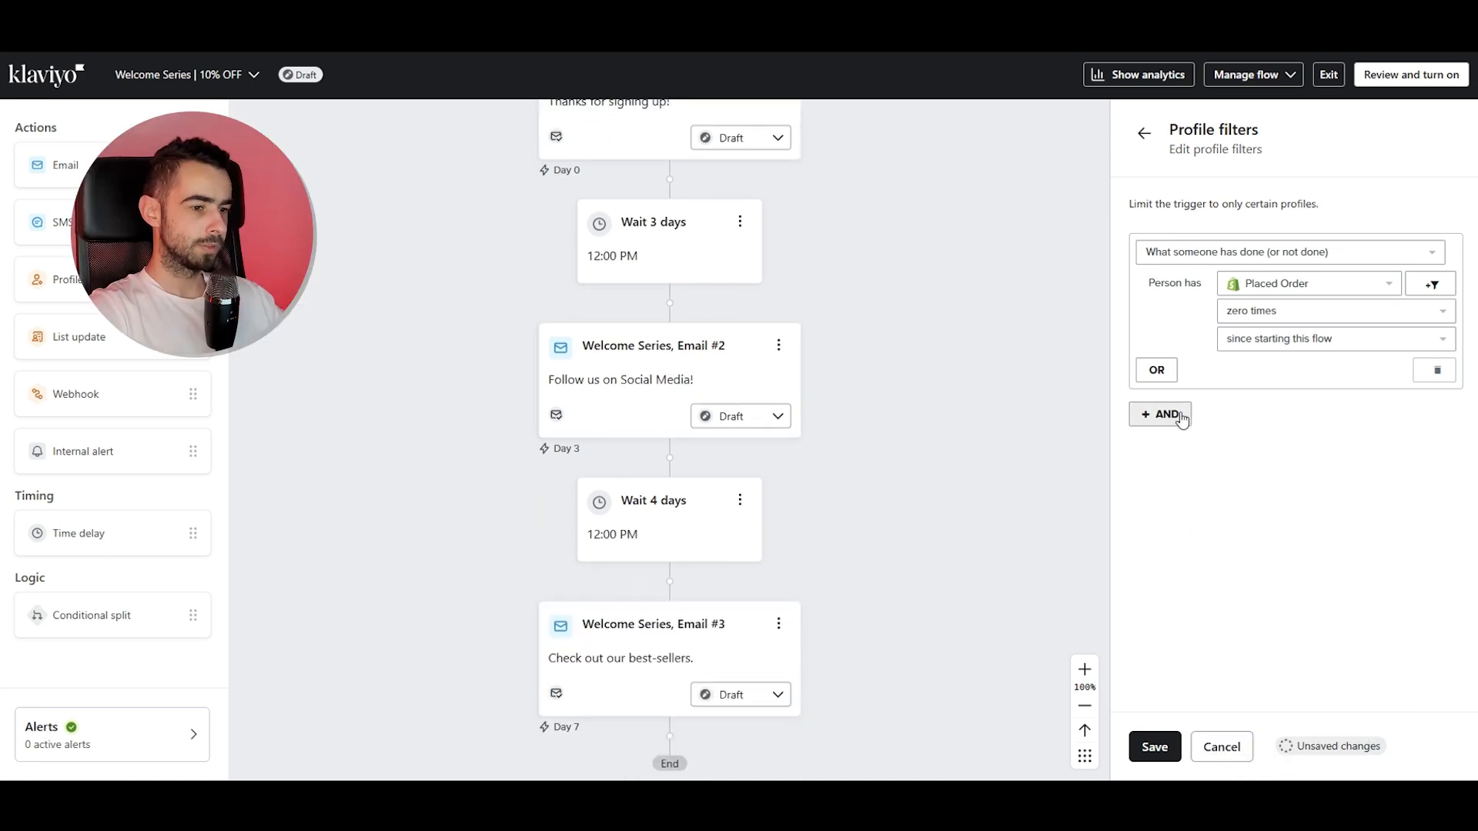
Add an AND trigger filter: Bounced Email zero times over all time.
{"action": "left_click", "coordinate": [1182, 419]}
{"action": "left_click", "coordinate": [1195, 460]}
{"action": "left_click", "coordinate": [1212, 493]}
{"action": "left_click", "coordinate": [1246, 500]}
{"action": "type", "text": "boun"}
{"action": "left_click", "coordinate": [1271, 584]}
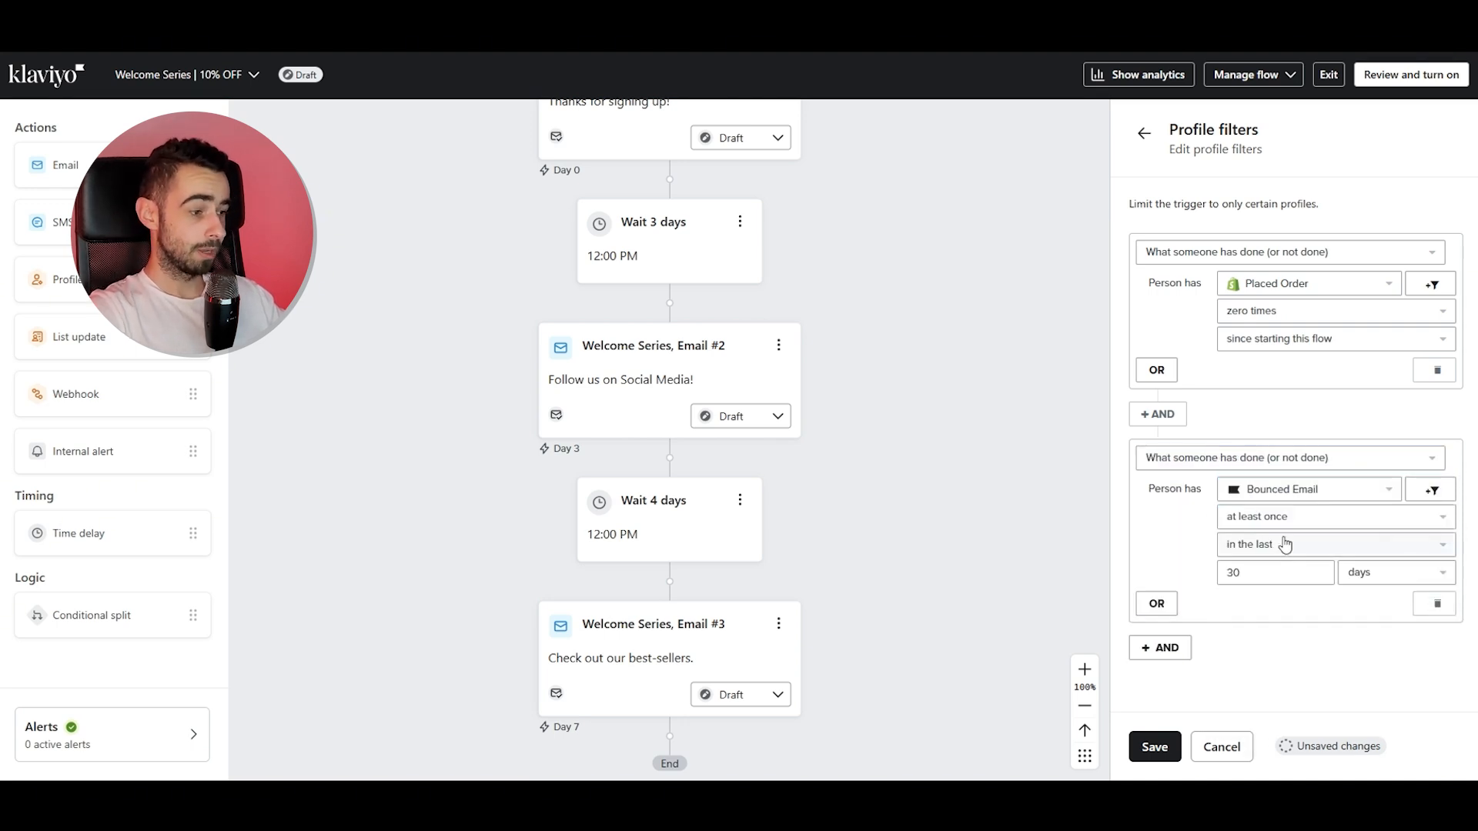
{"action": "left_click", "coordinate": [1281, 527]}
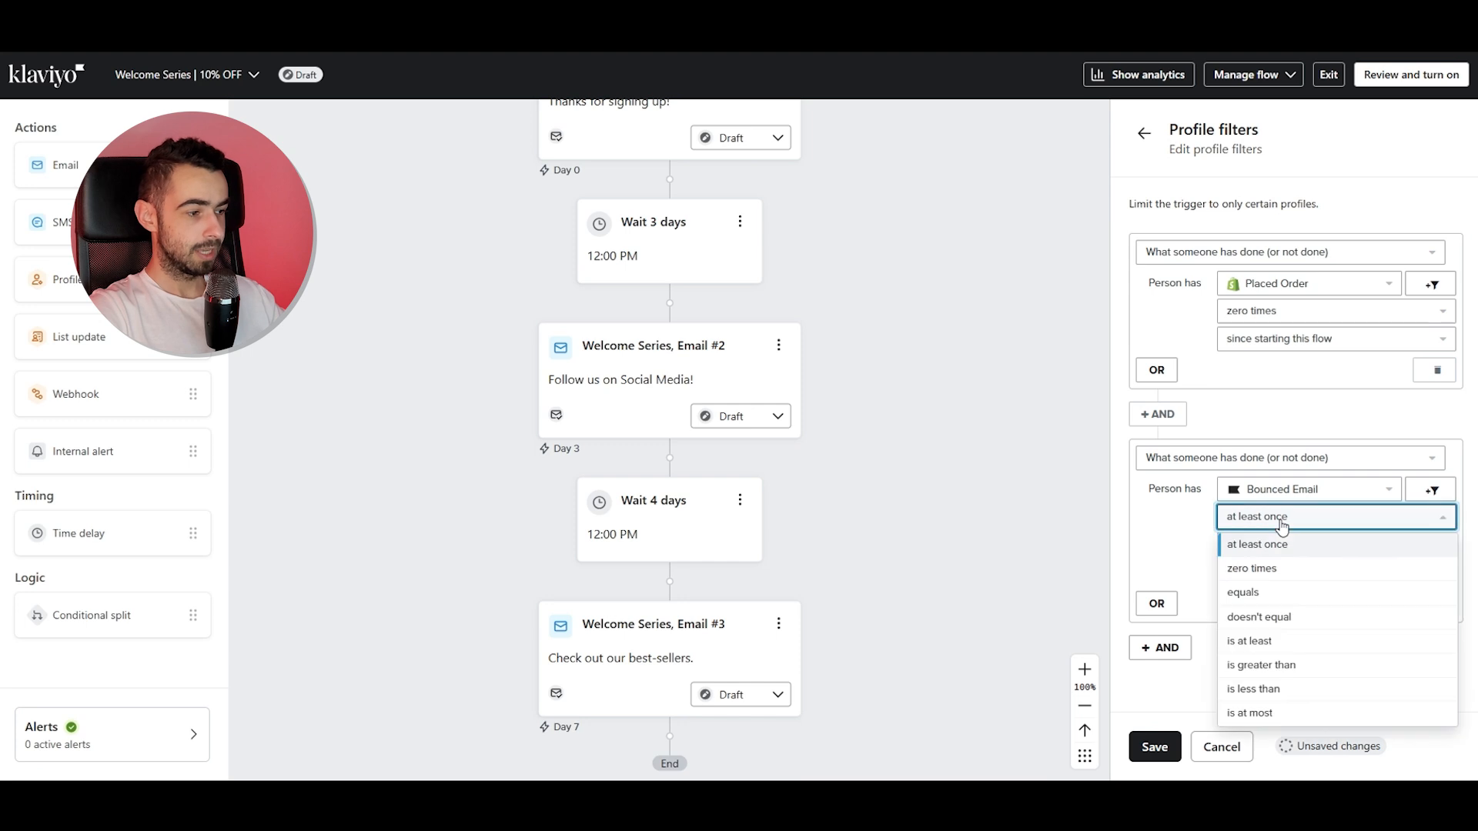
{"action": "left_click", "coordinate": [1263, 567]}
{"action": "left_click", "coordinate": [1258, 549]}
{"action": "left_click", "coordinate": [1277, 568]}
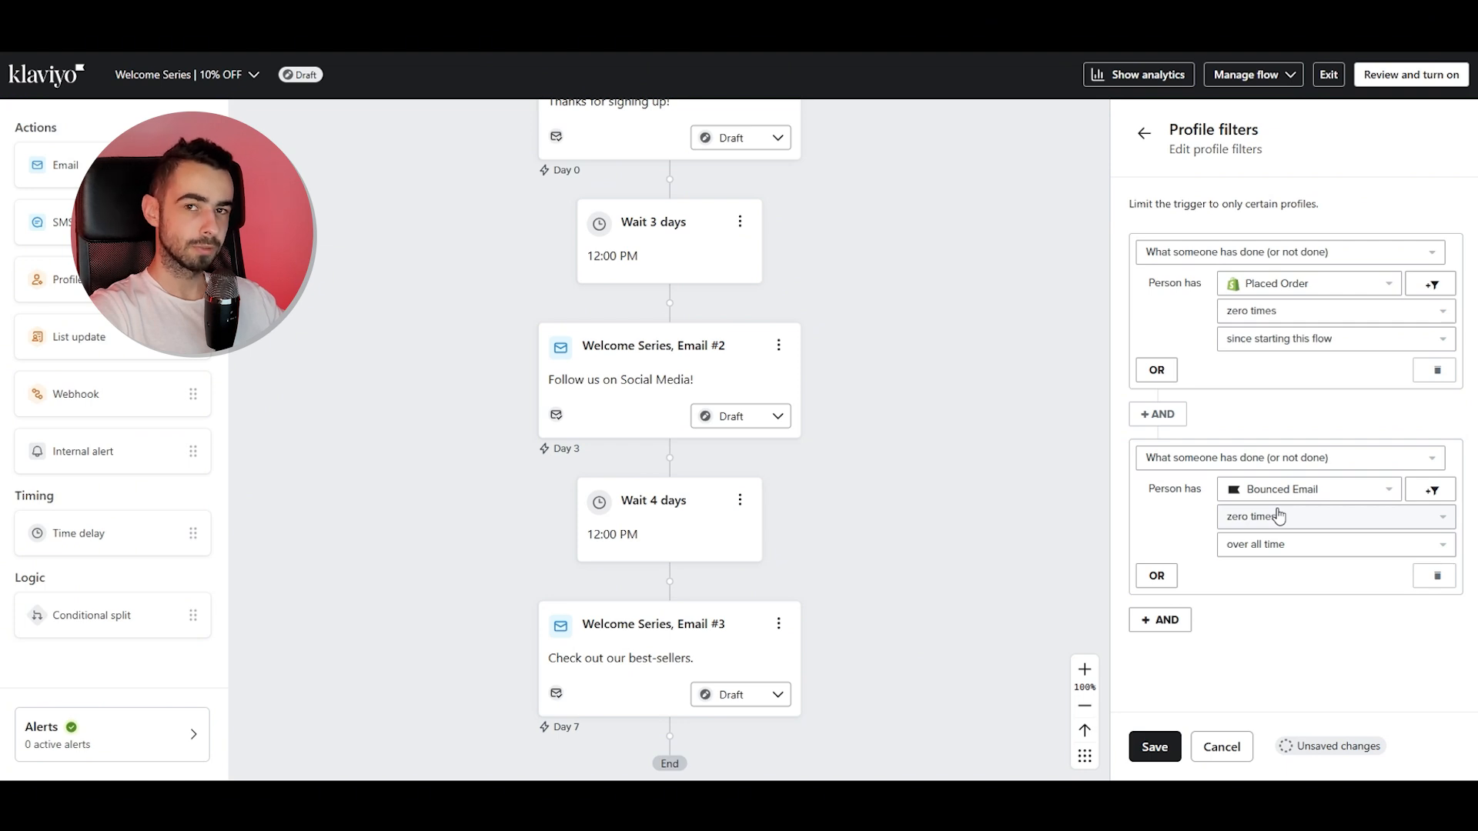
{"action": "left_click", "coordinate": [1278, 526]}
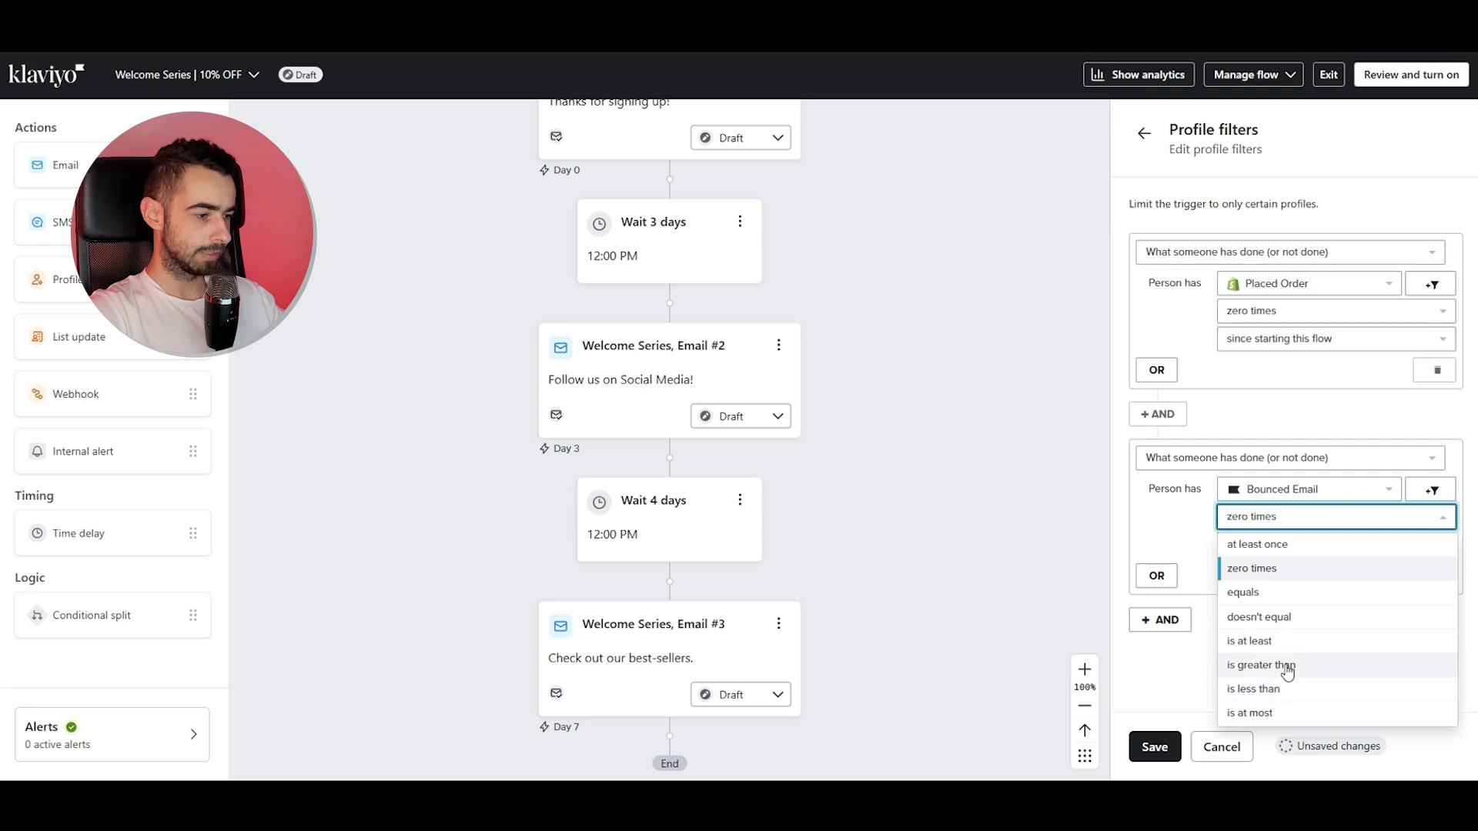
{"action": "left_click", "coordinate": [1284, 714]}
{"action": "type", "text": "2"}
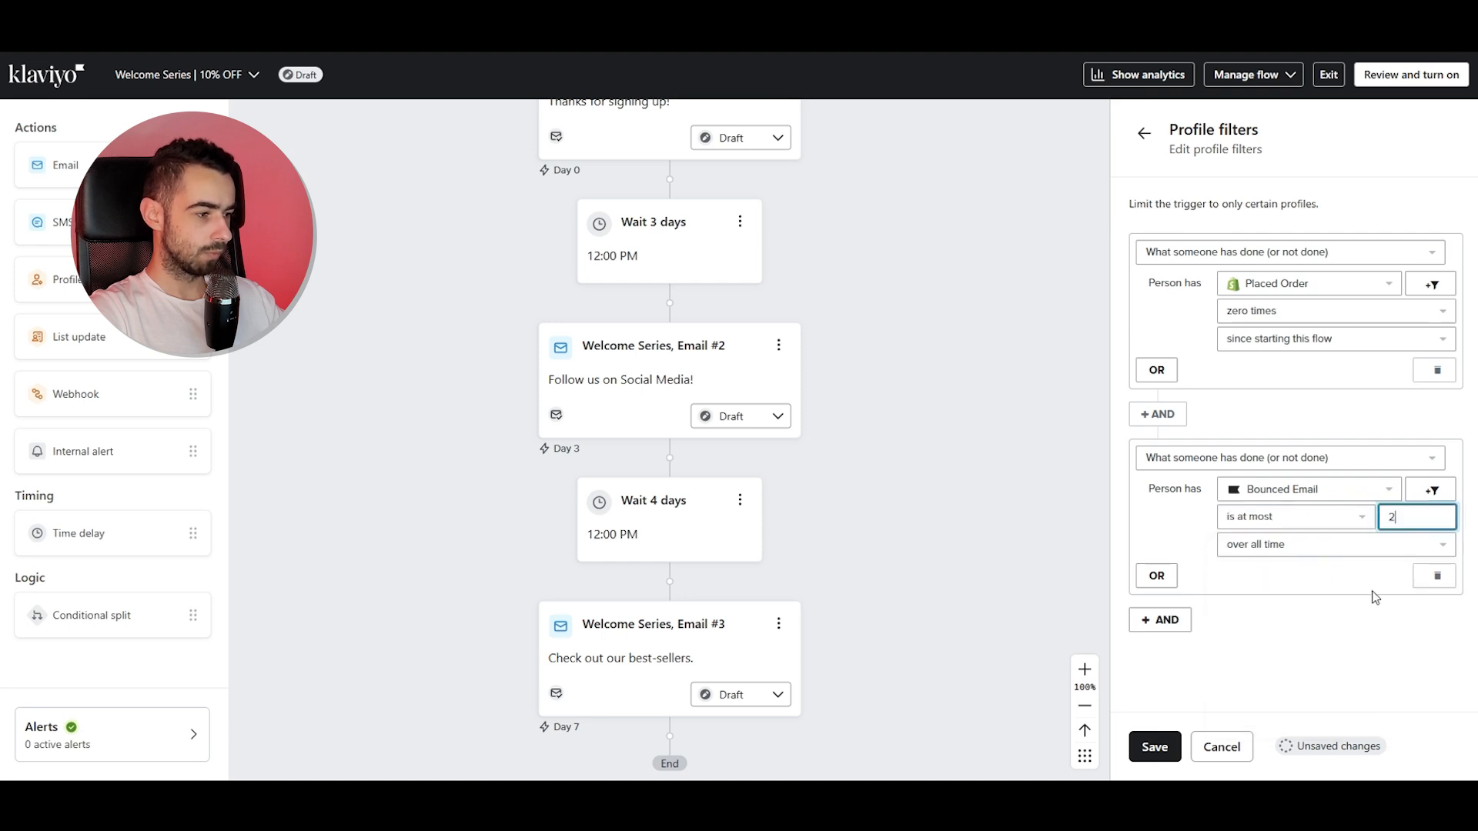
{"action": "left_click", "coordinate": [1258, 522]}
{"action": "left_click", "coordinate": [1268, 560]}
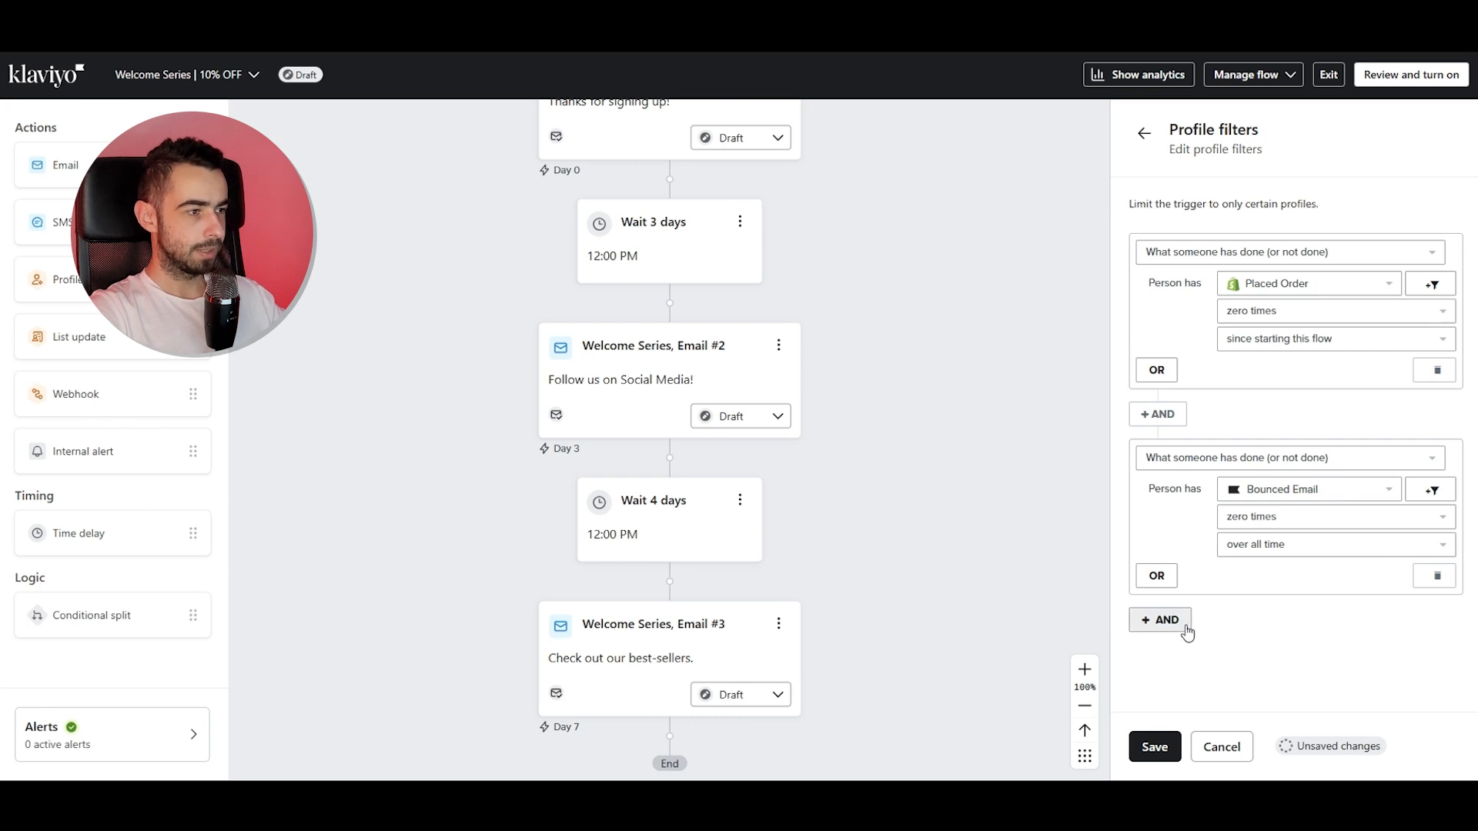
Add another AND condition to the trigger filters using the Checkout Started metric.
{"action": "left_click", "coordinate": [1163, 620]}
{"action": "scroll", "coordinate": [1176, 625], "scroll_direction": "down", "scroll_amount": 1}
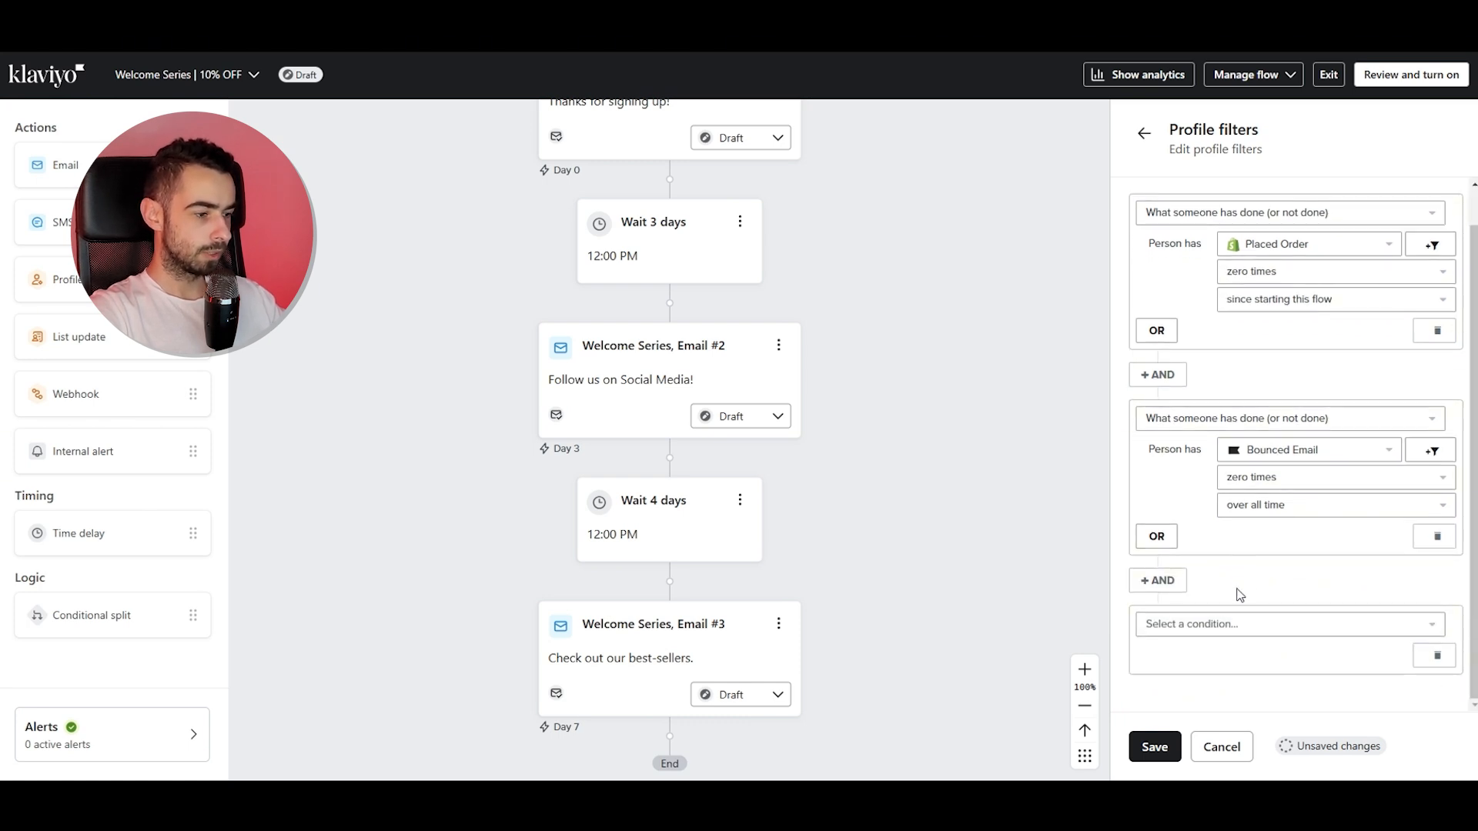
{"action": "left_click", "coordinate": [1244, 621]}
{"action": "left_click", "coordinate": [1256, 426]}
{"action": "left_click", "coordinate": [1251, 655]}
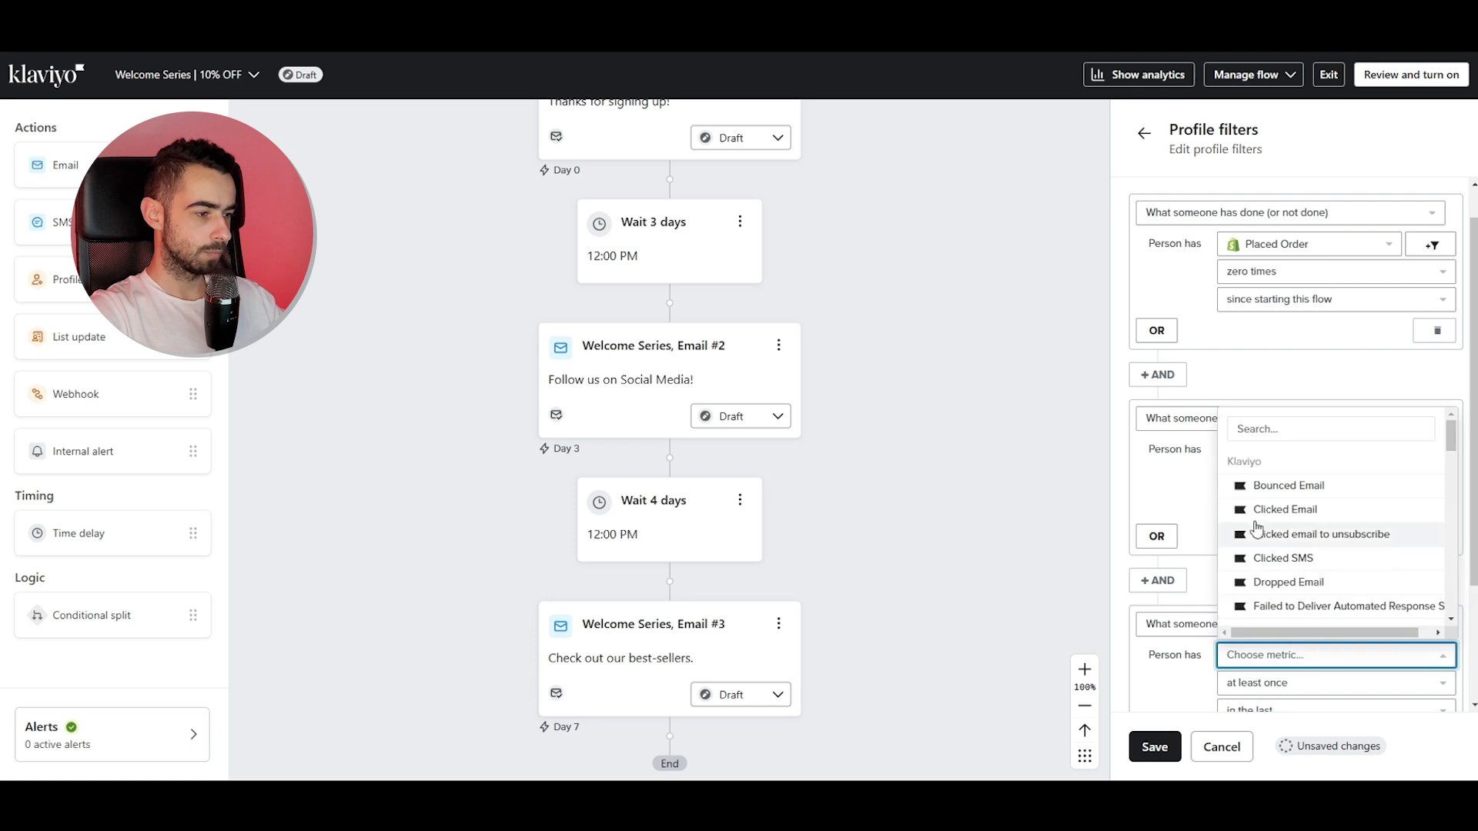
{"action": "type", "text": "che"}
{"action": "left_click", "coordinate": [1286, 486]}
Set the Checkout Started condition to zero times in the last 1 days and save the trigger filters.
{"action": "scroll", "coordinate": [1268, 493], "scroll_direction": "down", "scroll_amount": 2}
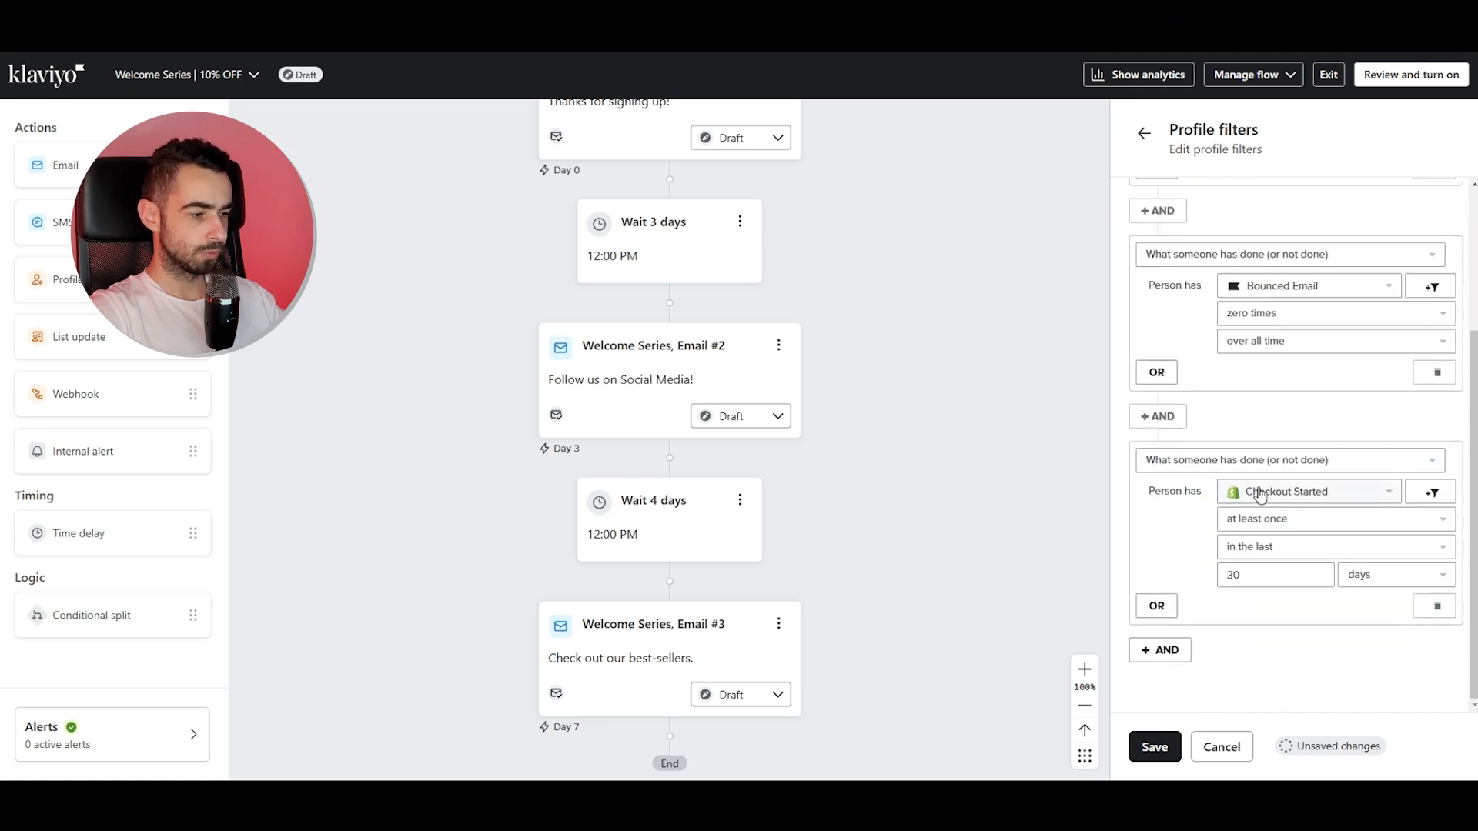
{"action": "left_click", "coordinate": [1271, 530]}
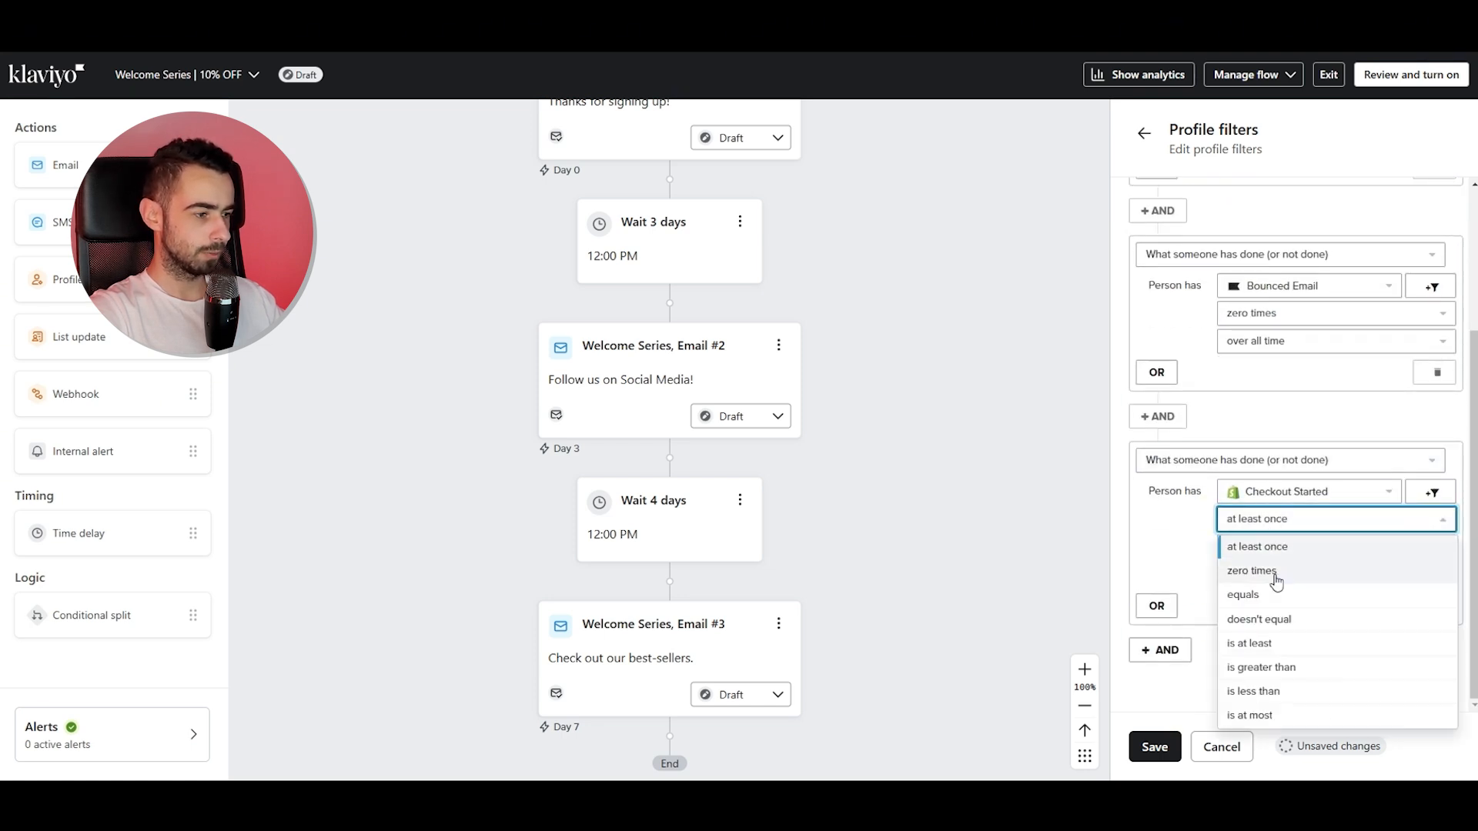
{"action": "left_click", "coordinate": [1252, 571]}
{"action": "left_click", "coordinate": [1272, 583]}
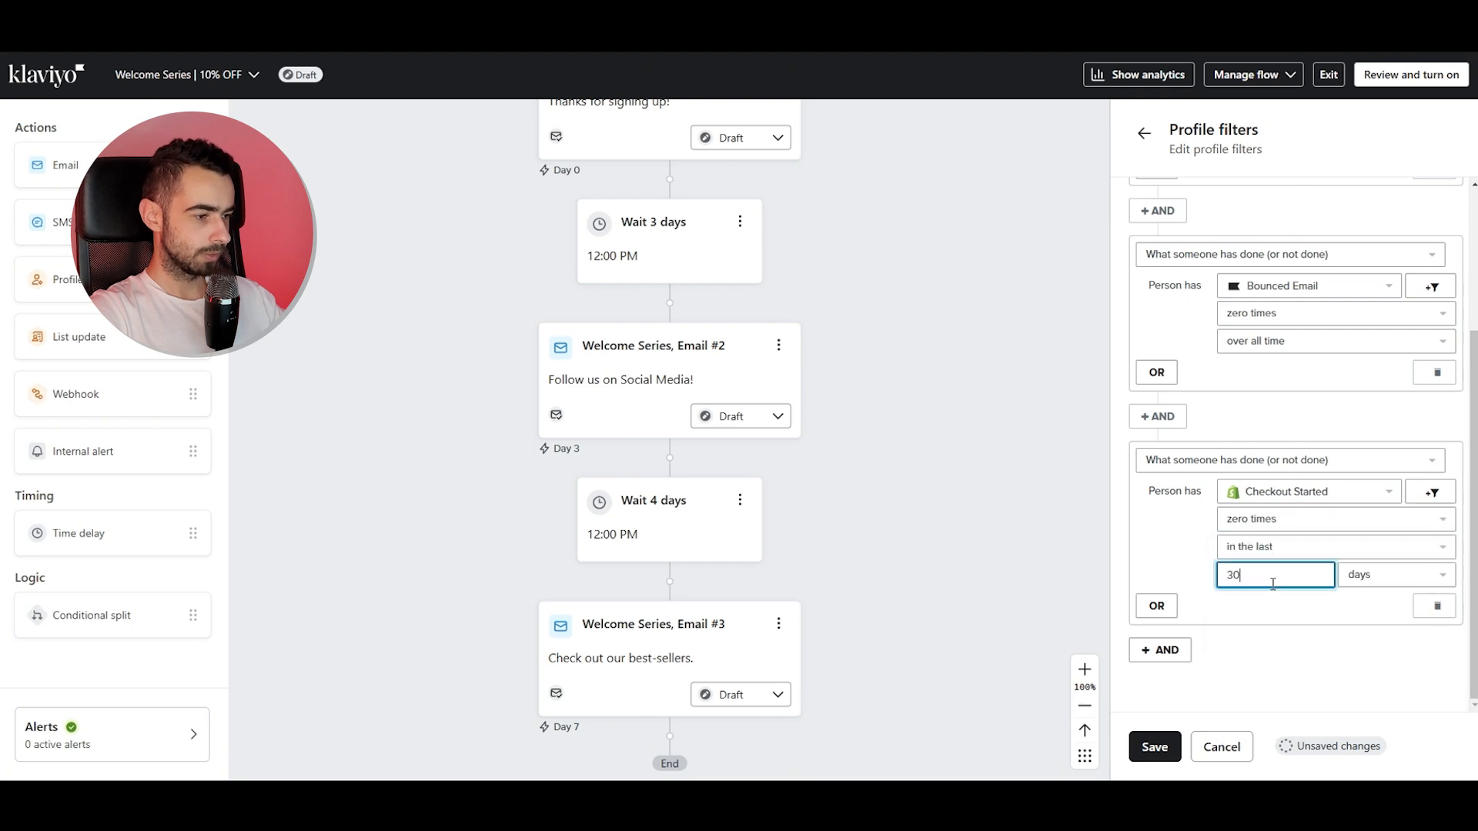
{"action": "type", "text": "1"}
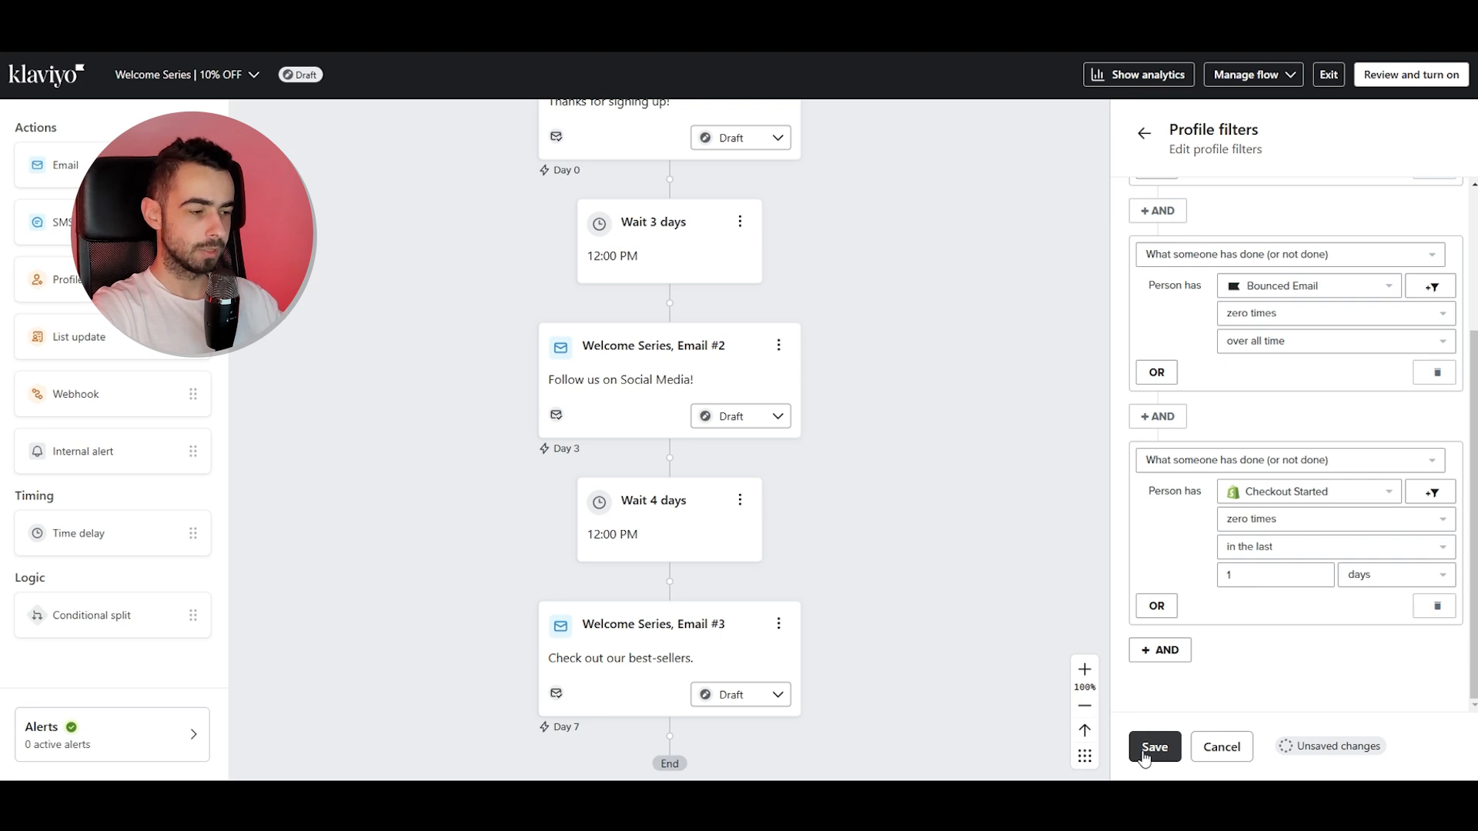
{"action": "left_click", "coordinate": [1144, 756]}
{"action": "left_click", "coordinate": [1447, 134]}
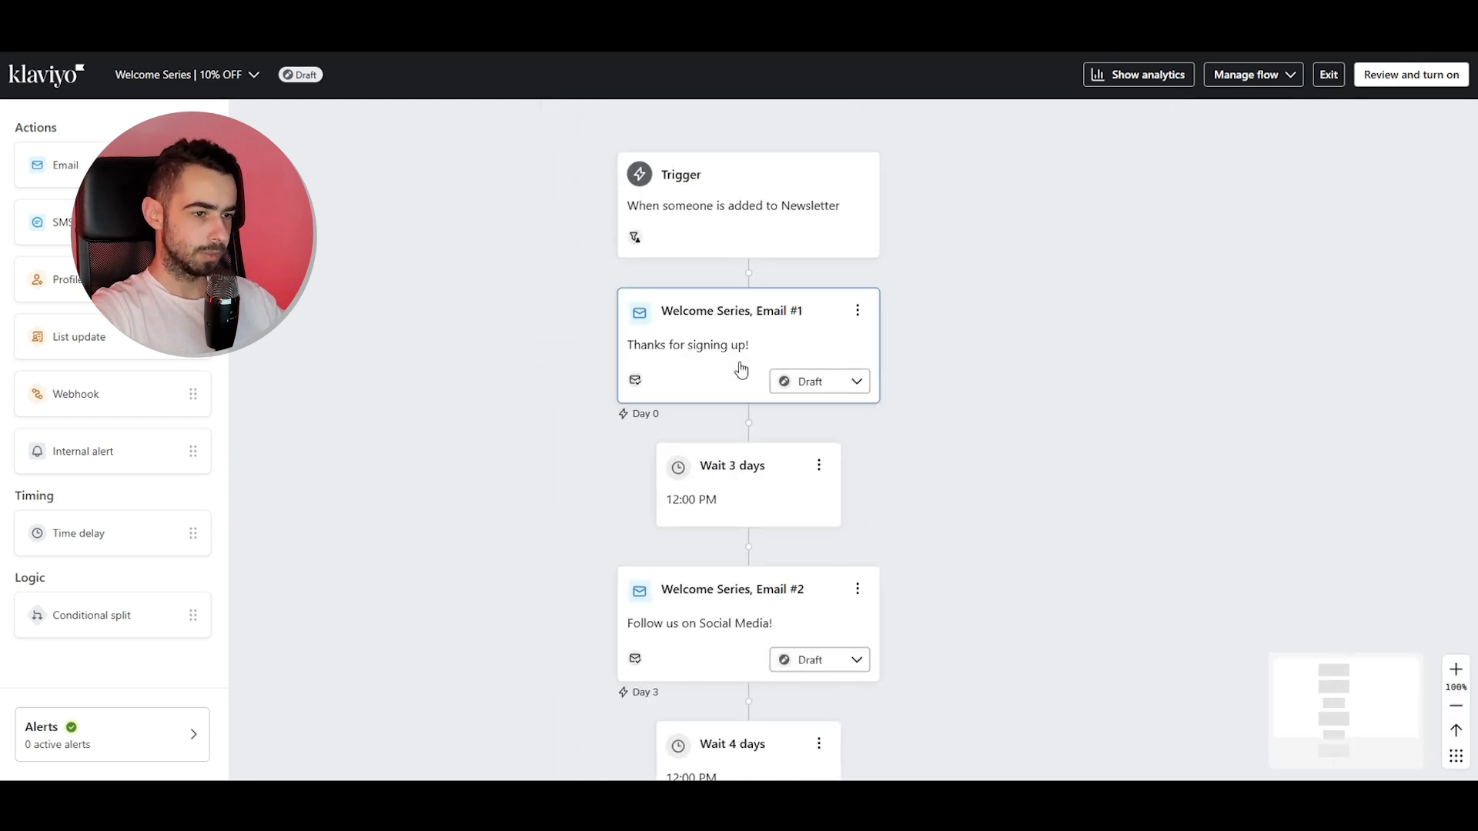
In Welcome Series Email #1's settings, turn off Skip recently emailed profiles, enable UTM Tracking, and save.
{"action": "left_click", "coordinate": [670, 333]}
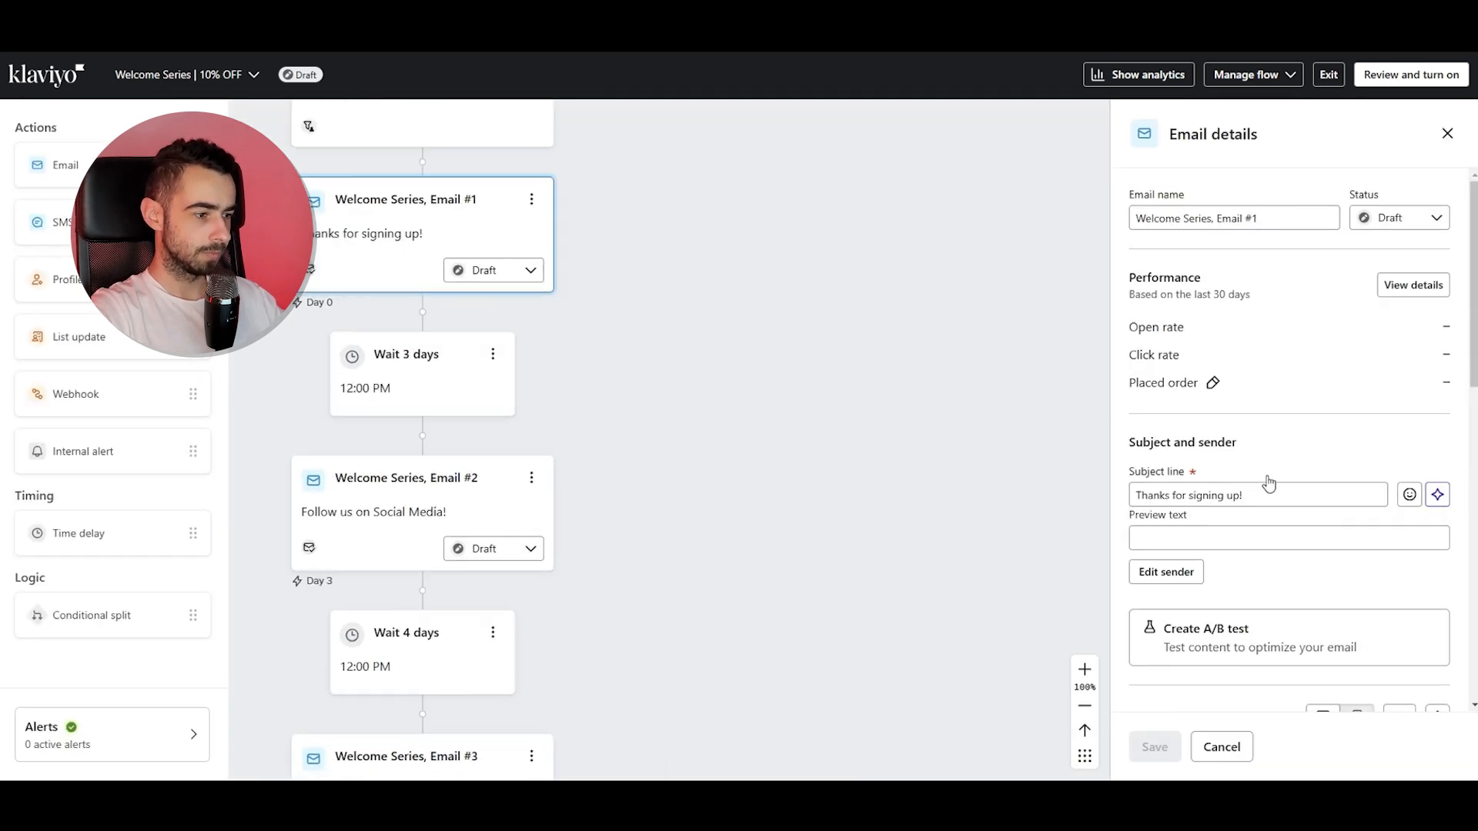
{"action": "scroll", "coordinate": [1263, 485], "scroll_direction": "down", "scroll_amount": 5}
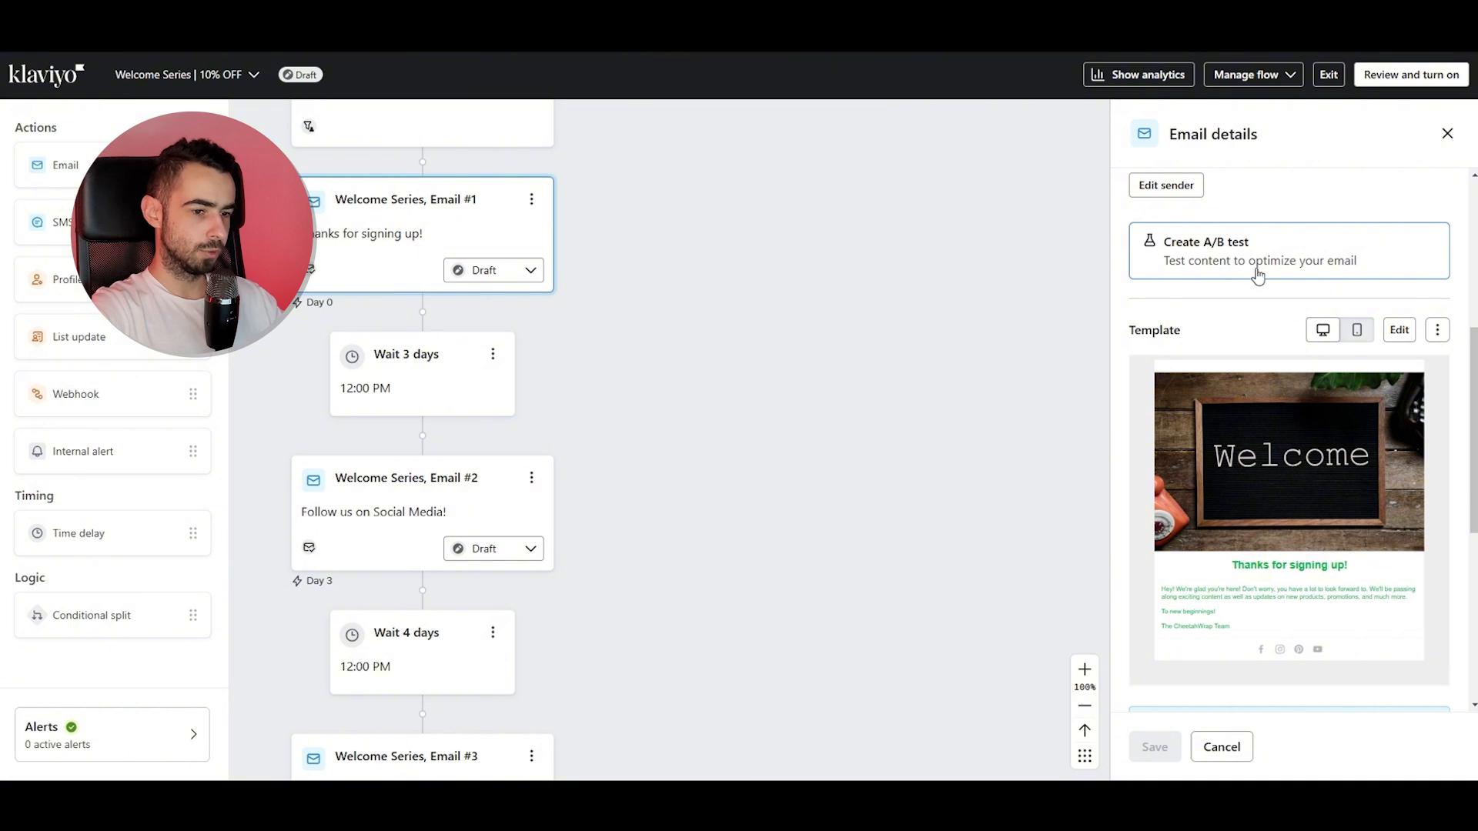
{"action": "scroll", "coordinate": [639, 385], "scroll_direction": "down", "scroll_amount": 2}
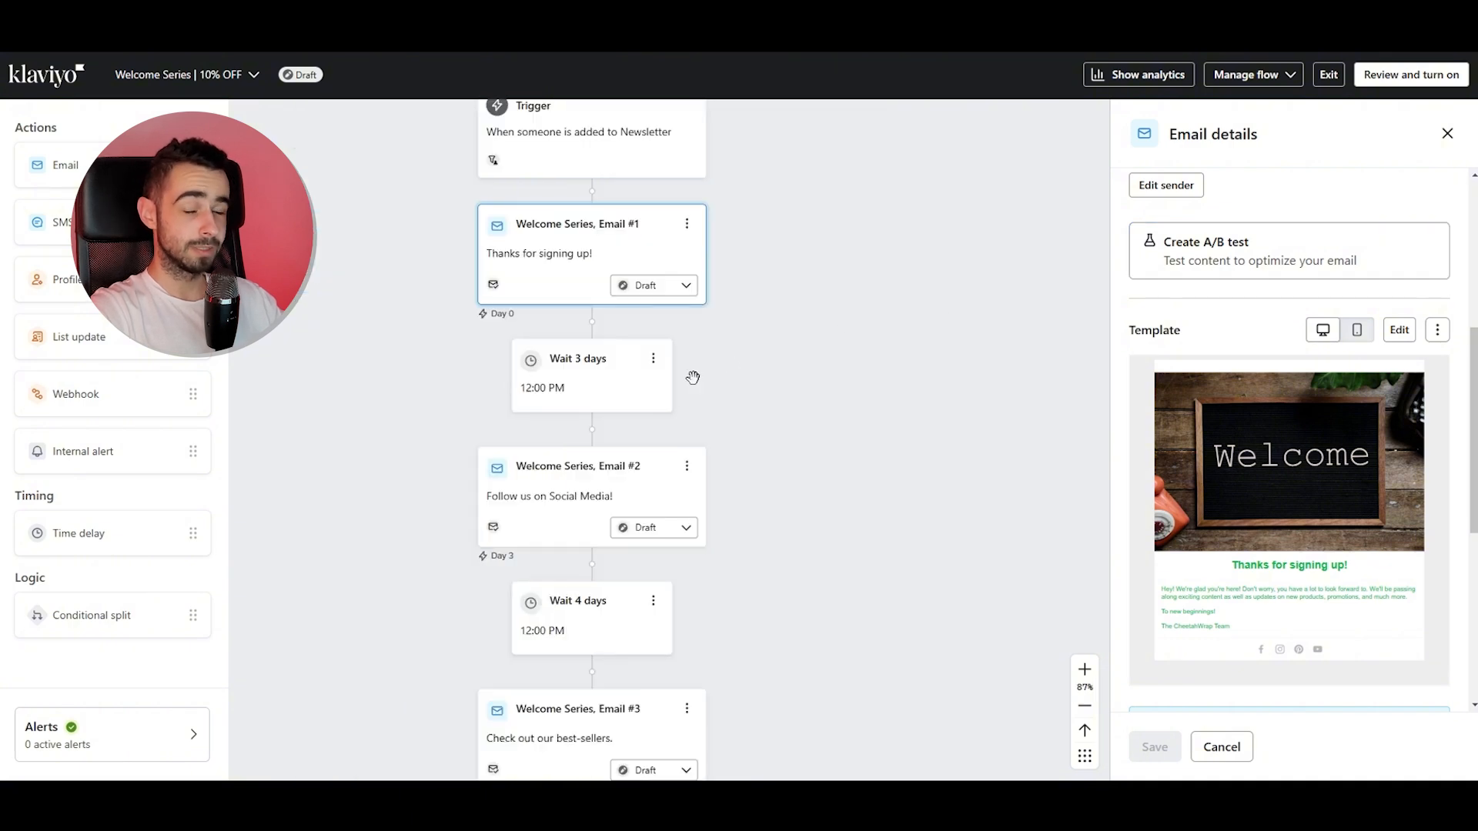
{"action": "scroll", "coordinate": [762, 398], "scroll_direction": "down", "scroll_amount": 1}
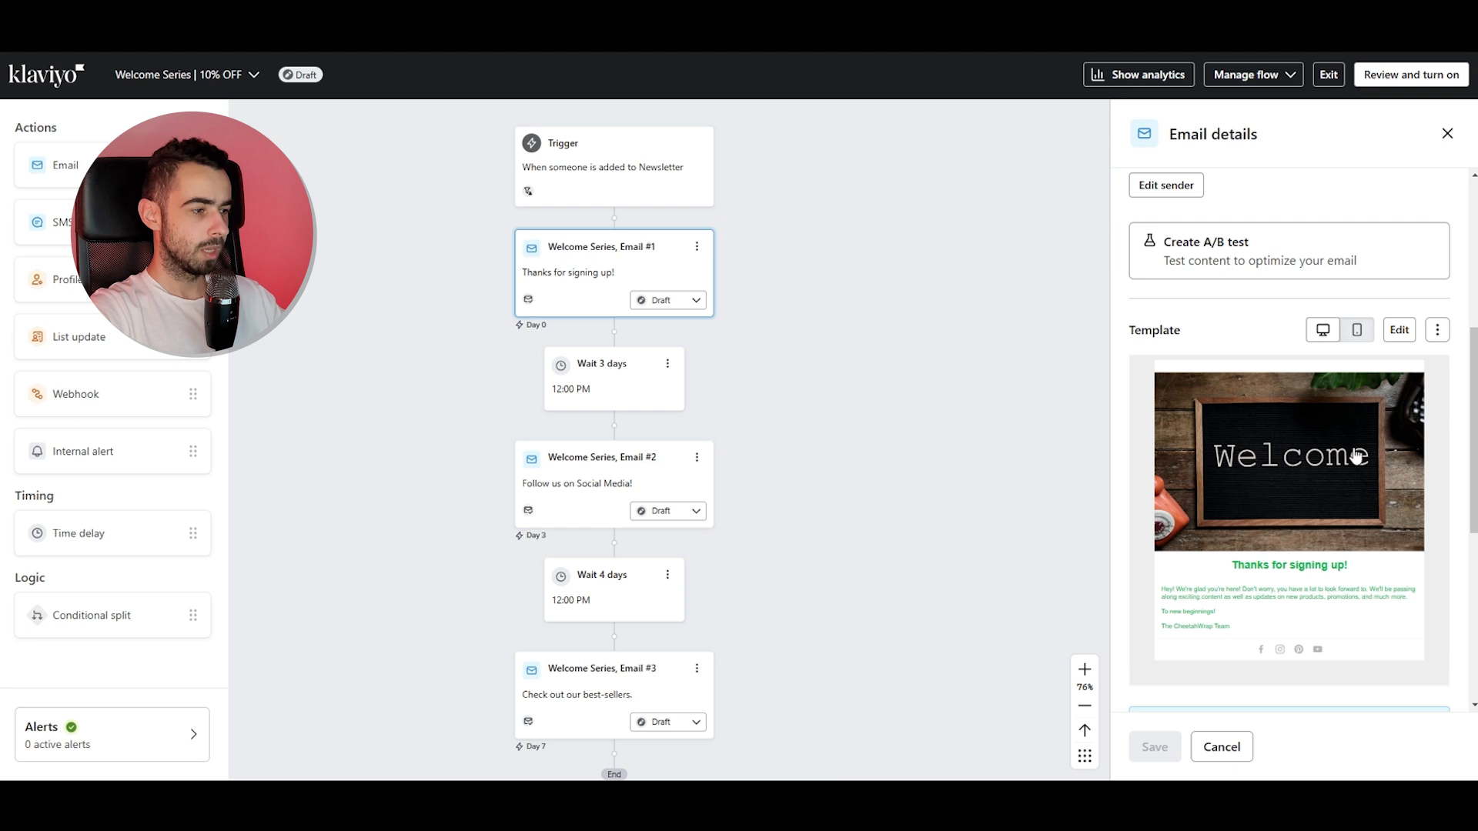
{"action": "scroll", "coordinate": [1356, 456], "scroll_direction": "down", "scroll_amount": 5}
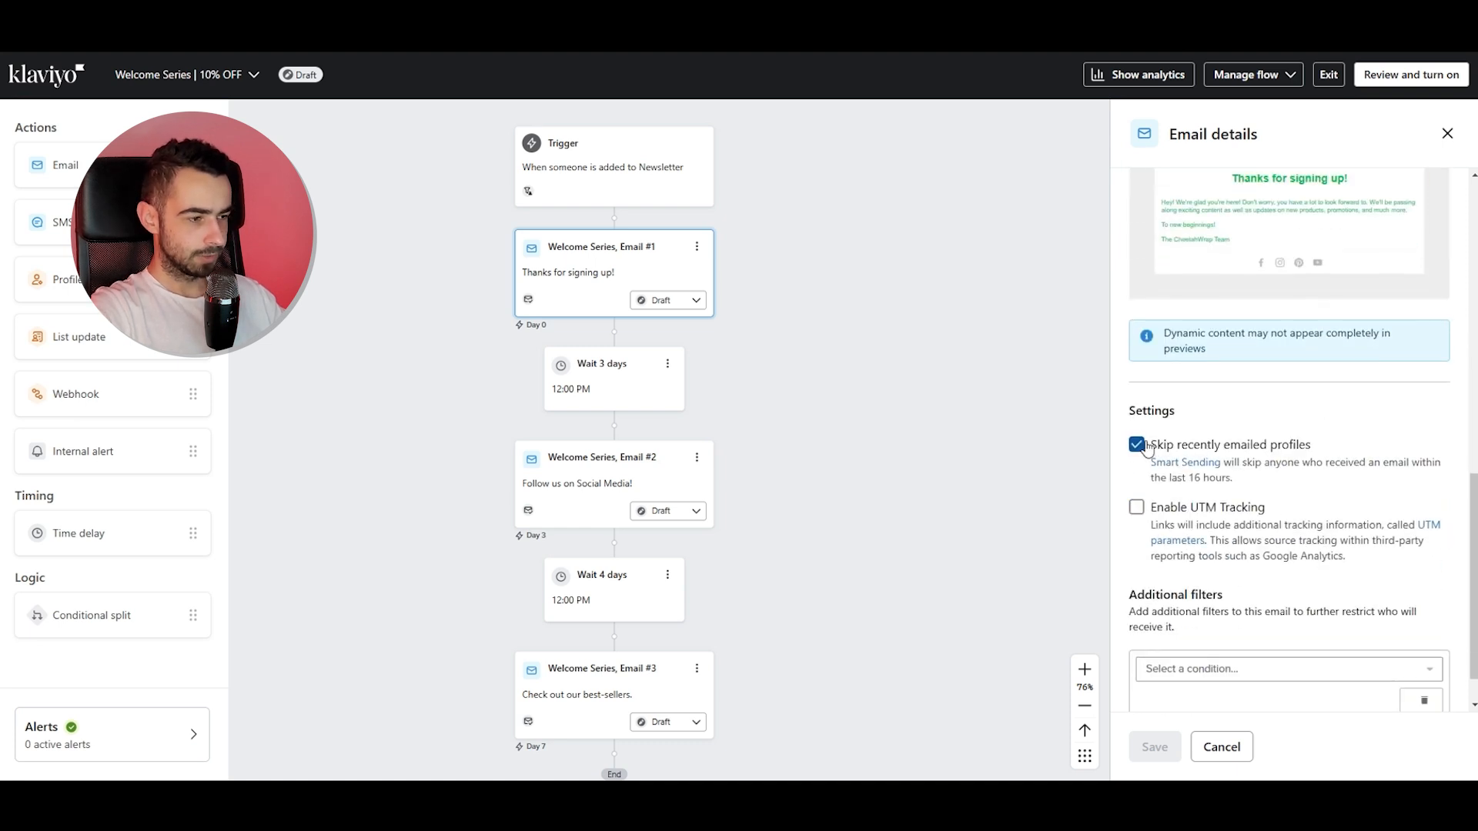
{"action": "left_click", "coordinate": [1137, 445]}
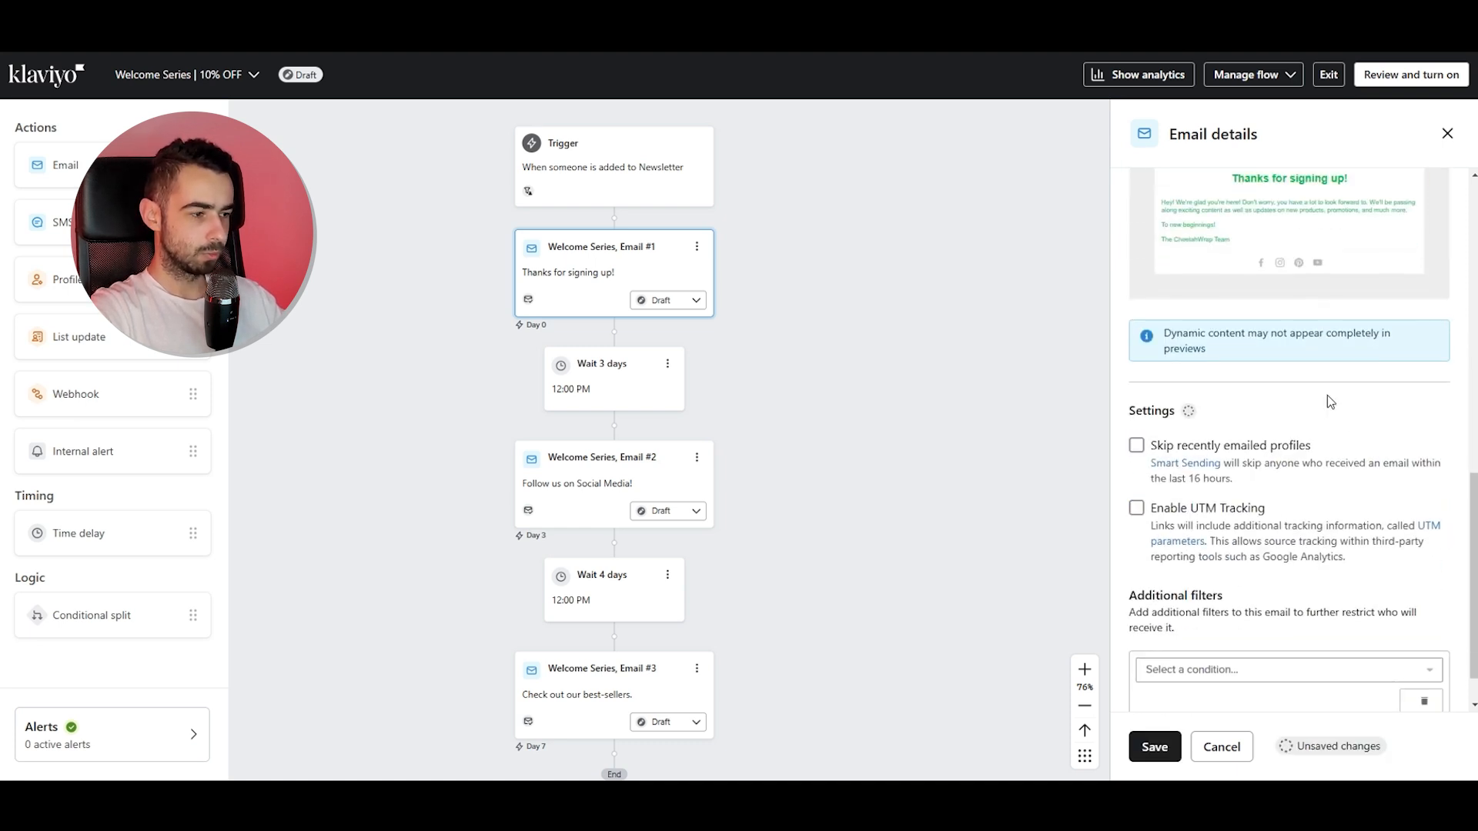
{"action": "left_click", "coordinate": [1186, 511]}
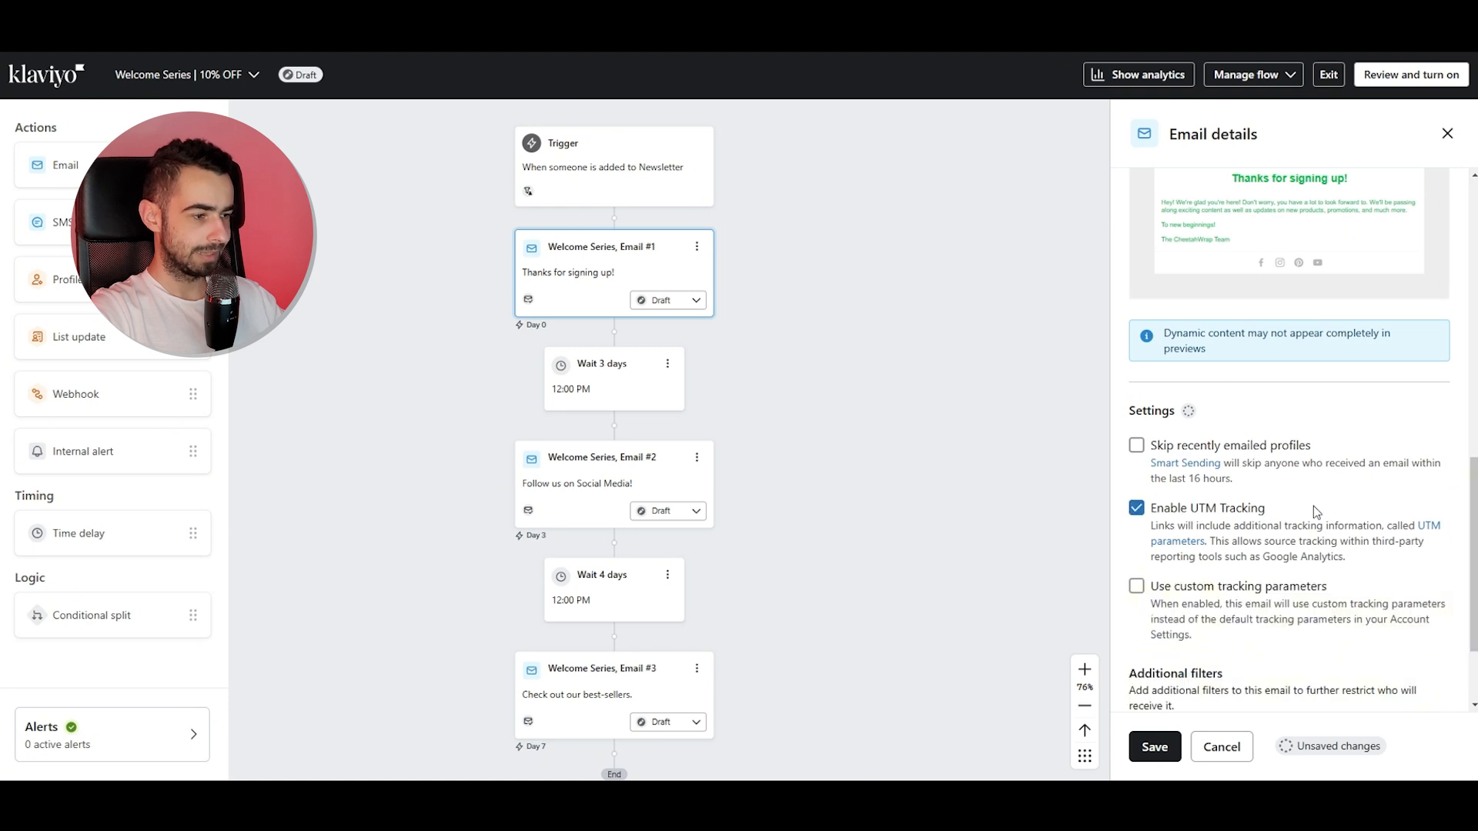
{"action": "left_click", "coordinate": [1155, 747]}
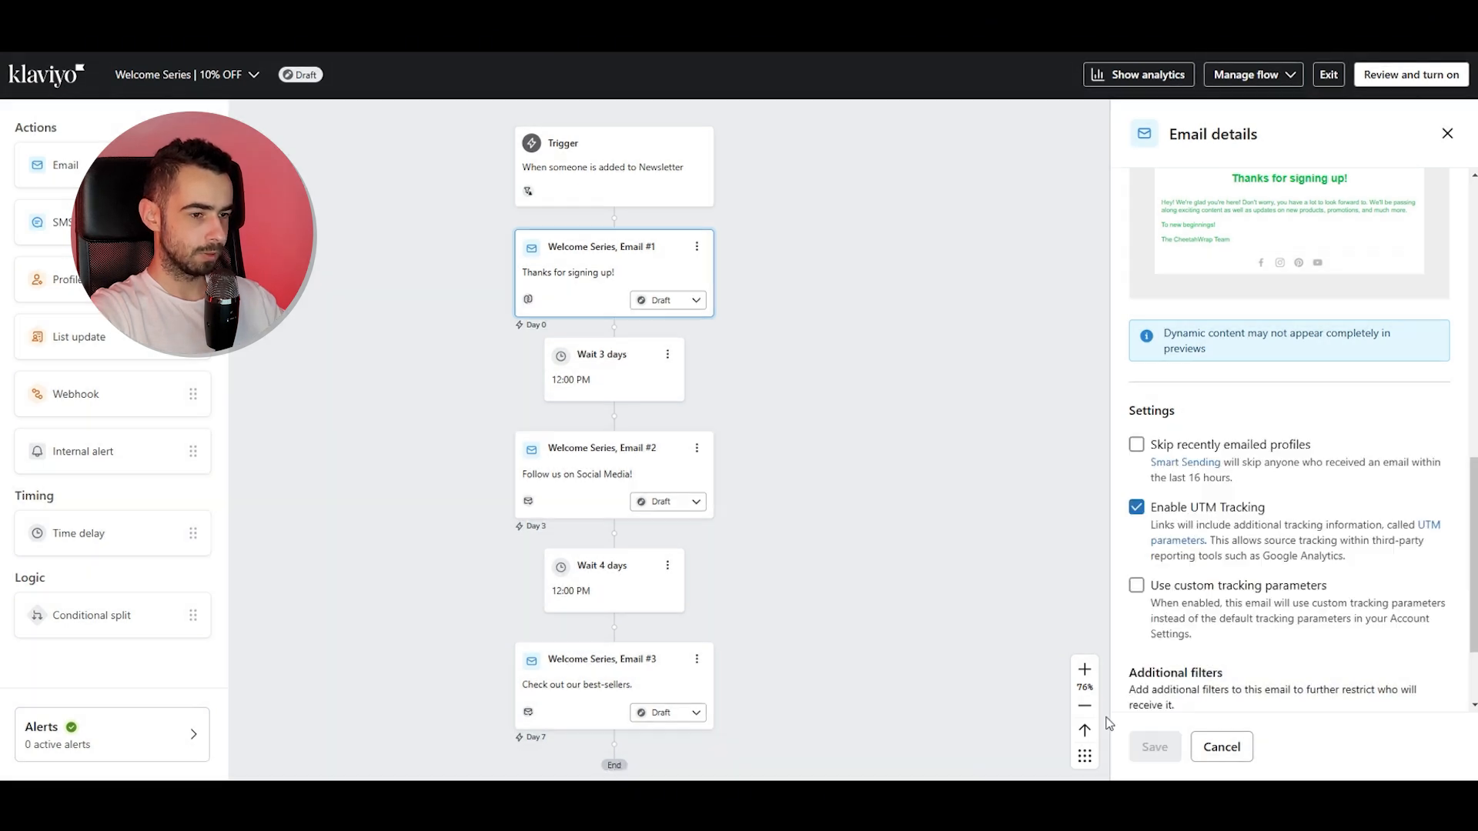
{"action": "left_click", "coordinate": [1447, 133]}
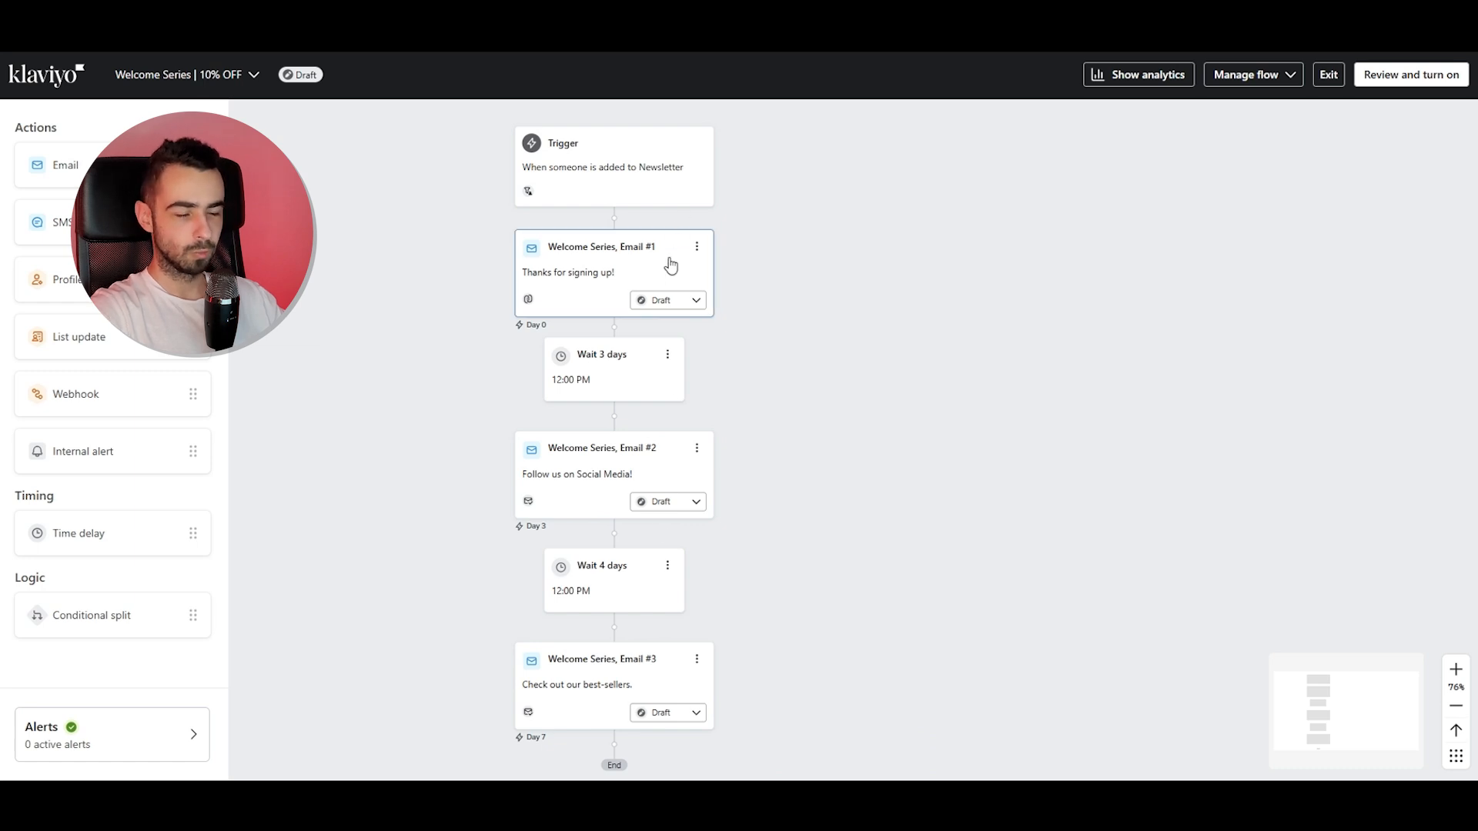
Open Email #1's details to examine its subject line, preview text and sender settings.
{"action": "left_click", "coordinate": [633, 271]}
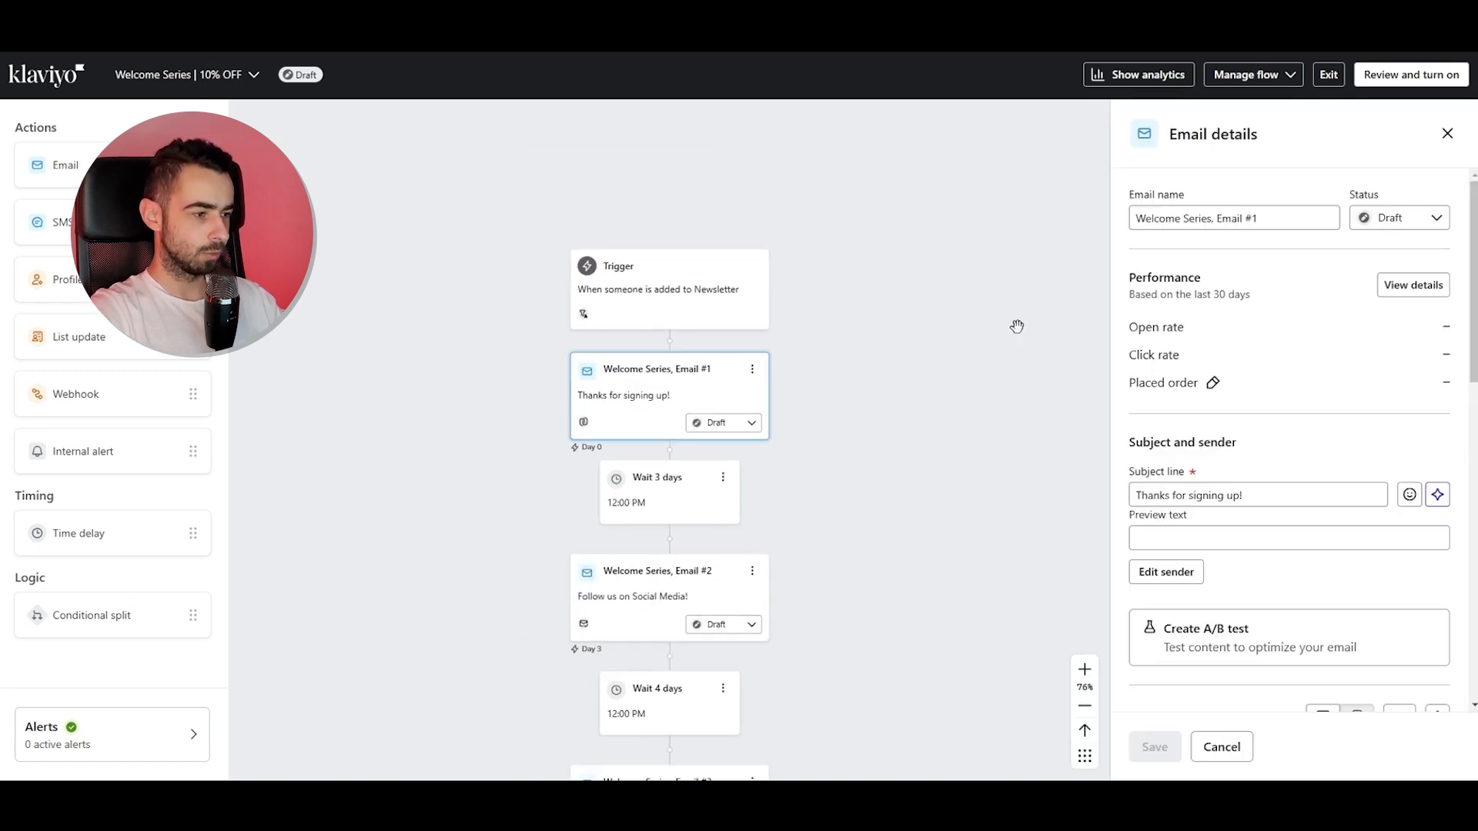
{"action": "left_click", "coordinate": [1263, 514]}
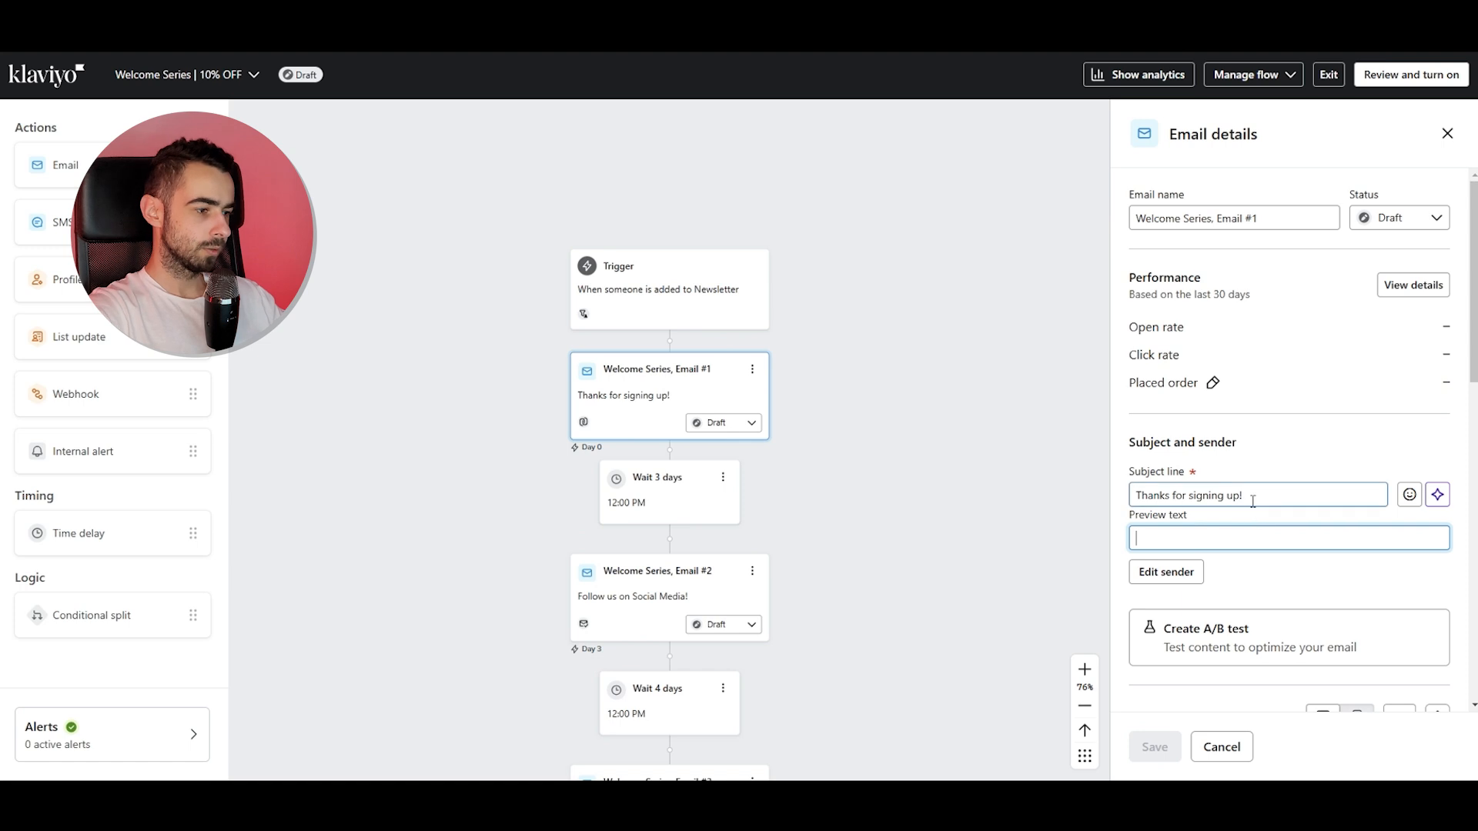
{"action": "left_click_drag", "start_coordinate": [1246, 497], "coordinate": [1119, 510]}
{"action": "left_click", "coordinate": [1166, 571]}
{"action": "scroll", "coordinate": [1185, 539], "scroll_direction": "down", "scroll_amount": 1}
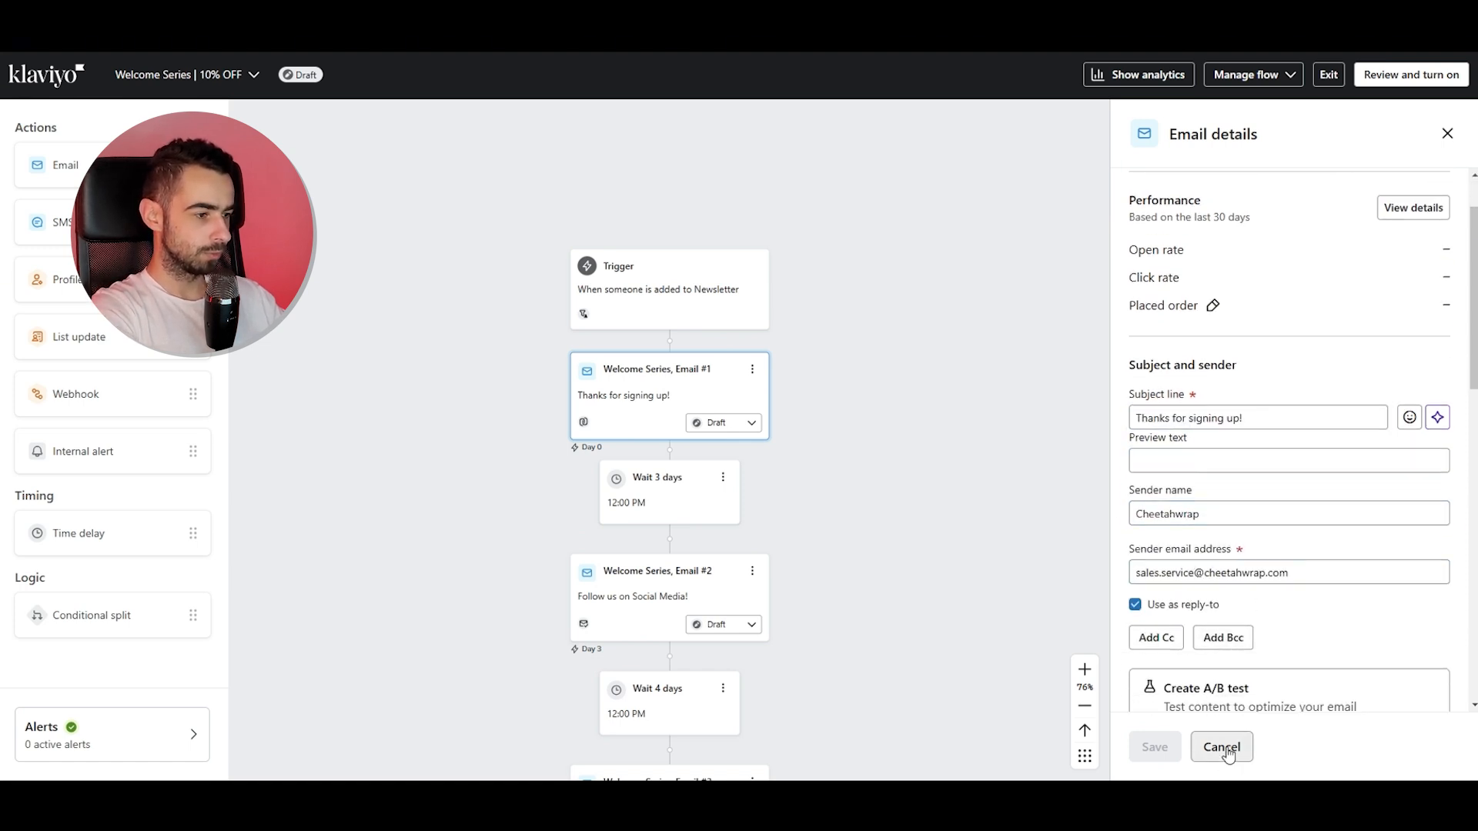
{"action": "left_click", "coordinate": [1449, 134]}
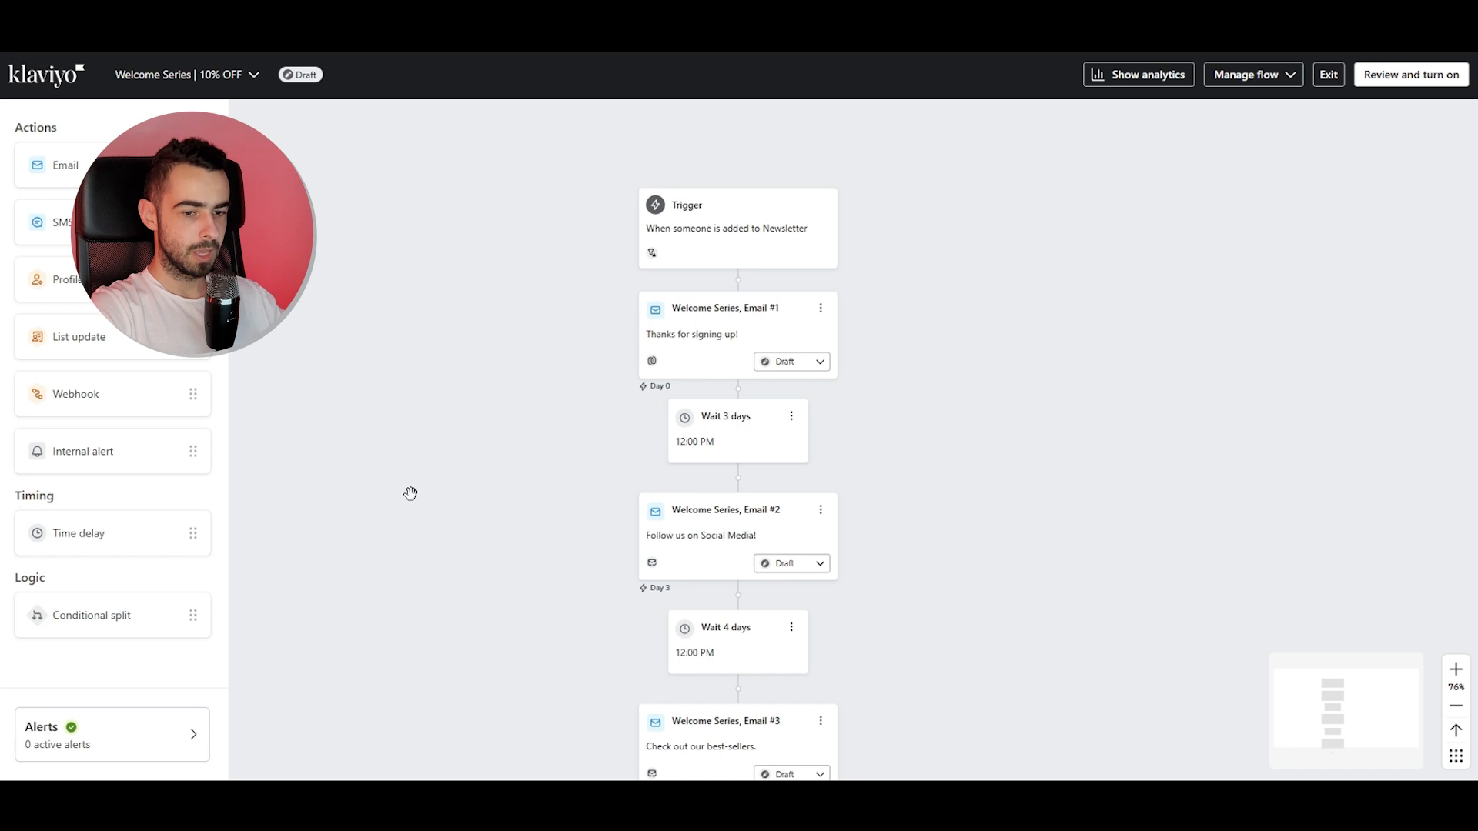
Insert a Profile property update at the start of the flow and create a new property named In Welcome Flow.
{"action": "left_click_drag", "start_coordinate": [61, 279], "coordinate": [736, 283]}
{"action": "left_click", "coordinate": [1197, 368]}
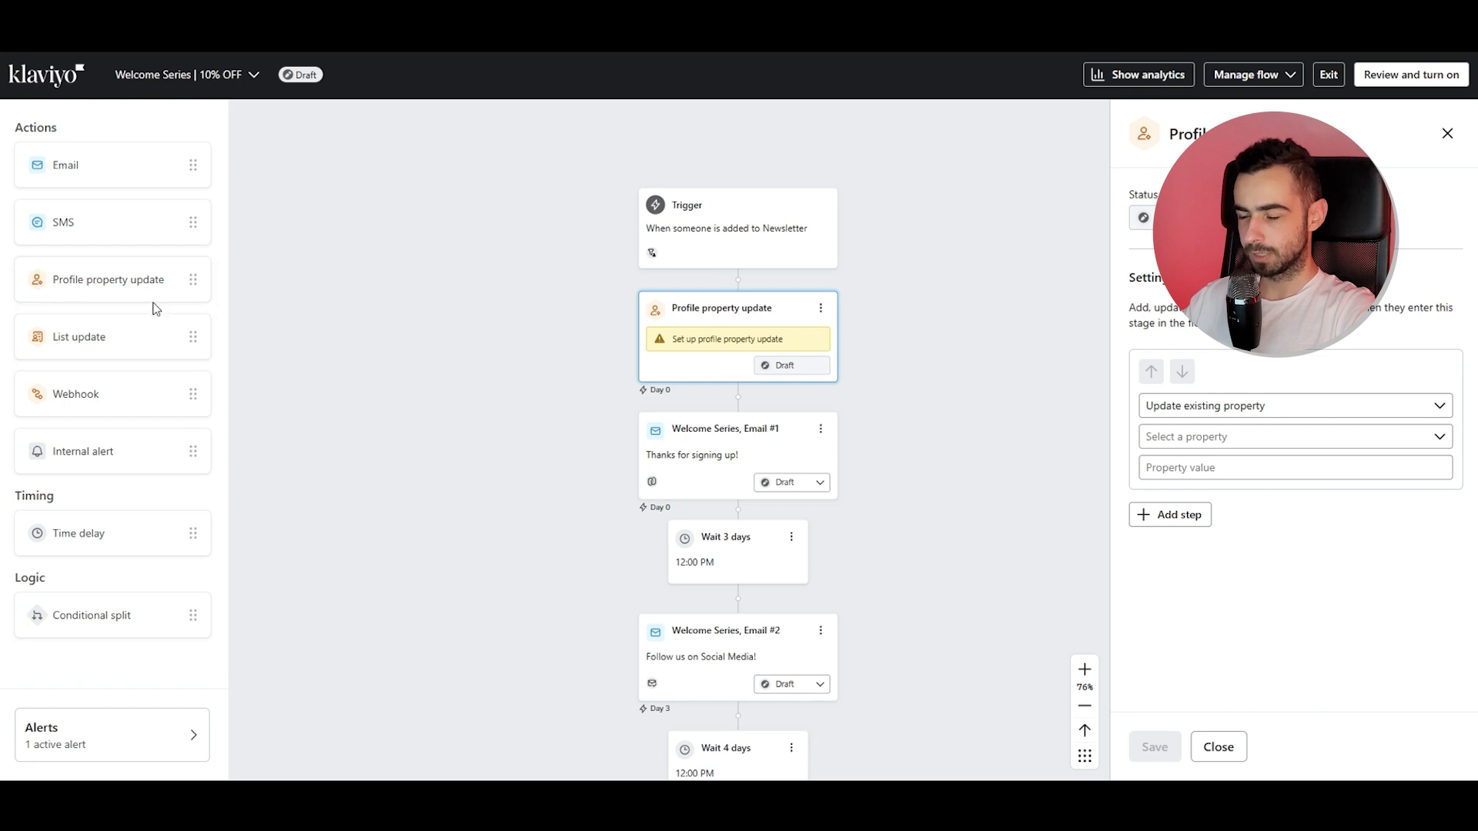
{"action": "left_click", "coordinate": [1270, 408]}
{"action": "left_click", "coordinate": [1264, 462]}
{"action": "left_click", "coordinate": [1234, 439]}
{"action": "type", "text": "In Welcome Flow"}
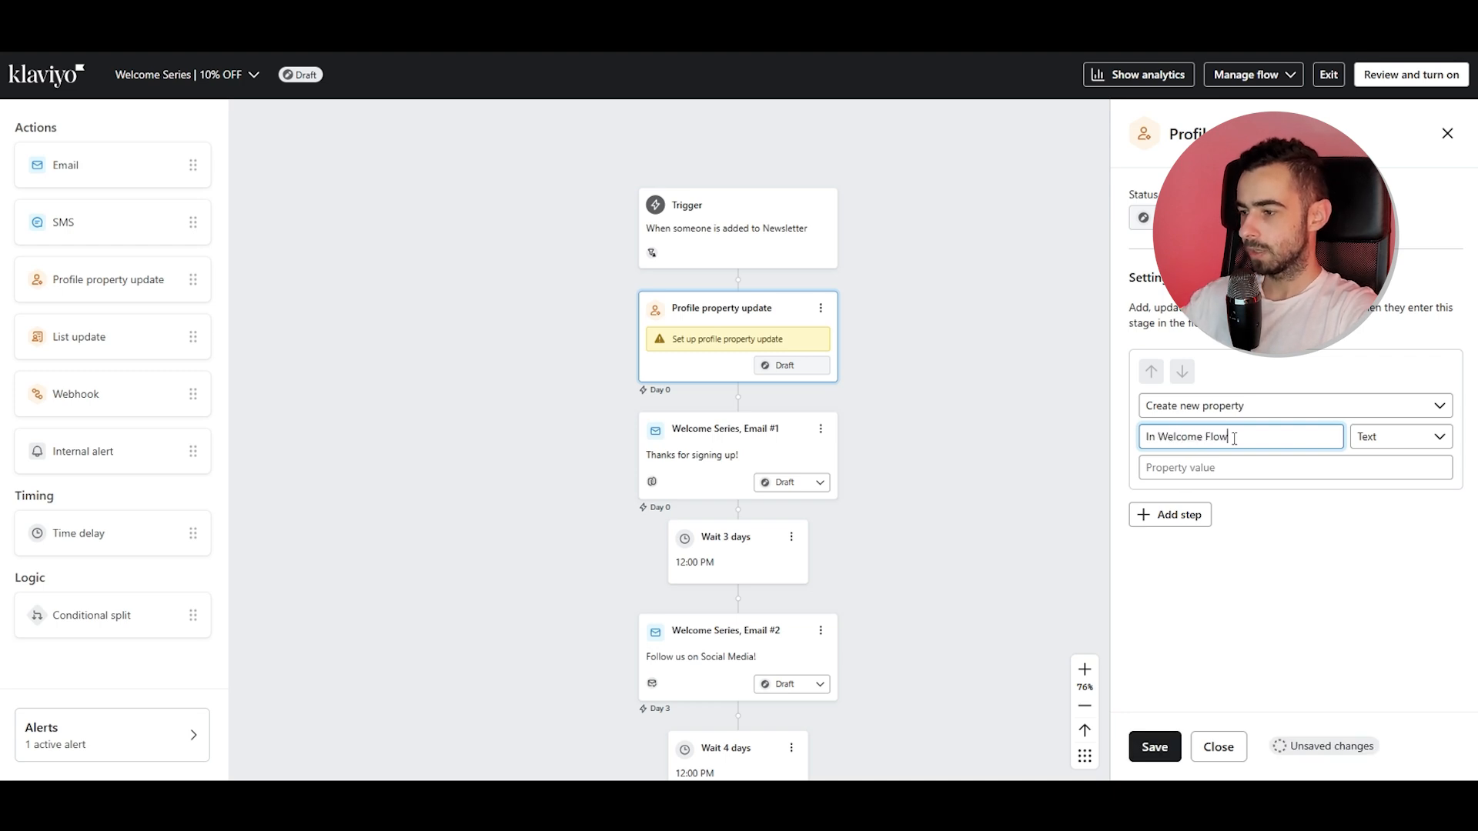
Set the In Welcome Flow property type to Boolean with value True and save.
{"action": "left_click", "coordinate": [1231, 467]}
{"action": "left_click", "coordinate": [1407, 437]}
{"action": "left_click", "coordinate": [1386, 498]}
{"action": "left_click", "coordinate": [1274, 471]}
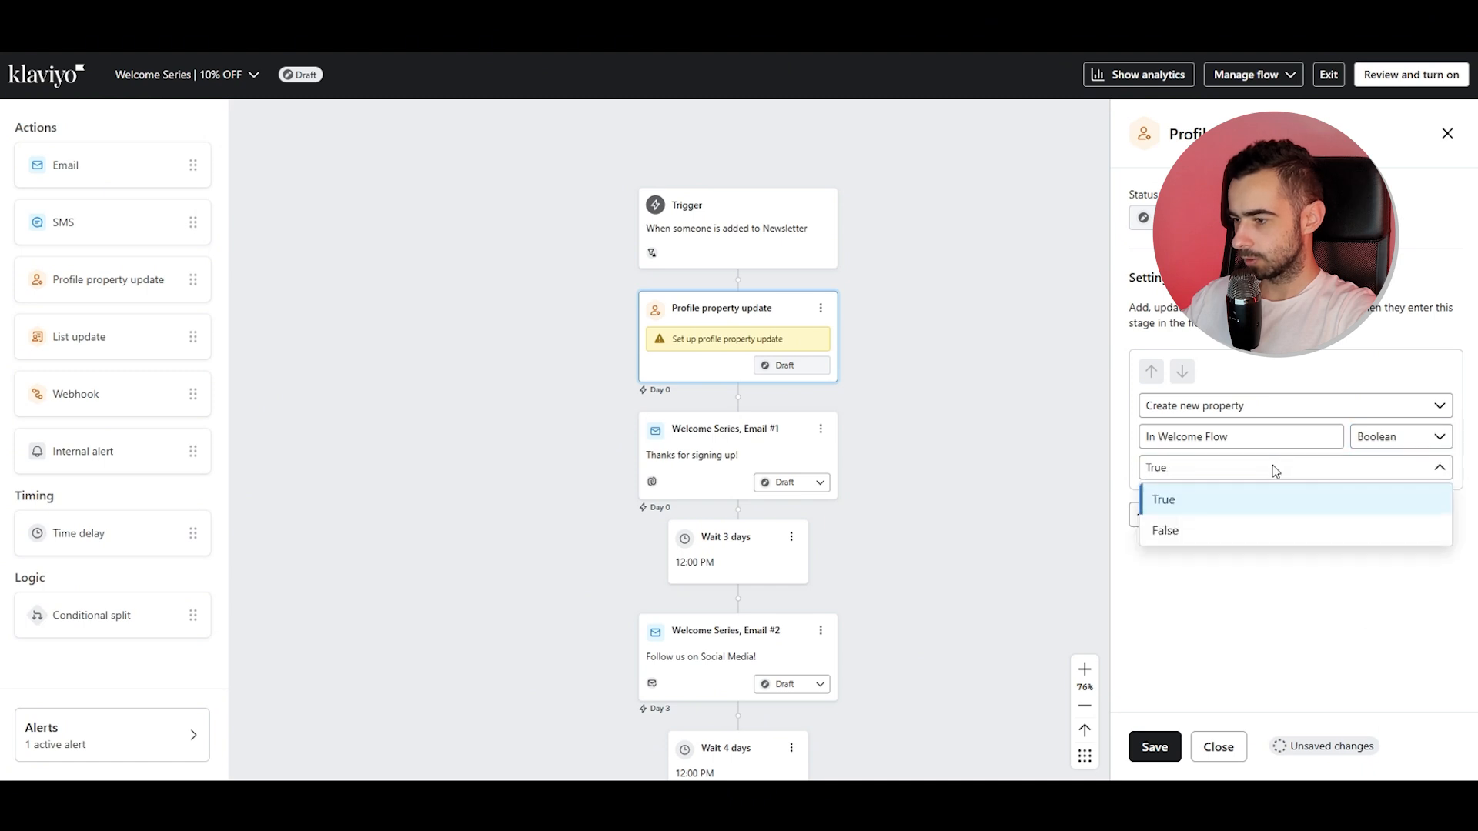
{"action": "left_click", "coordinate": [1275, 472]}
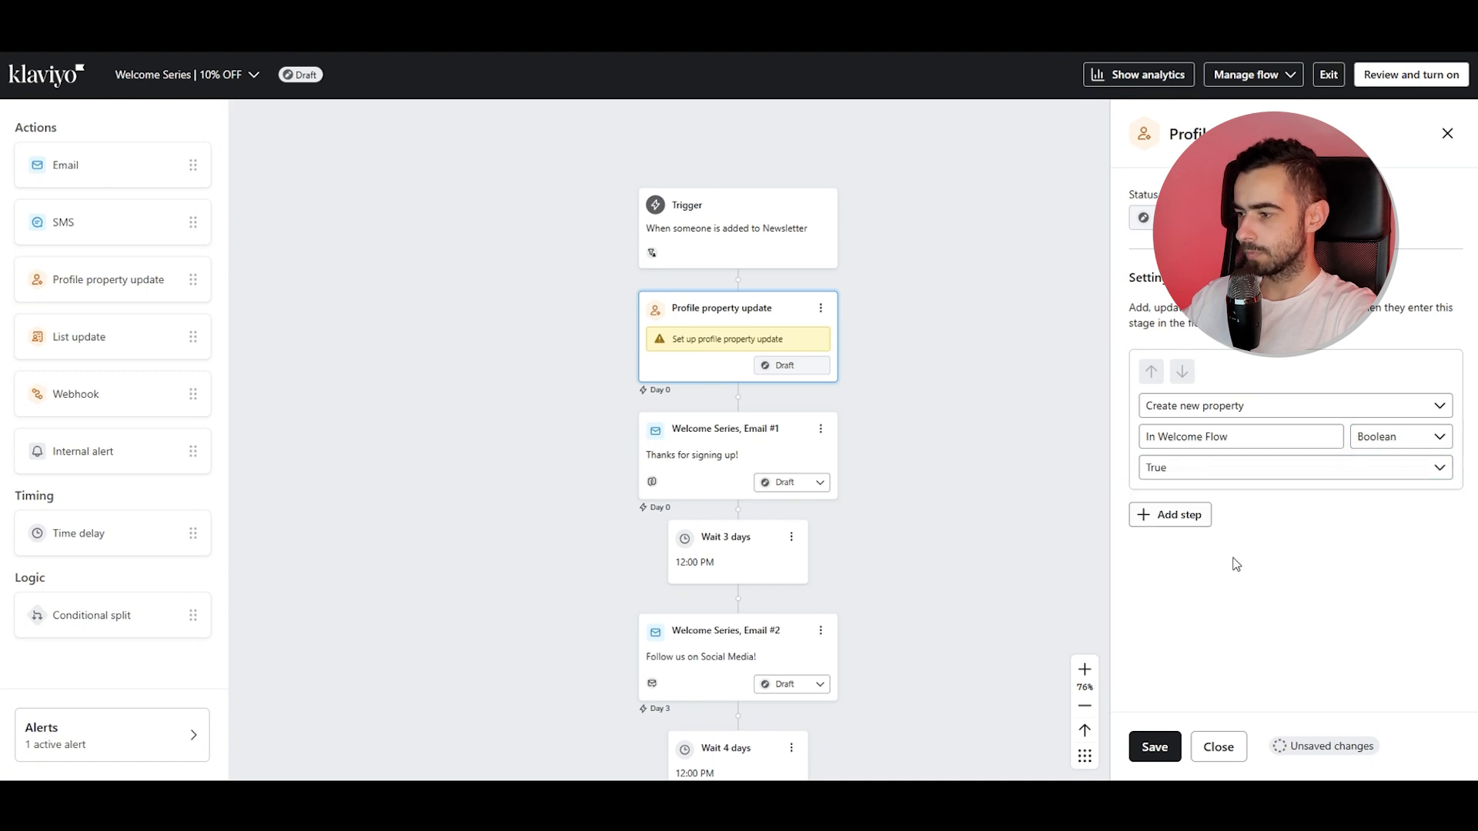
{"action": "left_click", "coordinate": [1154, 746]}
Add a Profile property update at the end of the flow after Welcome Series Email #3, set to update an existing property.
{"action": "scroll", "coordinate": [901, 455], "scroll_direction": "down", "scroll_amount": 5}
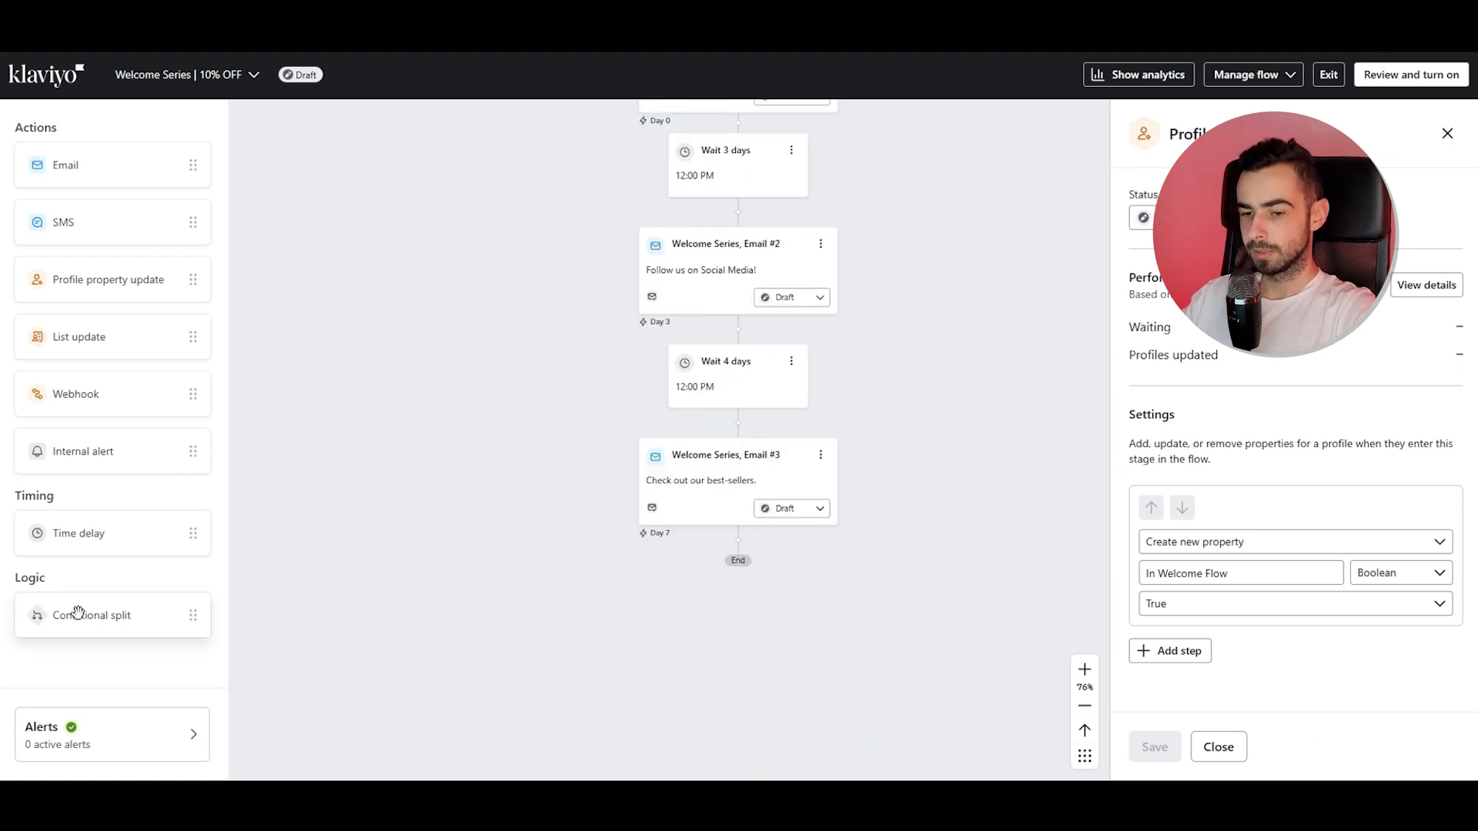
{"action": "left_click_drag", "start_coordinate": [112, 281], "coordinate": [762, 523]}
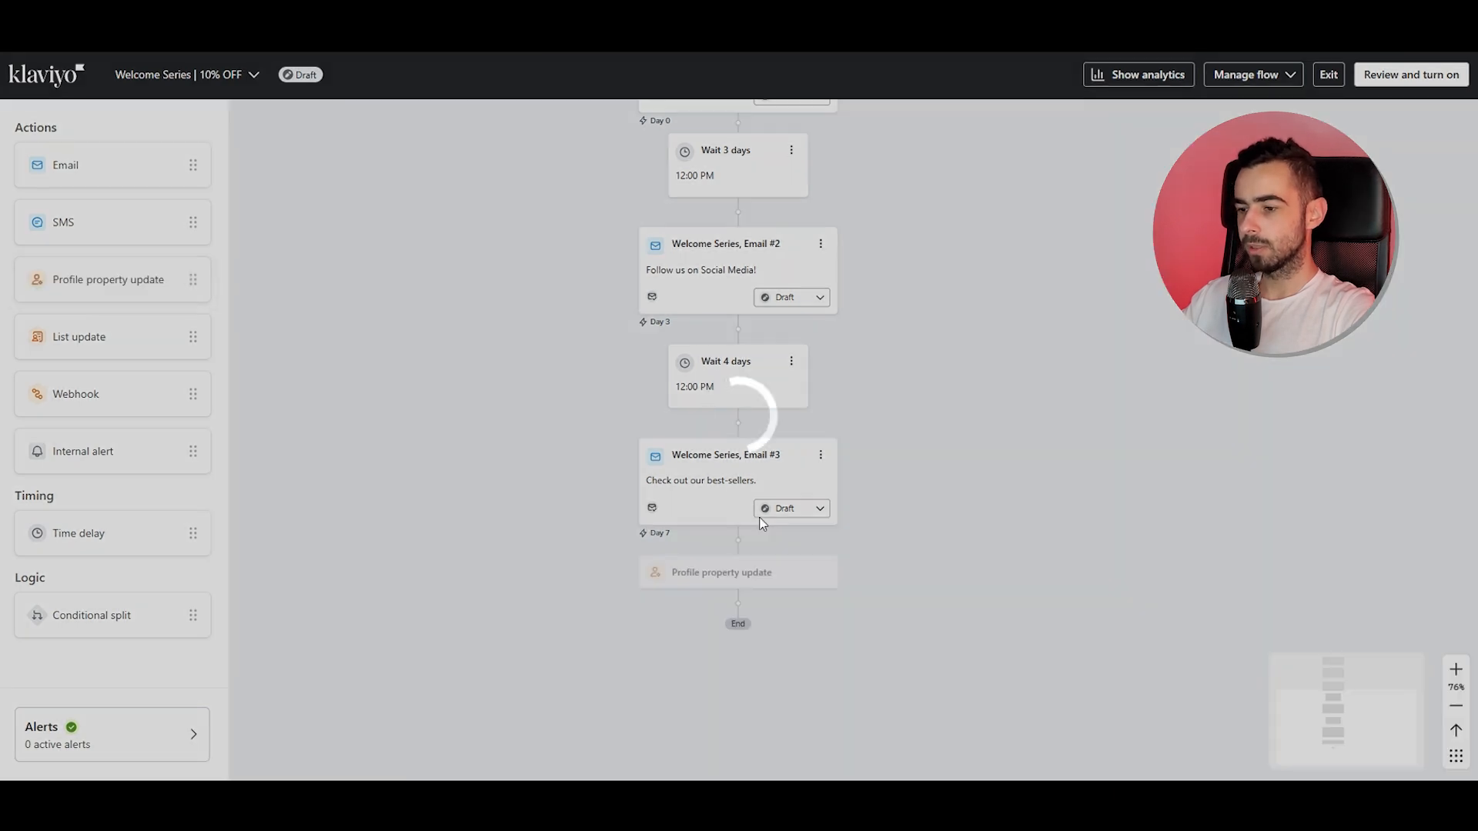
{"action": "left_click", "coordinate": [1188, 373]}
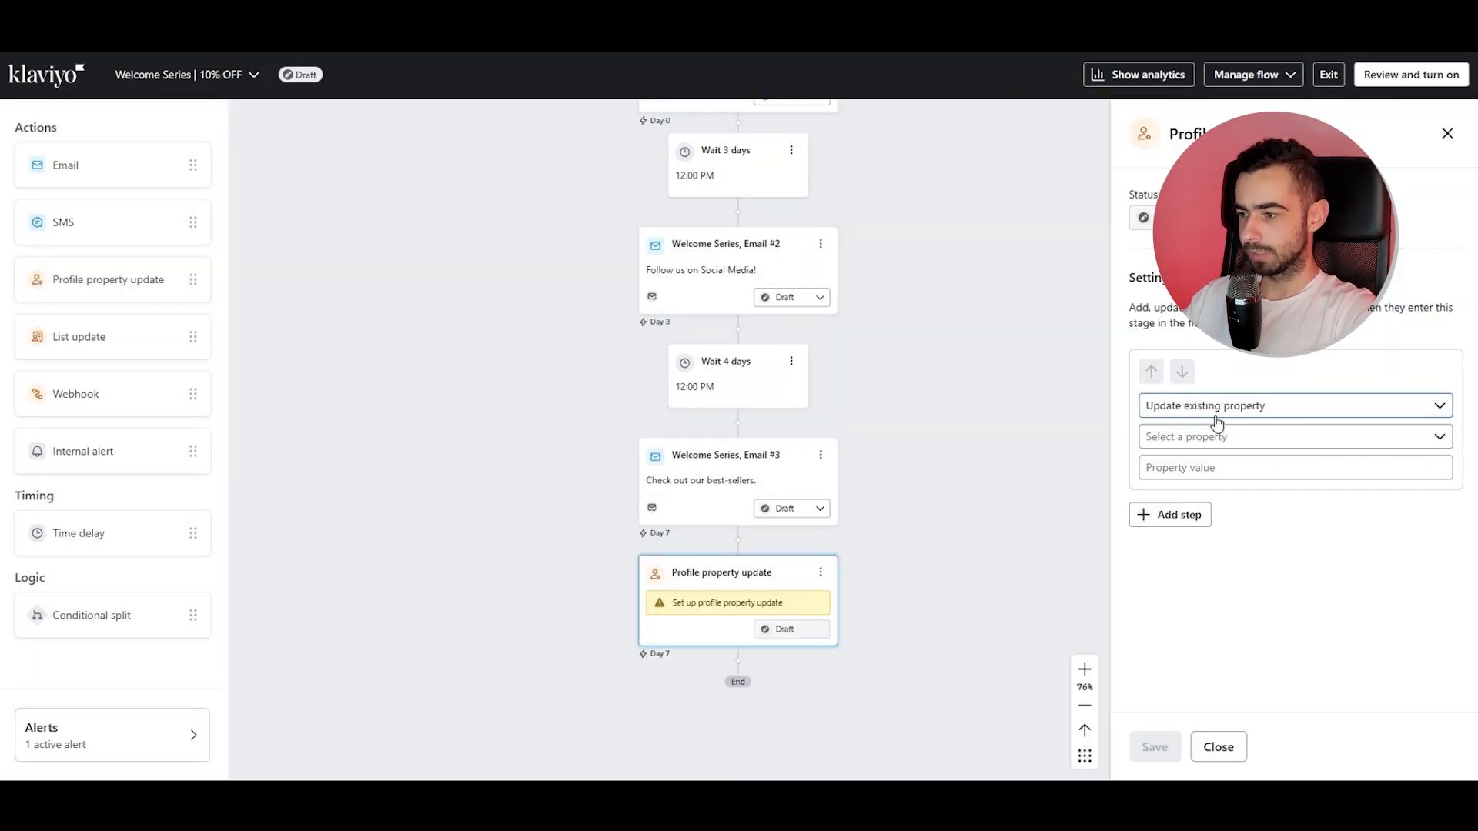
{"action": "left_click", "coordinate": [1216, 415]}
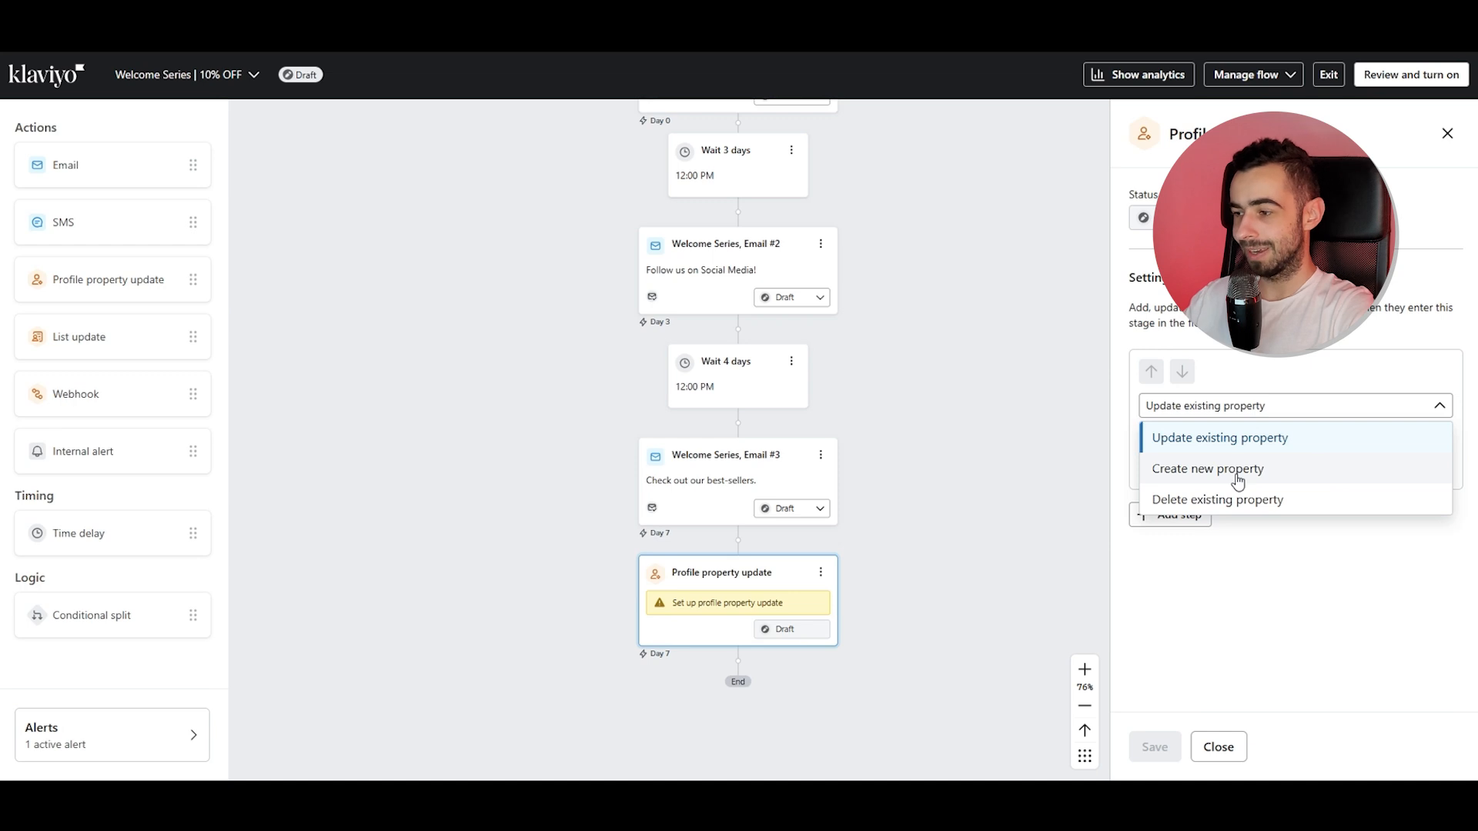
{"action": "left_click", "coordinate": [1210, 418]}
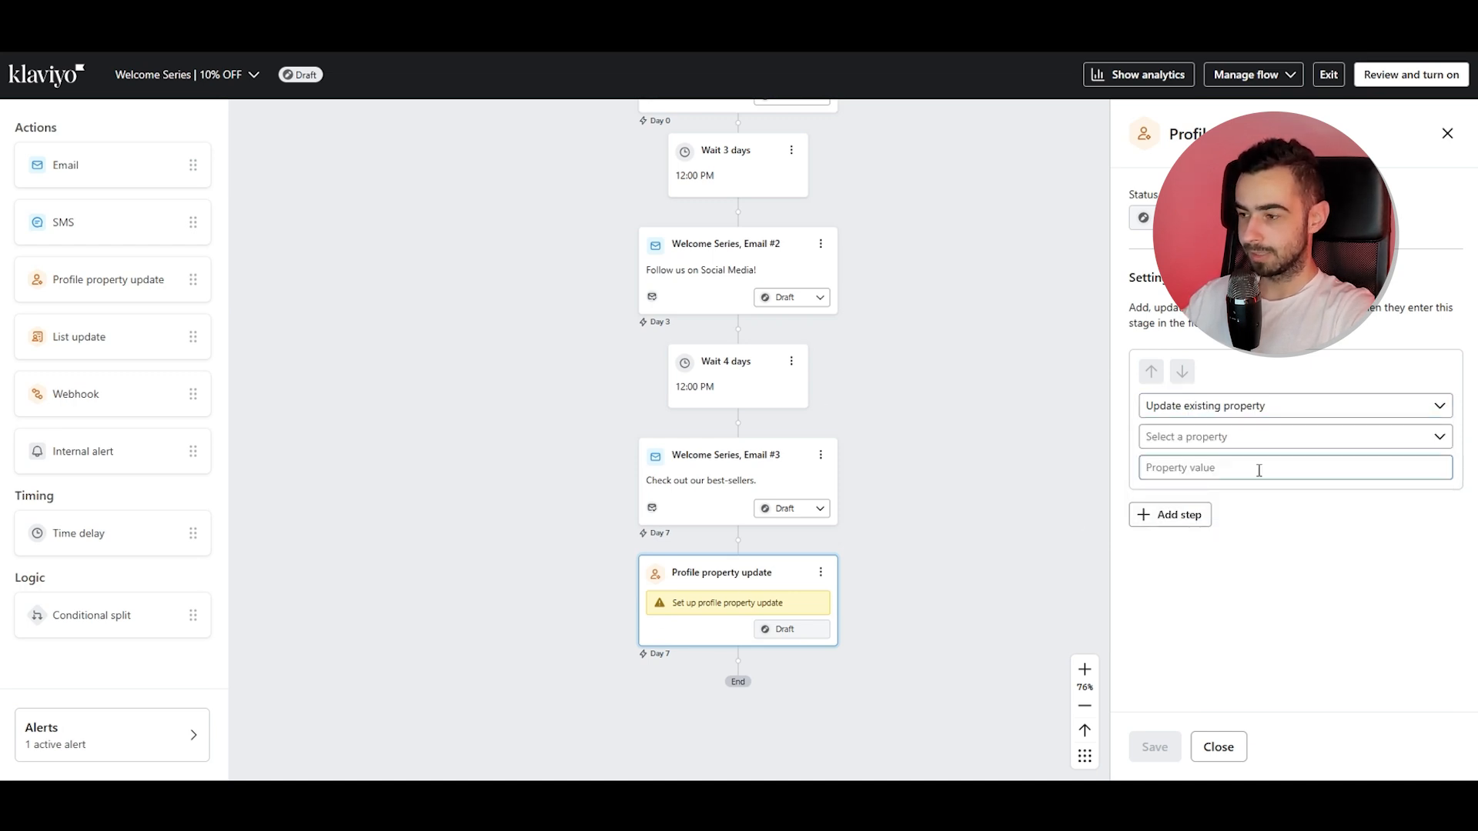
Set the final Profile property update to change In Welcome Flow to False and save it.
{"action": "left_click", "coordinate": [1230, 447]}
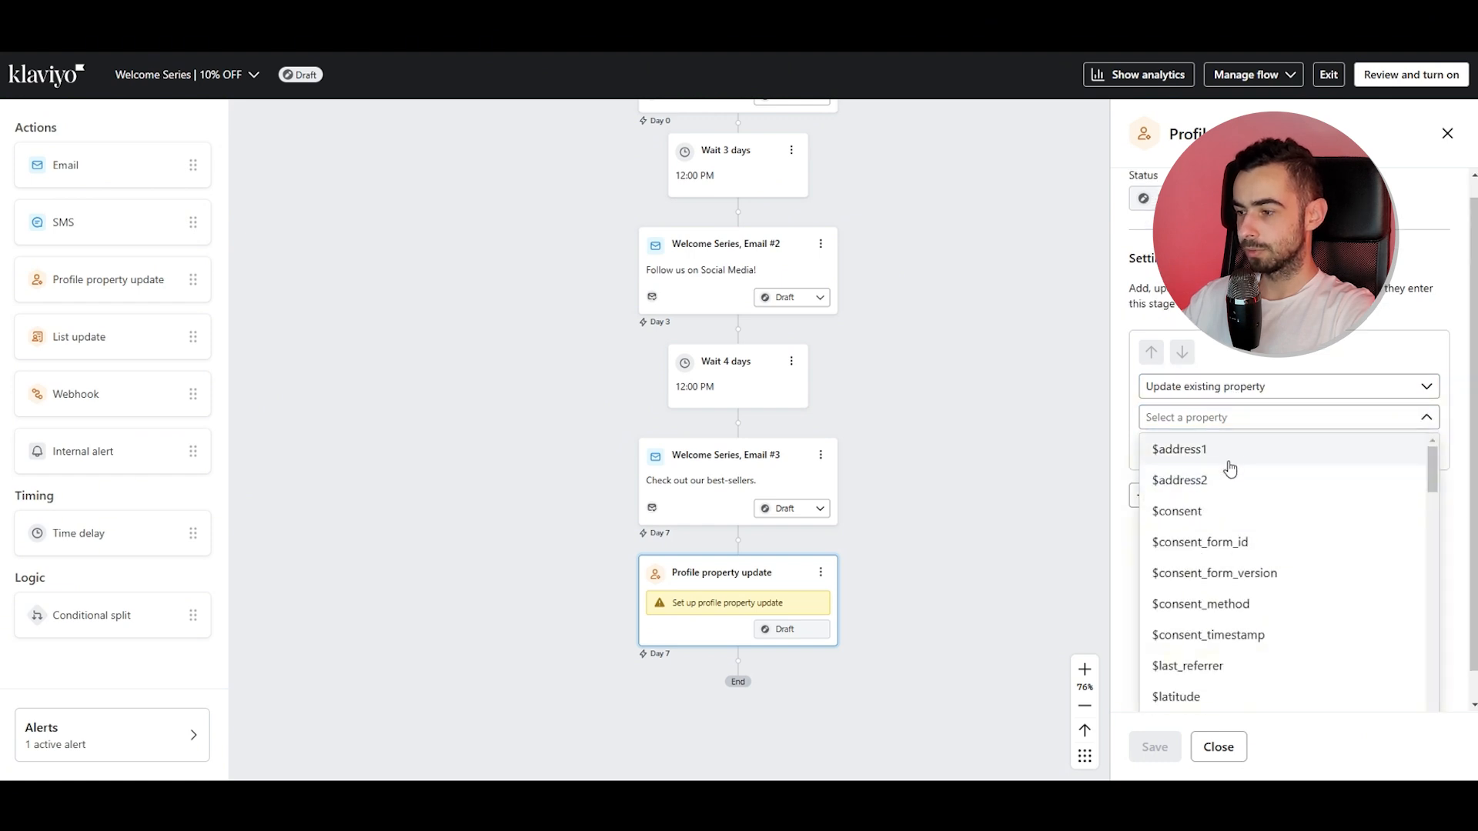
{"action": "scroll", "coordinate": [1232, 523], "scroll_direction": "down", "scroll_amount": 5}
{"action": "scroll", "coordinate": [1231, 539], "scroll_direction": "down", "scroll_amount": 5}
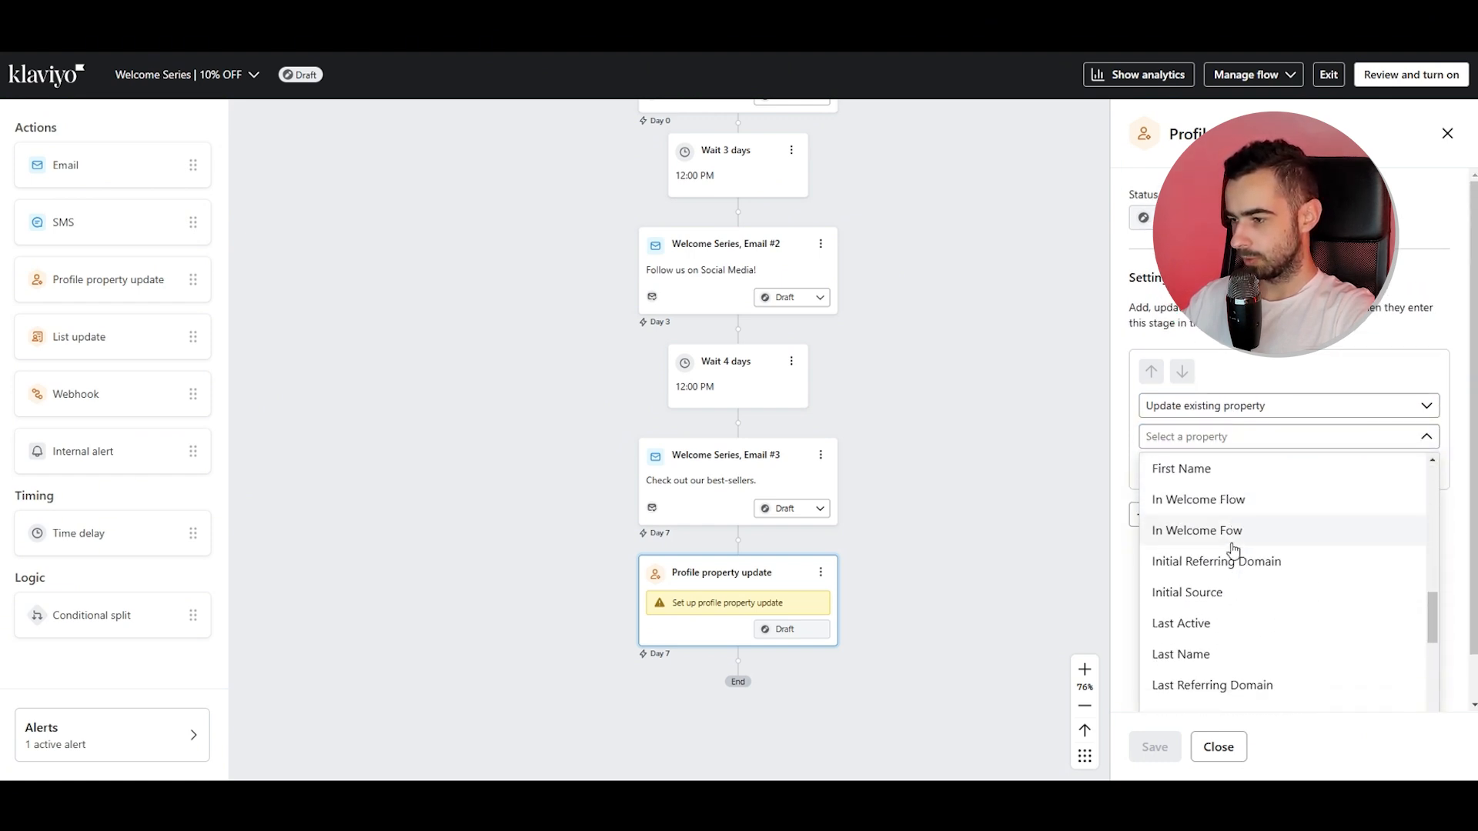
{"action": "left_click", "coordinate": [1234, 500]}
{"action": "left_click", "coordinate": [1207, 468]}
{"action": "left_click", "coordinate": [1206, 531]}
{"action": "left_click", "coordinate": [1154, 746]}
Review the completed Welcome Series flow and return to the flows list.
{"action": "scroll", "coordinate": [895, 533], "scroll_direction": "up", "scroll_amount": 3}
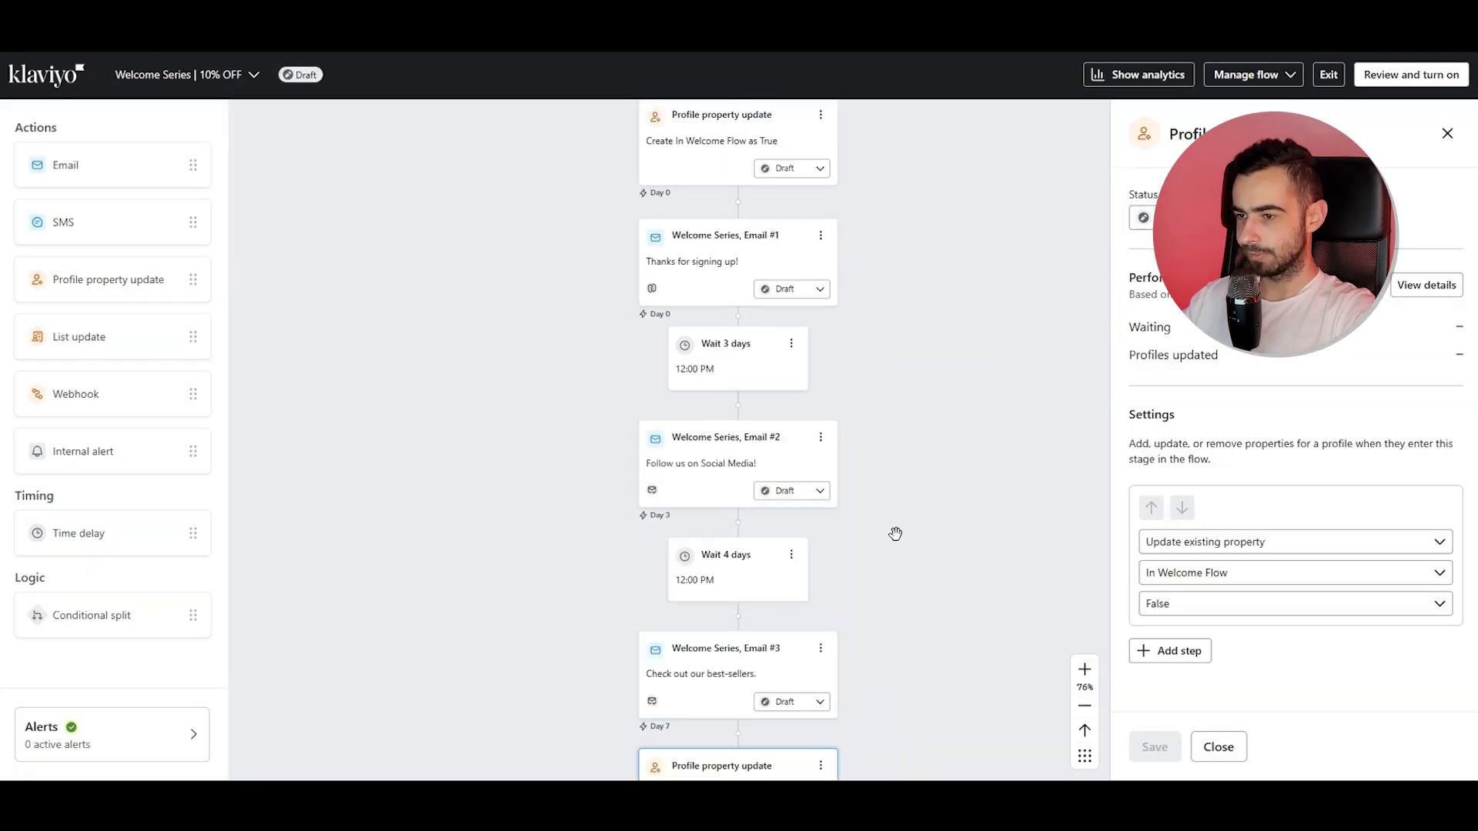
{"action": "scroll", "coordinate": [897, 527], "scroll_direction": "down", "scroll_amount": 5}
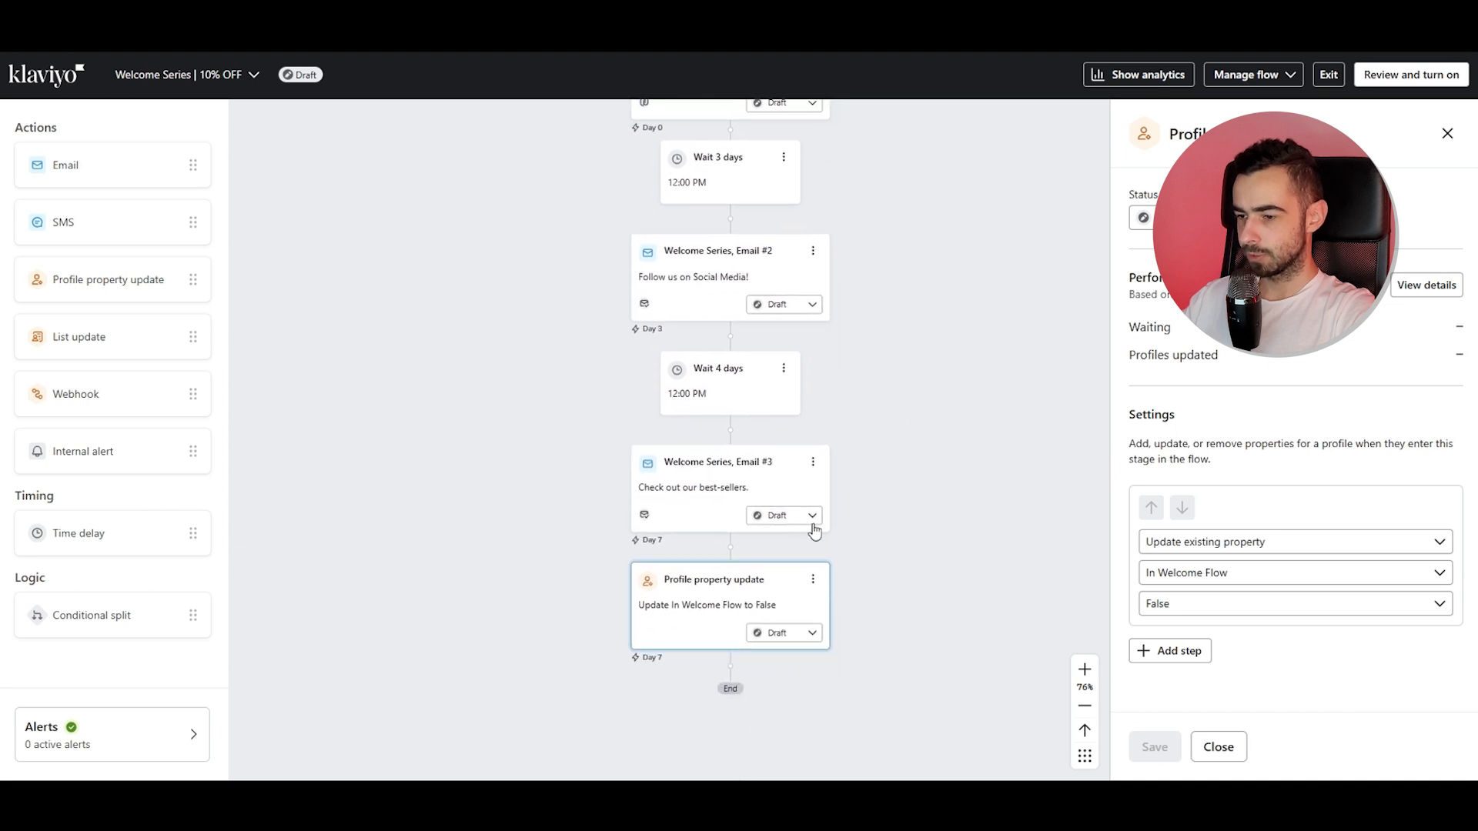
{"action": "scroll", "coordinate": [804, 352], "scroll_direction": "up", "scroll_amount": 5}
{"action": "left_click_drag", "start_coordinate": [845, 359], "coordinate": [885, 478]}
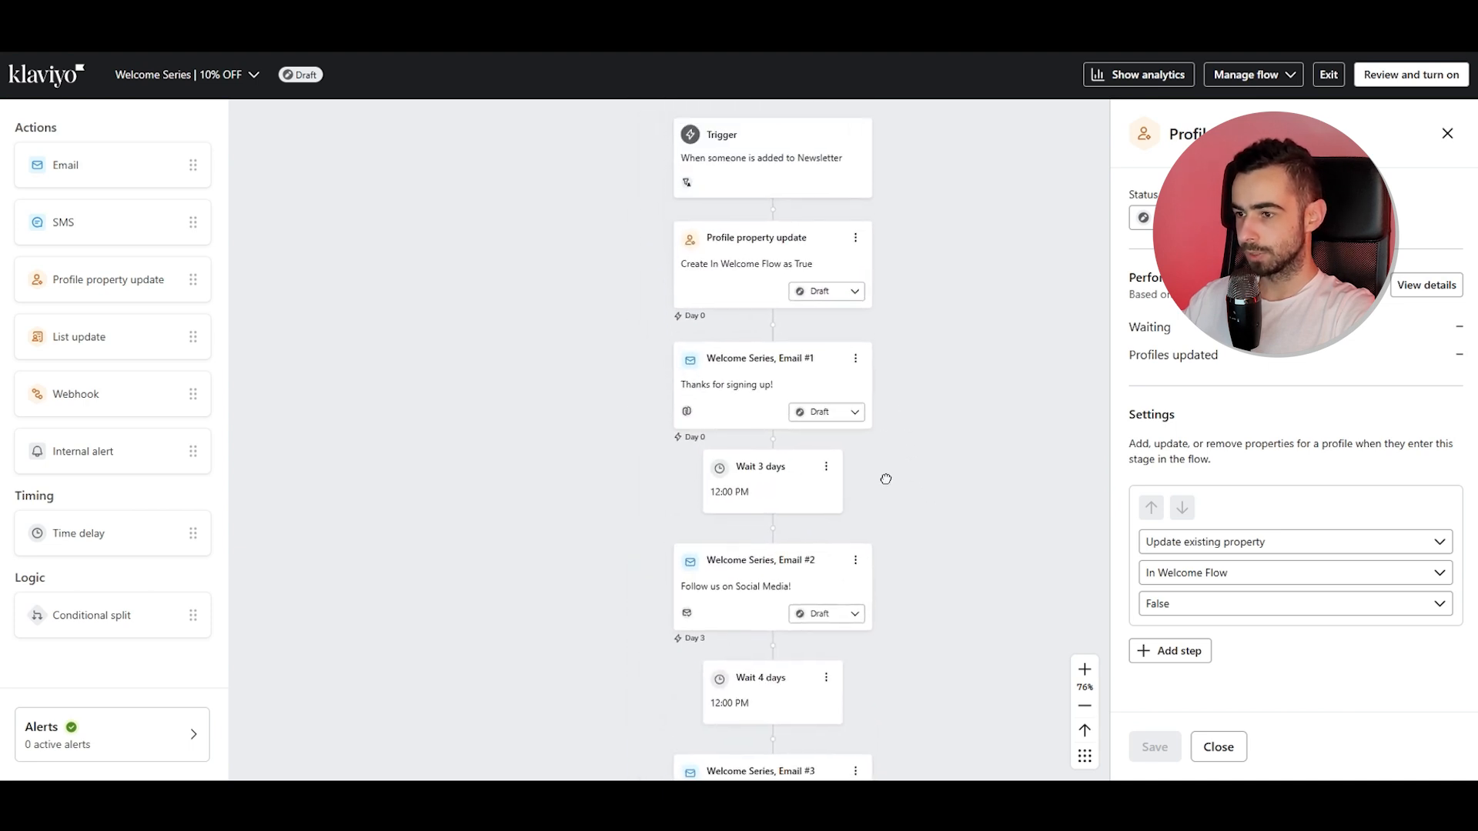
{"action": "left_click", "coordinate": [853, 293]}
{"action": "left_click", "coordinate": [937, 317]}
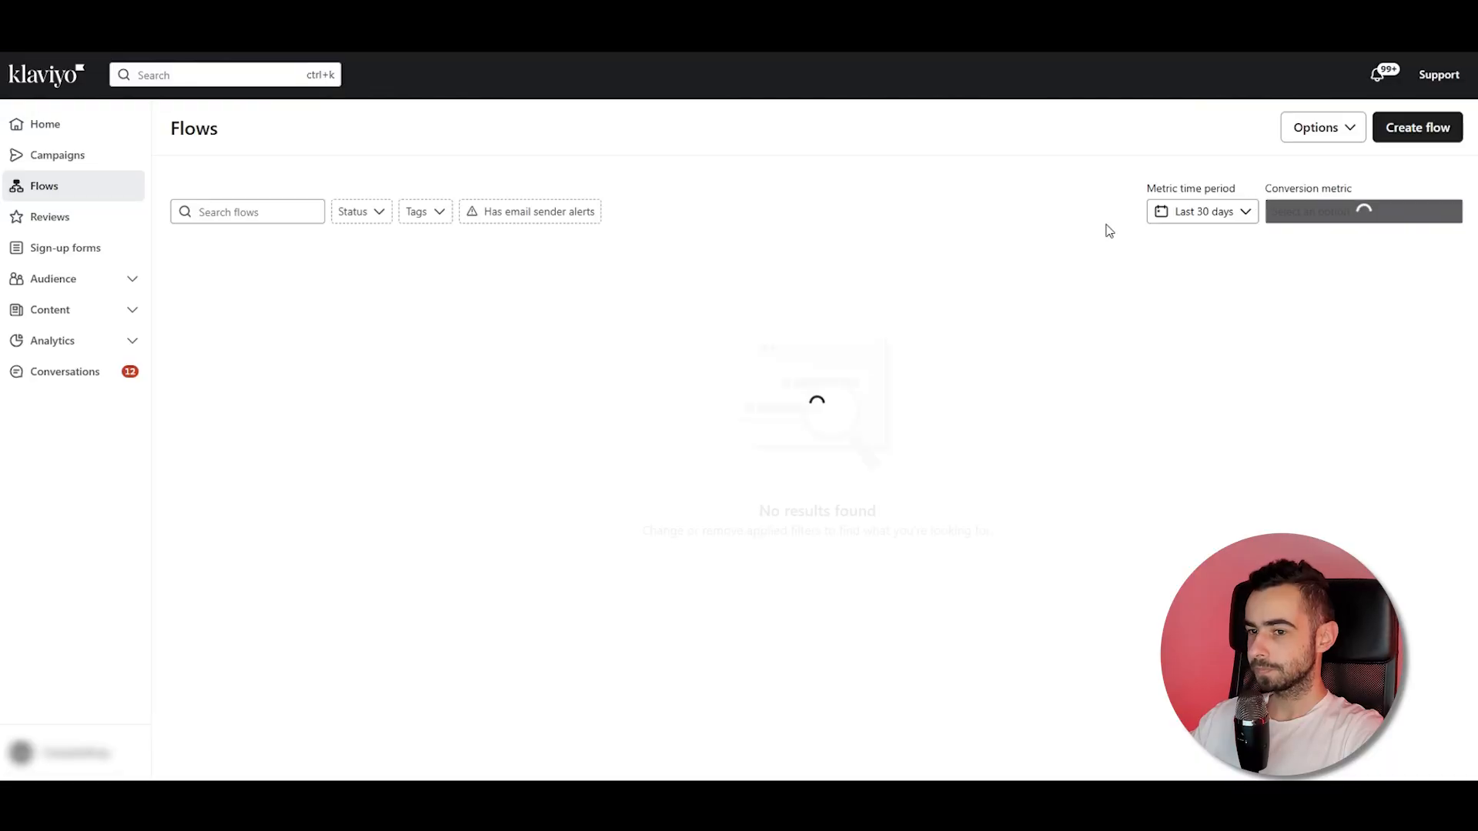
Start creating a new flow, search the templates for cart, and preview the Standard (Email & SMS) Abandoned Cart Reminder.
{"action": "left_click", "coordinate": [1412, 128]}
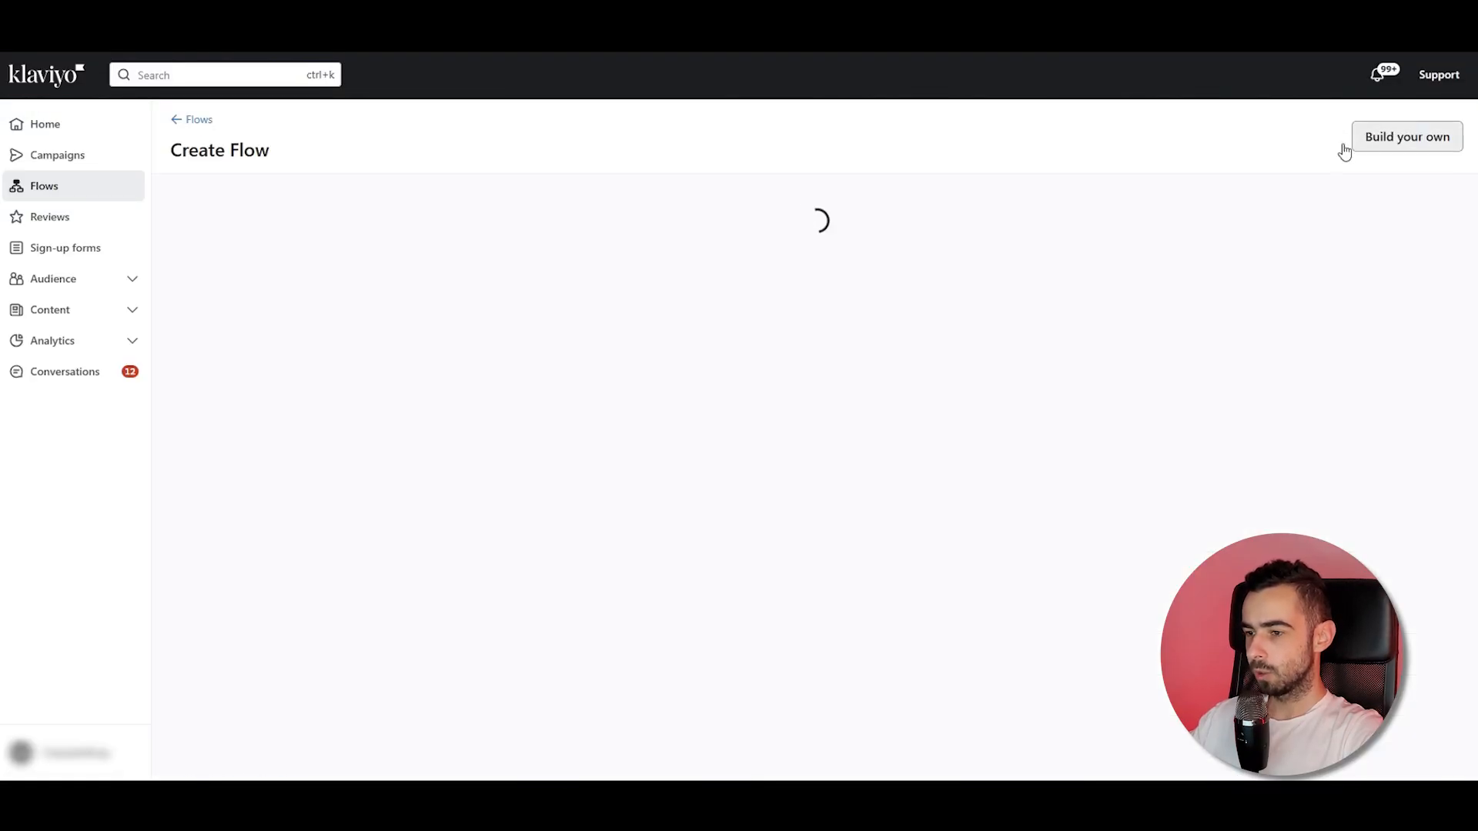
{"action": "left_click", "coordinate": [587, 208]}
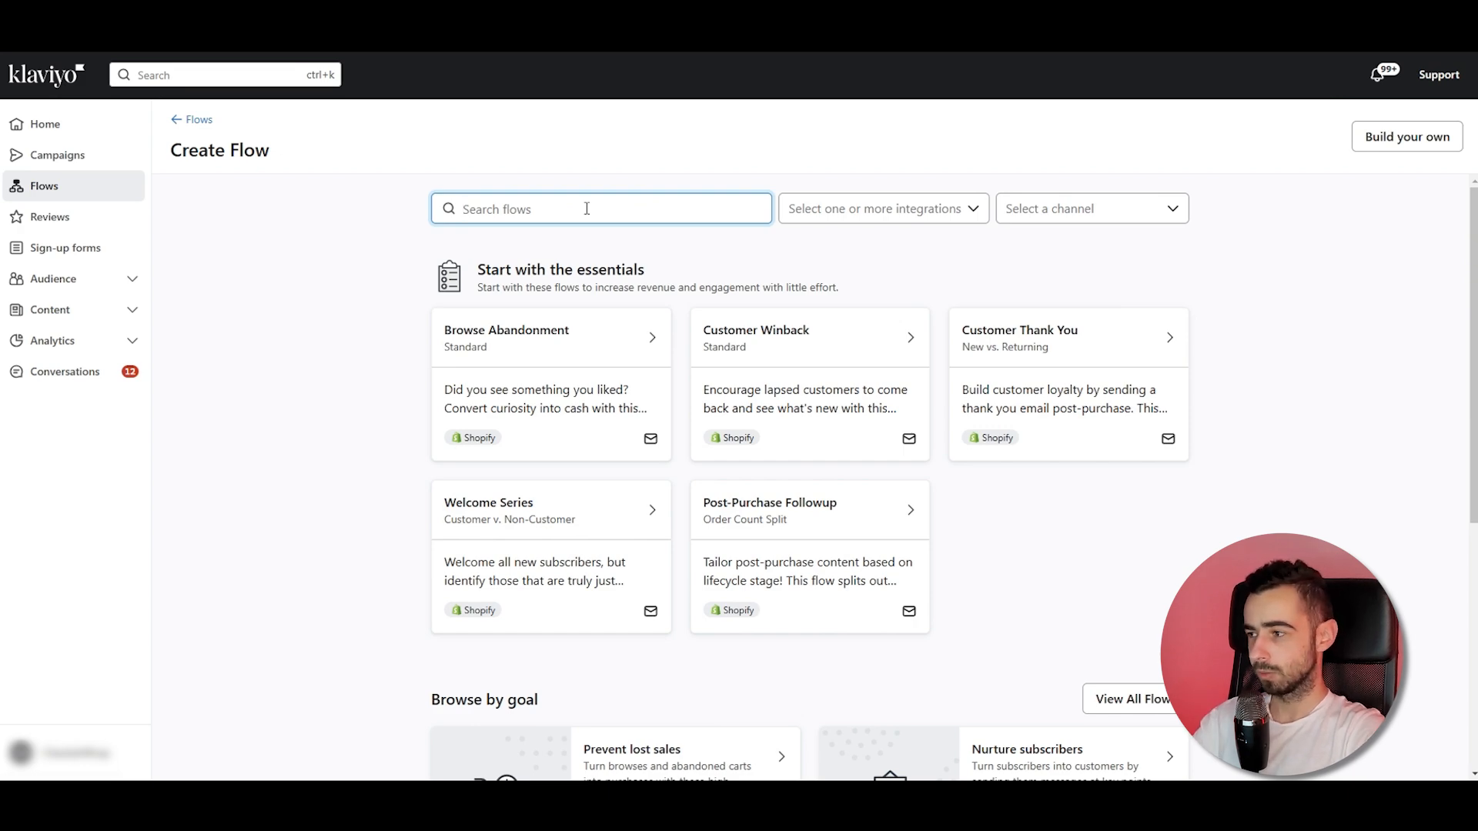
{"action": "type", "text": "cart"}
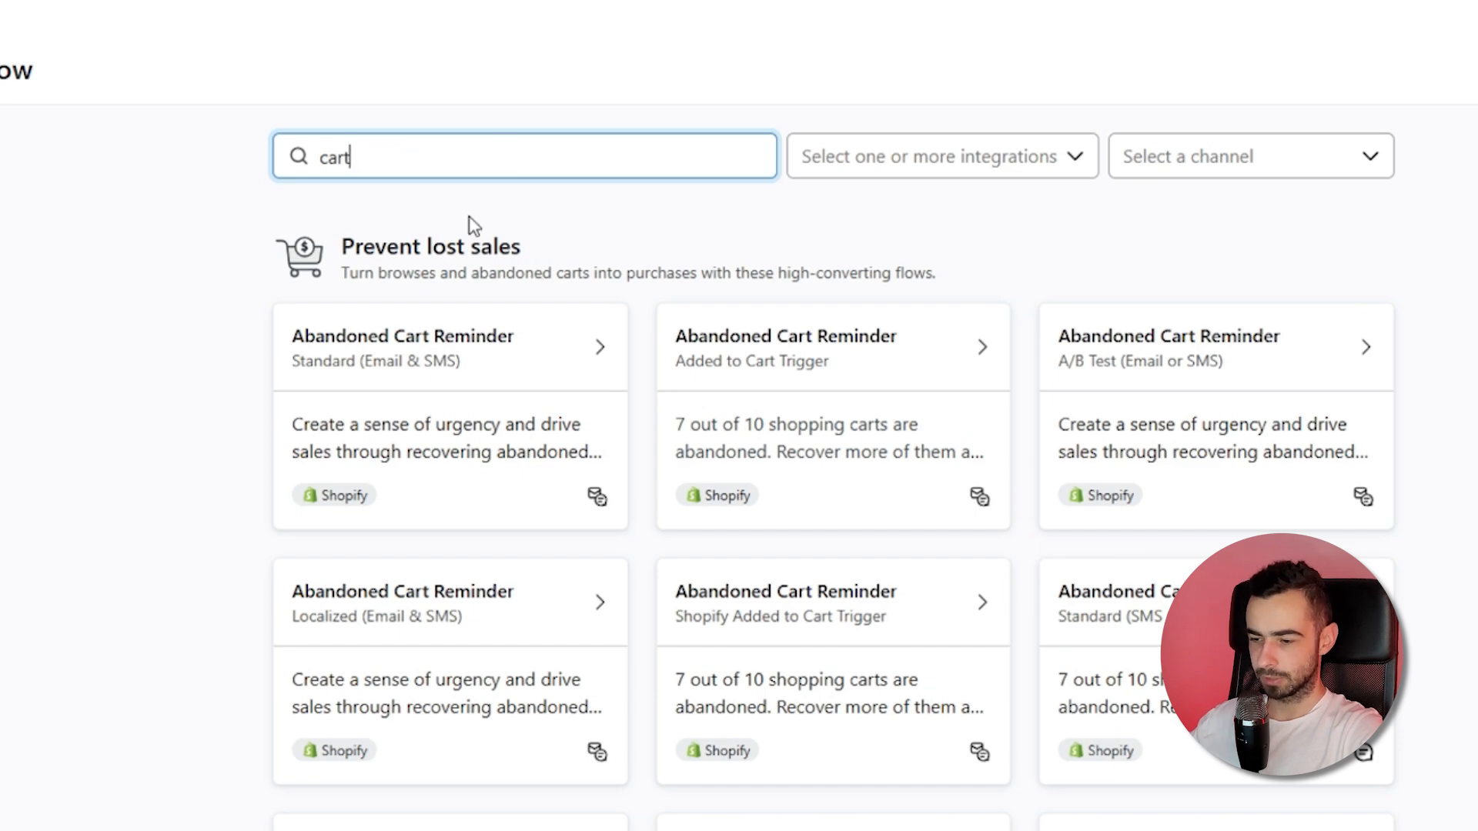
{"action": "scroll", "coordinate": [473, 223], "scroll_direction": "down", "scroll_amount": 5}
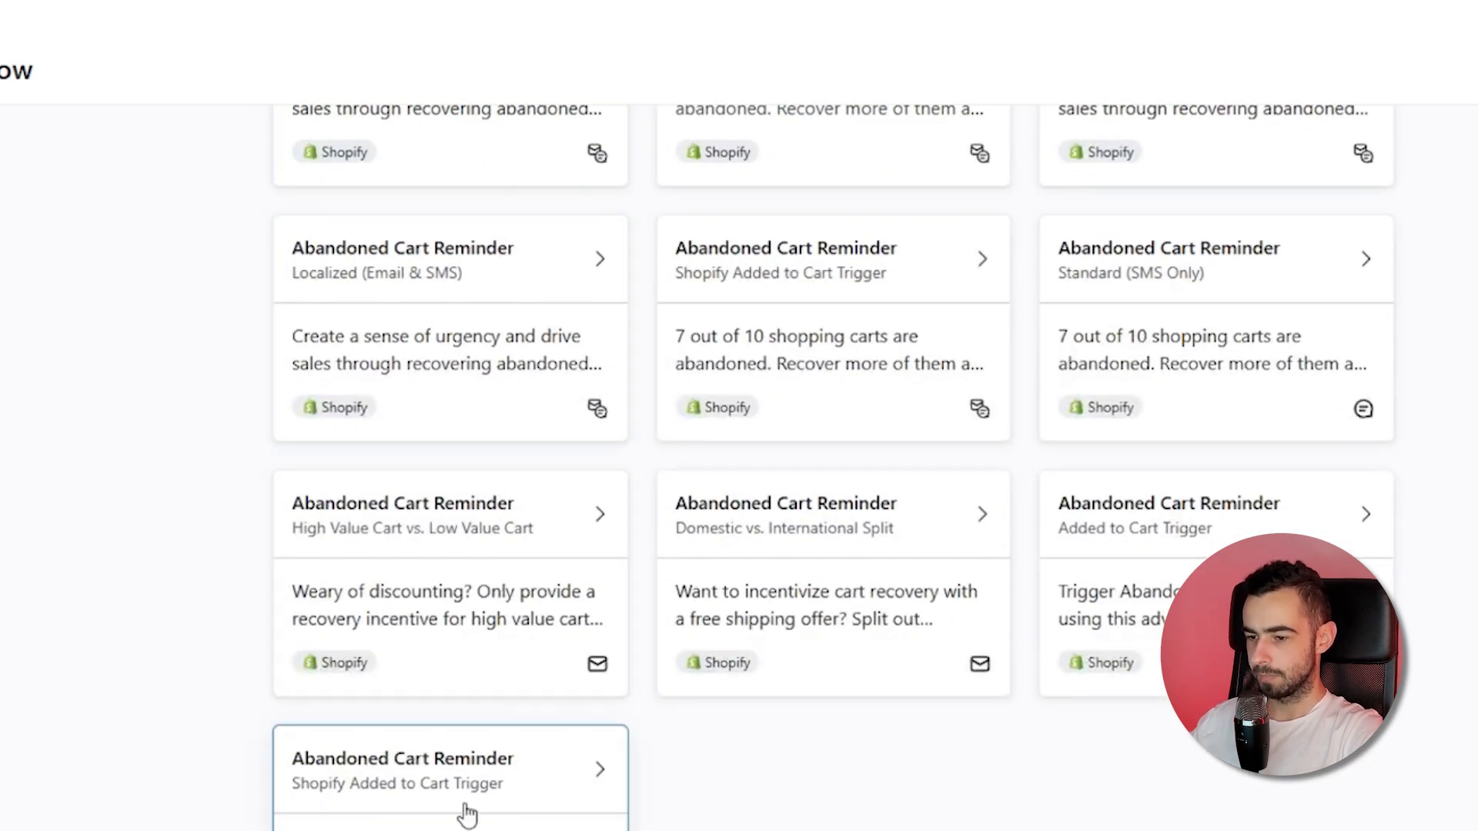
{"action": "scroll", "coordinate": [212, 762], "scroll_direction": "up", "scroll_amount": 5}
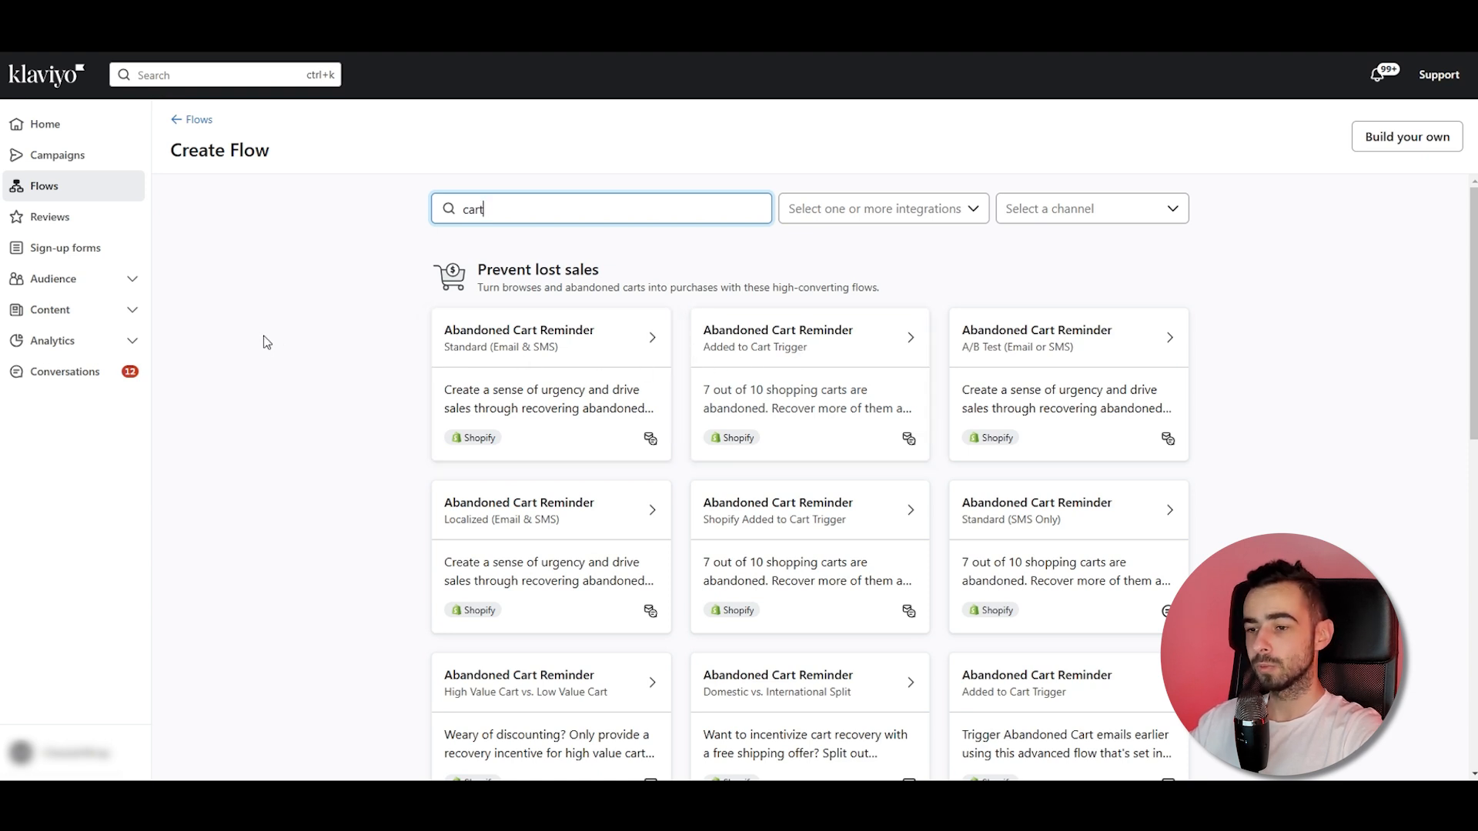
{"action": "left_click", "coordinate": [523, 166]}
{"action": "left_click", "coordinate": [515, 351]}
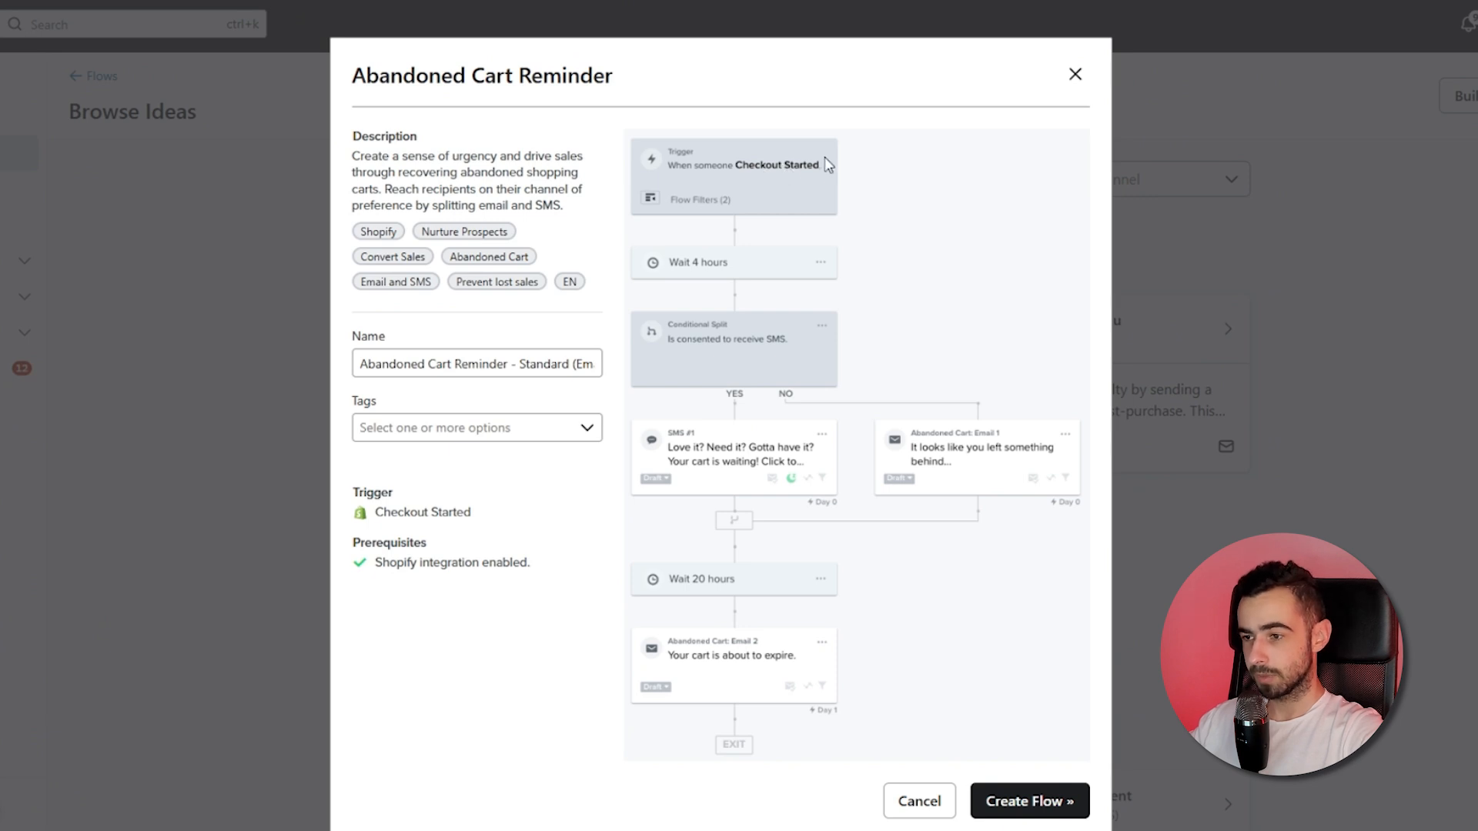
{"action": "left_click", "coordinate": [1077, 73]}
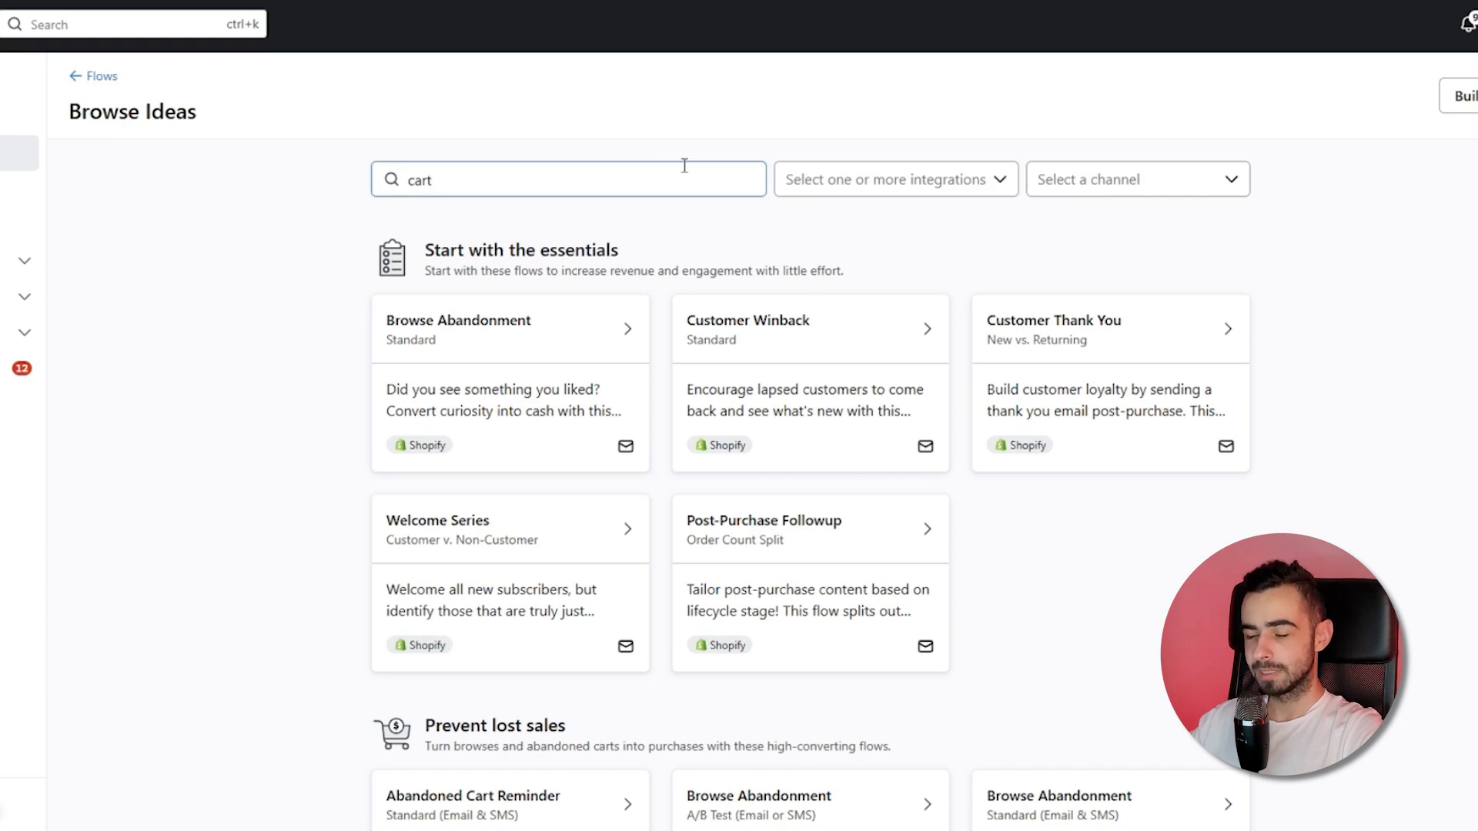
Preview the Abandoned Cart Reminder template with the Added to Cart Trigger and examine its trigger.
{"action": "left_click", "coordinate": [495, 183]}
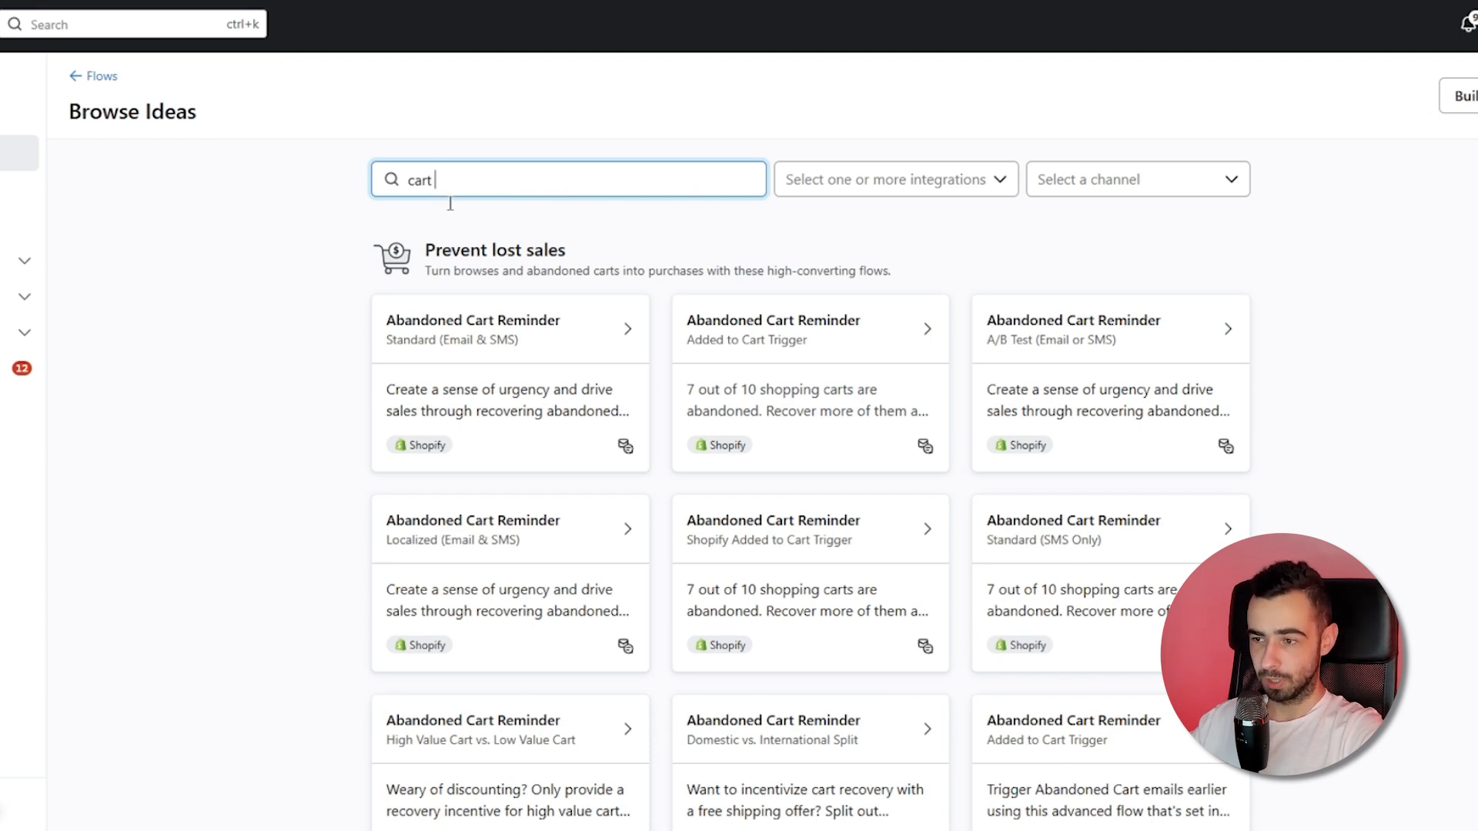
{"action": "left_click", "coordinate": [716, 352]}
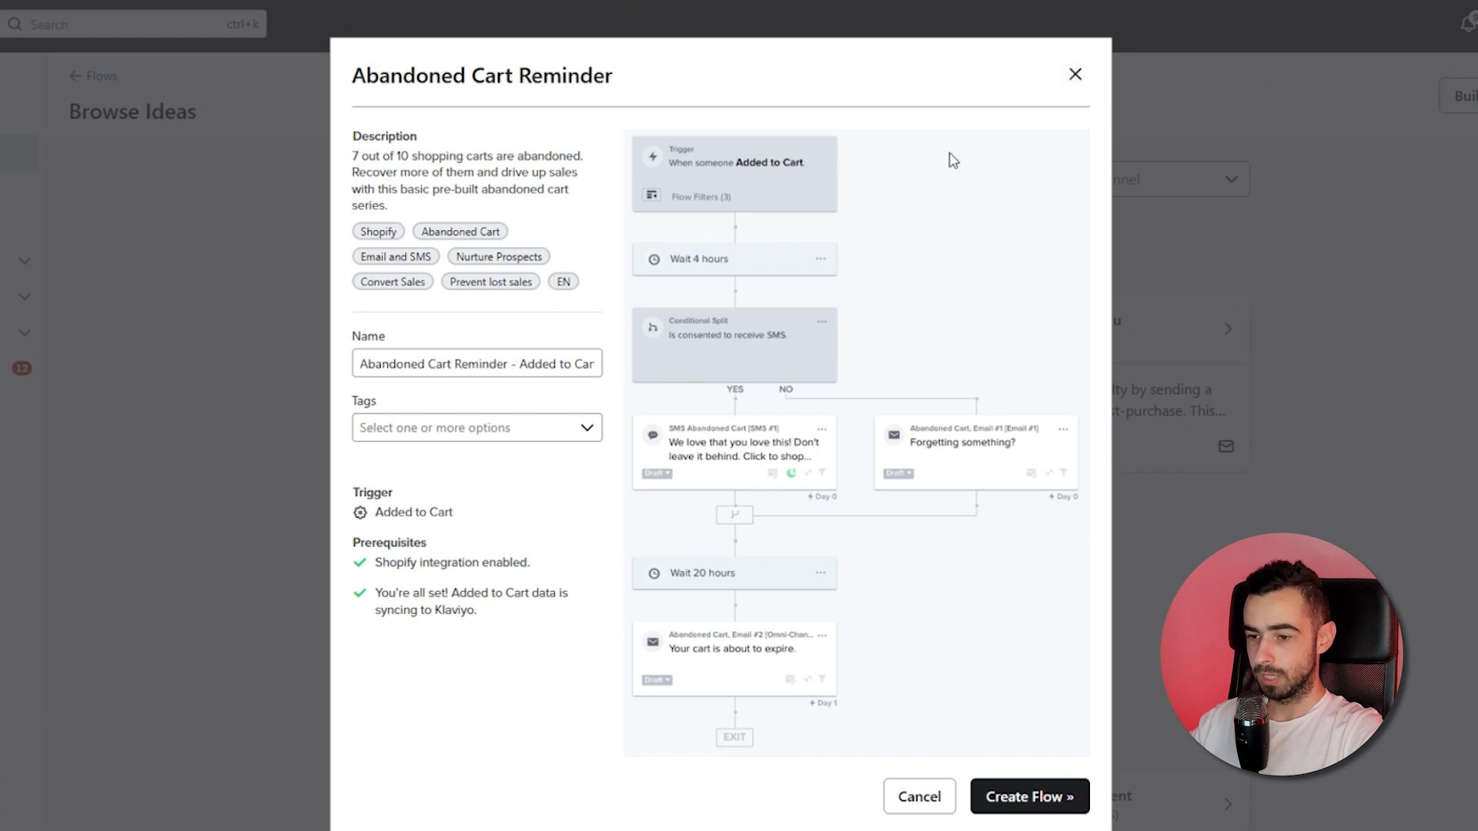
{"action": "triple_click", "coordinate": [371, 512]}
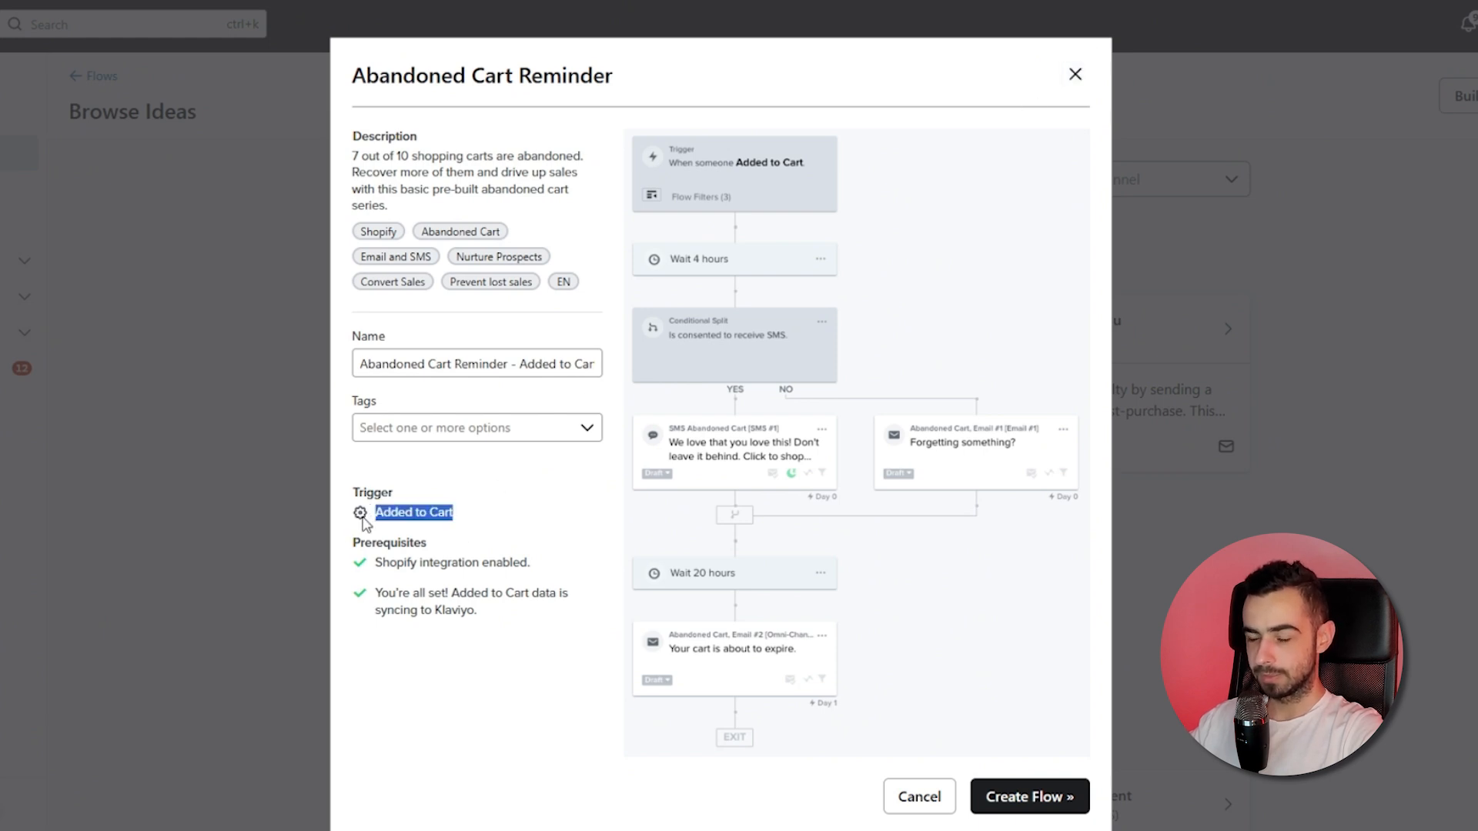
{"action": "left_click", "coordinate": [408, 516]}
{"action": "triple_click", "coordinate": [429, 511]}
{"action": "left_click", "coordinate": [456, 509]}
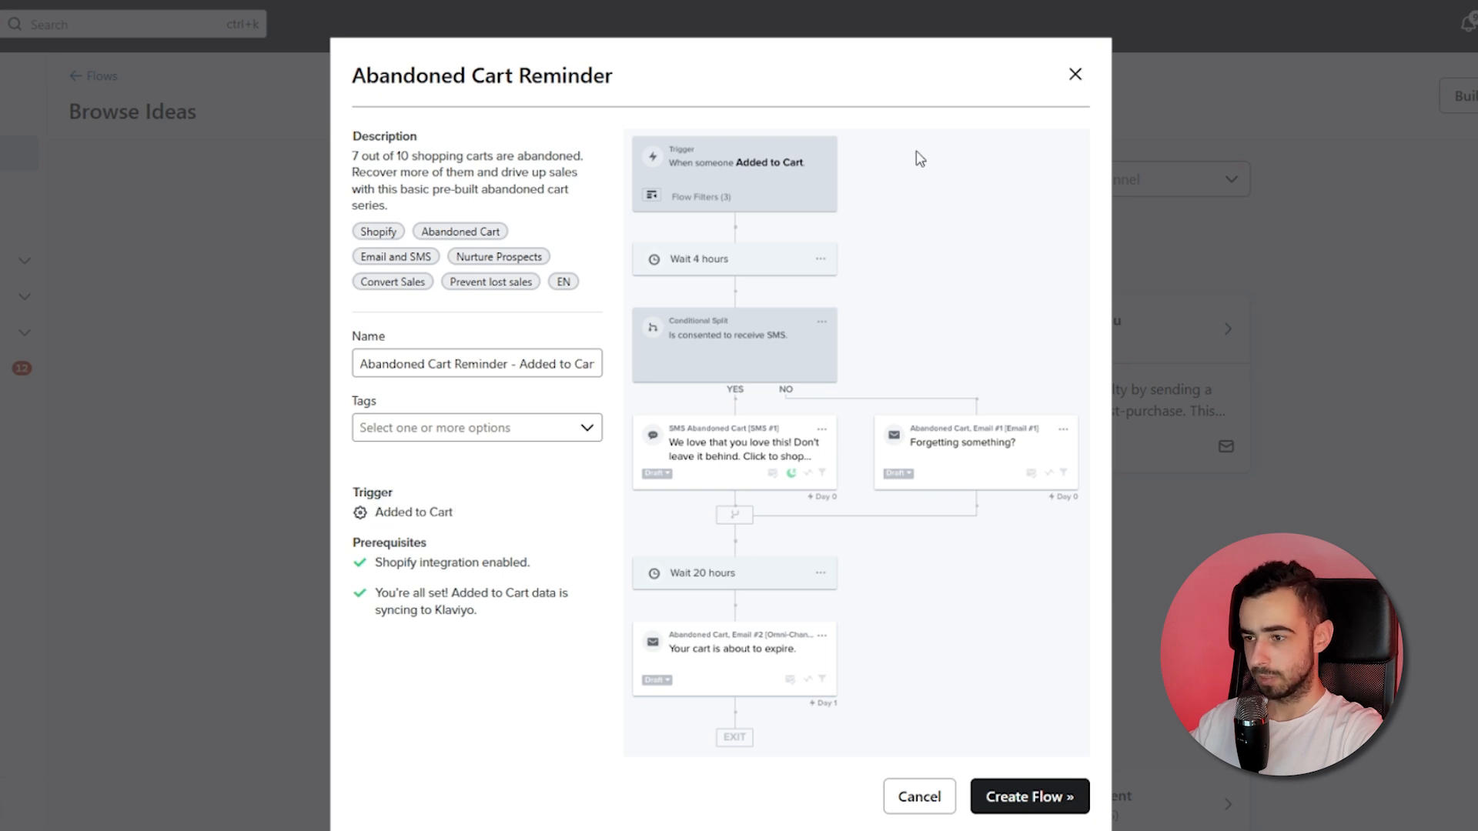
{"action": "left_click", "coordinate": [1072, 77]}
Preview the Shopify Added to Cart Trigger Abandoned Cart Reminder template and examine its trigger.
{"action": "left_click", "coordinate": [474, 183]}
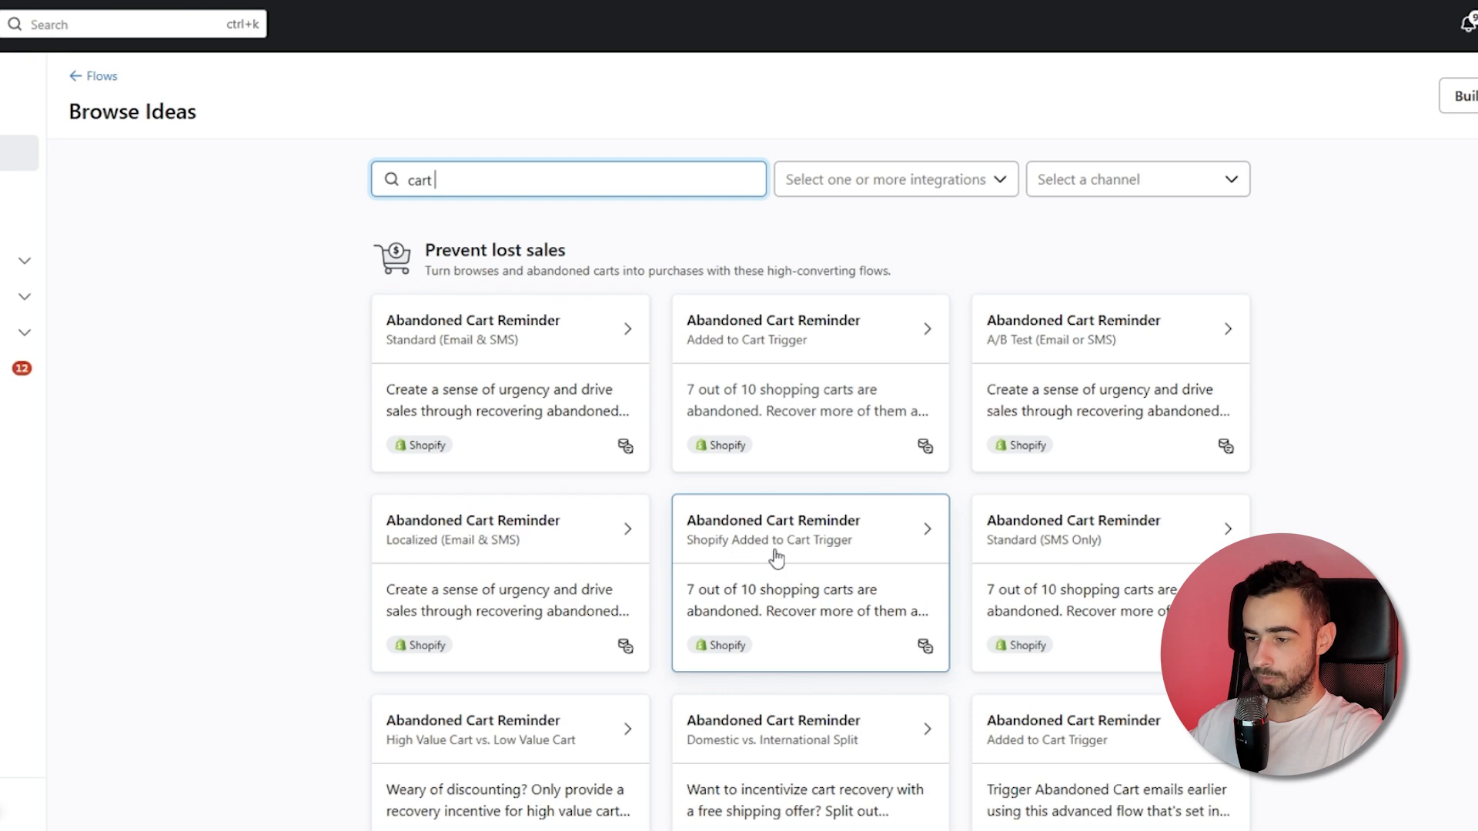
{"action": "left_click", "coordinate": [831, 554]}
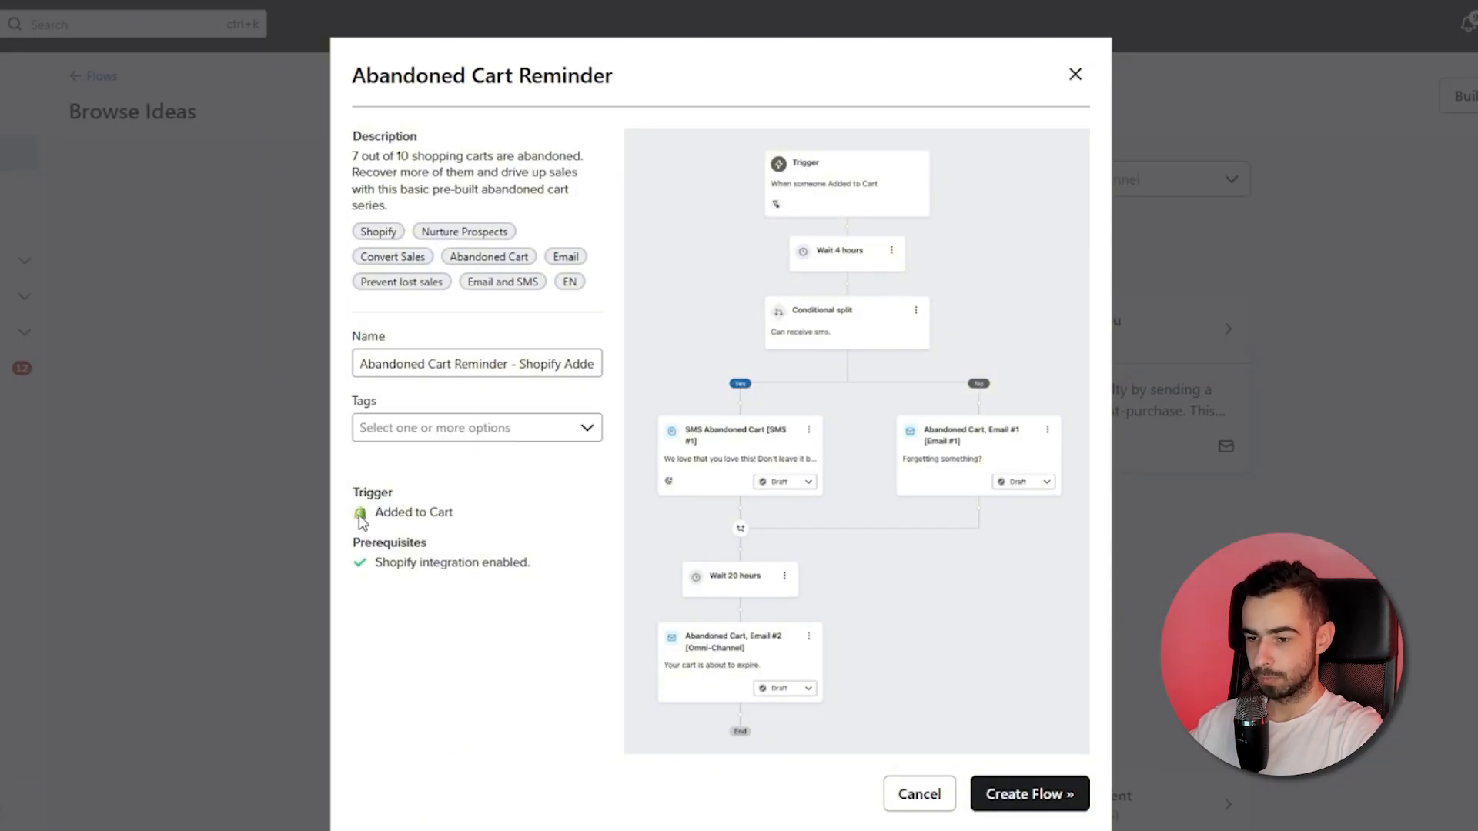
{"action": "left_click_drag", "start_coordinate": [372, 520], "coordinate": [458, 515]}
{"action": "left_click", "coordinate": [474, 517]}
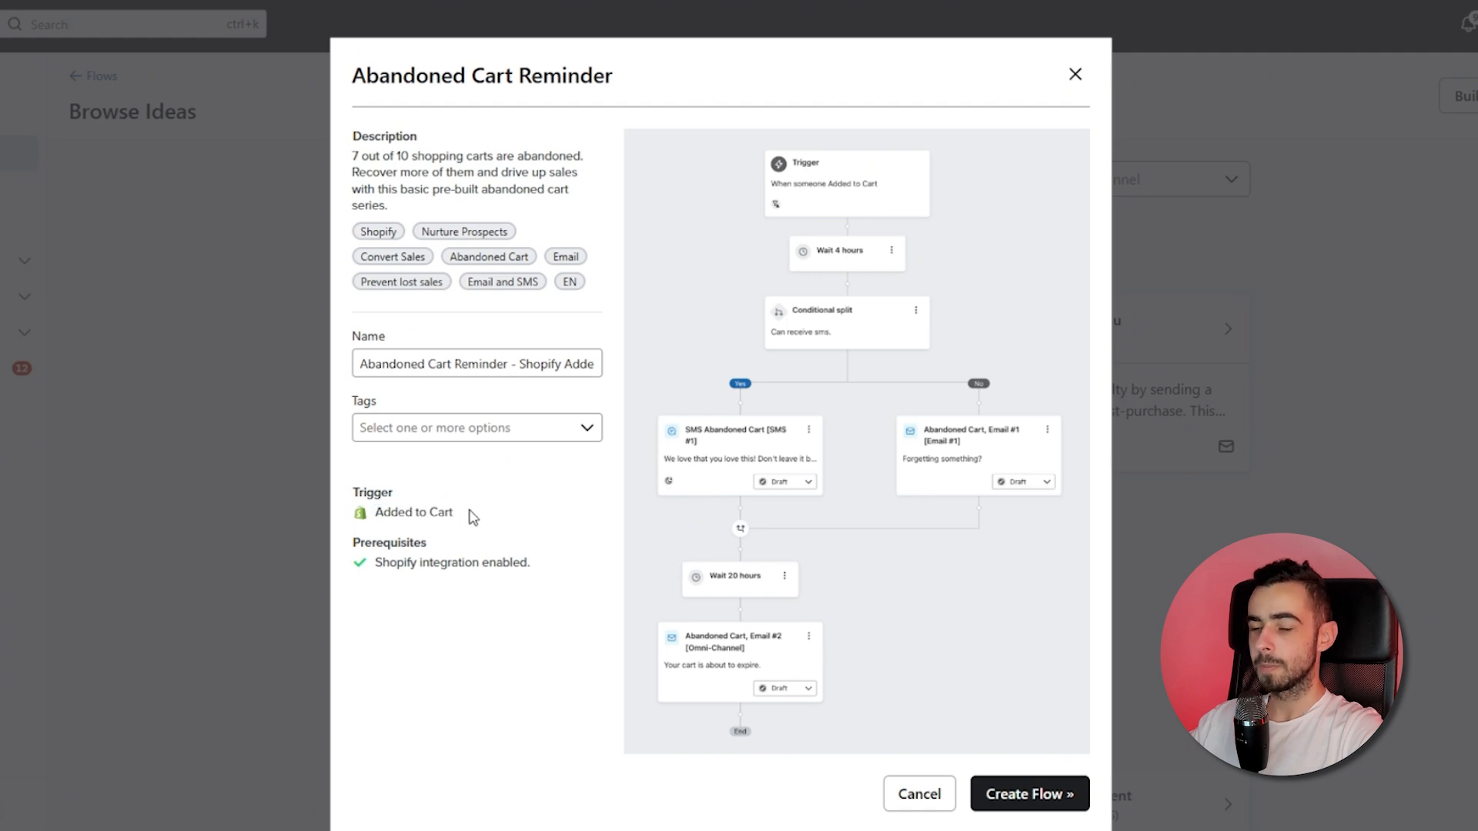
{"action": "left_click", "coordinate": [1082, 78]}
Create a flow from the Standard (Email & SMS) Abandoned Cart Reminder template, named Abandoned Checkout.
{"action": "left_click", "coordinate": [495, 192]}
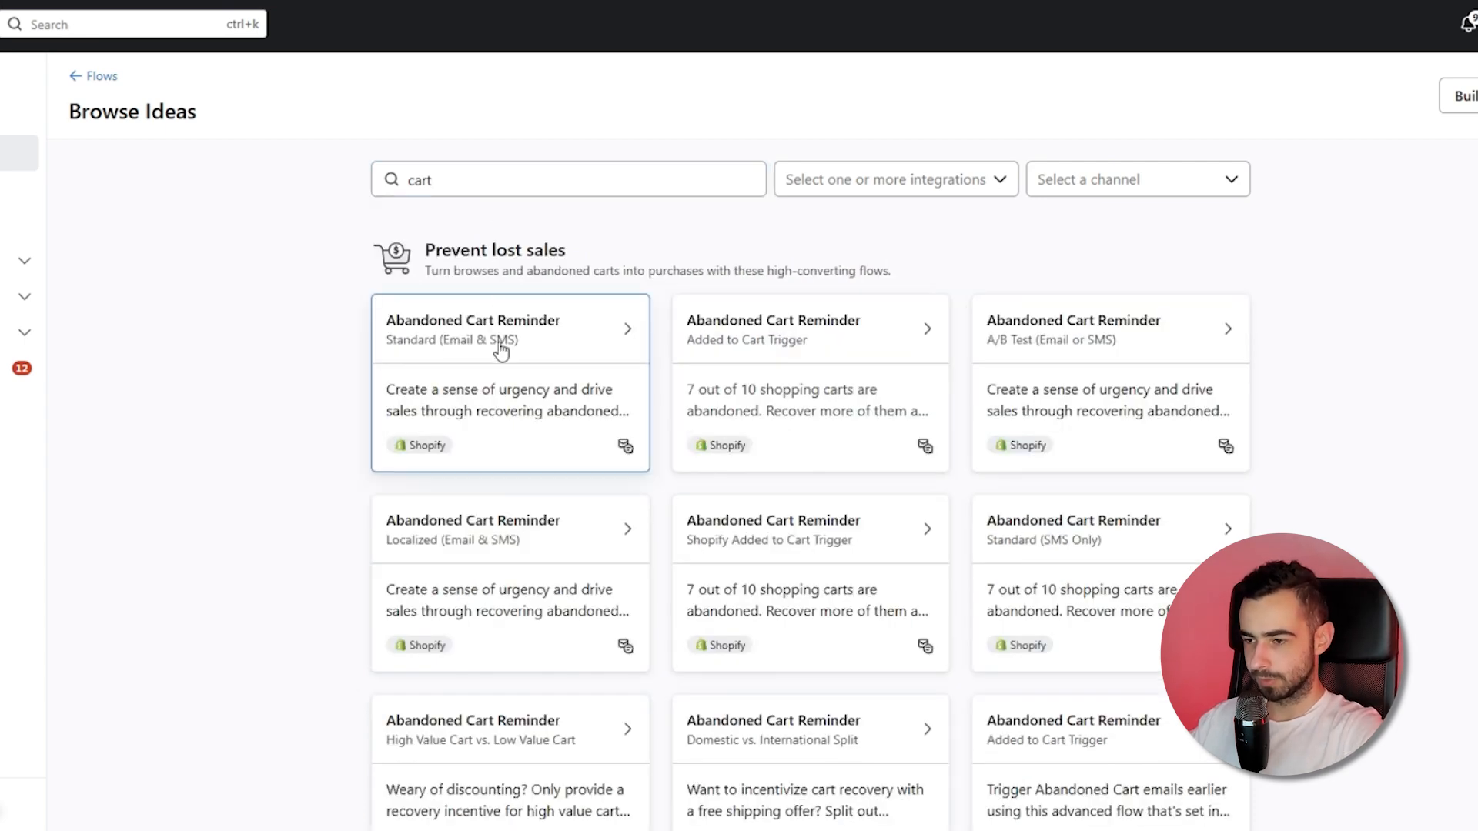
{"action": "left_click", "coordinate": [502, 350]}
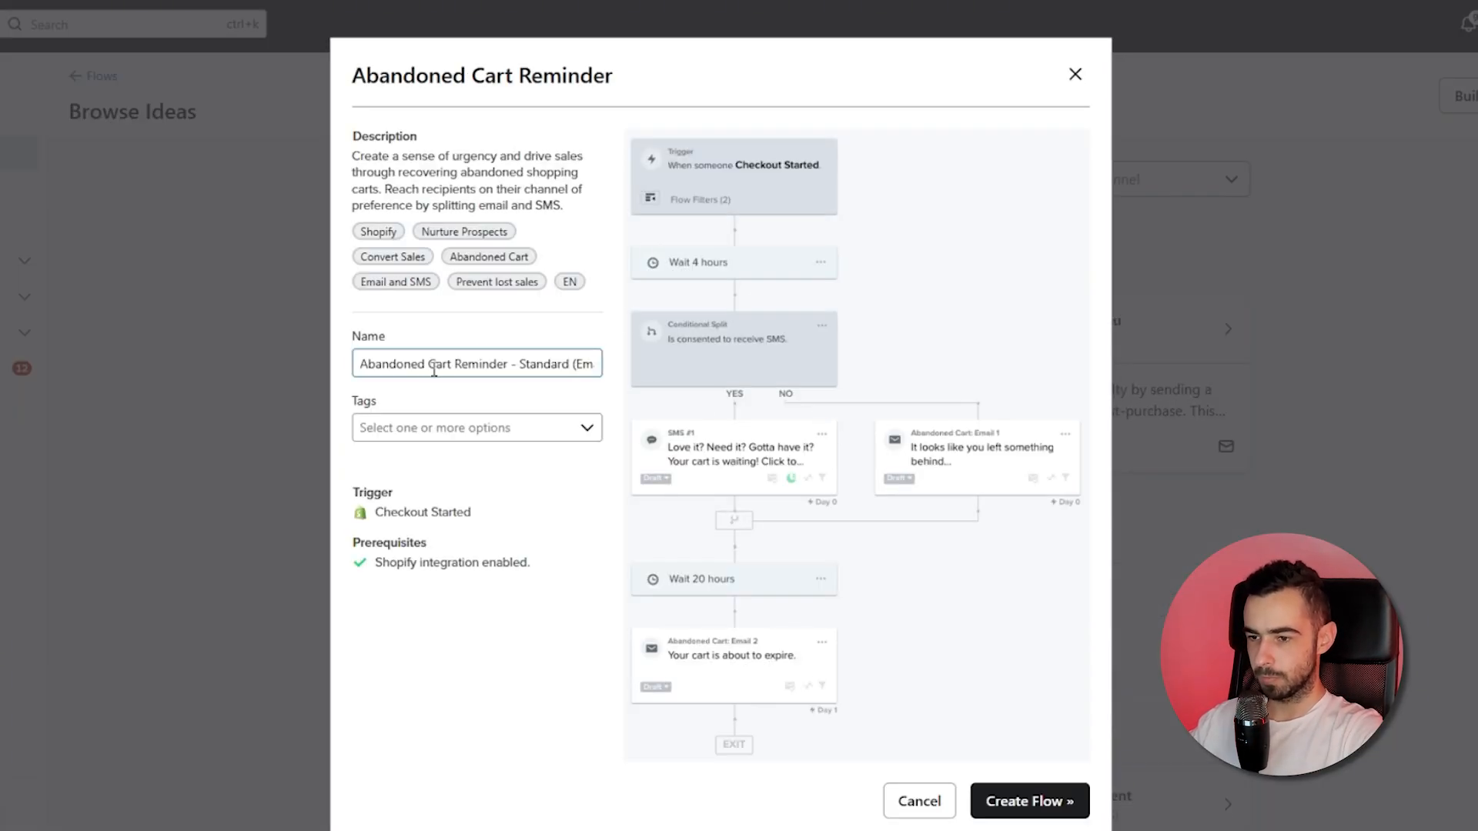
{"action": "left_click_drag", "start_coordinate": [434, 371], "coordinate": [645, 373]}
{"action": "type", "text": "heckout"}
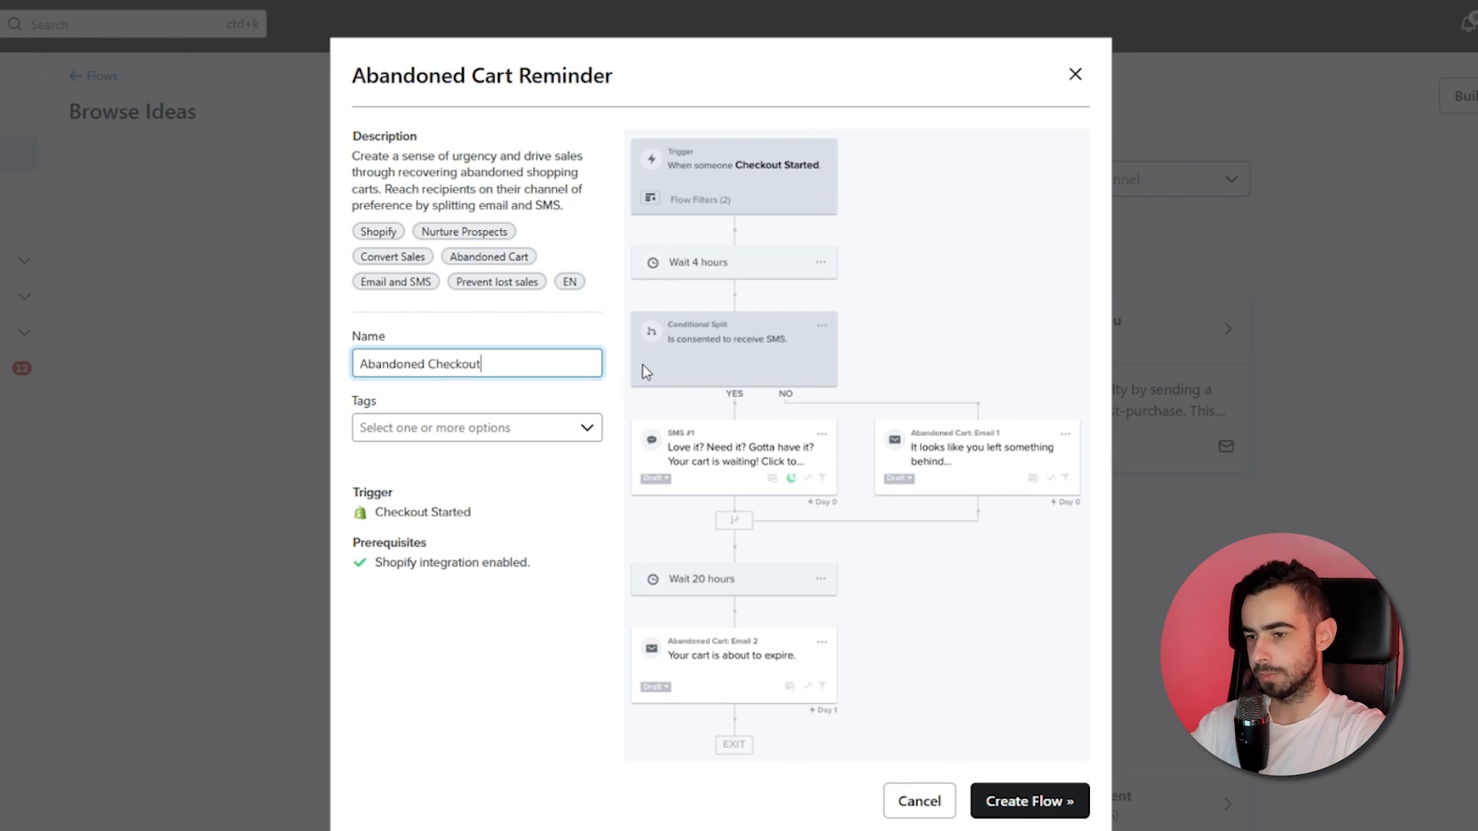
{"action": "left_click_drag", "start_coordinate": [491, 534], "coordinate": [366, 519]}
{"action": "triple_click", "coordinate": [404, 515]}
{"action": "left_click", "coordinate": [408, 525]}
{"action": "left_click", "coordinate": [1027, 804]}
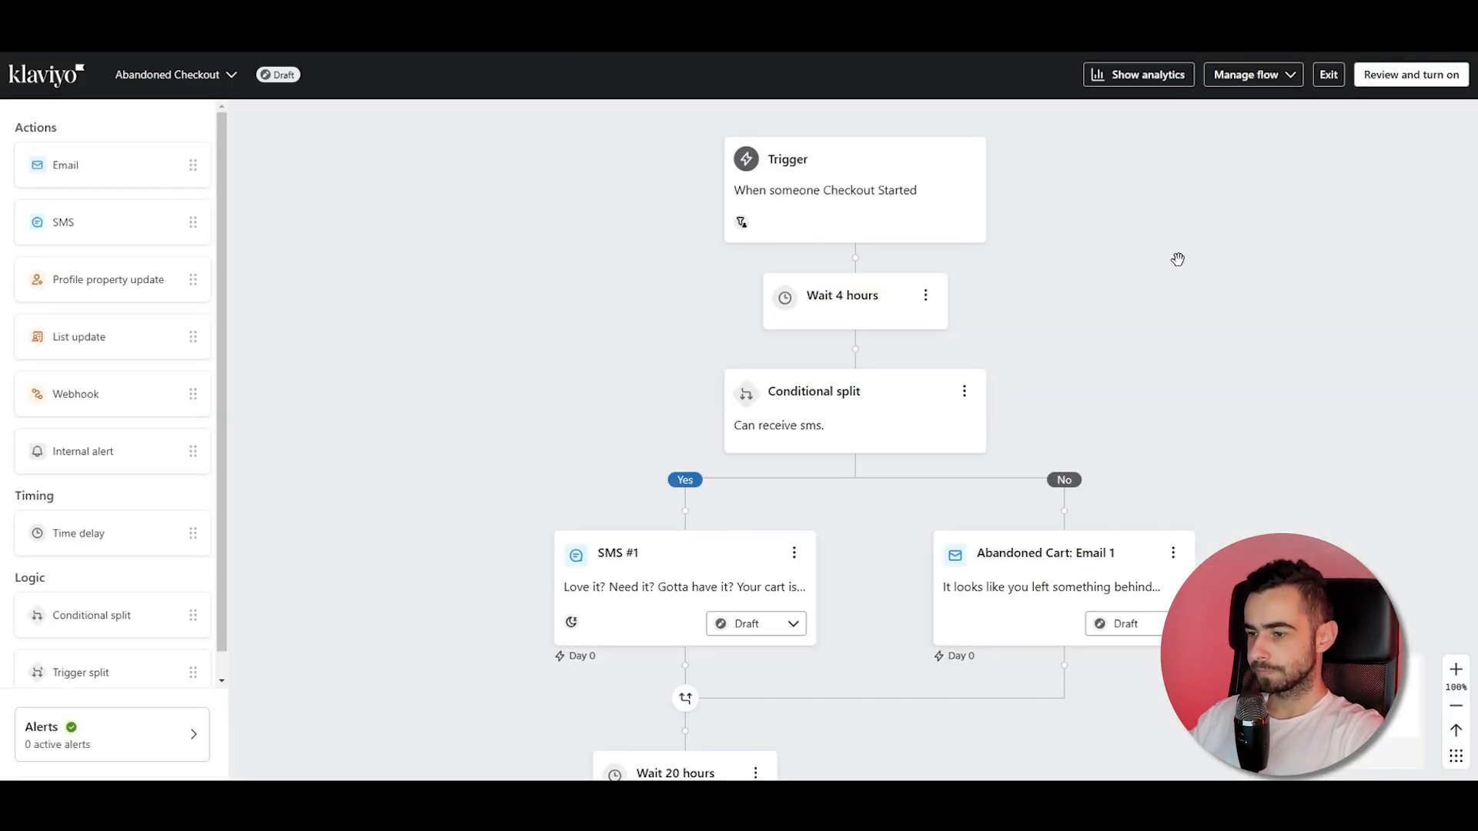
Show analytics on the Abandoned Checkout flow canvas.
{"action": "scroll", "coordinate": [1177, 259], "scroll_direction": "down", "scroll_amount": 3}
{"action": "left_click_drag", "start_coordinate": [1183, 270], "coordinate": [989, 247]}
{"action": "scroll", "coordinate": [898, 278], "scroll_direction": "down", "scroll_amount": 1}
{"action": "left_click", "coordinate": [1150, 82]}
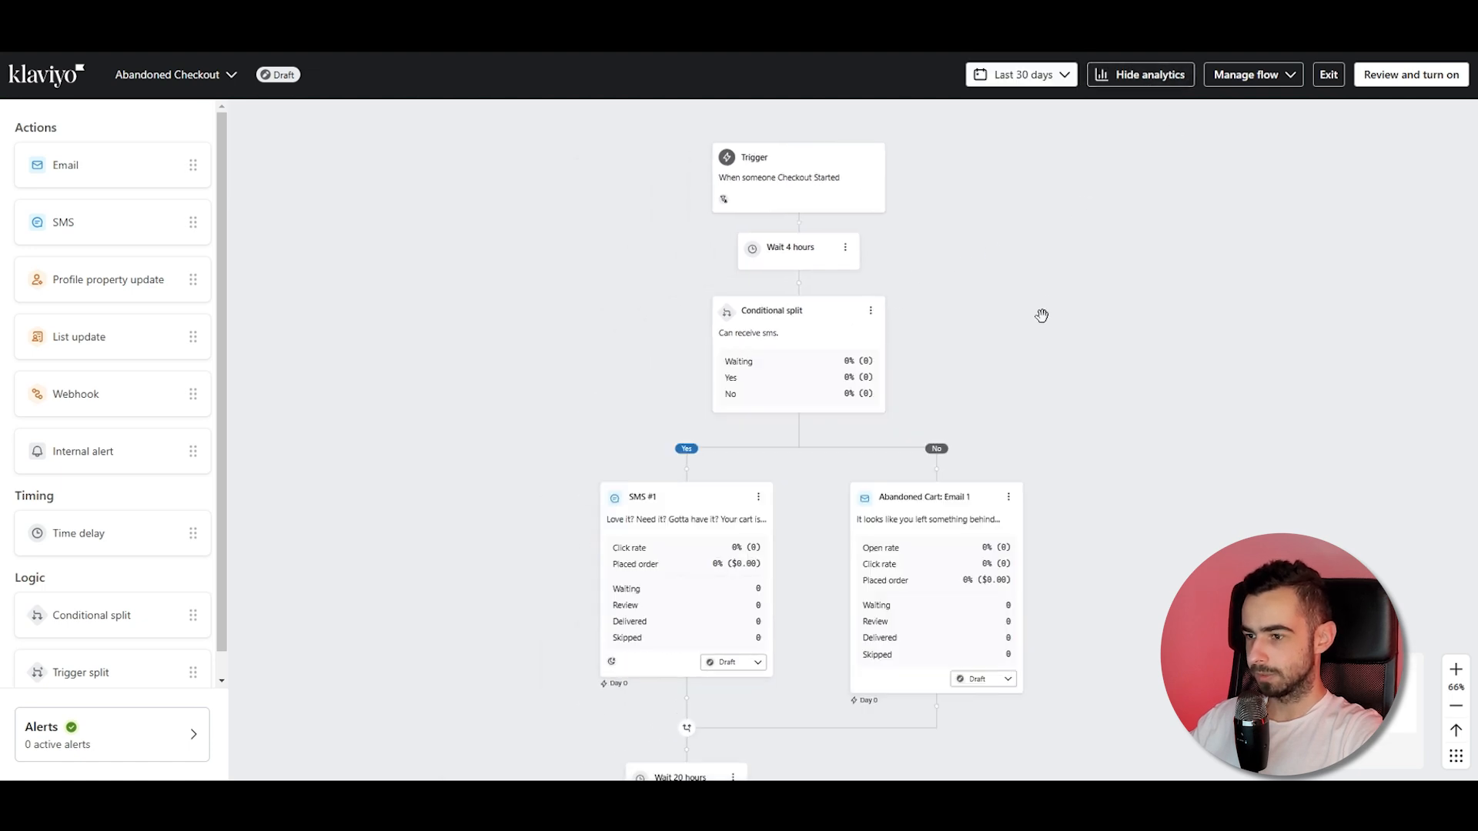
Delete the conditional split's Yes path containing the SMS message.
{"action": "scroll", "coordinate": [1053, 208], "scroll_direction": "down", "scroll_amount": 2}
{"action": "left_click_drag", "start_coordinate": [1045, 208], "coordinate": [860, 267]}
{"action": "scroll", "coordinate": [855, 267], "scroll_direction": "down", "scroll_amount": 1}
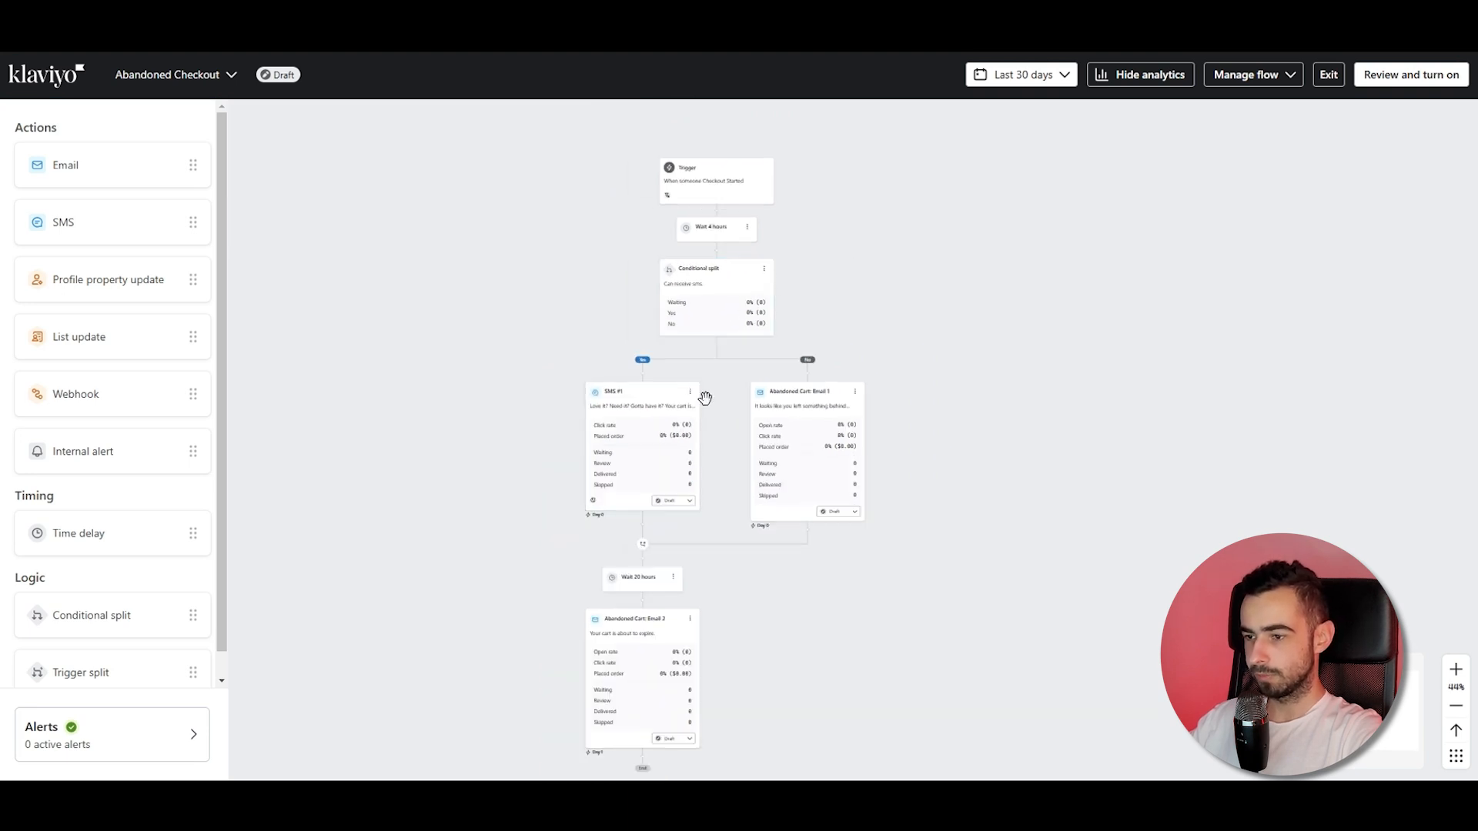
{"action": "left_click", "coordinate": [764, 269]}
{"action": "left_click", "coordinate": [785, 298]}
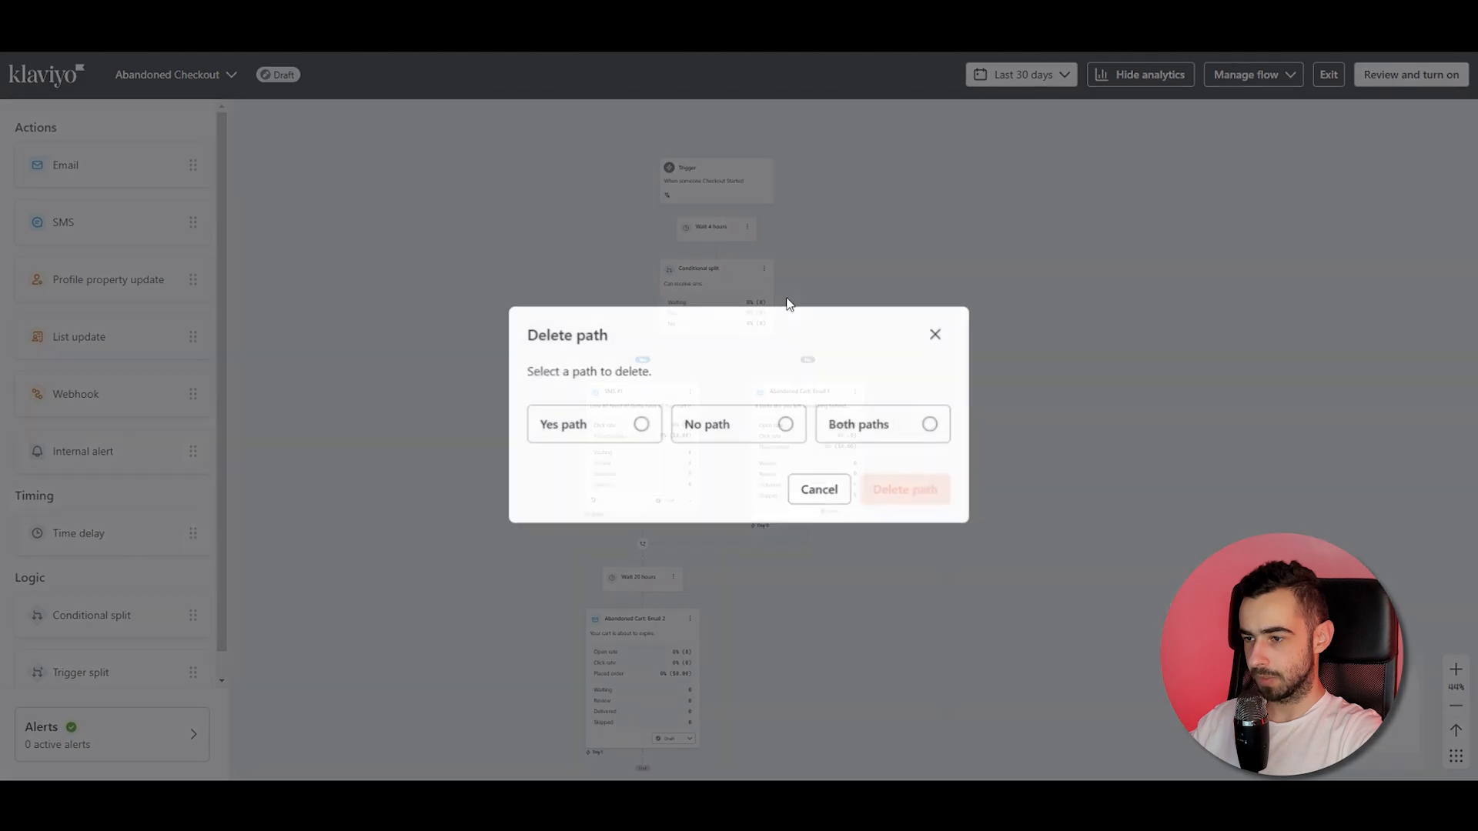
{"action": "left_click", "coordinate": [602, 428]}
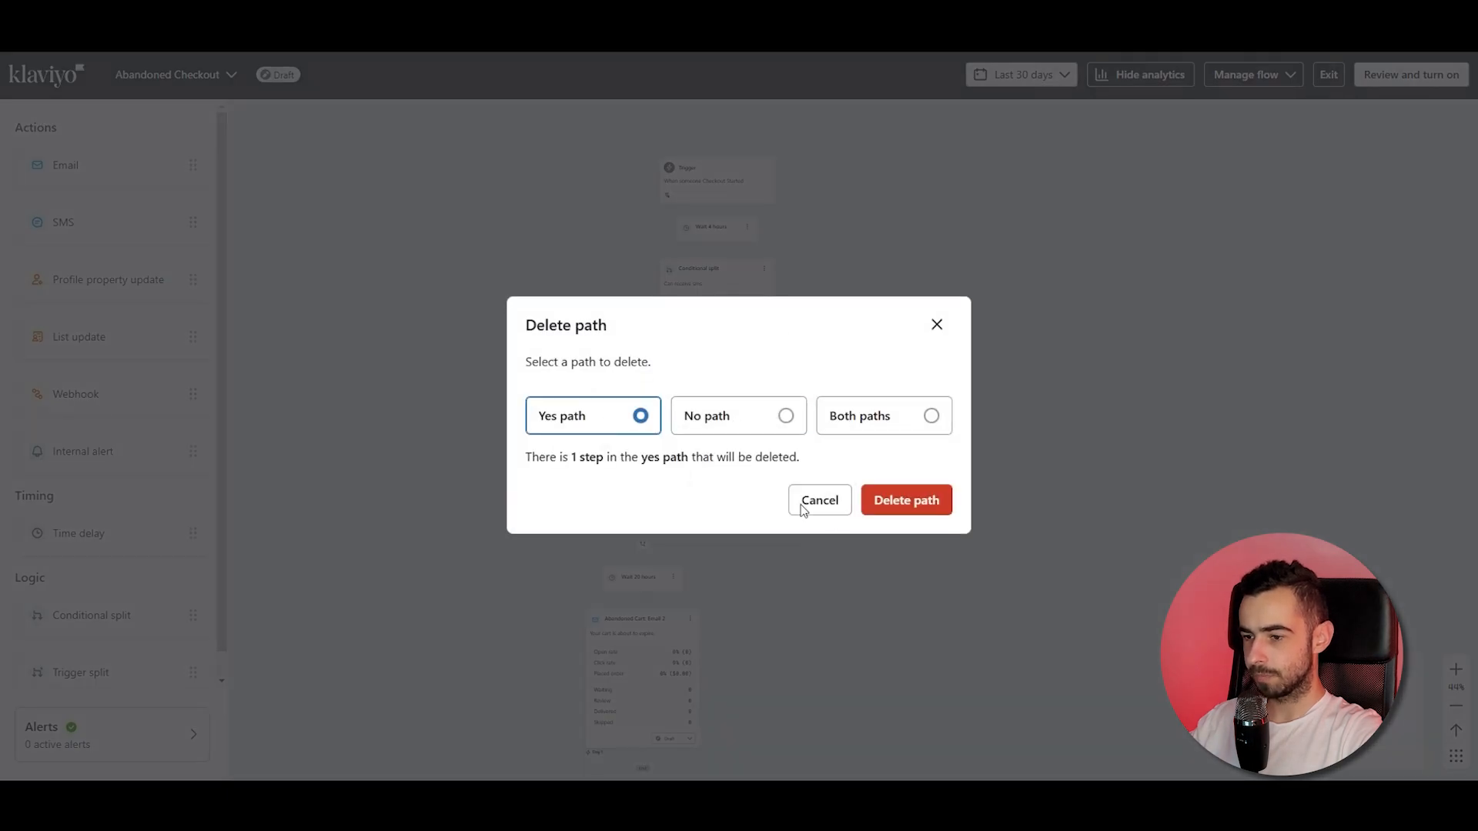
{"action": "left_click", "coordinate": [893, 508]}
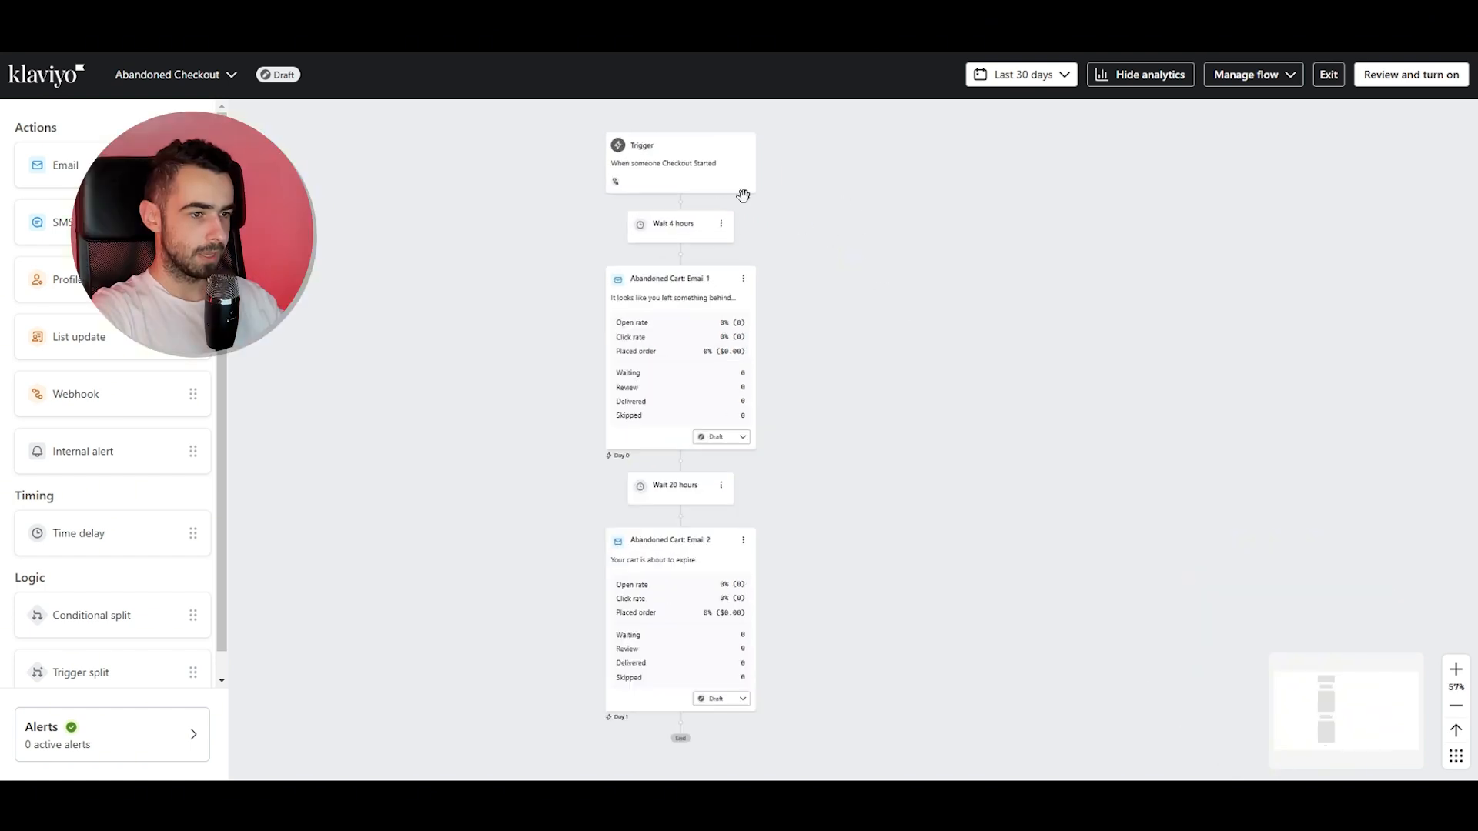
{"action": "left_click_drag", "start_coordinate": [876, 416], "coordinate": [916, 388]}
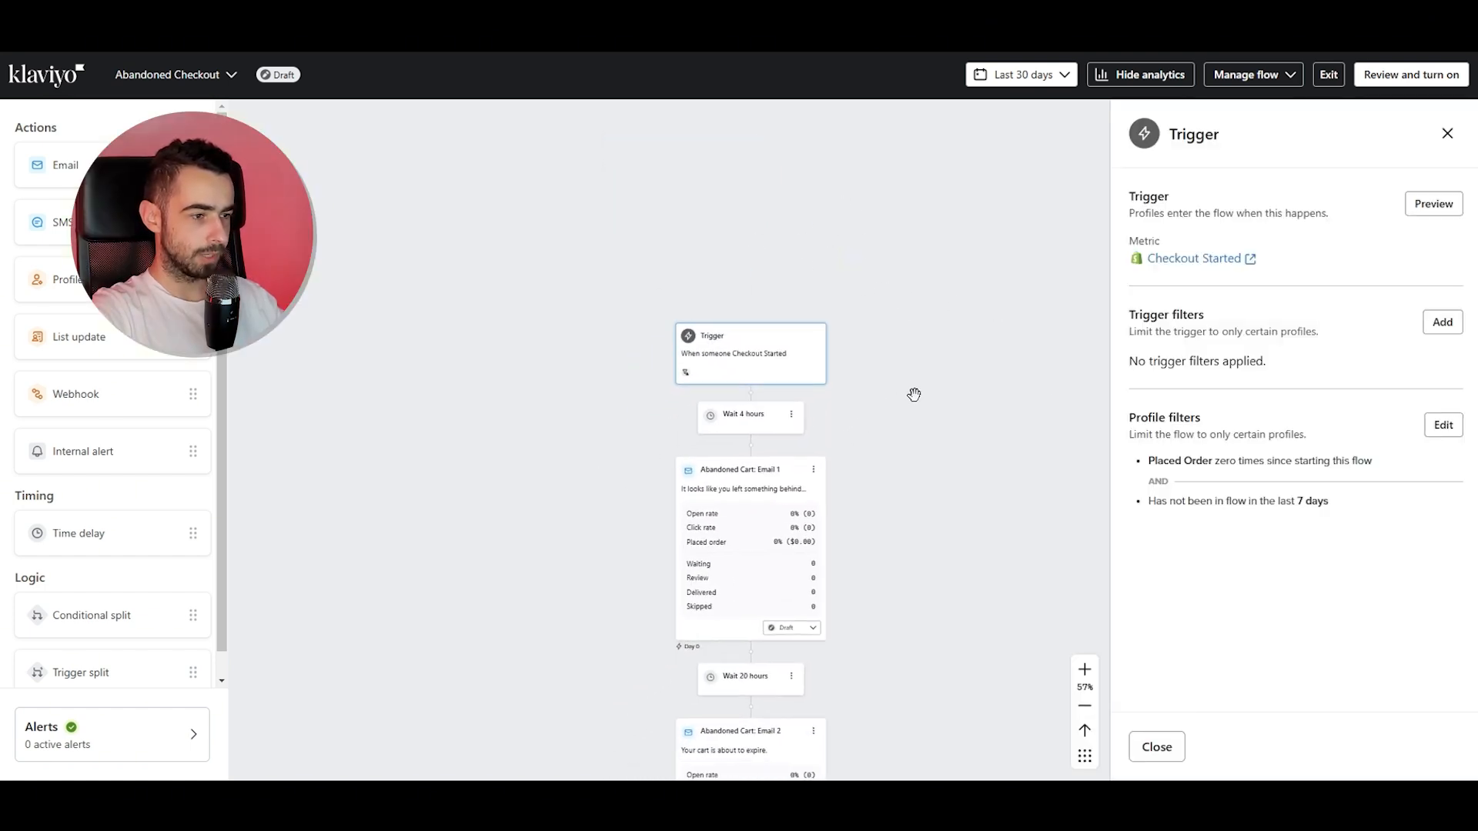
Examine the trigger's profile filters in edit mode and close them without saving any change.
{"action": "scroll", "coordinate": [967, 425], "scroll_direction": "down", "scroll_amount": 1}
{"action": "left_click", "coordinate": [1444, 426]}
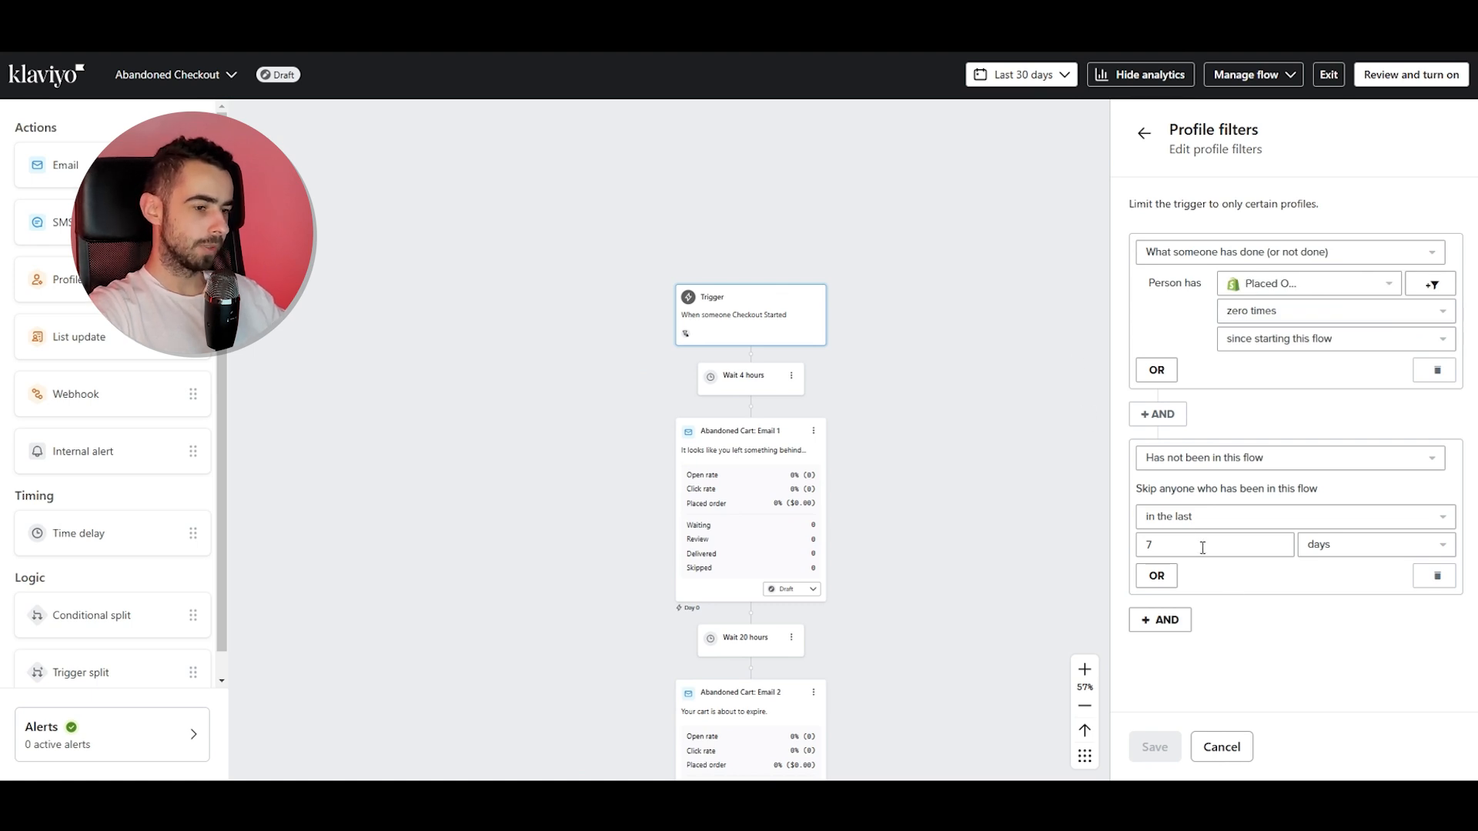
{"action": "left_click", "coordinate": [1171, 543]}
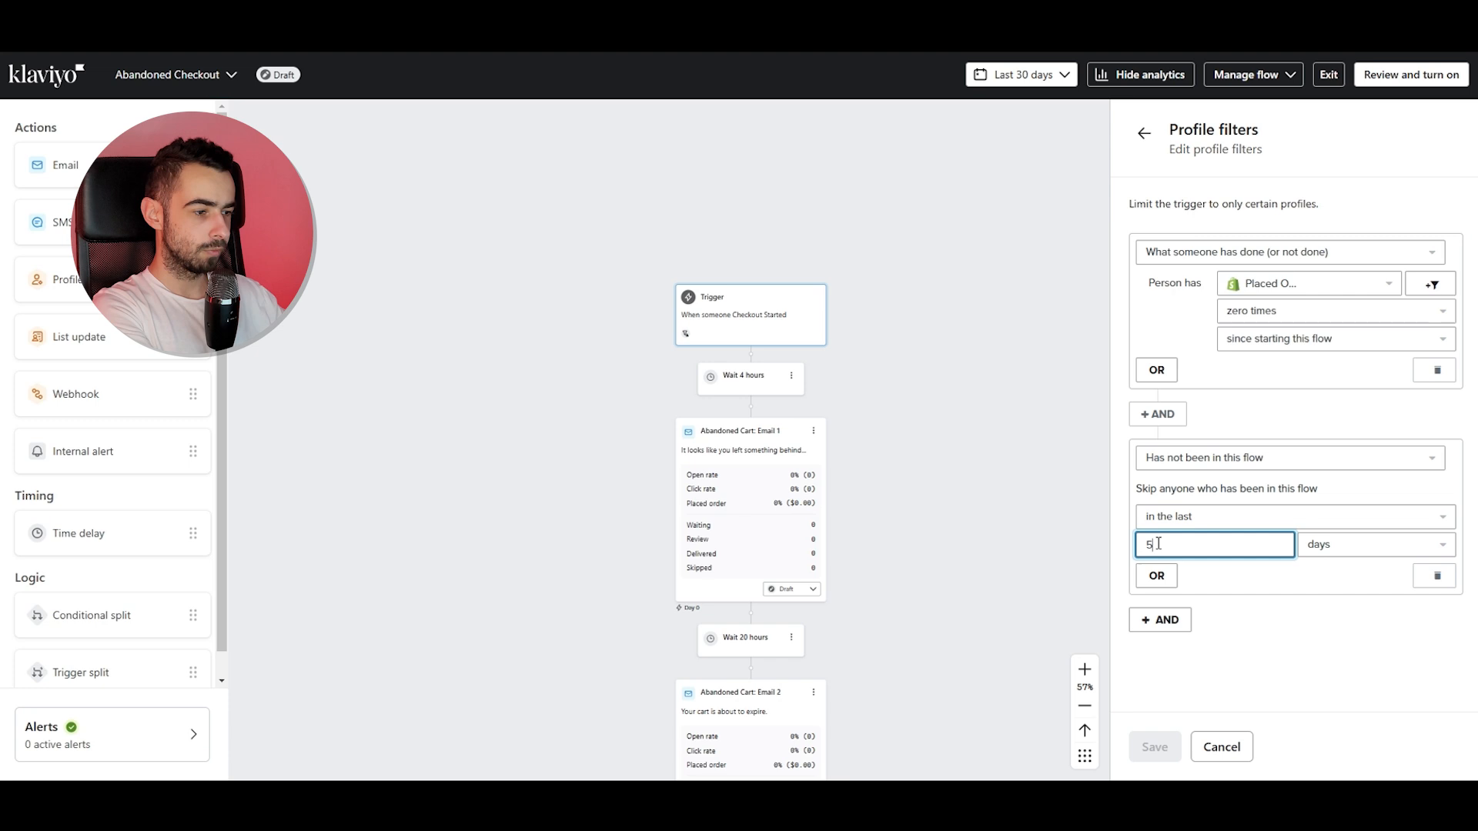
{"action": "left_click", "coordinate": [1214, 672]}
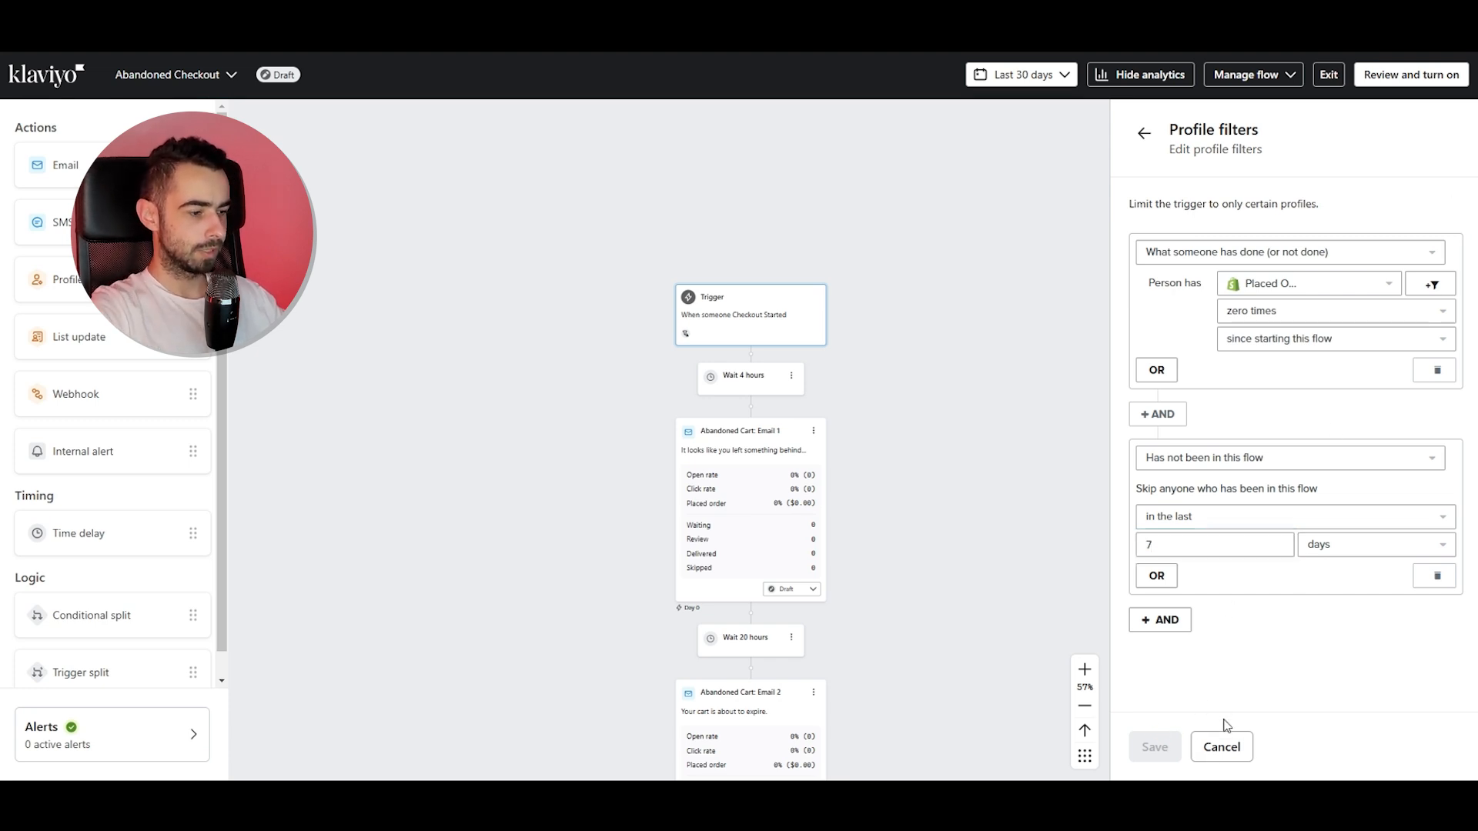
{"action": "left_click", "coordinate": [1222, 745]}
{"action": "left_click", "coordinate": [1447, 133]}
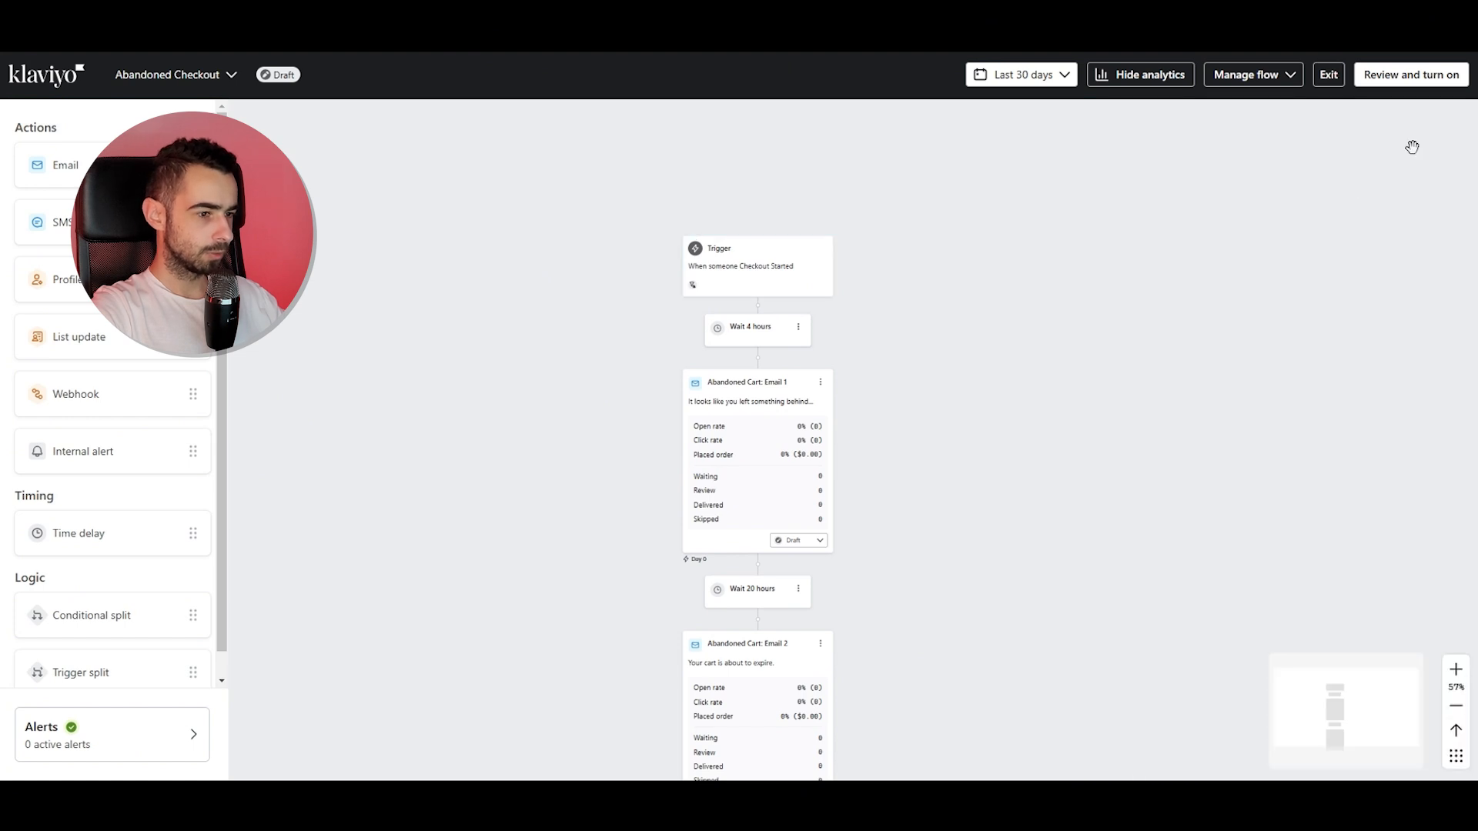
Open the template of Abandoned Cart: Email 1 in the editor and preview it in mobile and desktop views.
{"action": "left_click", "coordinate": [820, 363]}
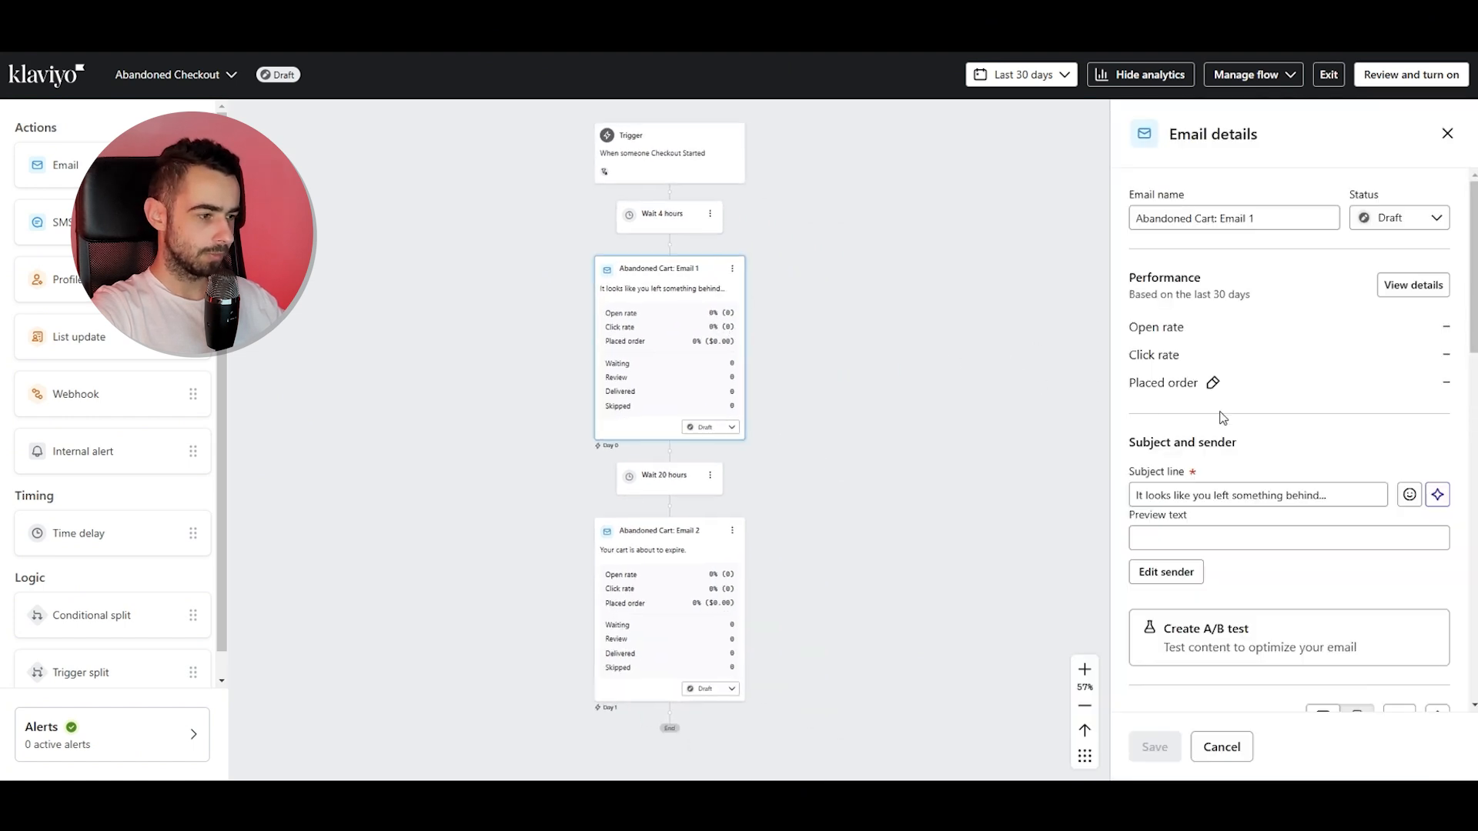
{"action": "scroll", "coordinate": [1337, 515], "scroll_direction": "down", "scroll_amount": 6}
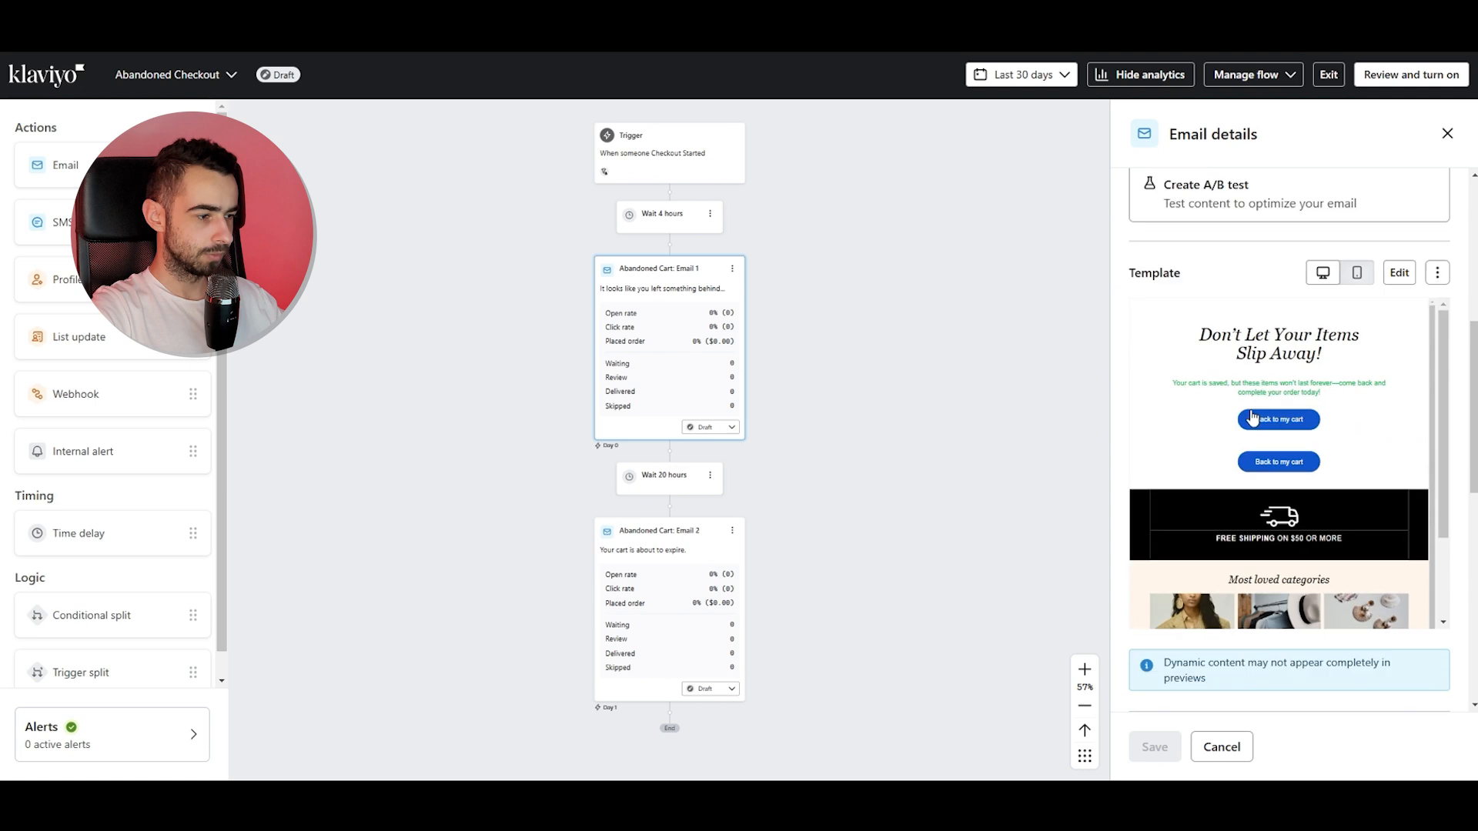
{"action": "scroll", "coordinate": [1405, 416], "scroll_direction": "up", "scroll_amount": 1}
{"action": "left_click", "coordinate": [1395, 332]}
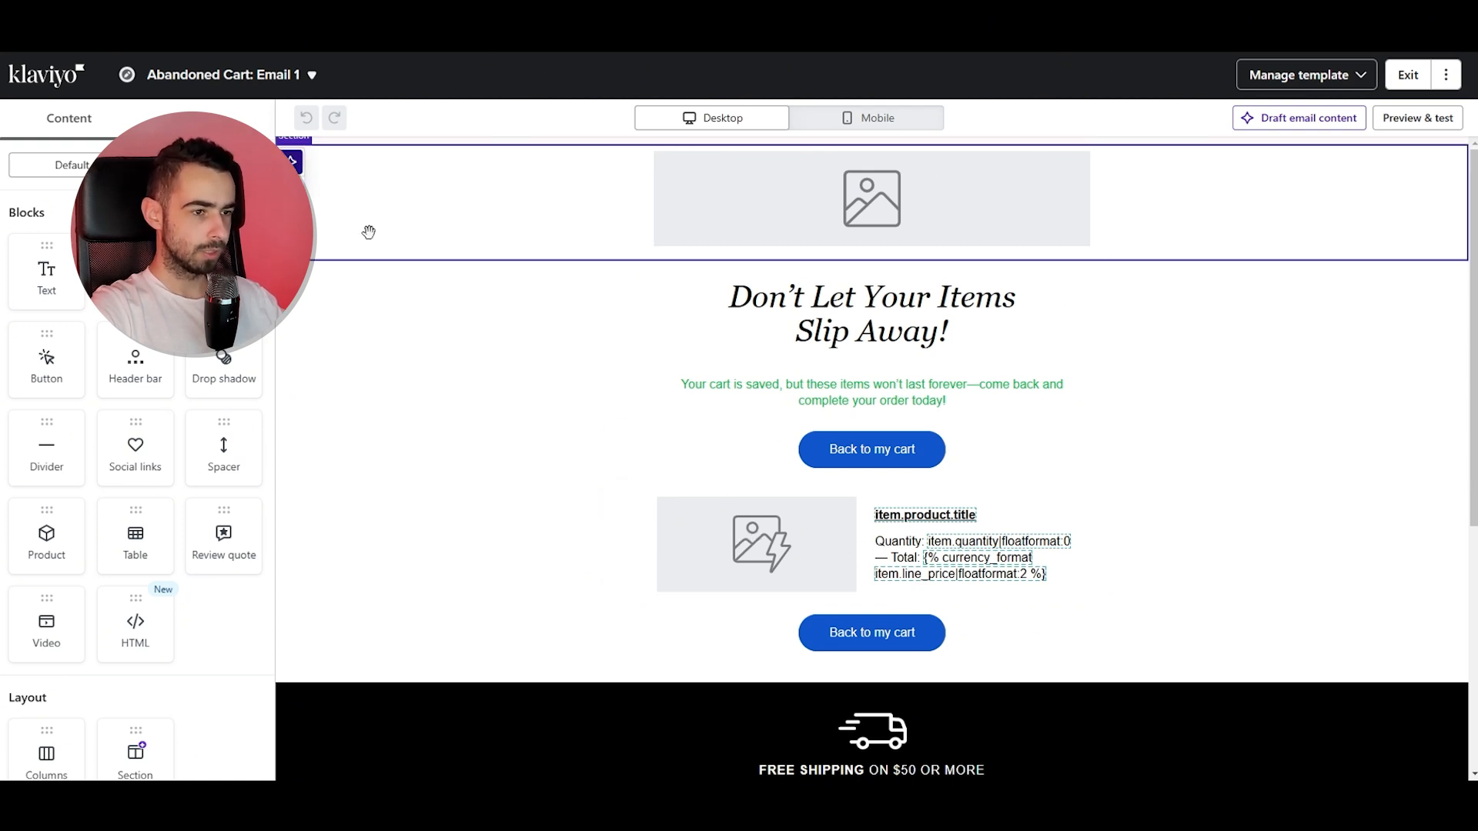
{"action": "left_click", "coordinate": [846, 117]}
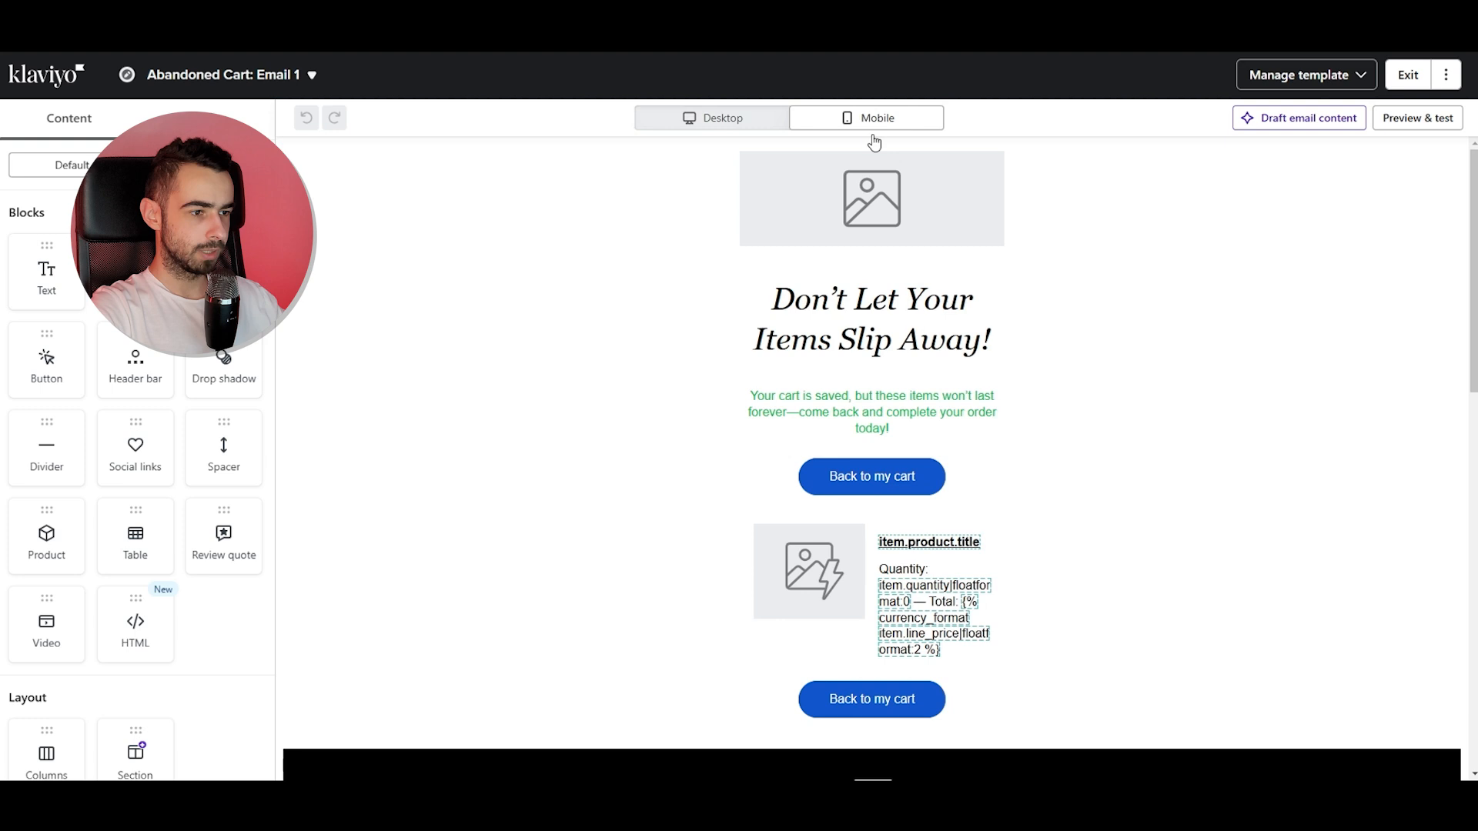
{"action": "left_click", "coordinate": [696, 117]}
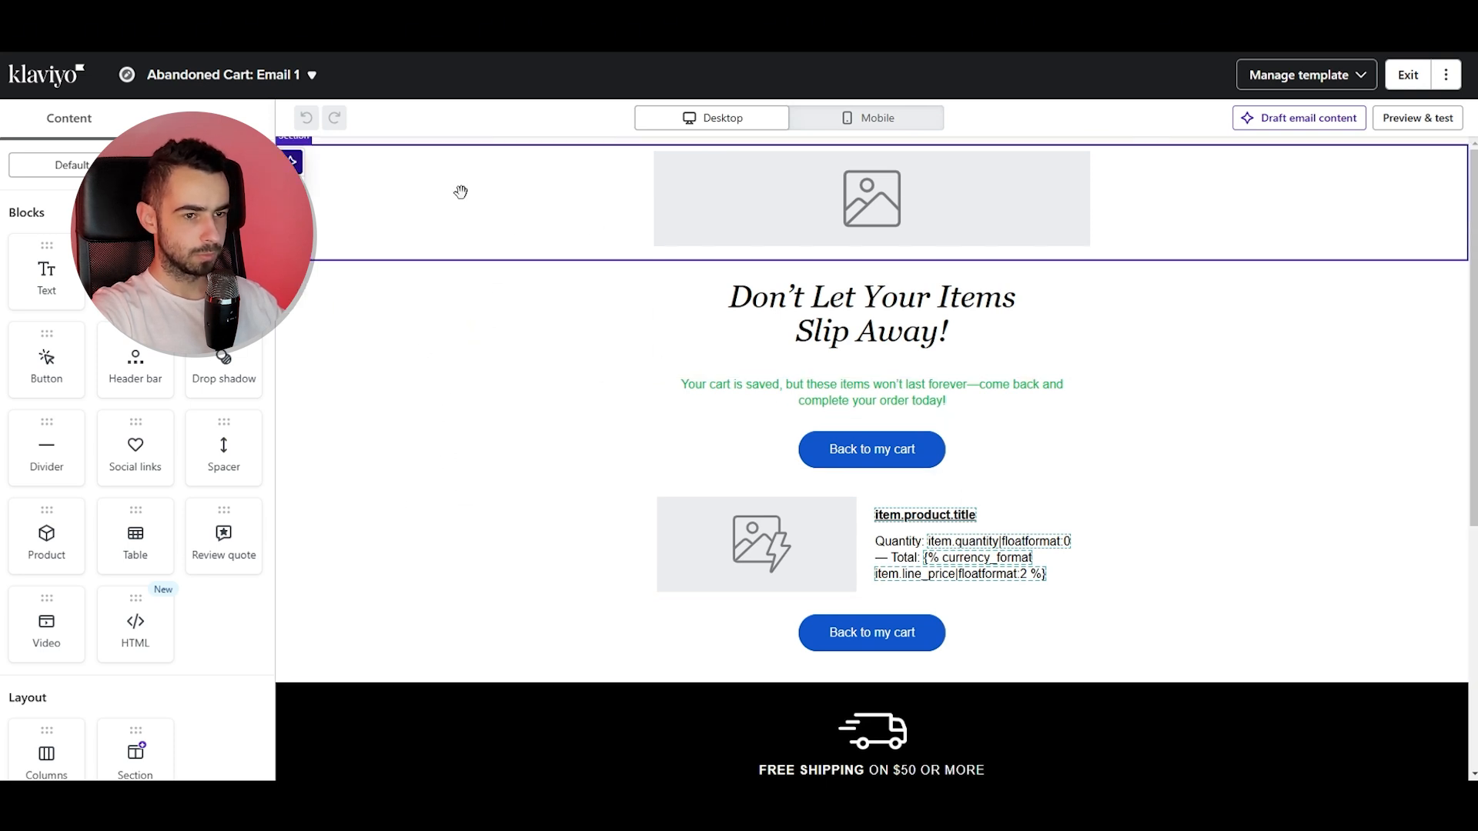
Rearrange the email's layout sections, repositioning the free shipping banner above the Most loved categories block.
{"action": "left_click_drag", "start_coordinate": [709, 200], "coordinate": [723, 292]}
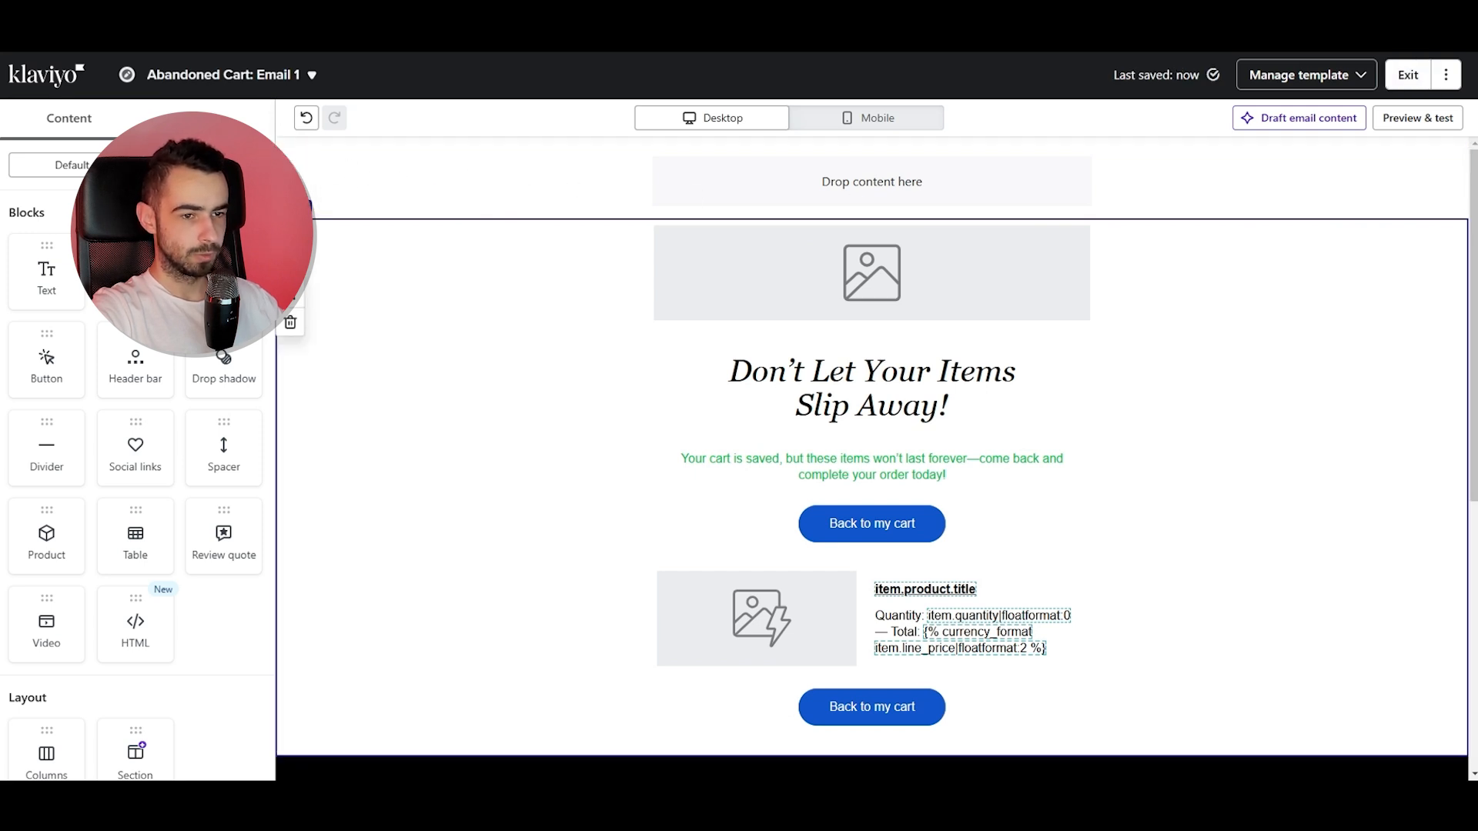
{"action": "scroll", "coordinate": [594, 303], "scroll_direction": "down", "scroll_amount": 4}
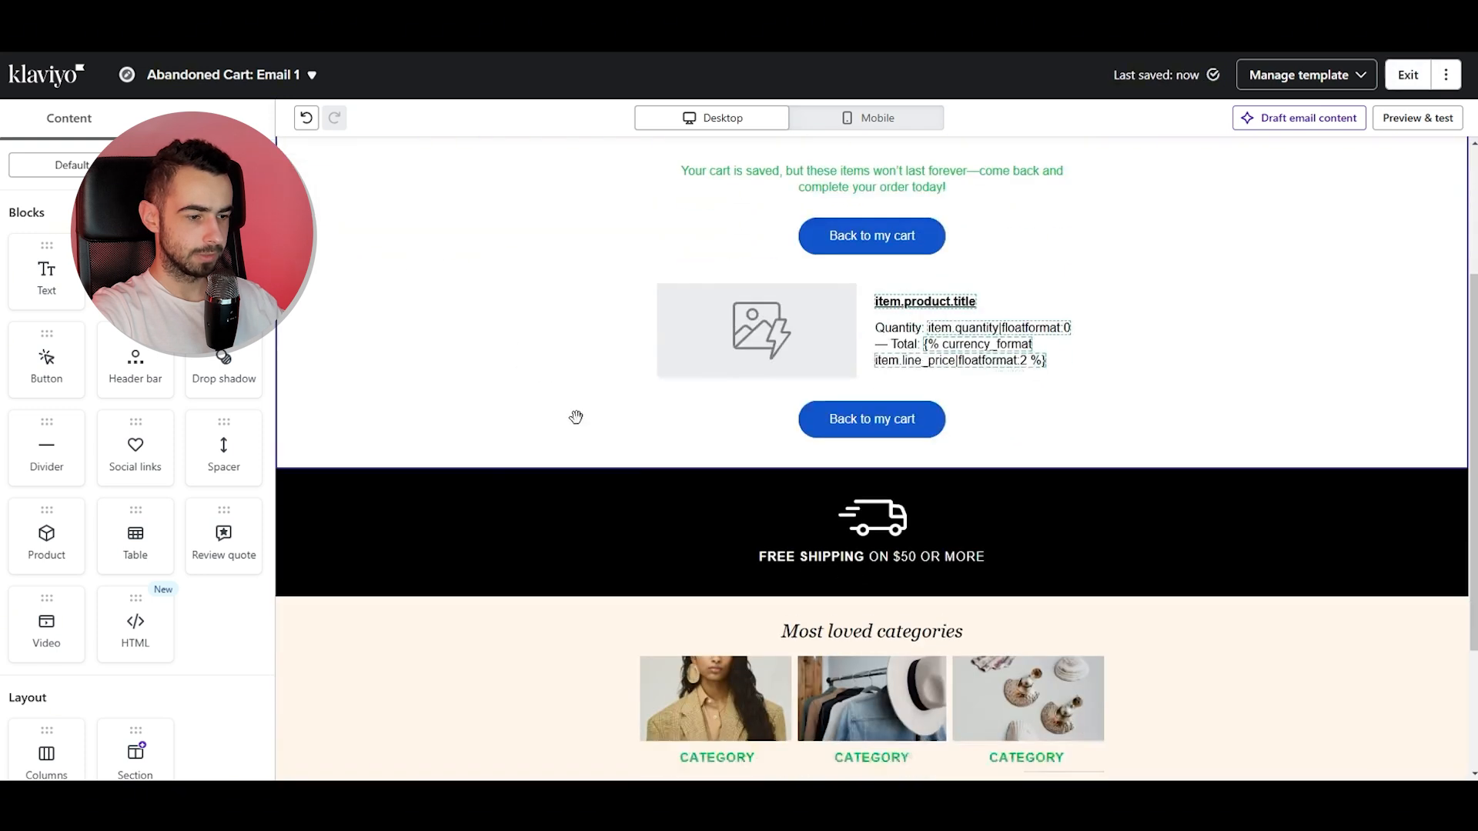
{"action": "mouse_move", "coordinate": [759, 500]}
{"action": "left_mouse_down"}
{"action": "mouse_move", "coordinate": [761, 463]}
{"action": "mouse_move", "coordinate": [758, 504]}
{"action": "left_mouse_up"}
{"action": "left_click_drag", "start_coordinate": [792, 561], "coordinate": [500, 545]}
{"action": "left_click_drag", "start_coordinate": [493, 656], "coordinate": [813, 525]}
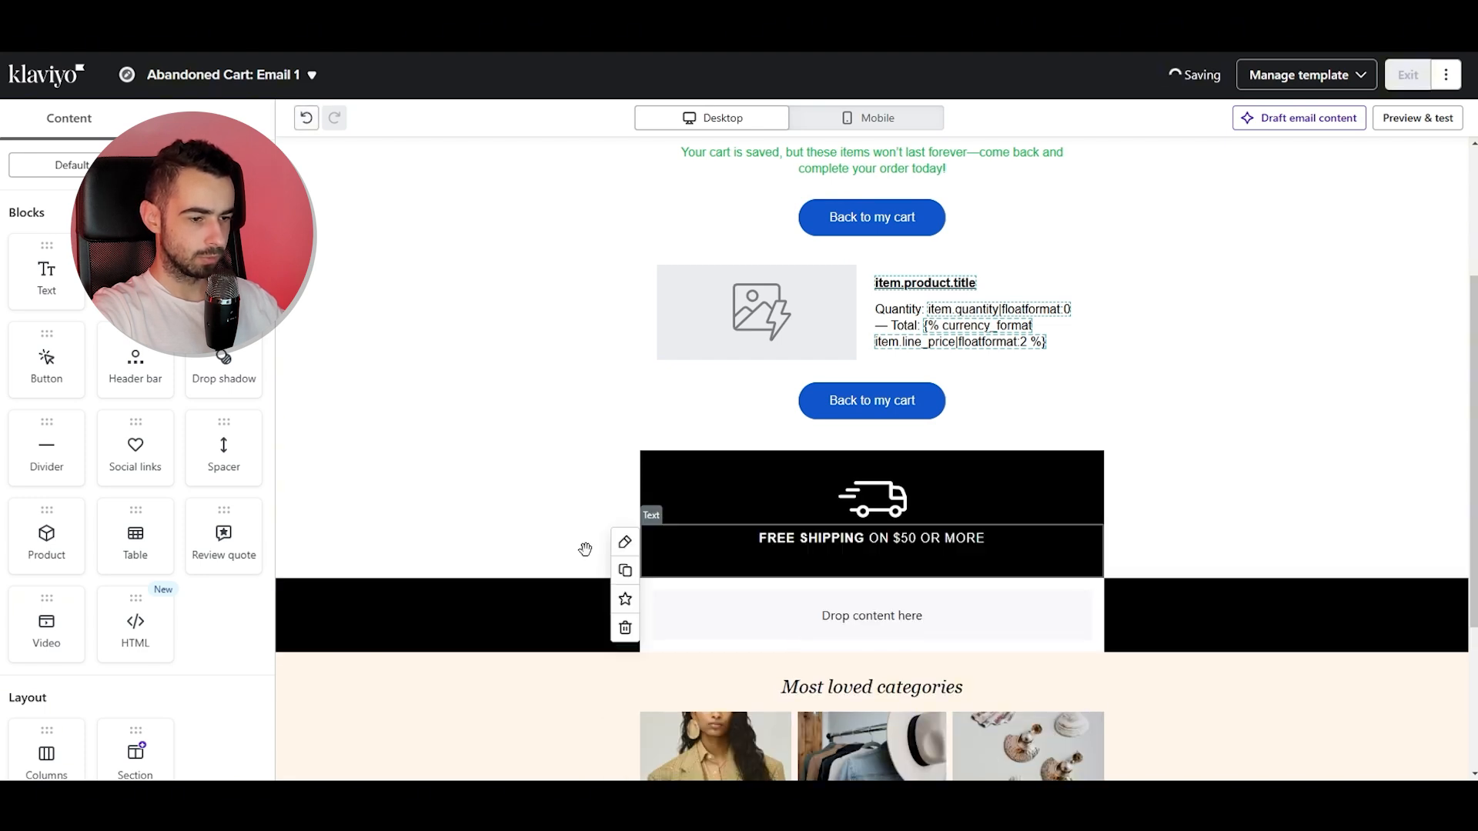
{"action": "mouse_move", "coordinate": [298, 625]}
{"action": "left_click", "coordinate": [295, 682]}
{"action": "scroll", "coordinate": [608, 495], "scroll_direction": "down", "scroll_amount": 1}
{"action": "scroll", "coordinate": [608, 495], "scroll_direction": "down", "scroll_amount": 2}
{"action": "left_click_drag", "start_coordinate": [772, 468], "coordinate": [724, 462]}
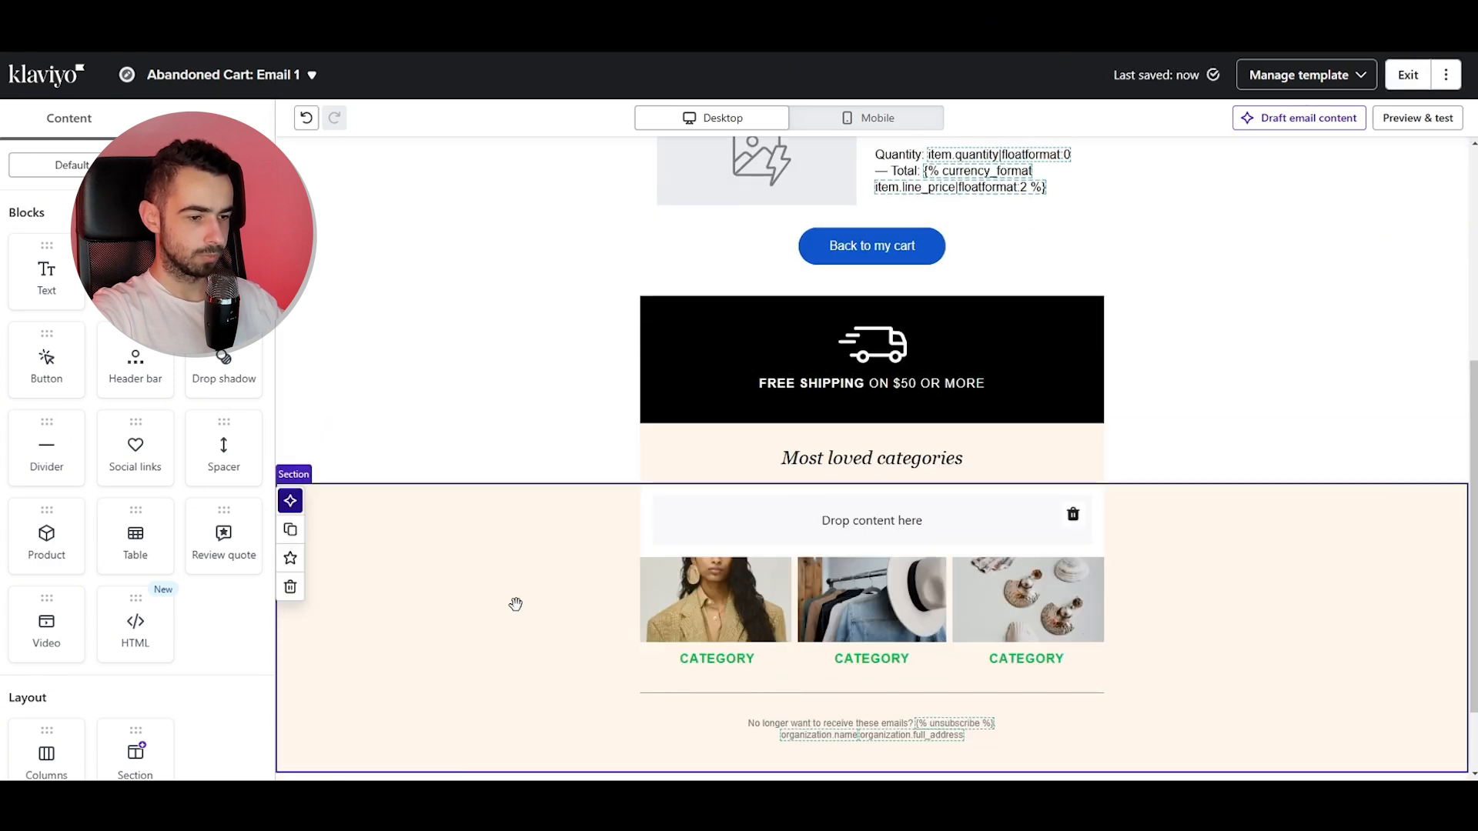
Move the category images section to the bottom of the email and delete it along with the empty section.
{"action": "scroll", "coordinate": [732, 638], "scroll_direction": "down", "scroll_amount": 1}
{"action": "left_click_drag", "start_coordinate": [836, 625], "coordinate": [852, 412]}
{"action": "left_click_drag", "start_coordinate": [831, 698], "coordinate": [807, 485]}
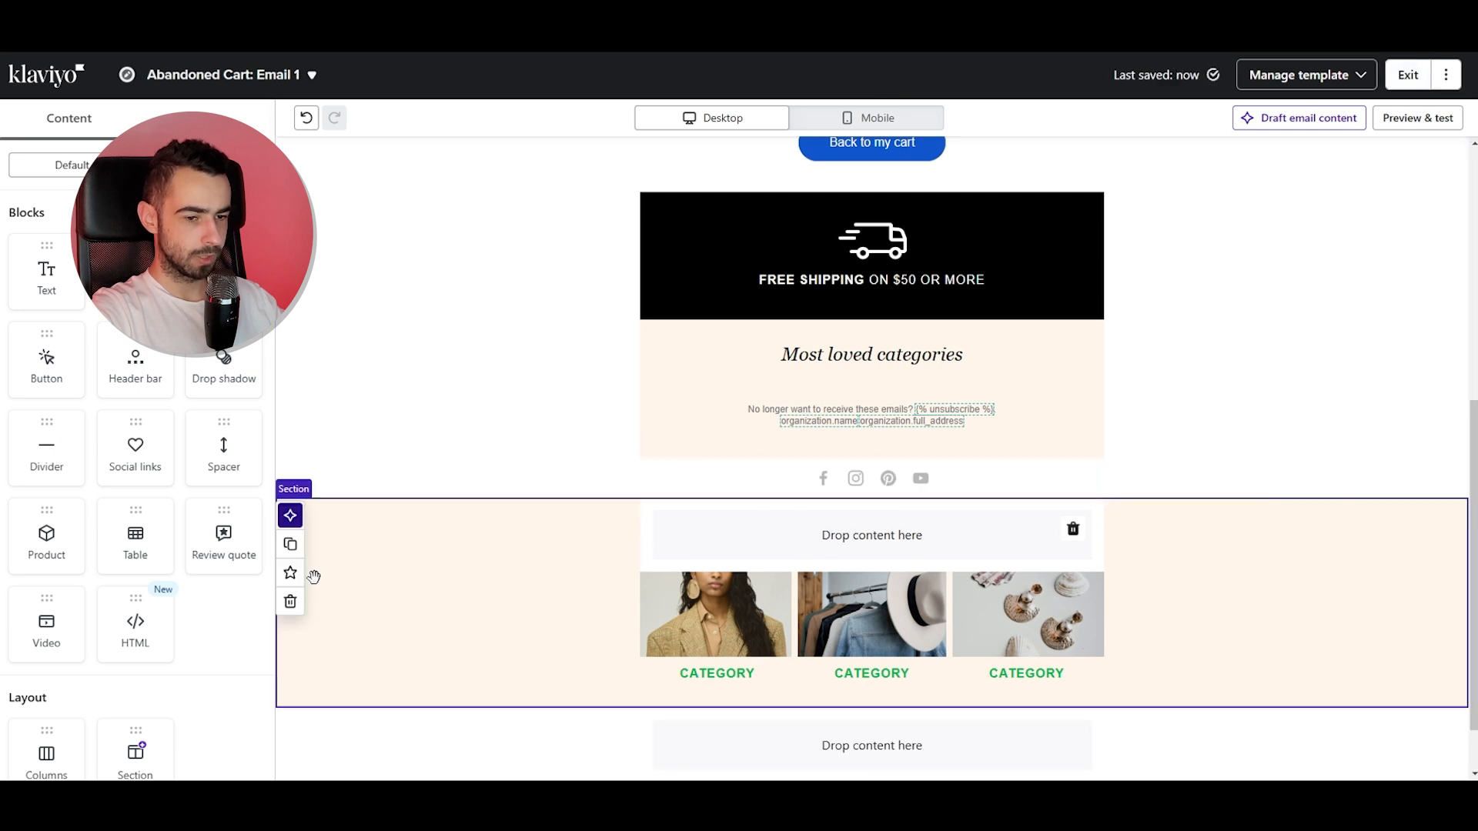
{"action": "left_click", "coordinate": [290, 603]}
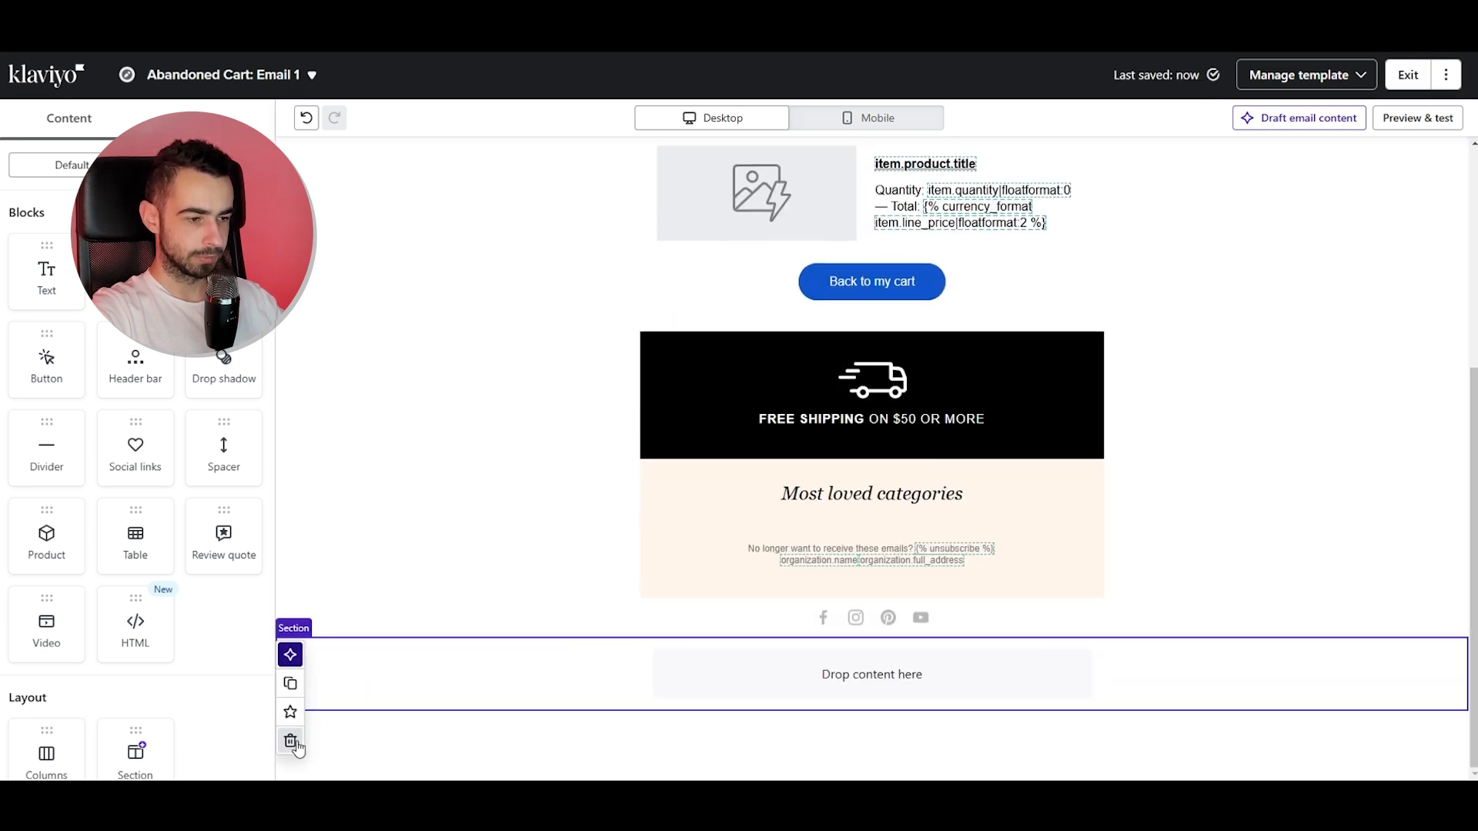
{"action": "left_click", "coordinate": [292, 742]}
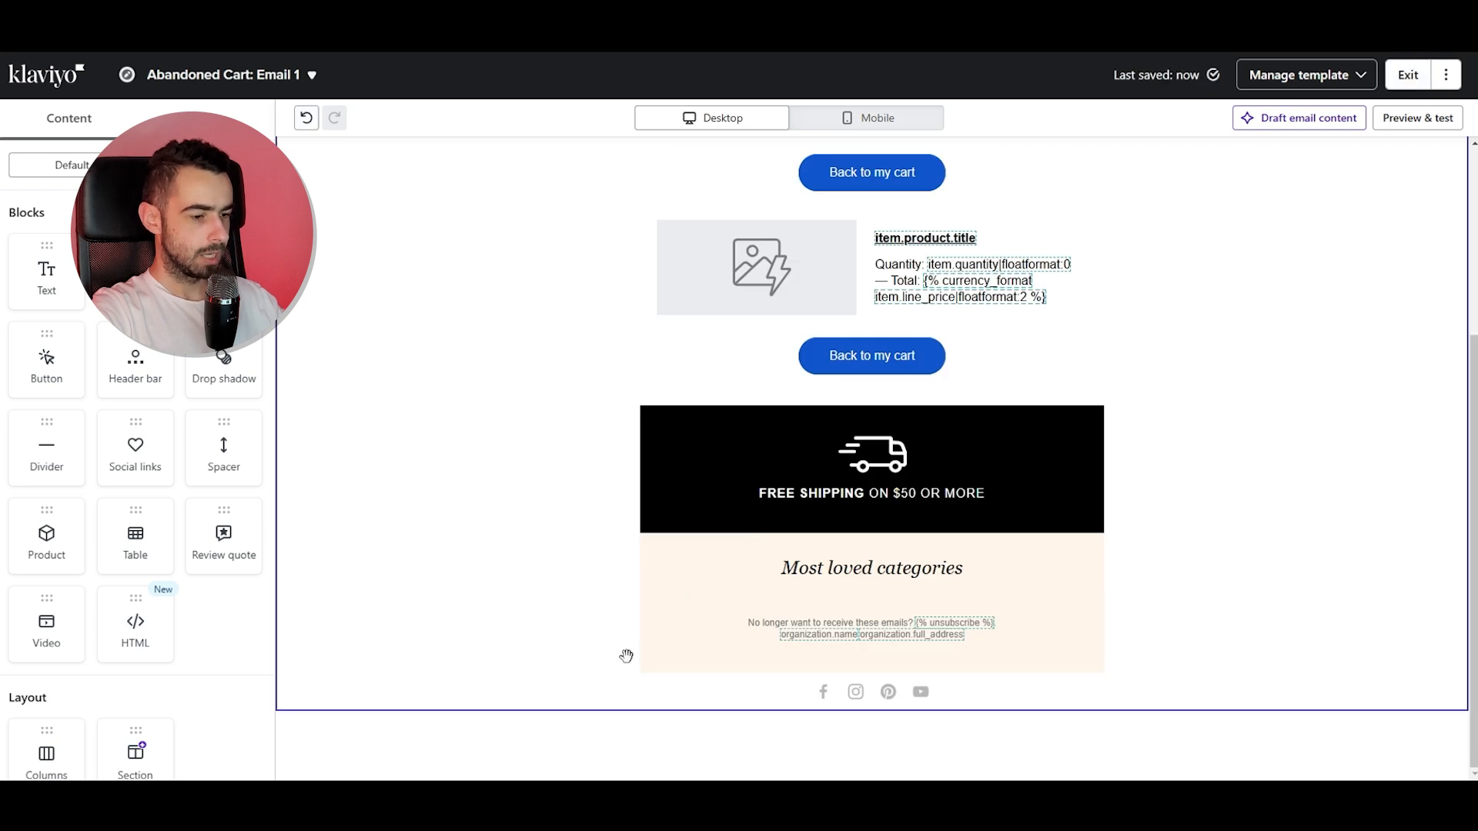
Delete the social links block from the email footer.
{"action": "mouse_move", "coordinate": [699, 691]}
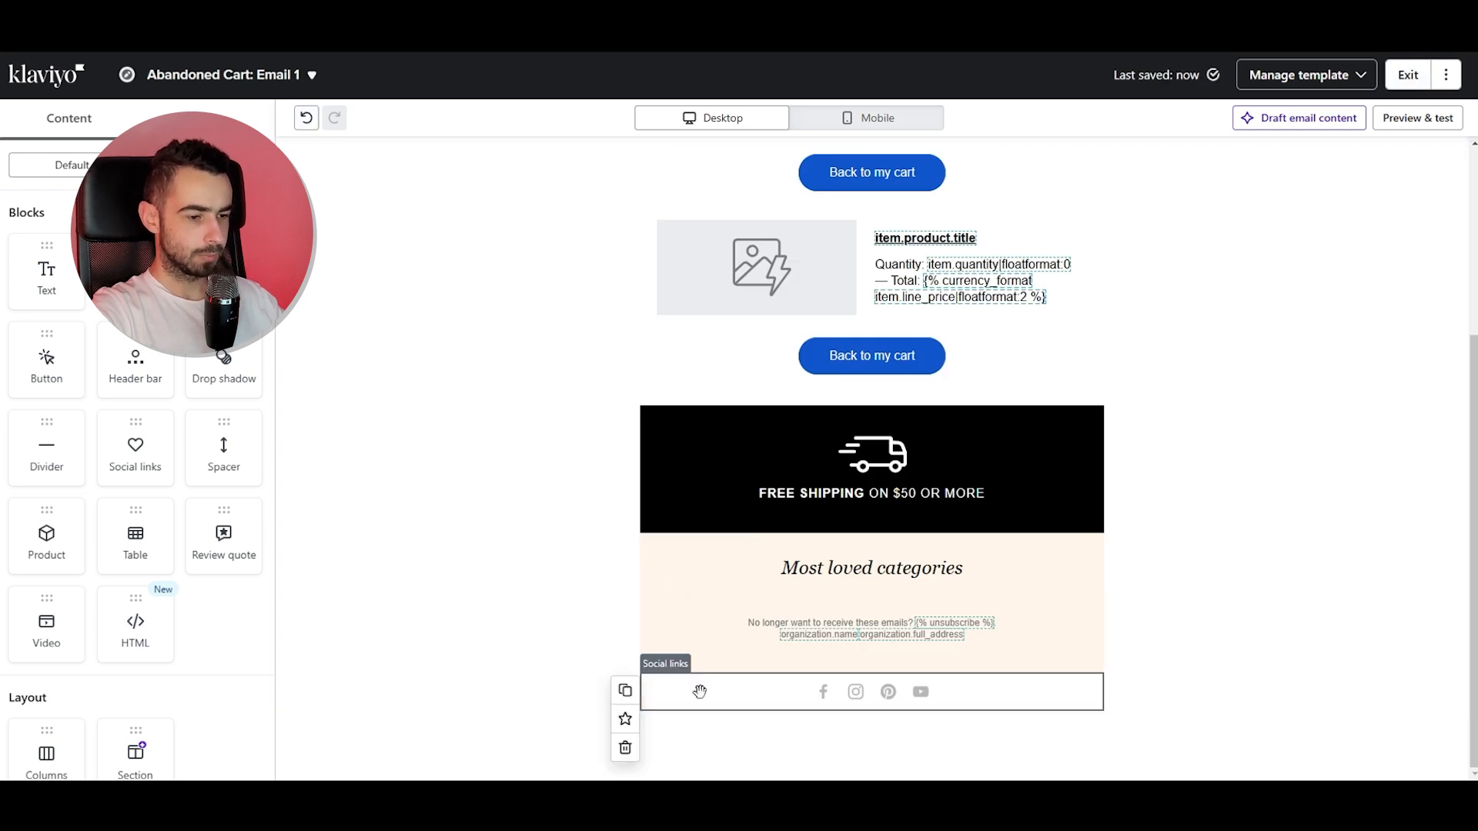
{"action": "left_click", "coordinate": [625, 752]}
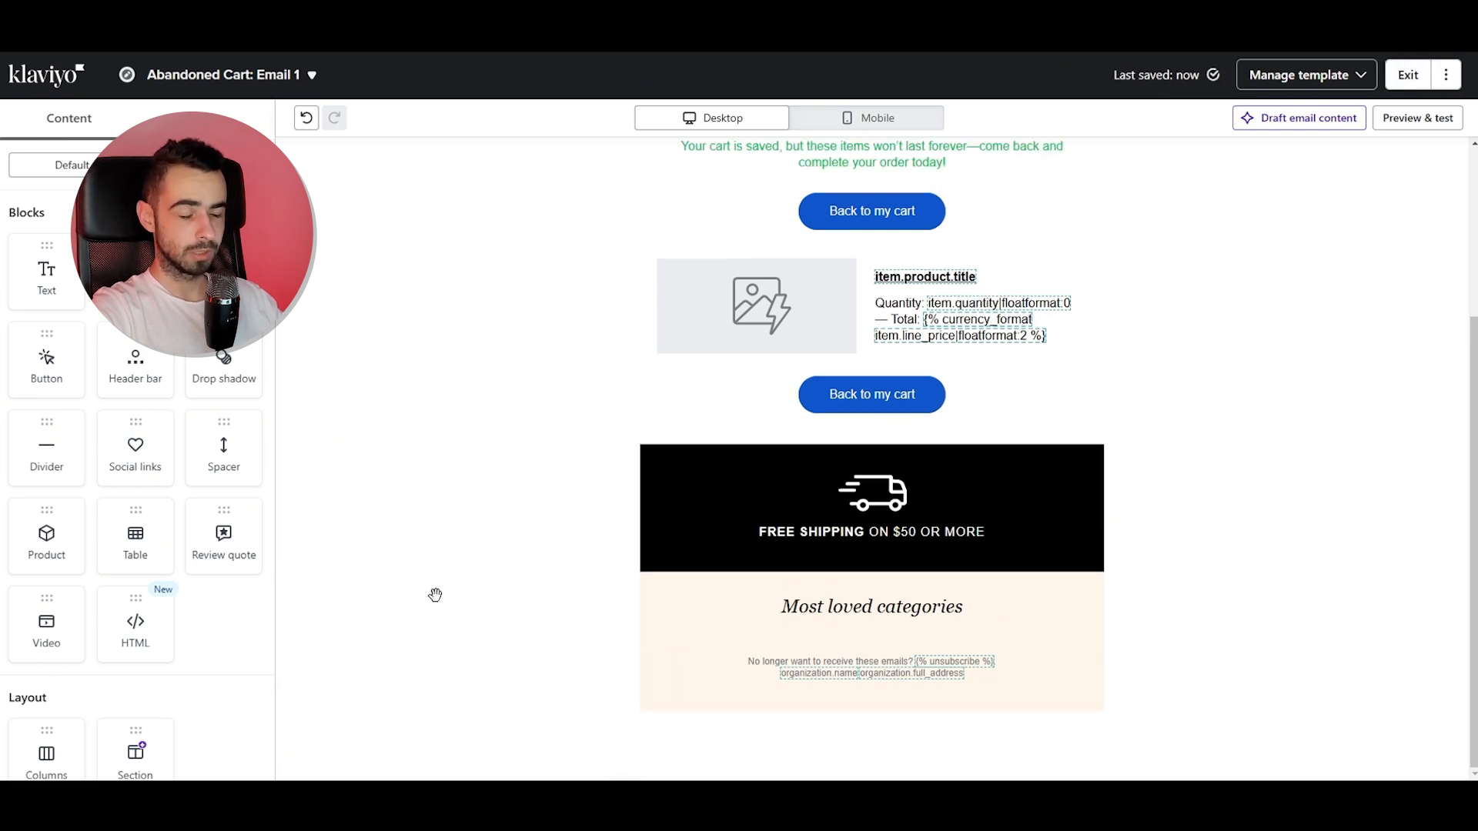
Move the product table block above the cart-saved message text.
{"action": "scroll", "coordinate": [1227, 452], "scroll_direction": "up", "scroll_amount": 3}
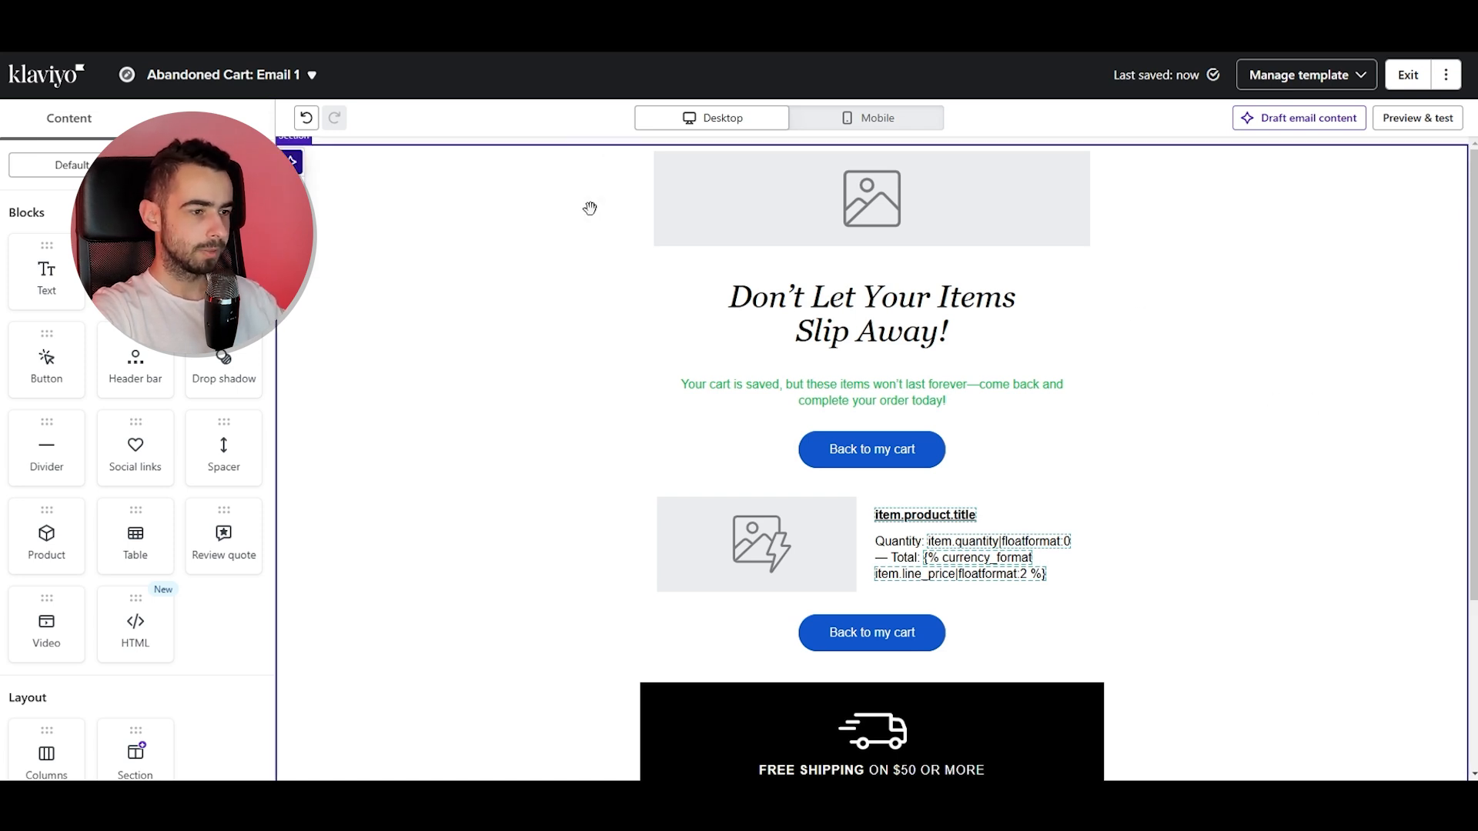
{"action": "left_click_drag", "start_coordinate": [847, 516], "coordinate": [833, 397]}
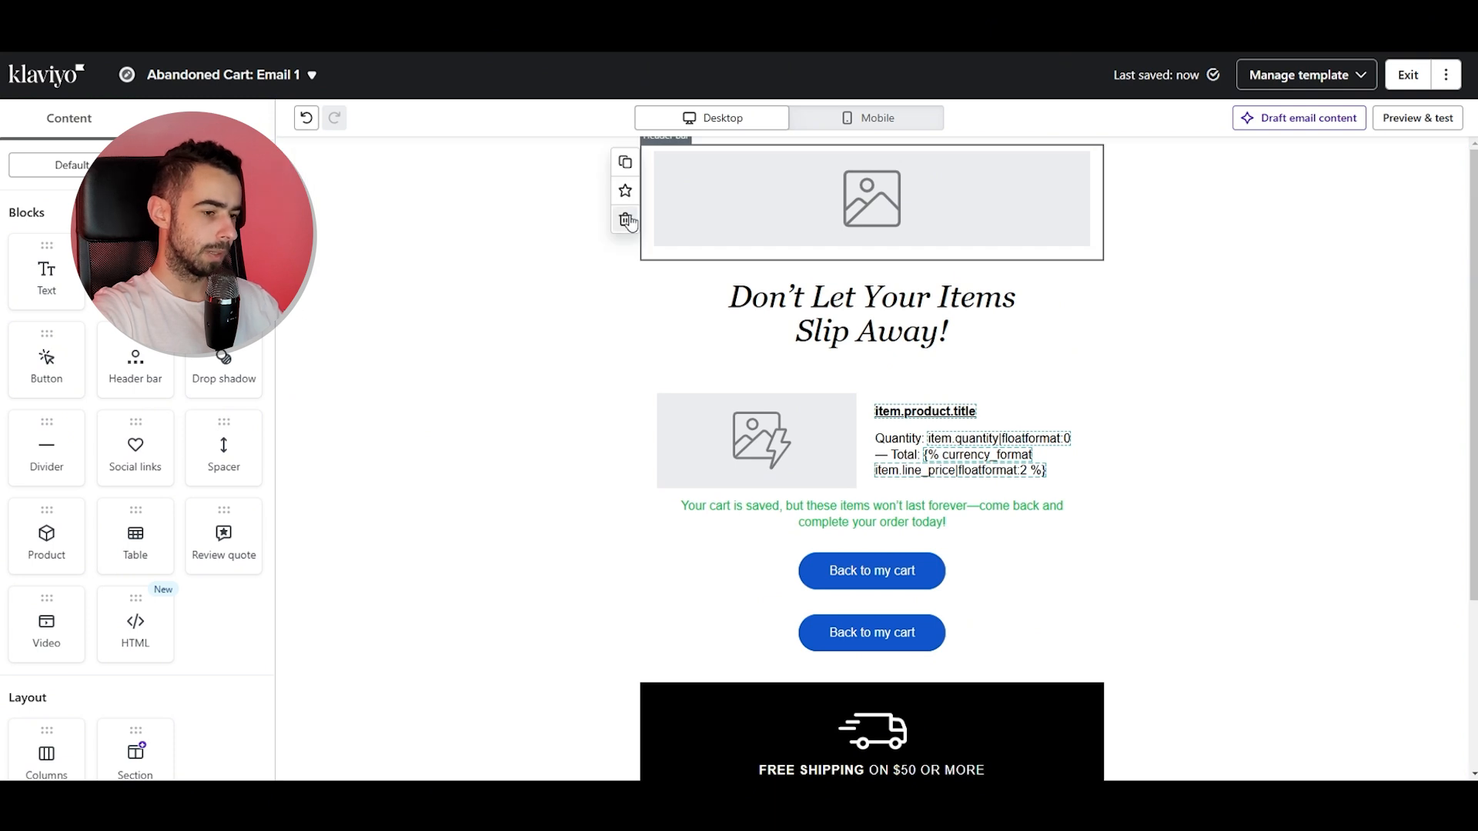
{"action": "scroll", "coordinate": [628, 415], "scroll_direction": "down", "scroll_amount": 1}
{"action": "scroll", "coordinate": [627, 408], "scroll_direction": "up", "scroll_amount": 1}
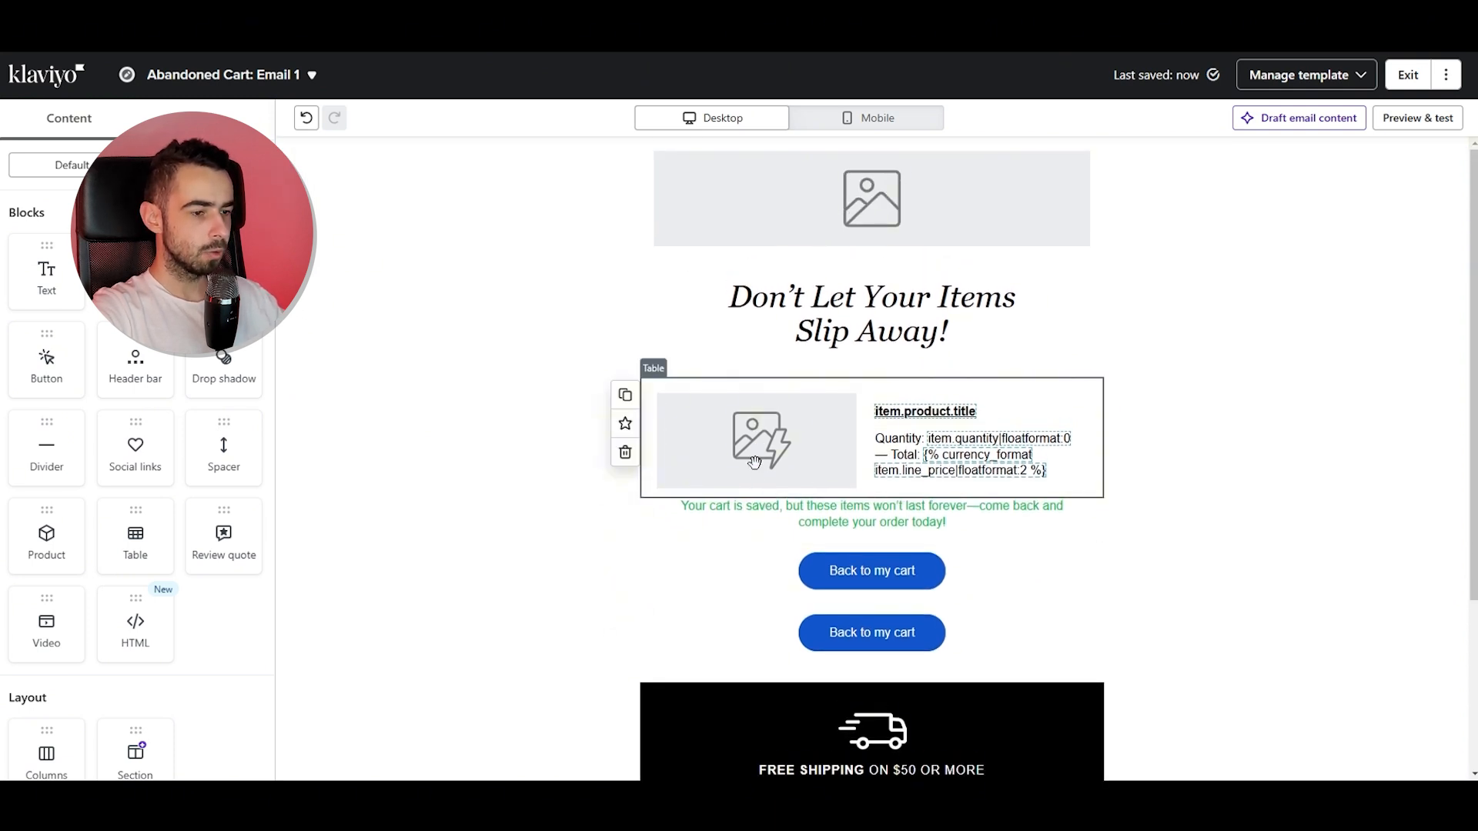
Duplicate the product table and place the copy between the two Back to my cart buttons.
{"action": "mouse_move", "coordinate": [628, 399]}
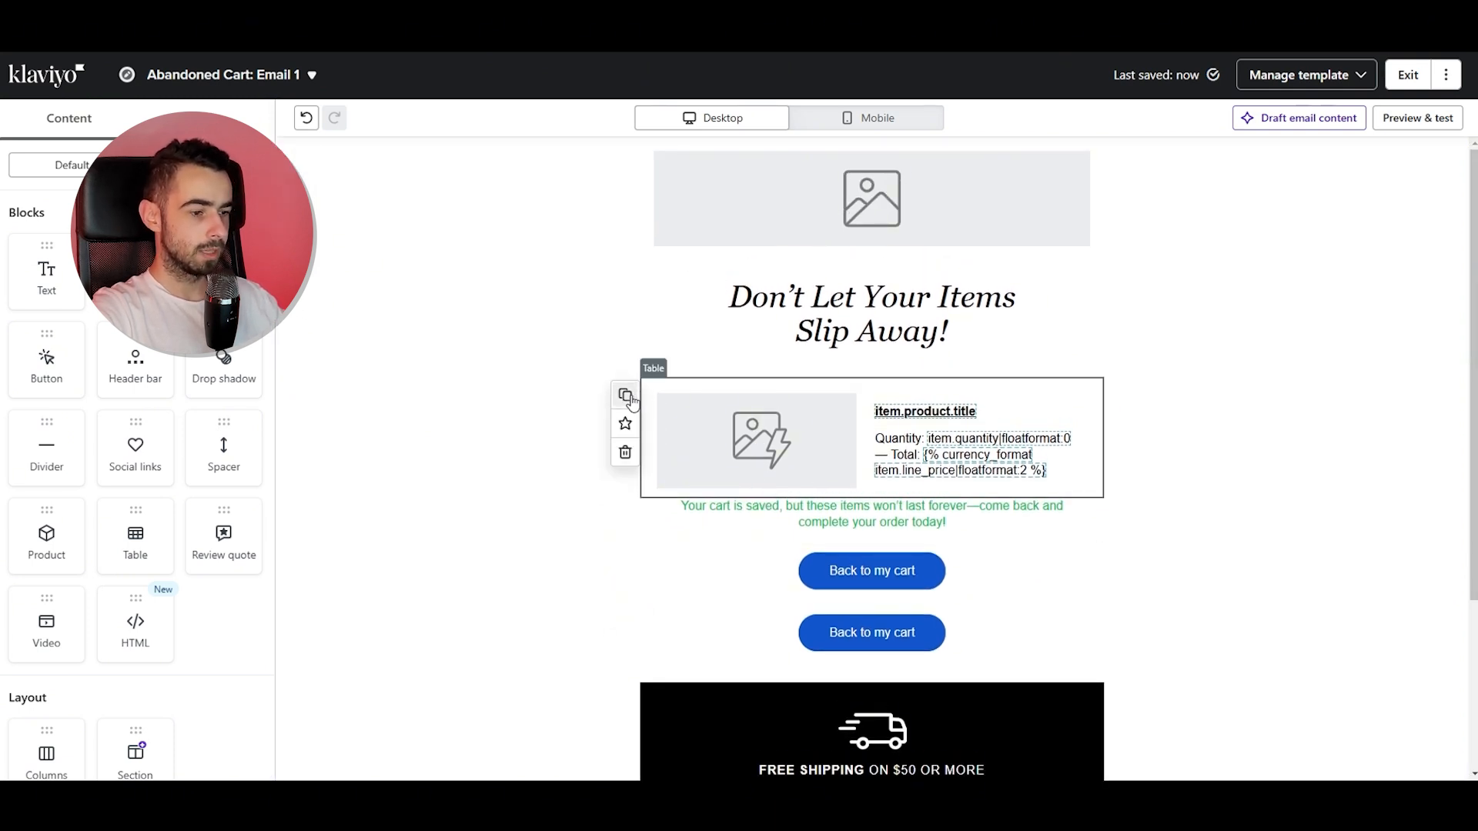
{"action": "left_click", "coordinate": [628, 398]}
{"action": "left_click_drag", "start_coordinate": [832, 568], "coordinate": [770, 556]}
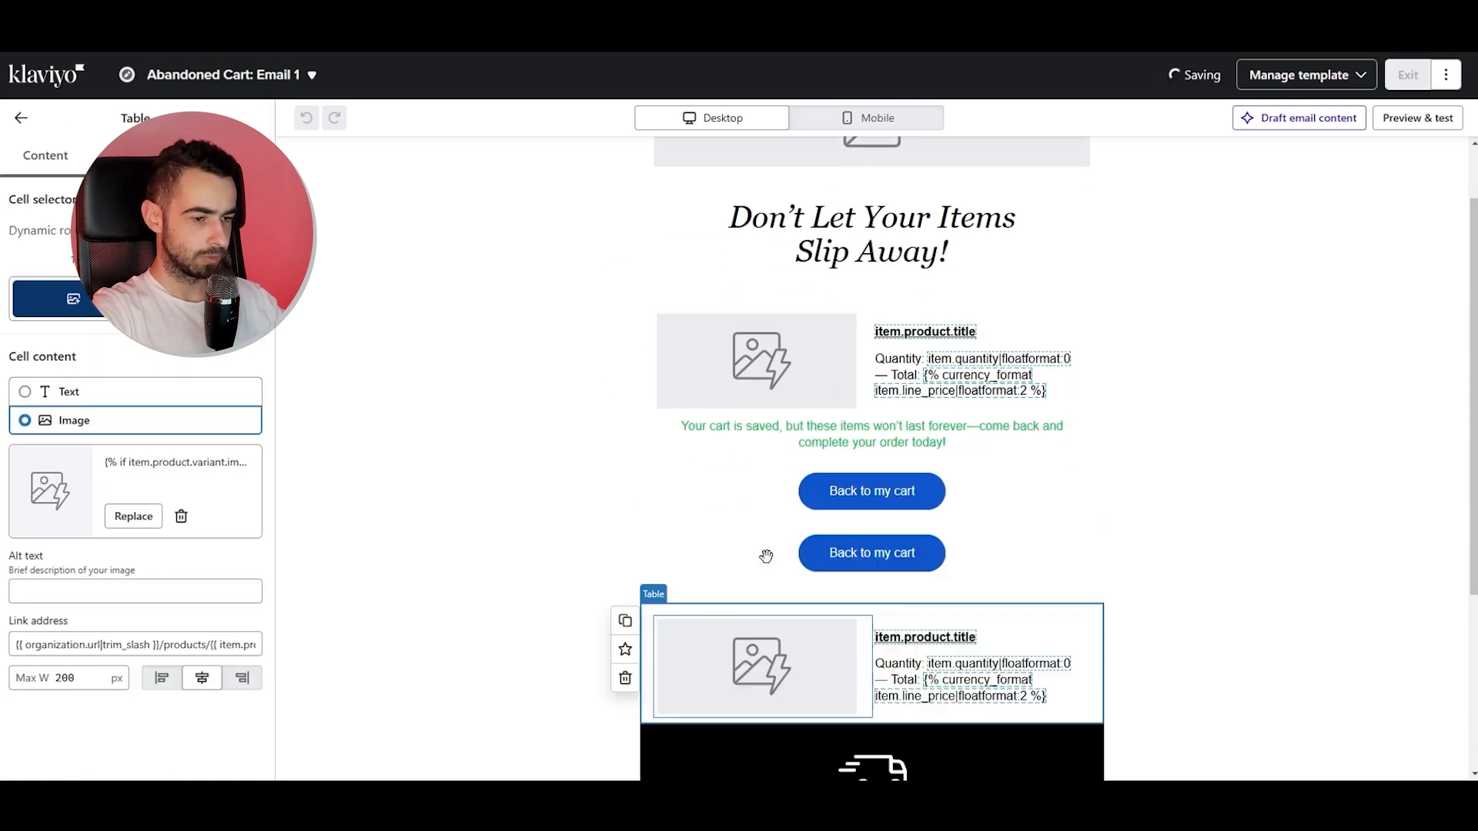
{"action": "left_click", "coordinate": [21, 118]}
Exit the email template editor and return to the Abandoned Checkout flow.
{"action": "scroll", "coordinate": [709, 270], "scroll_direction": "up", "scroll_amount": 1}
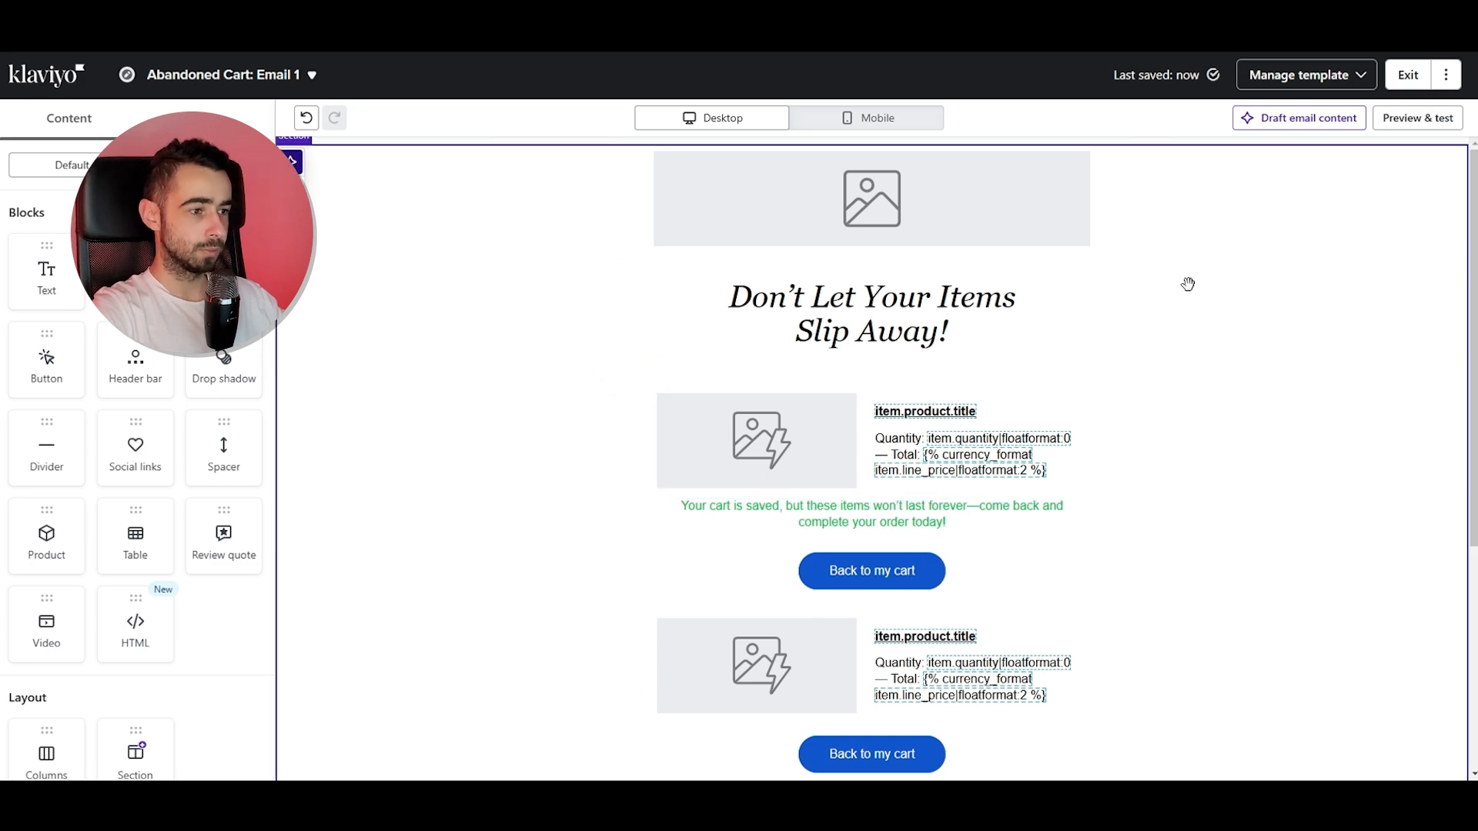
{"action": "scroll", "coordinate": [838, 564], "scroll_direction": "down", "scroll_amount": 2}
{"action": "scroll", "coordinate": [923, 517], "scroll_direction": "up", "scroll_amount": 2}
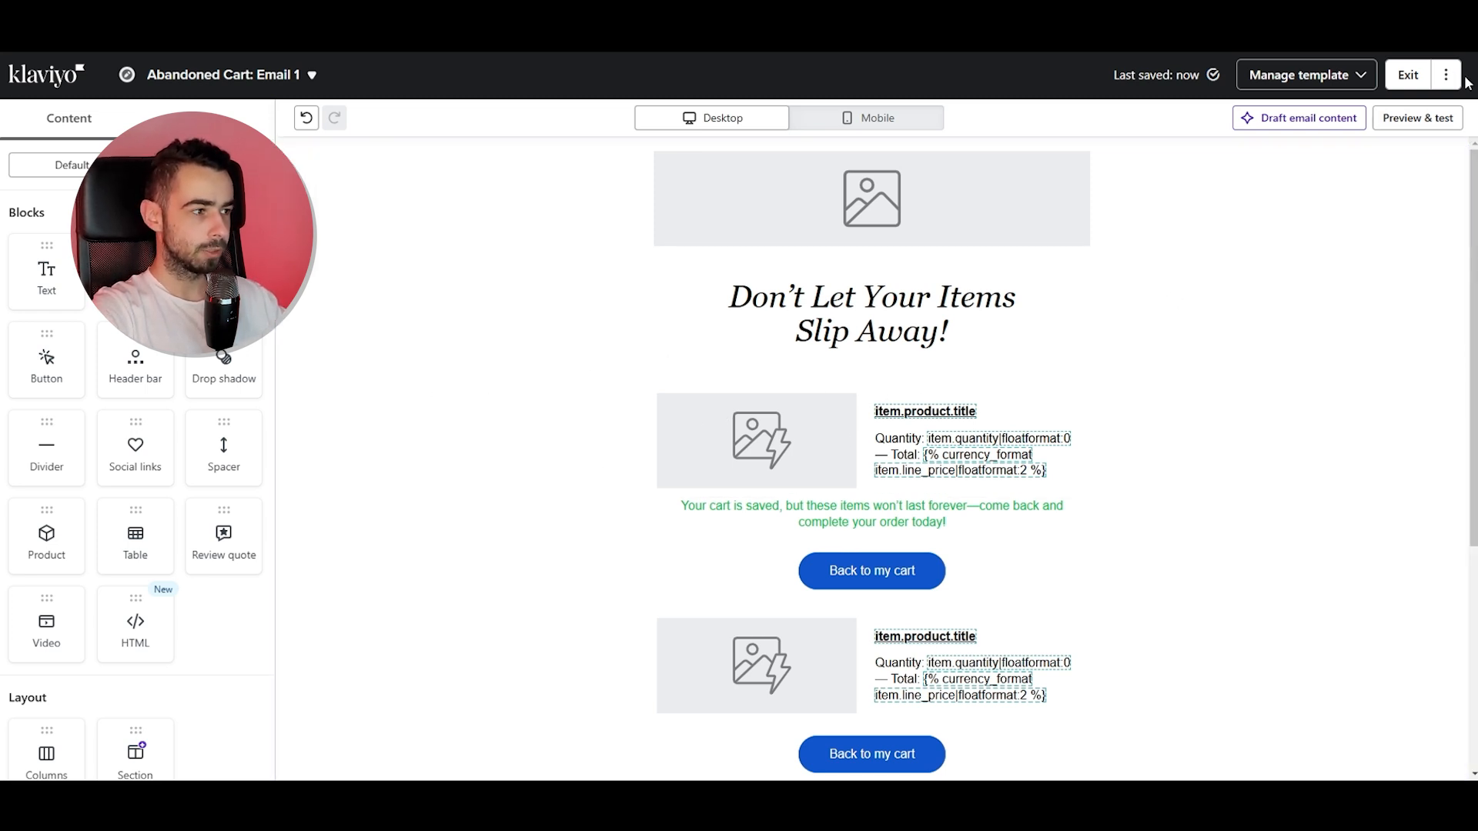
{"action": "left_click", "coordinate": [1410, 74]}
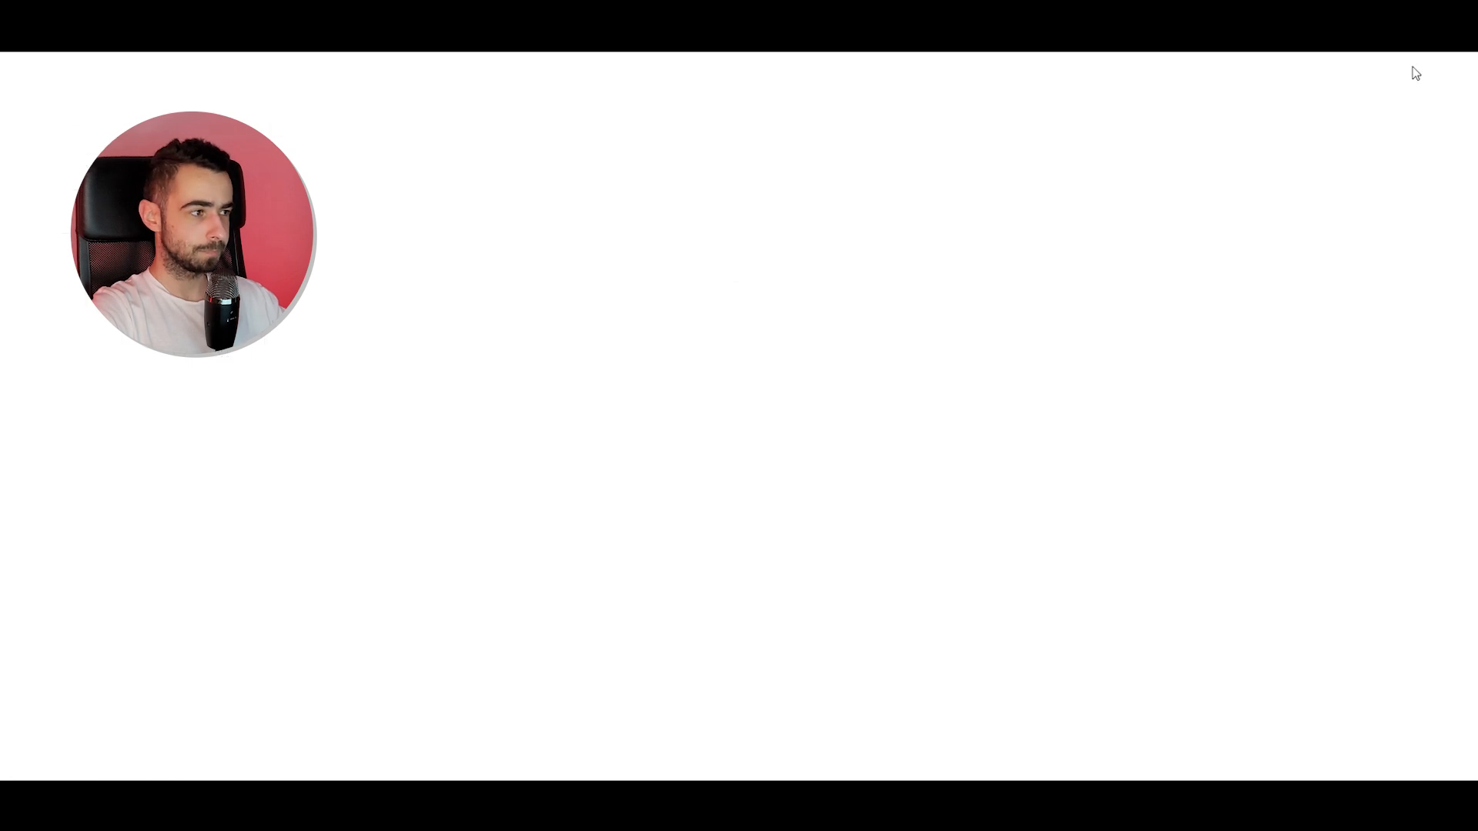
{"action": "left_click", "coordinate": [1440, 73]}
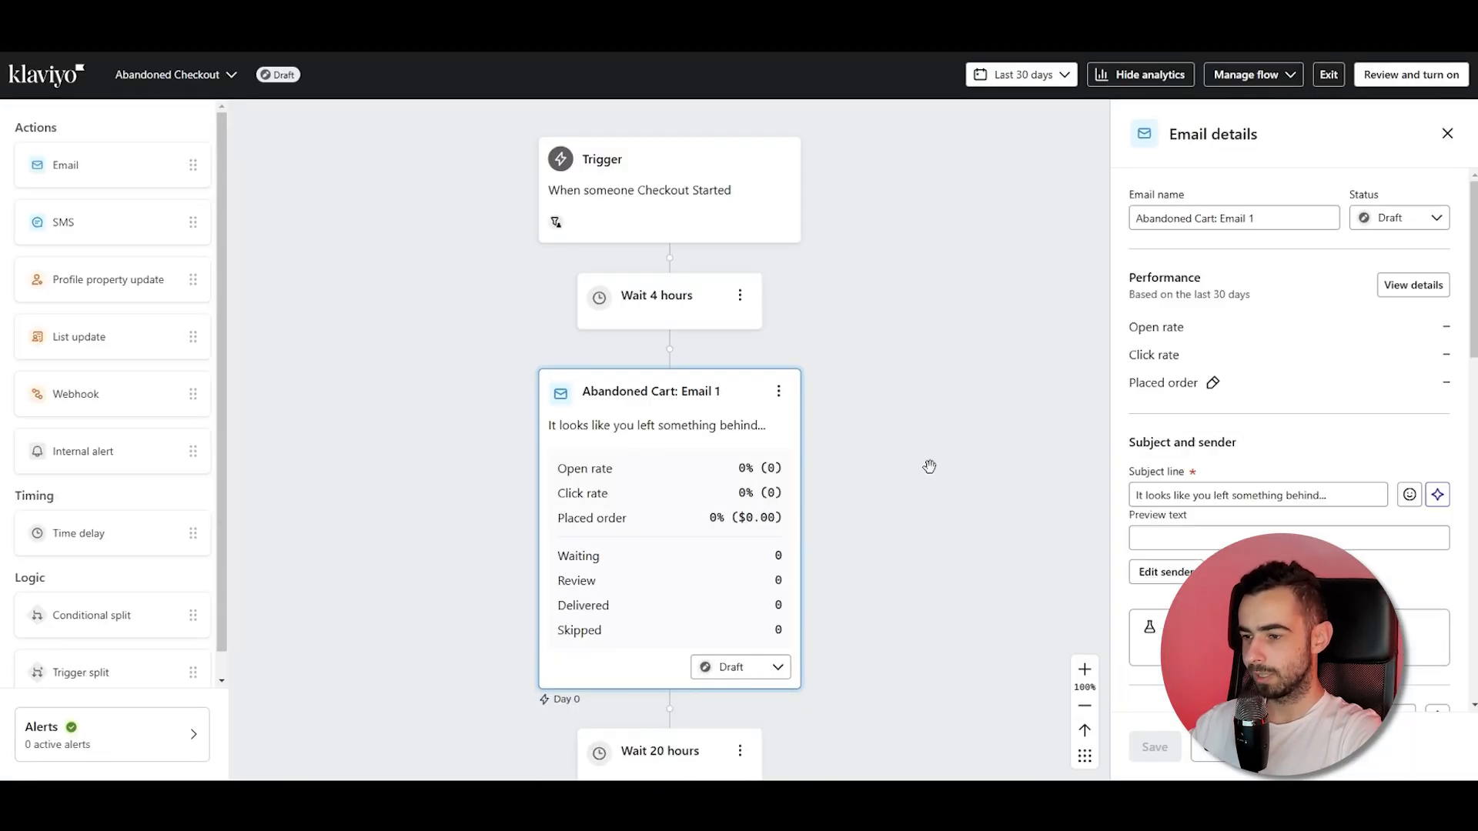
Close the email details panel and exit the Abandoned Checkout flow to the flows list.
{"action": "scroll", "coordinate": [929, 466], "scroll_direction": "down", "scroll_amount": 2}
{"action": "scroll", "coordinate": [929, 466], "scroll_direction": "down", "scroll_amount": 2}
{"action": "scroll", "coordinate": [929, 466], "scroll_direction": "down", "scroll_amount": 4}
{"action": "scroll", "coordinate": [930, 467], "scroll_direction": "up", "scroll_amount": 1}
{"action": "scroll", "coordinate": [929, 467], "scroll_direction": "up", "scroll_amount": 3}
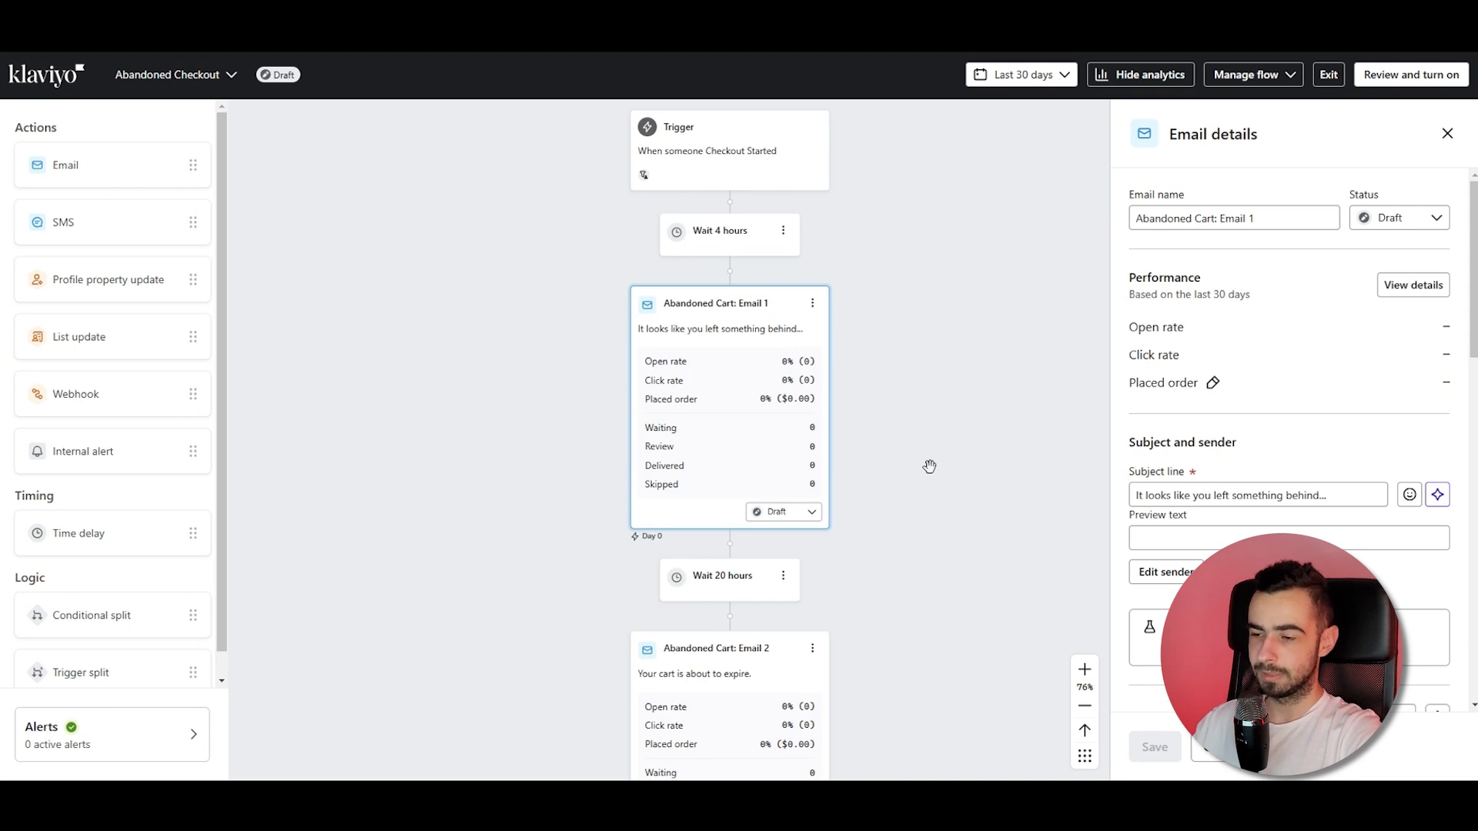
{"action": "left_click", "coordinate": [1447, 133]}
{"action": "scroll", "coordinate": [1176, 361], "scroll_direction": "down", "scroll_amount": 1, "text": "ctrl"}
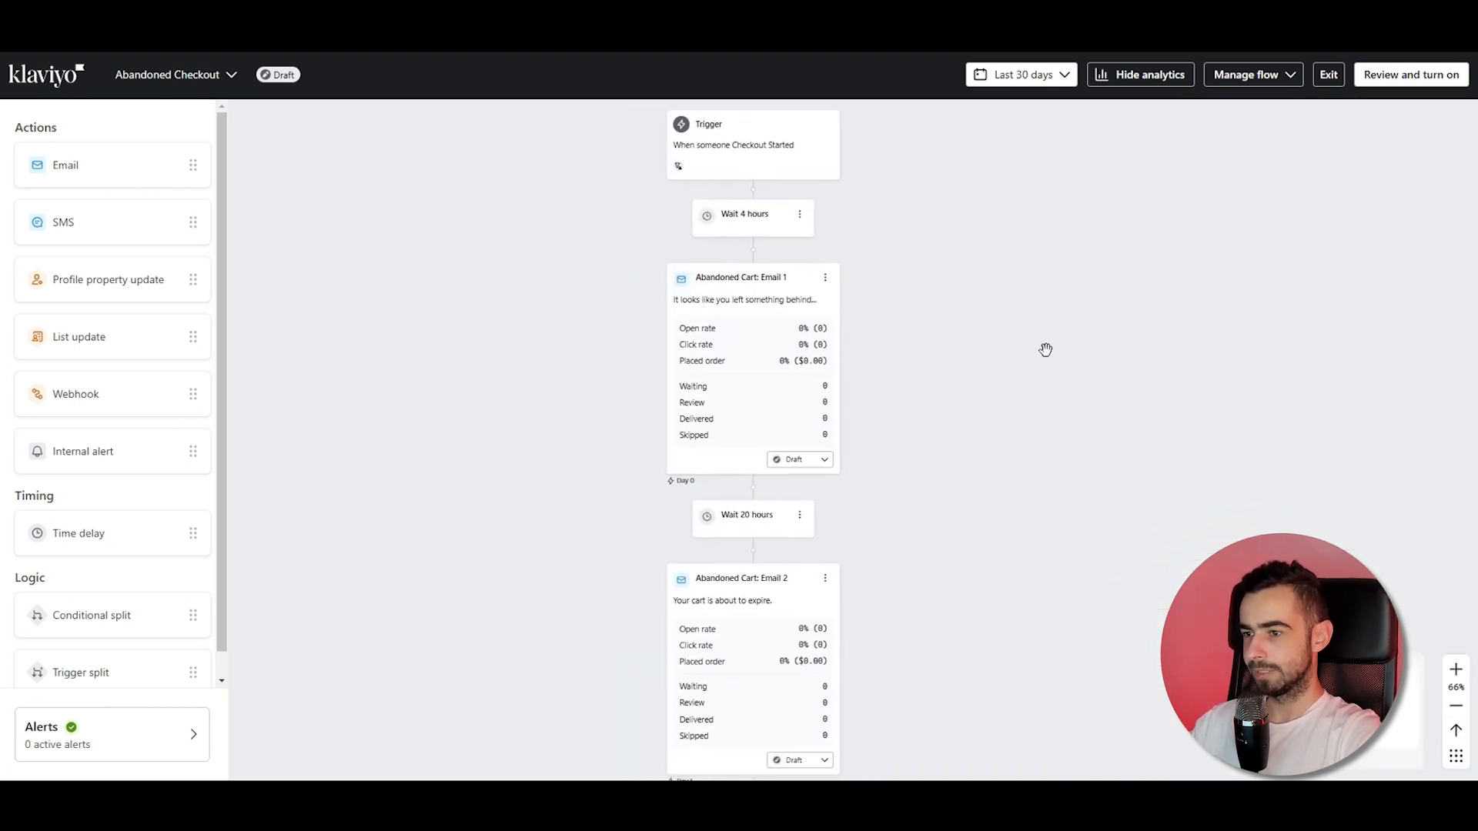
{"action": "left_click", "coordinate": [1329, 74]}
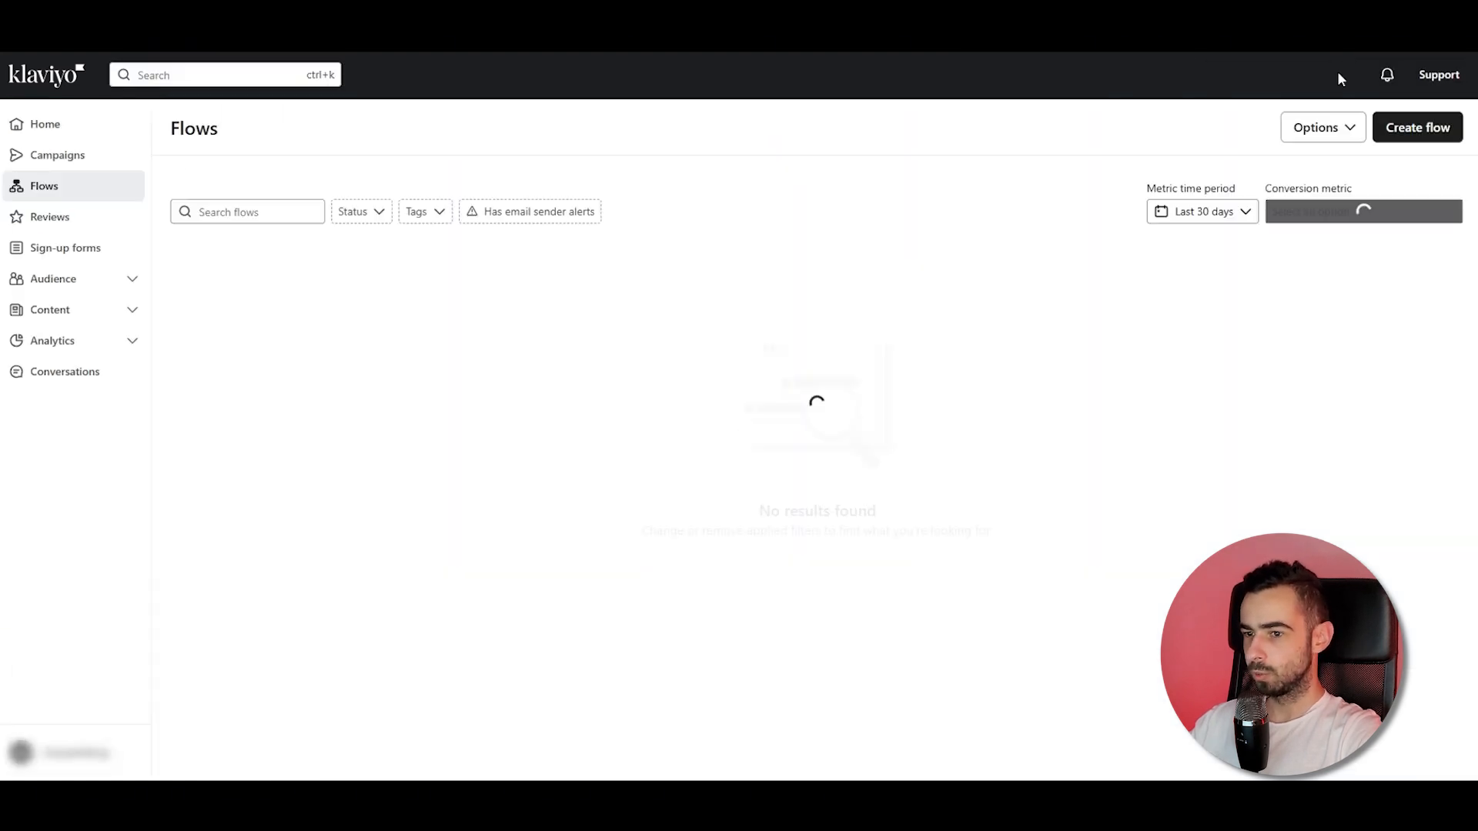
Start creating a new flow, search the templates for cart, and open the Abandoned Cart Reminder with the Shopify Added to Cart trigger.
{"action": "left_click", "coordinate": [1416, 127]}
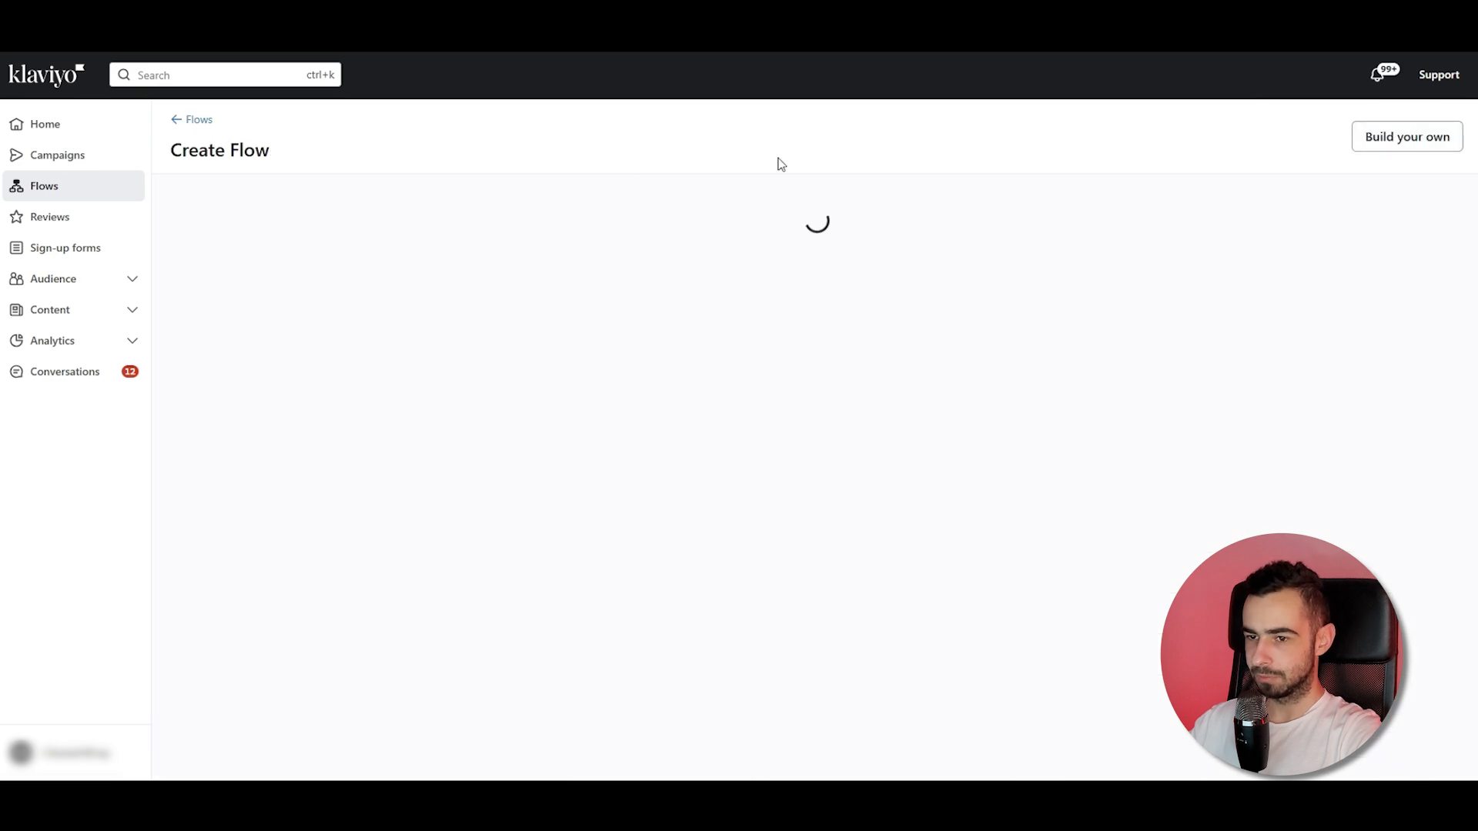
{"action": "type", "text": "cart"}
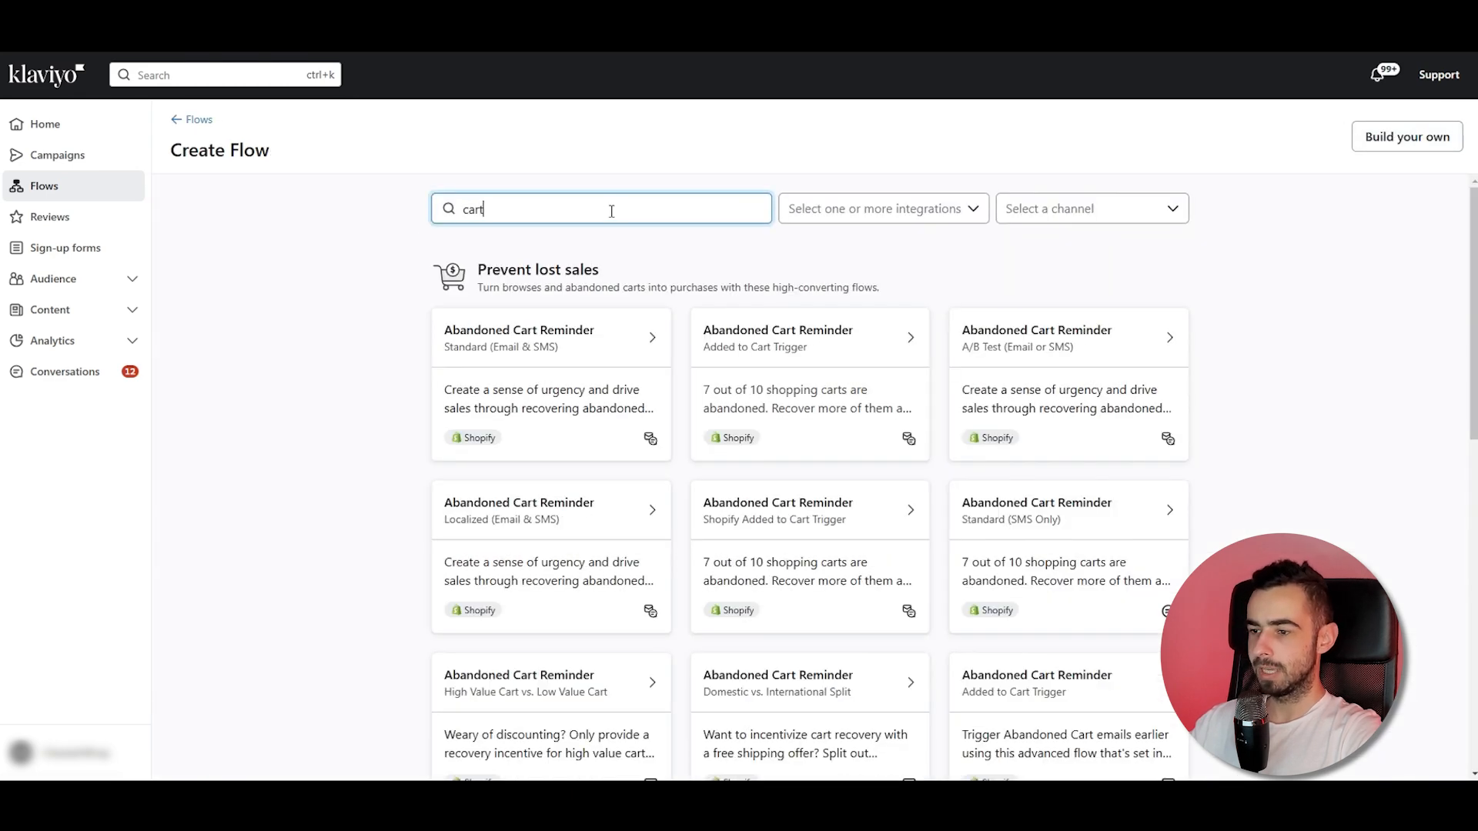
{"action": "left_click", "coordinate": [742, 510]}
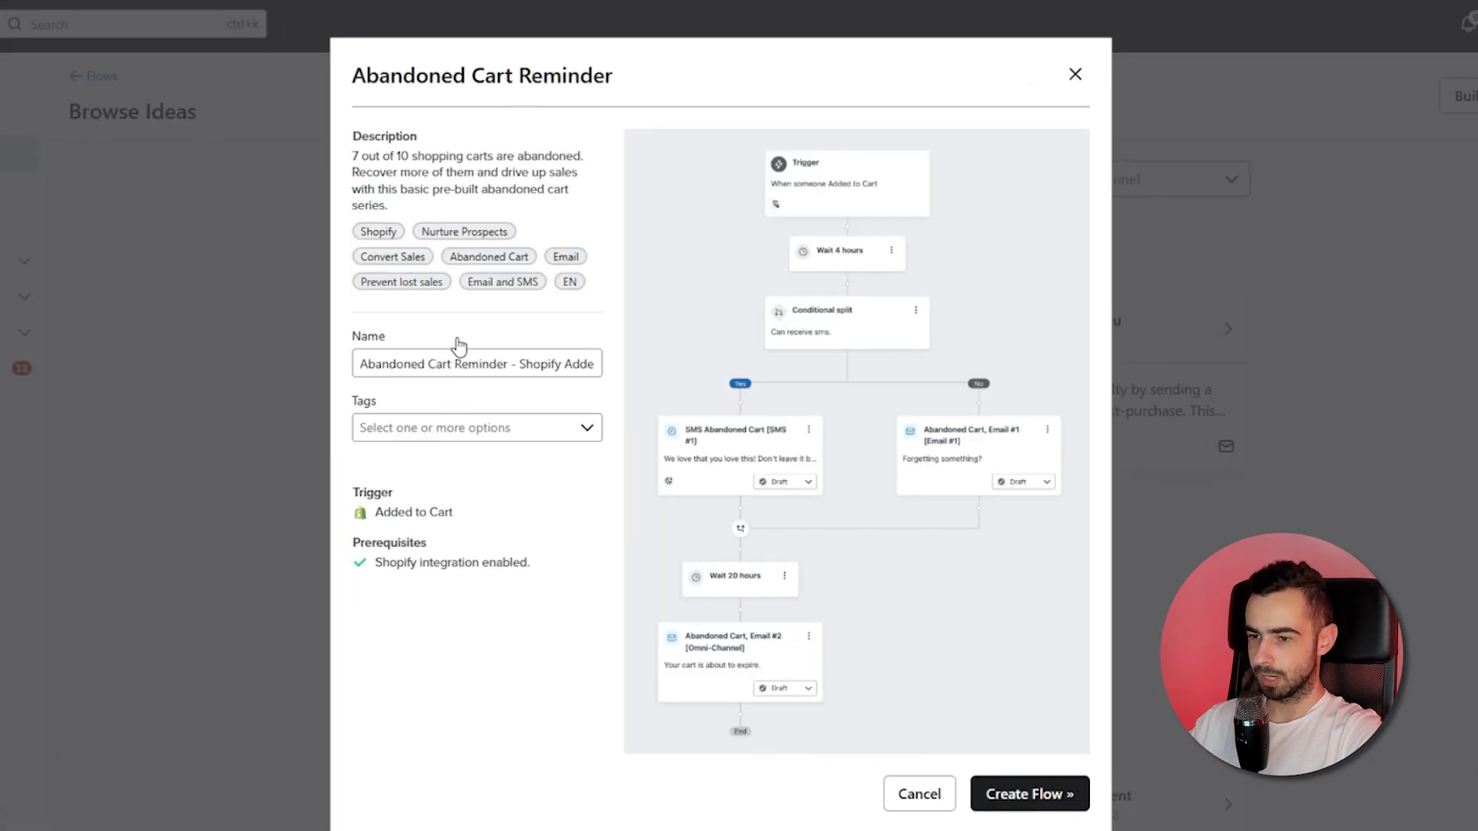
Shorten the flow name to Abandoned Cart and create the flow from the template.
{"action": "left_click_drag", "start_coordinate": [468, 516], "coordinate": [377, 509]}
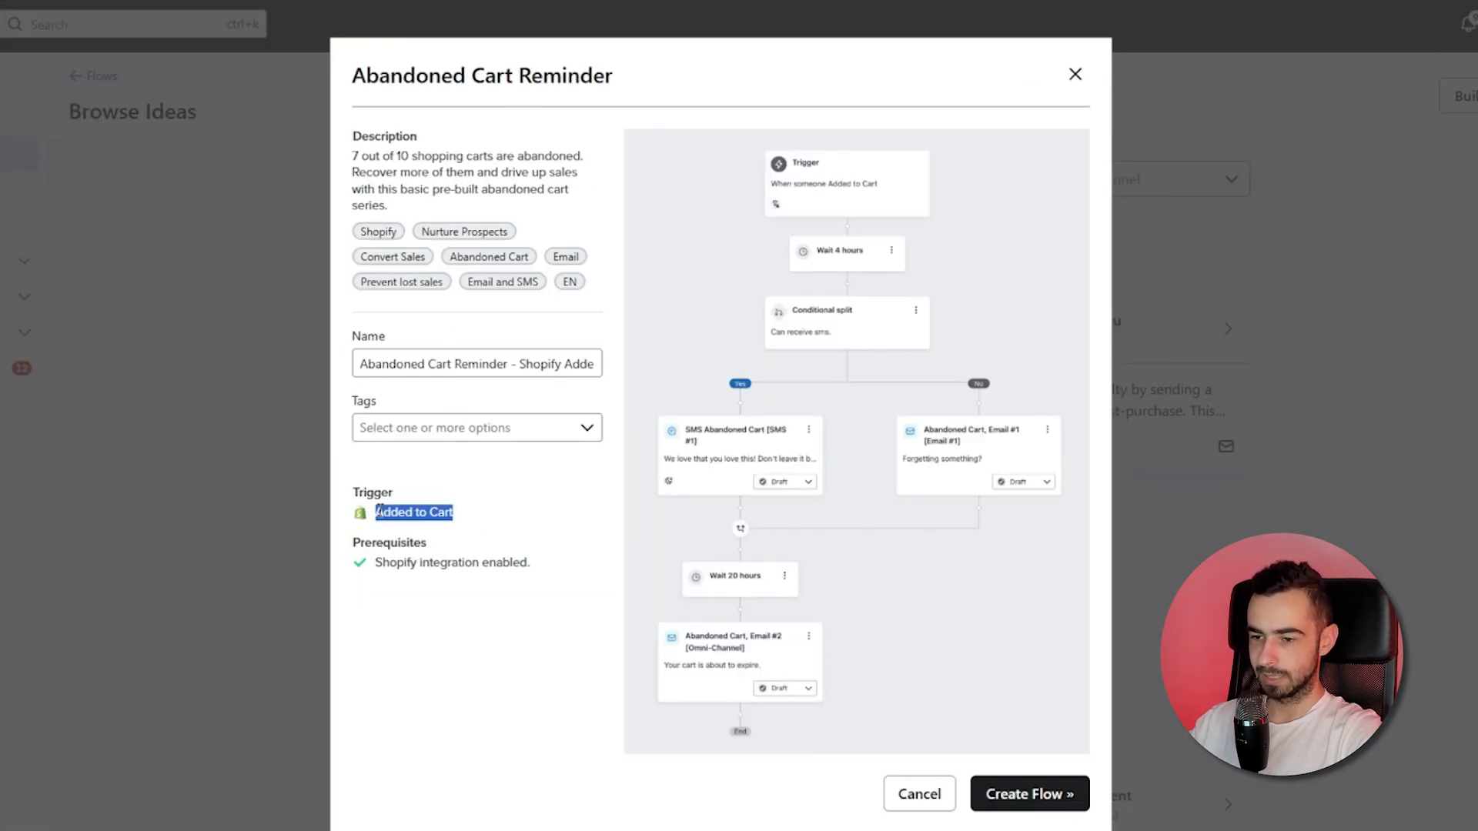
{"action": "left_click", "coordinate": [374, 525]}
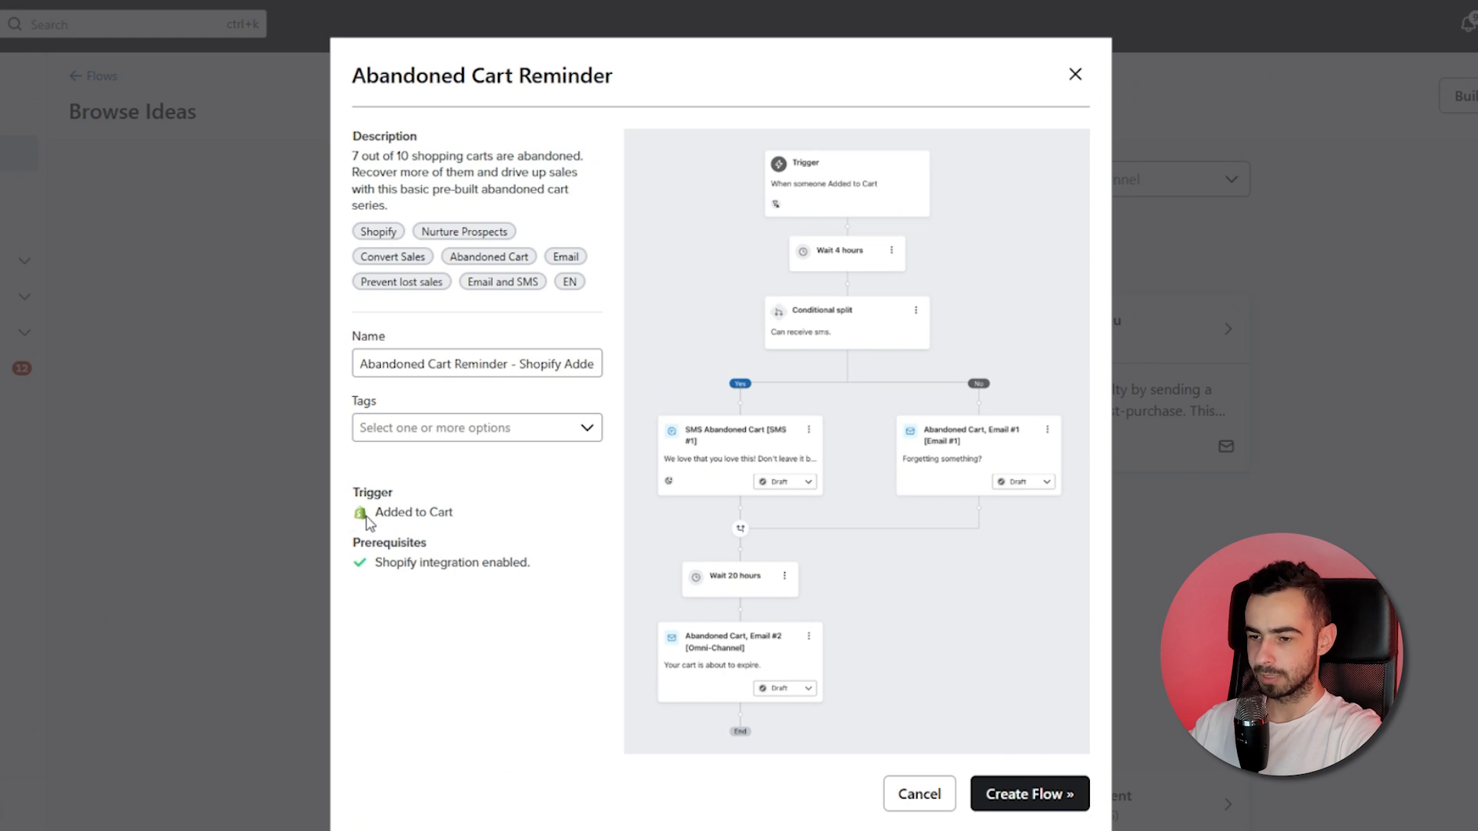
{"action": "double_click", "coordinate": [470, 363]}
{"action": "left_click_drag", "start_coordinate": [470, 363], "coordinate": [689, 359]}
{"action": "key", "text": "BackSpace"}
{"action": "left_click", "coordinate": [592, 564]}
{"action": "left_click", "coordinate": [1033, 804]}
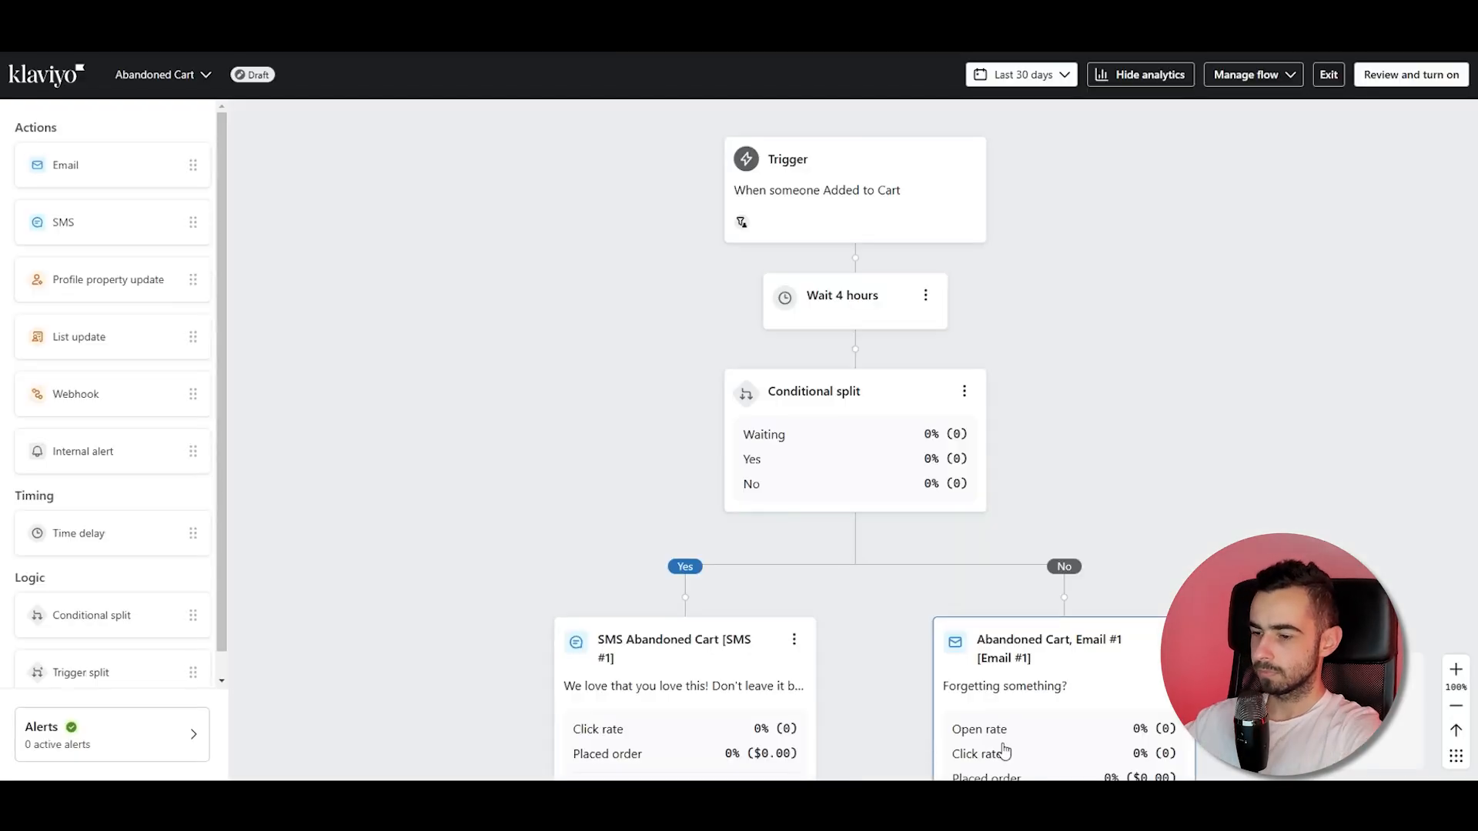
Delete the Yes path (SMS branch) of the conditional split.
{"action": "scroll", "coordinate": [1240, 343], "scroll_direction": "down", "scroll_amount": 2}
{"action": "left_click_drag", "start_coordinate": [1240, 343], "coordinate": [1050, 272]}
{"action": "scroll", "coordinate": [913, 292], "scroll_direction": "down", "scroll_amount": 1}
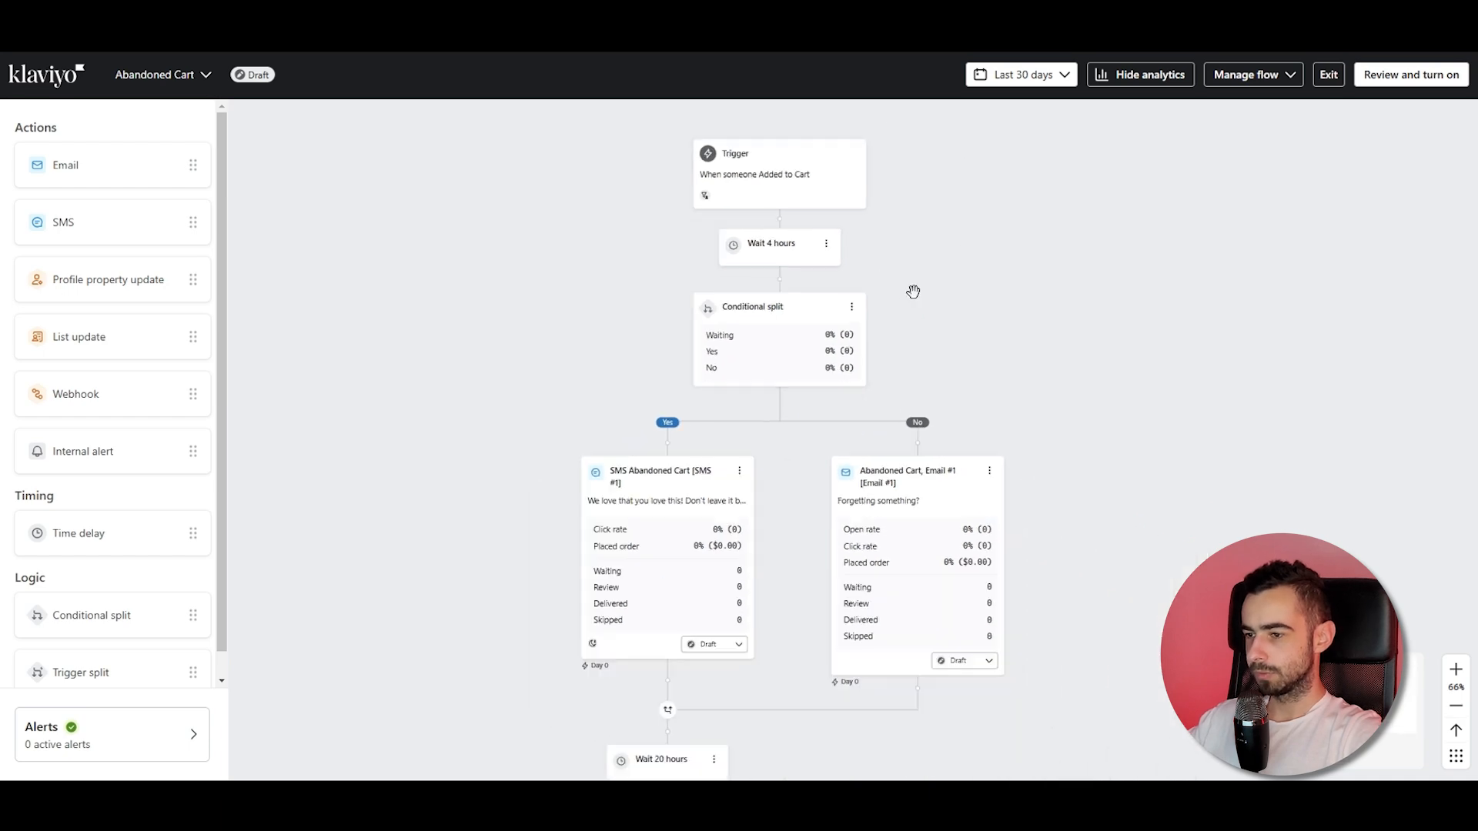
{"action": "left_click", "coordinate": [851, 307]}
{"action": "left_click", "coordinate": [869, 355]}
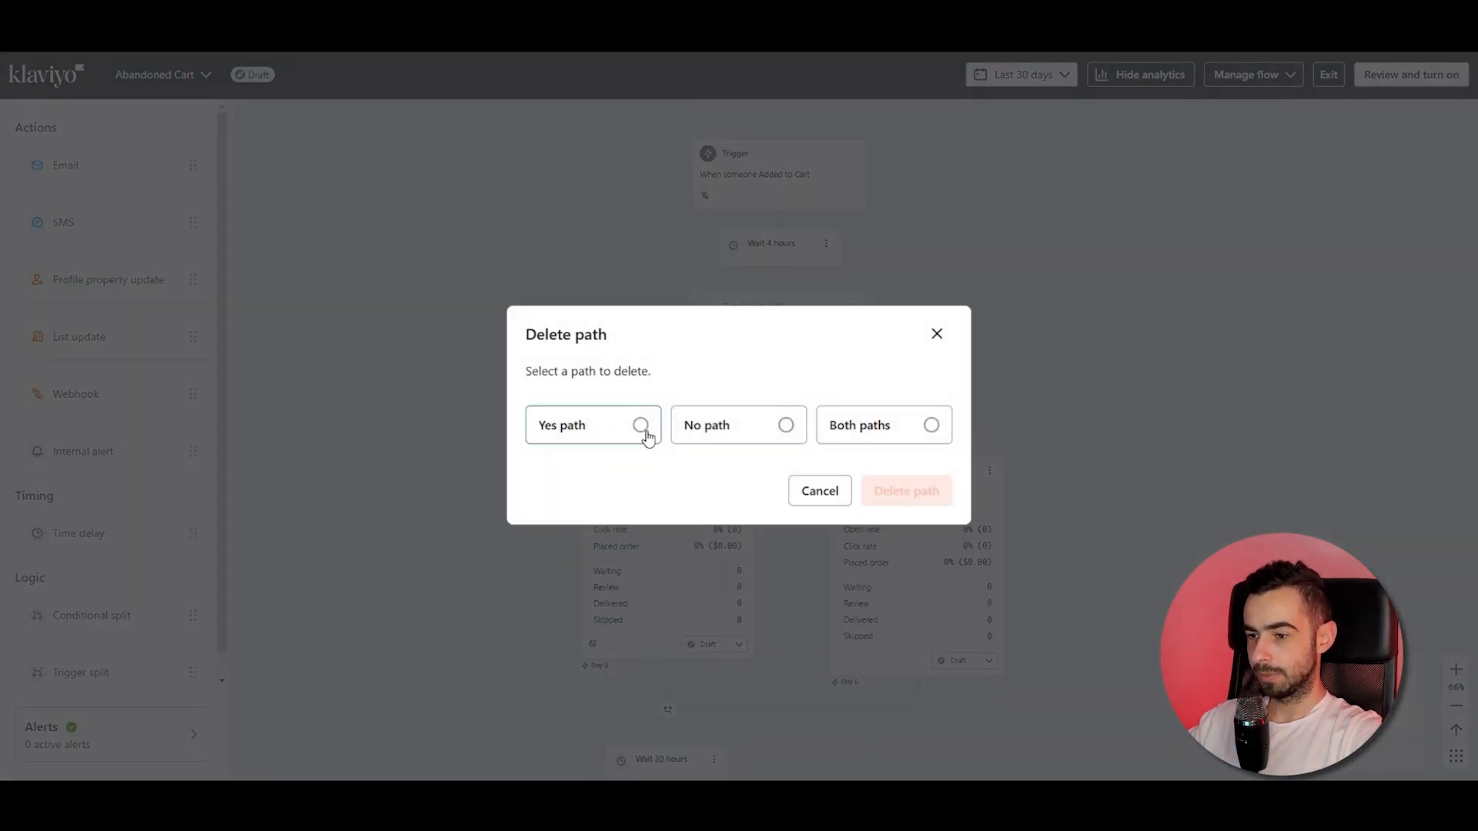
{"action": "left_click", "coordinate": [640, 426]}
{"action": "left_click", "coordinate": [897, 497]}
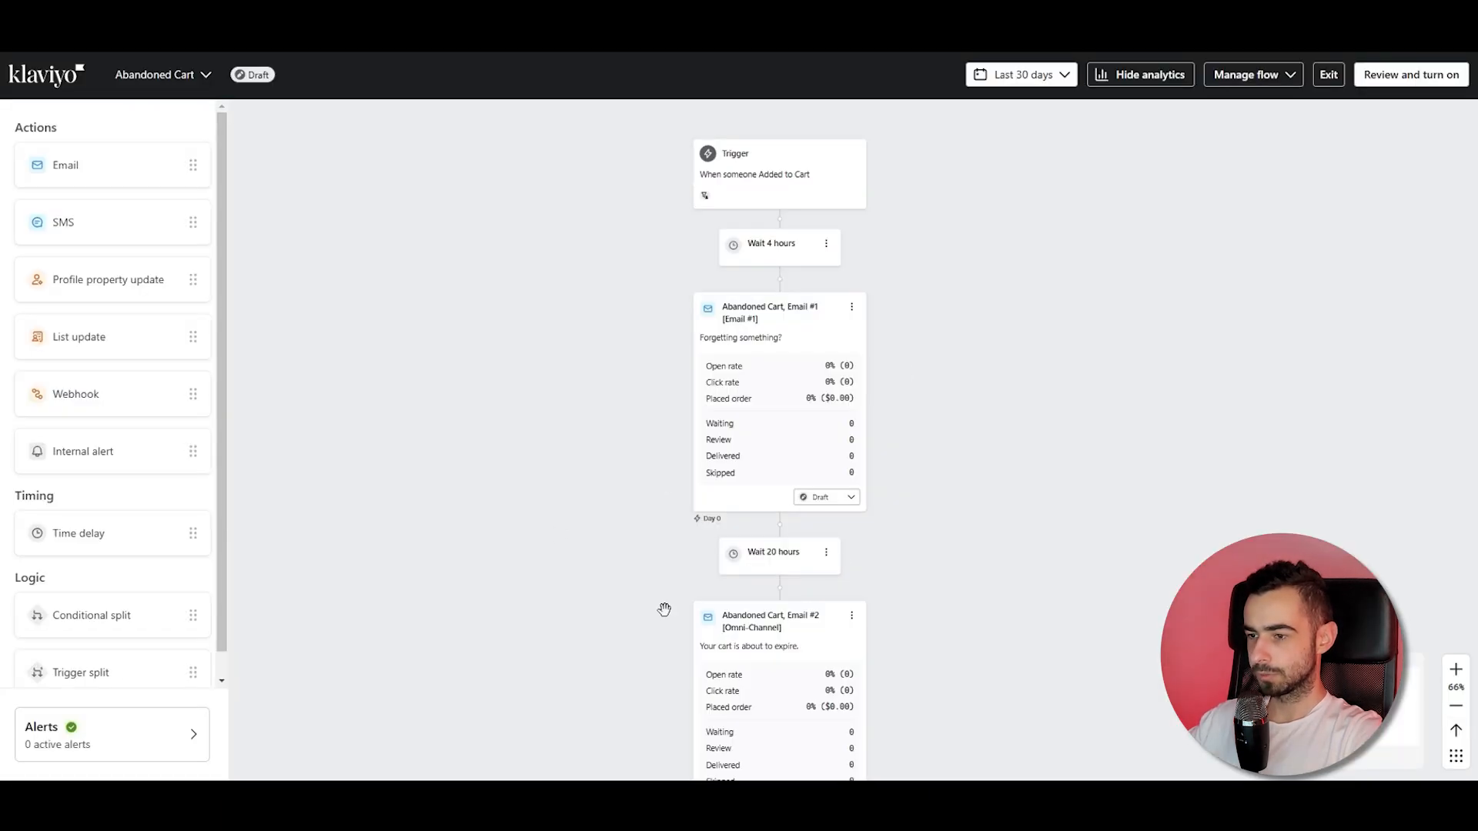
Open the trigger's profile filters and set the has-not-been-in-this-flow window to 10 days.
{"action": "left_click", "coordinate": [750, 183]}
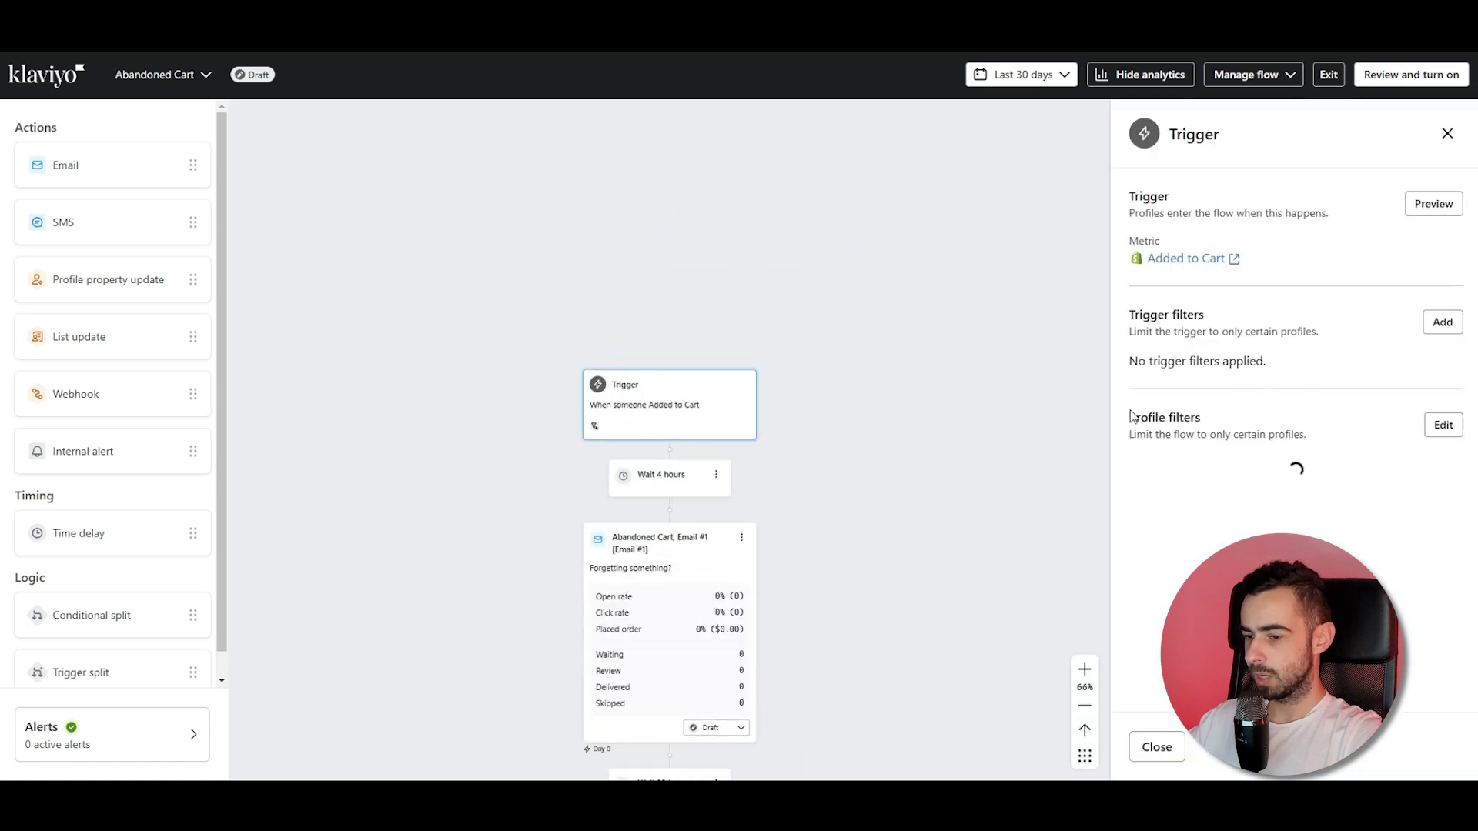
{"action": "left_click", "coordinate": [1443, 427]}
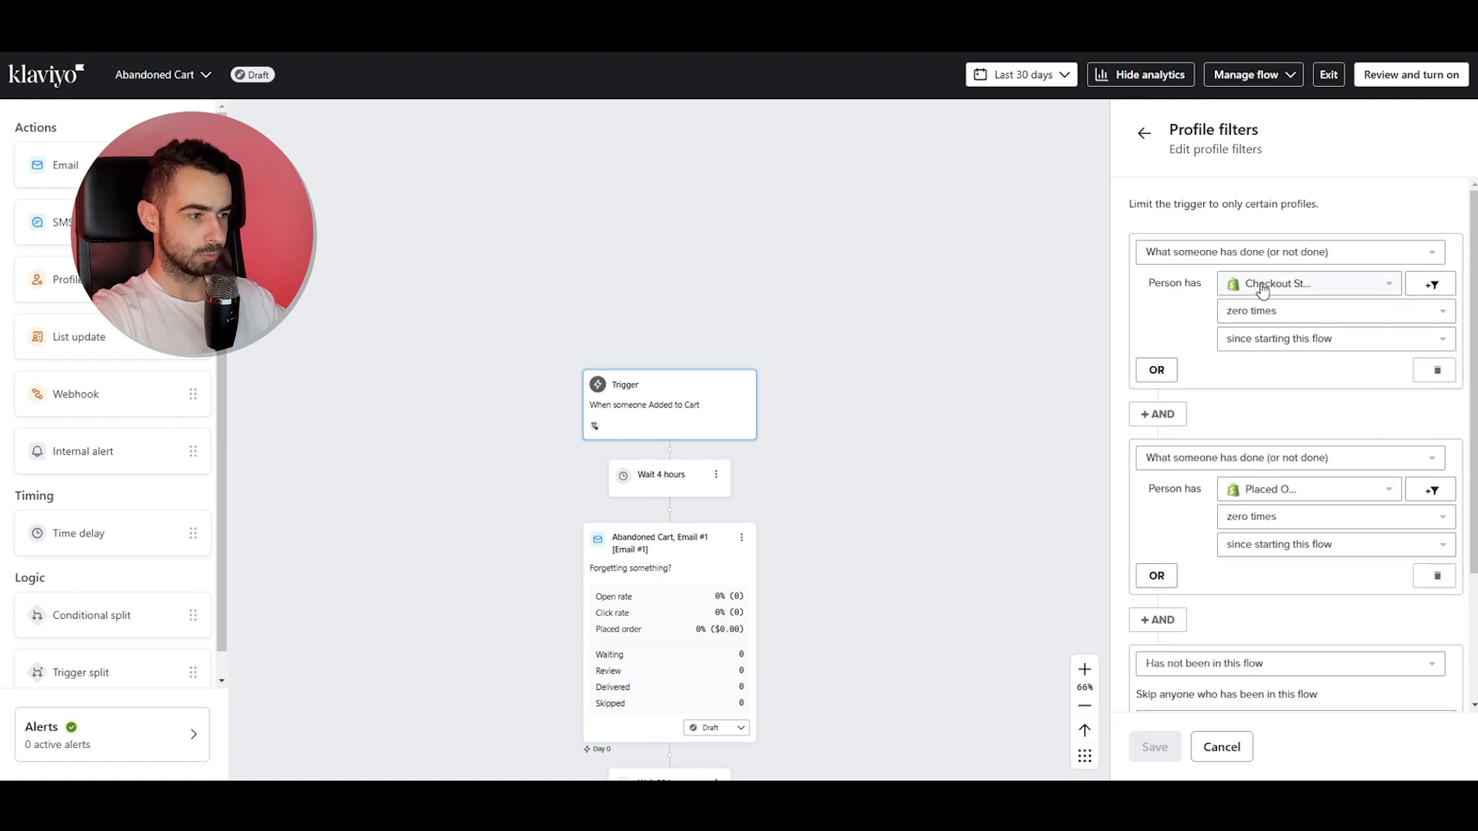
{"action": "scroll", "coordinate": [1239, 385], "scroll_direction": "down", "scroll_amount": 1}
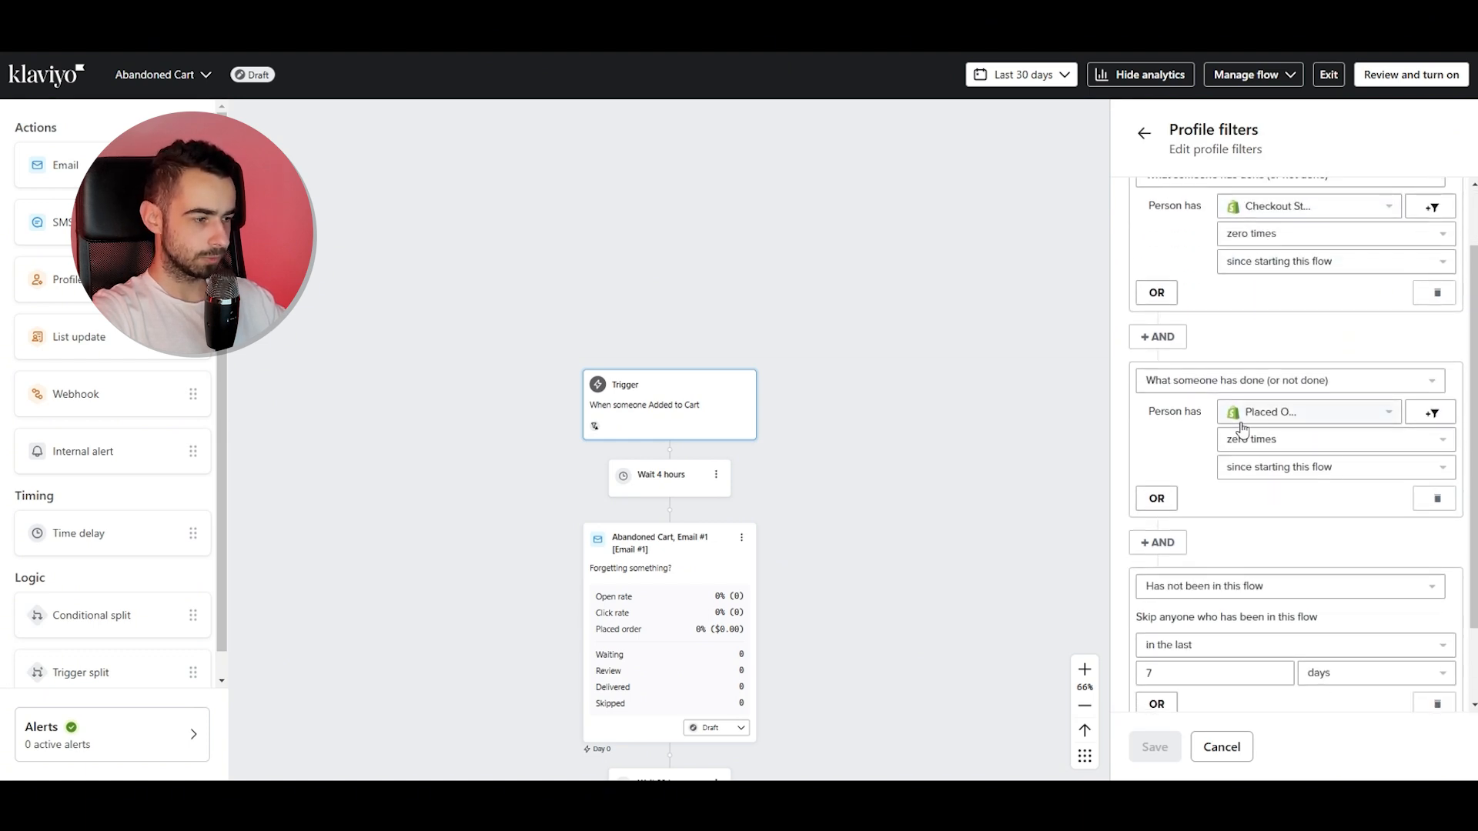
{"action": "scroll", "coordinate": [1313, 465], "scroll_direction": "down", "scroll_amount": 1}
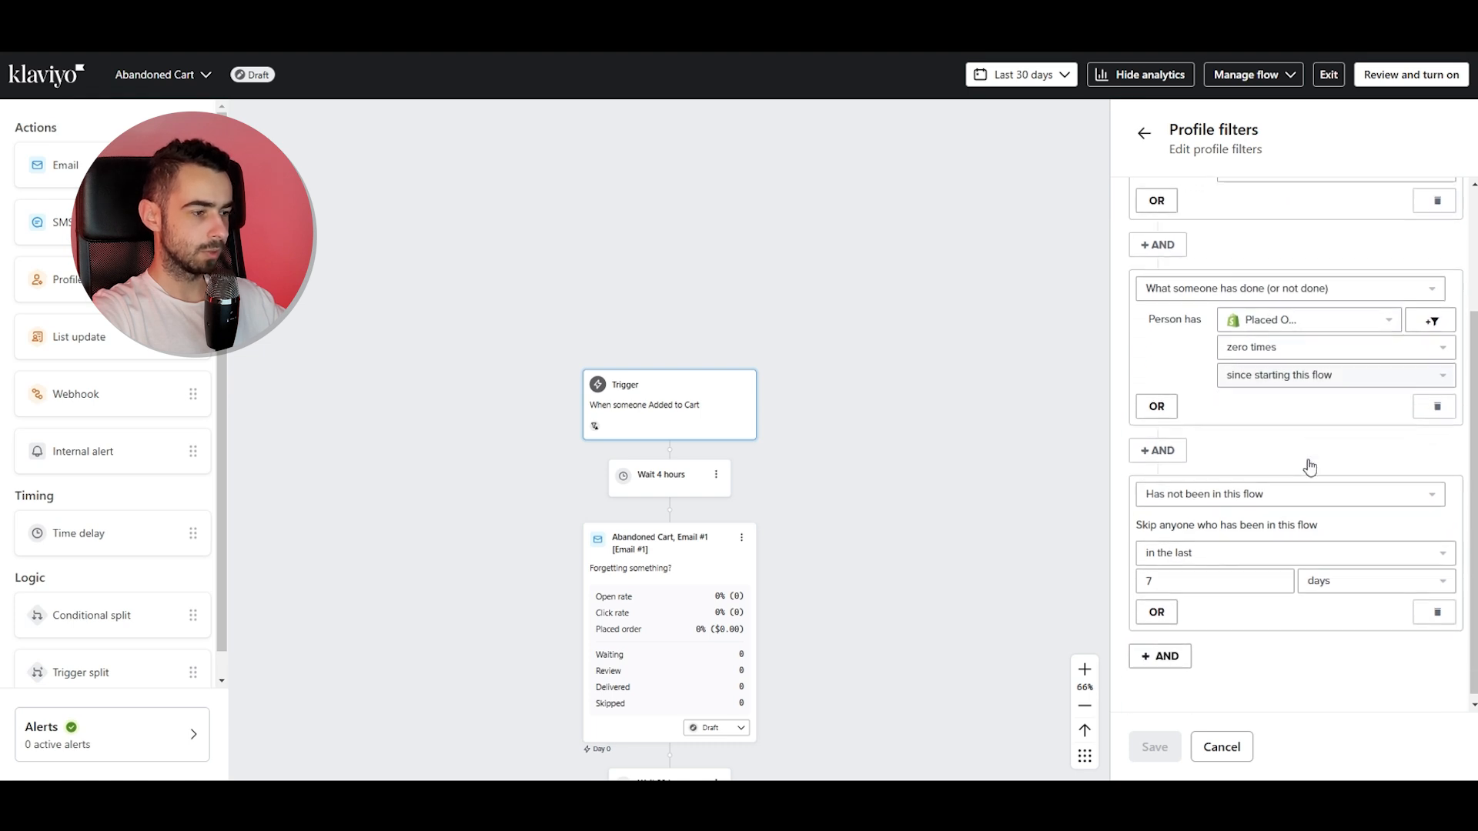
{"action": "left_click", "coordinate": [1174, 574]}
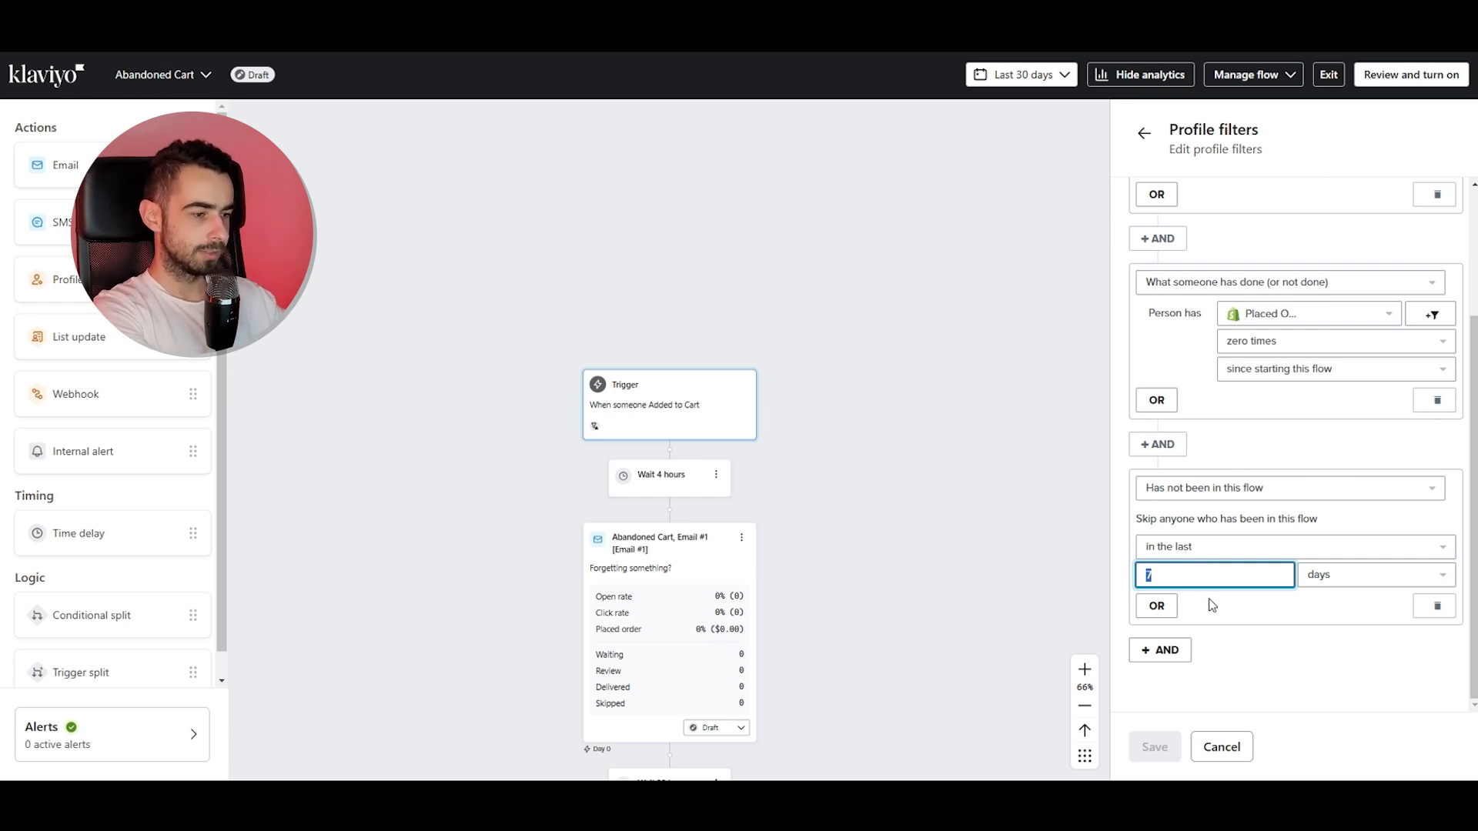
{"action": "type", "text": "10"}
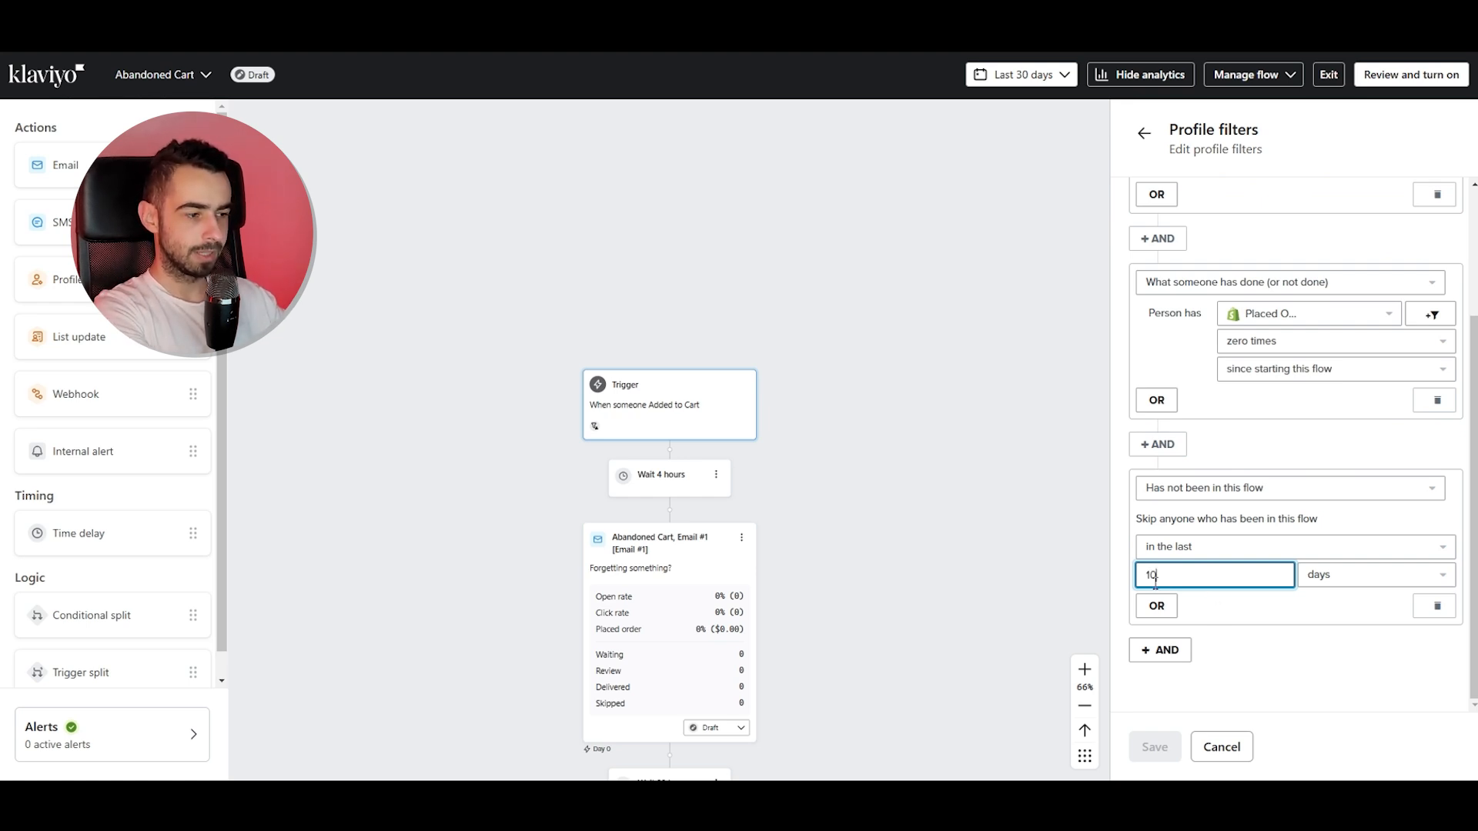
{"action": "left_click", "coordinate": [1275, 666]}
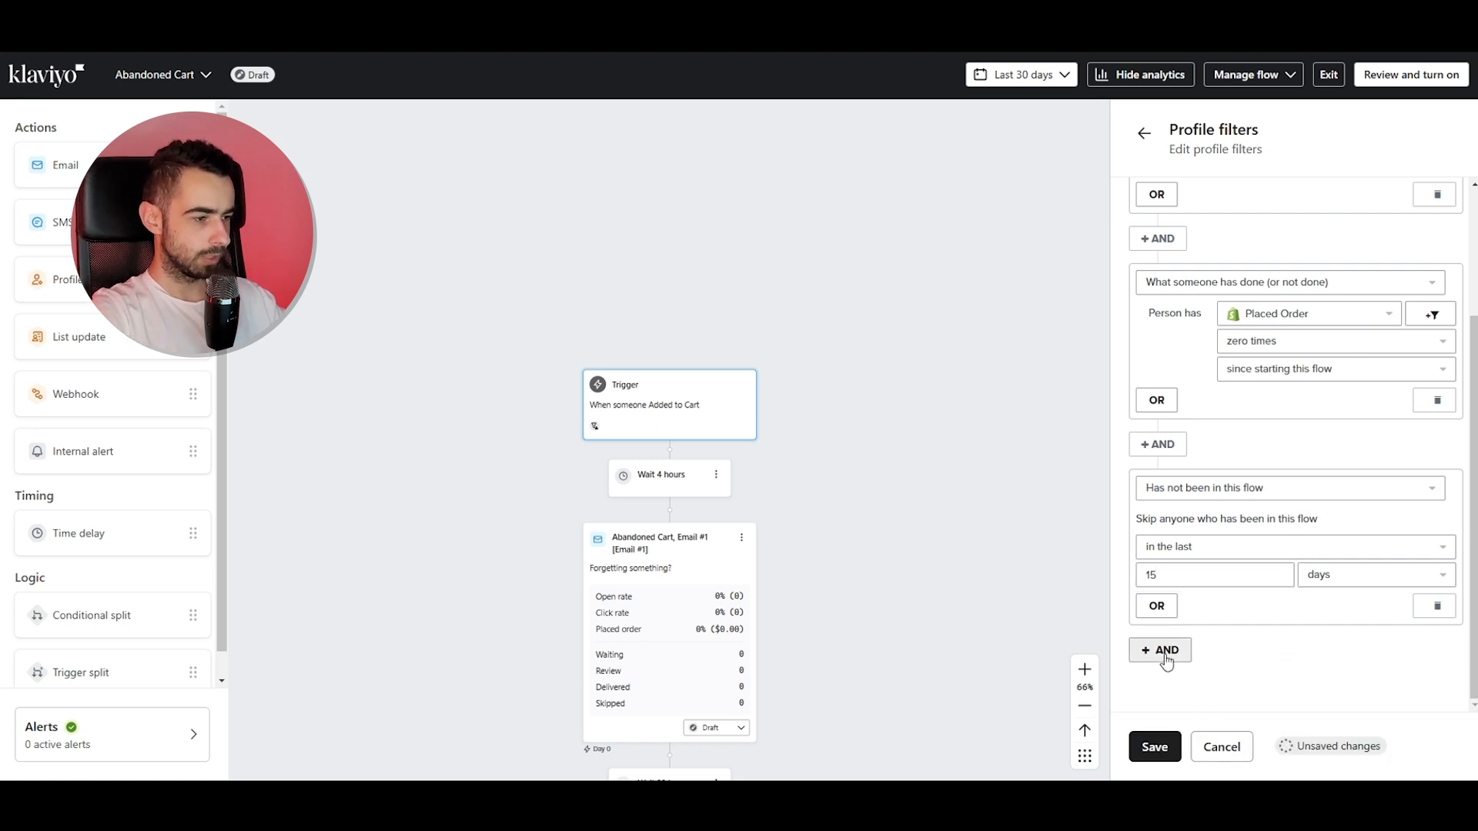
{"action": "double_click", "coordinate": [1152, 574]}
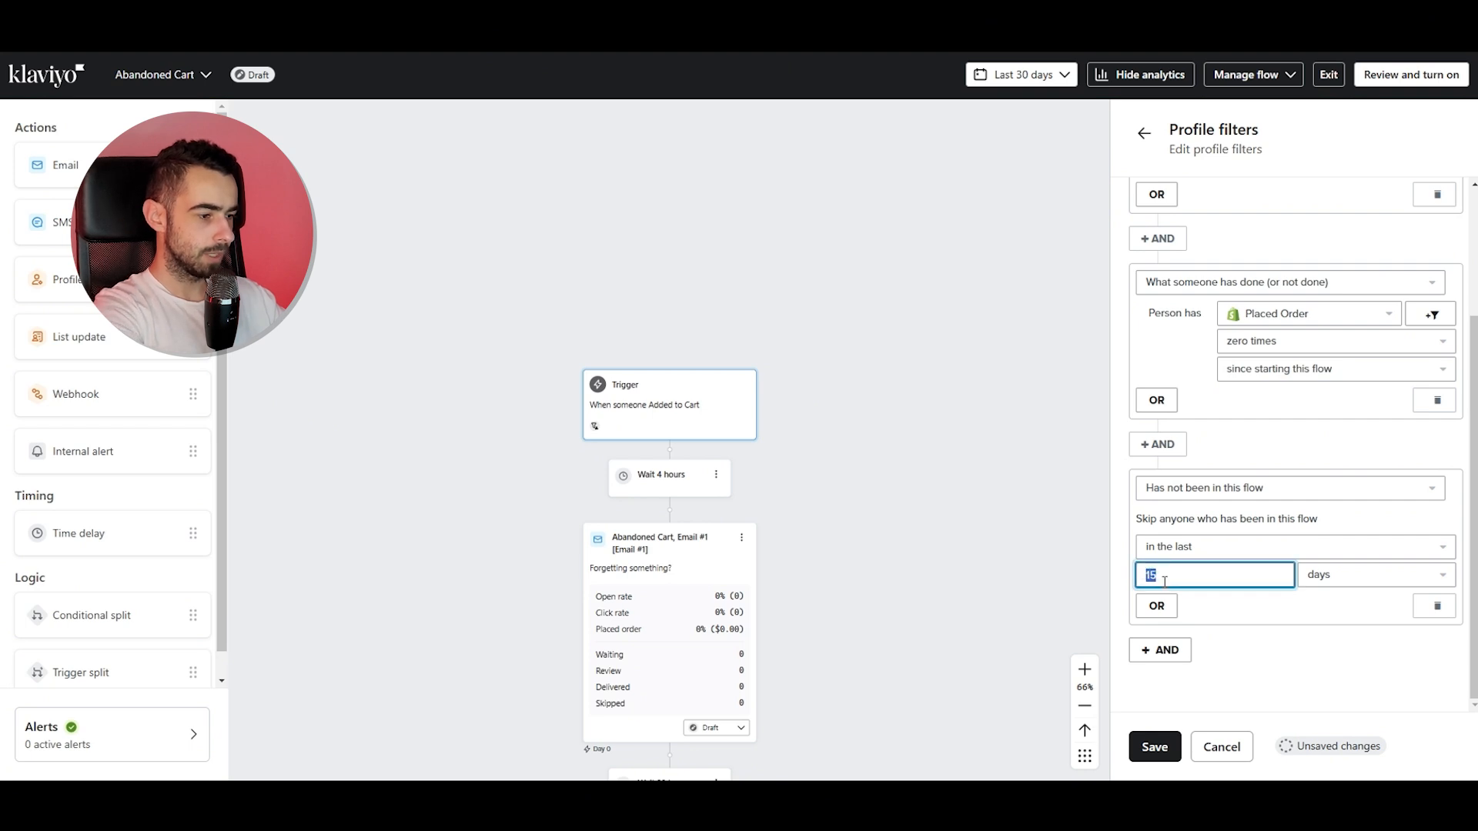
Add a filter: person has done API Added to Cart zero times in the last 2 days.
{"action": "left_click", "coordinate": [1159, 650]}
{"action": "scroll", "coordinate": [1244, 604], "scroll_direction": "down", "scroll_amount": 2}
{"action": "left_click", "coordinate": [1208, 627]}
{"action": "left_click", "coordinate": [1237, 402]}
{"action": "scroll", "coordinate": [1286, 501], "scroll_direction": "down", "scroll_amount": 3}
{"action": "left_click", "coordinate": [1287, 491]}
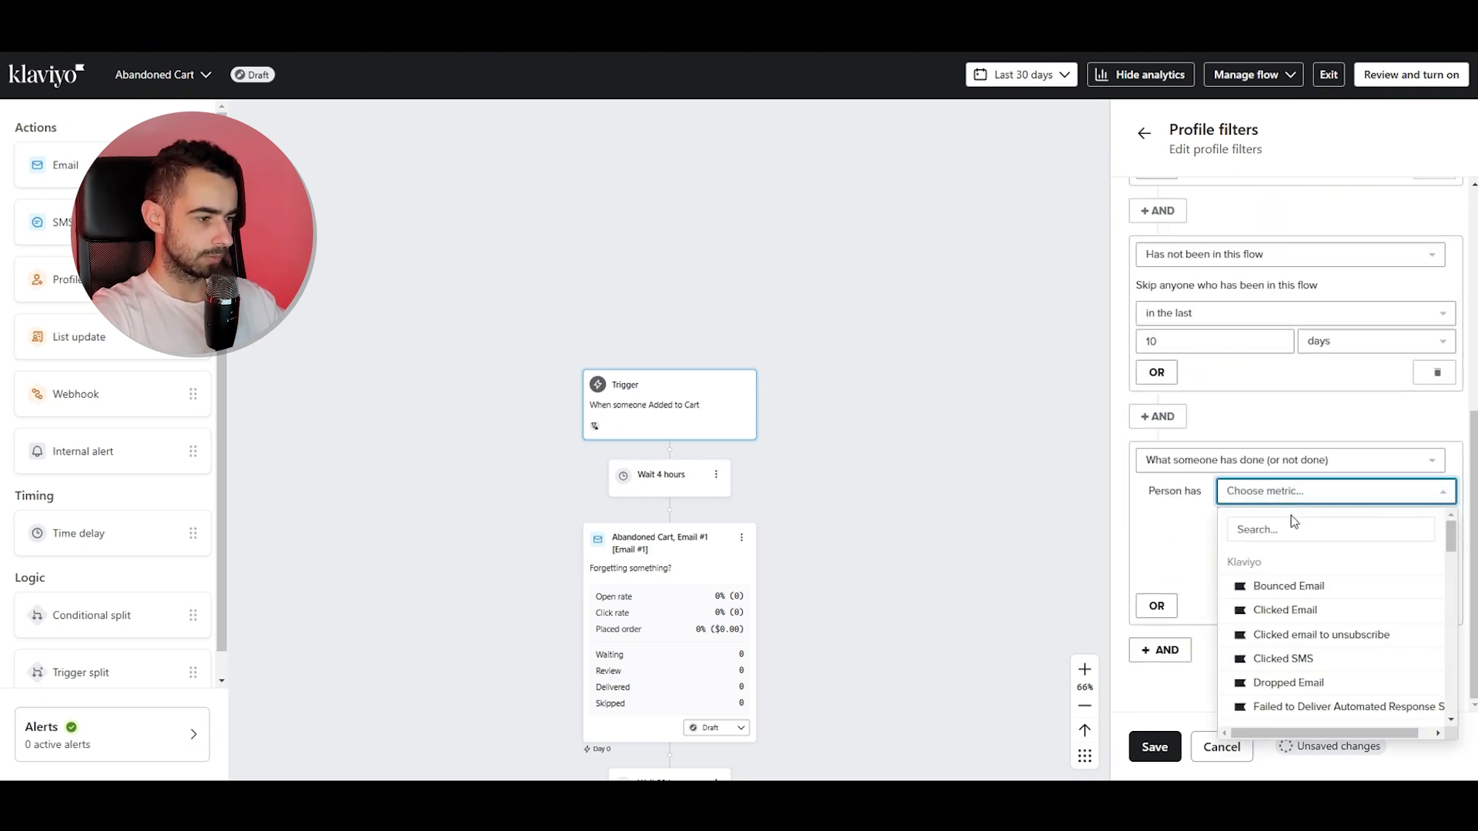
{"action": "type", "text": "ad"}
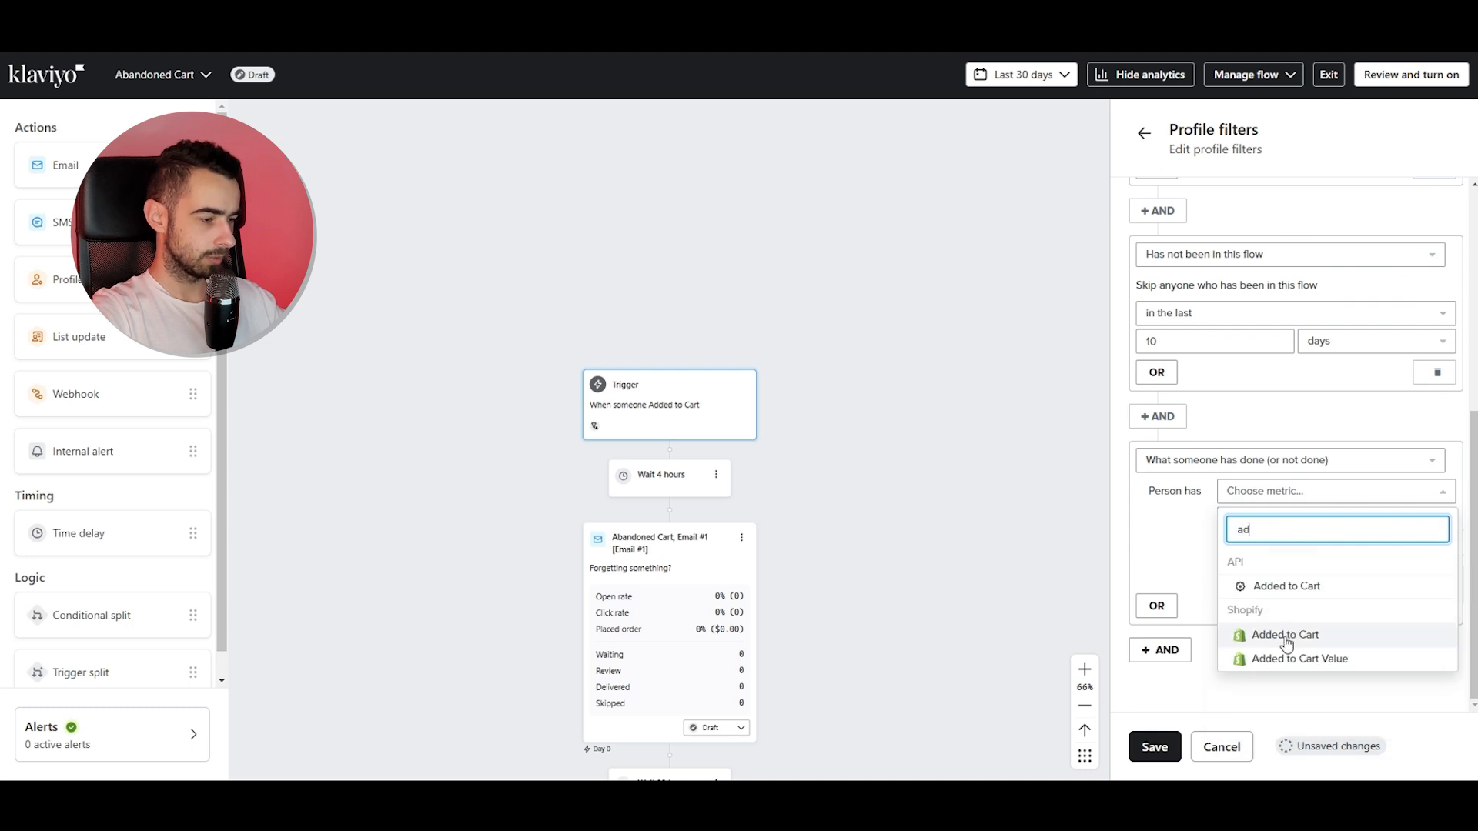
{"action": "left_click", "coordinate": [1264, 593]}
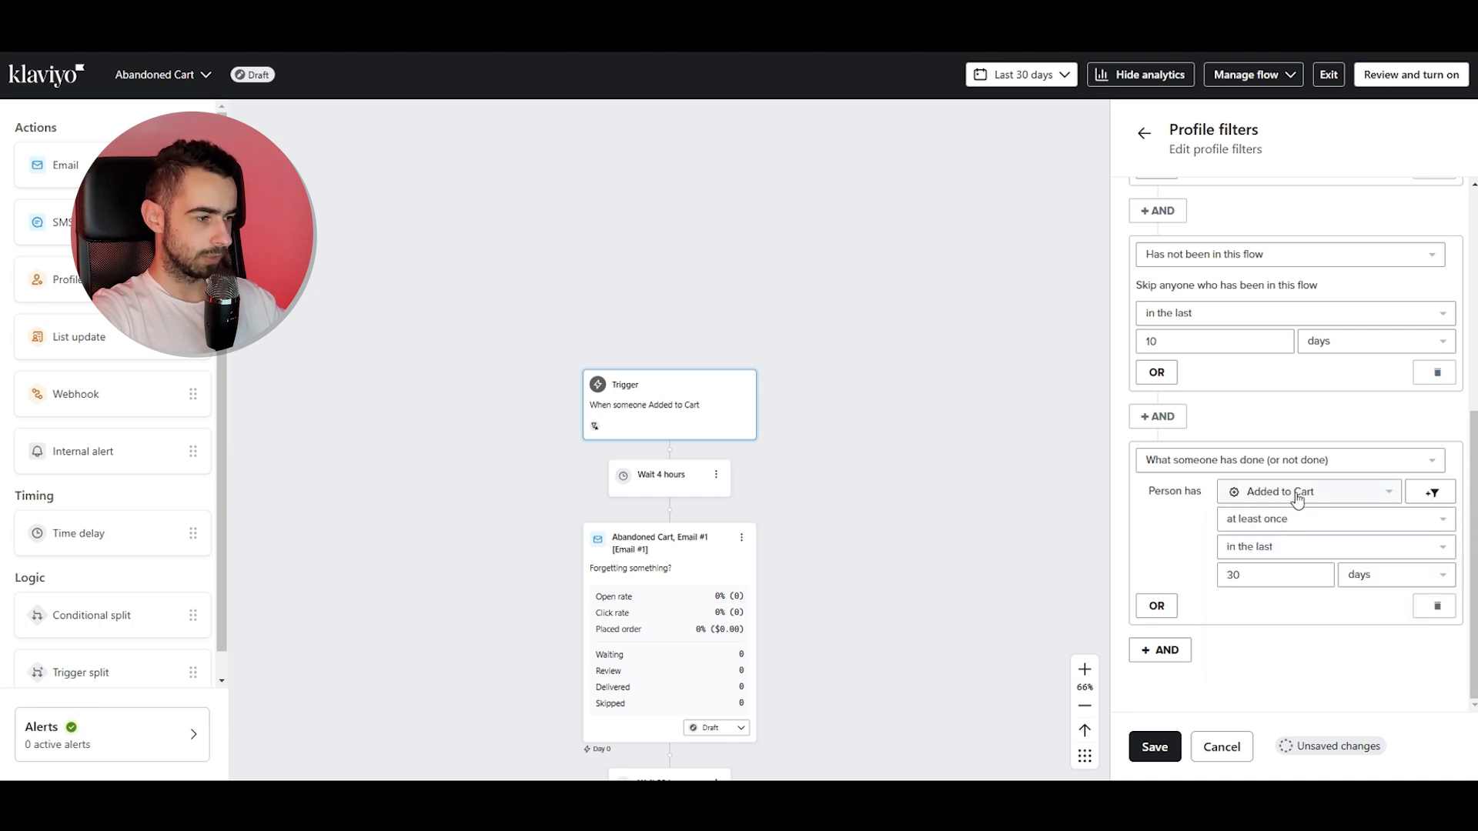
{"action": "left_click", "coordinate": [1245, 537]}
{"action": "left_click", "coordinate": [1255, 541]}
{"action": "left_click_drag", "start_coordinate": [1274, 576], "coordinate": [1219, 579]}
{"action": "type", "text": "2"}
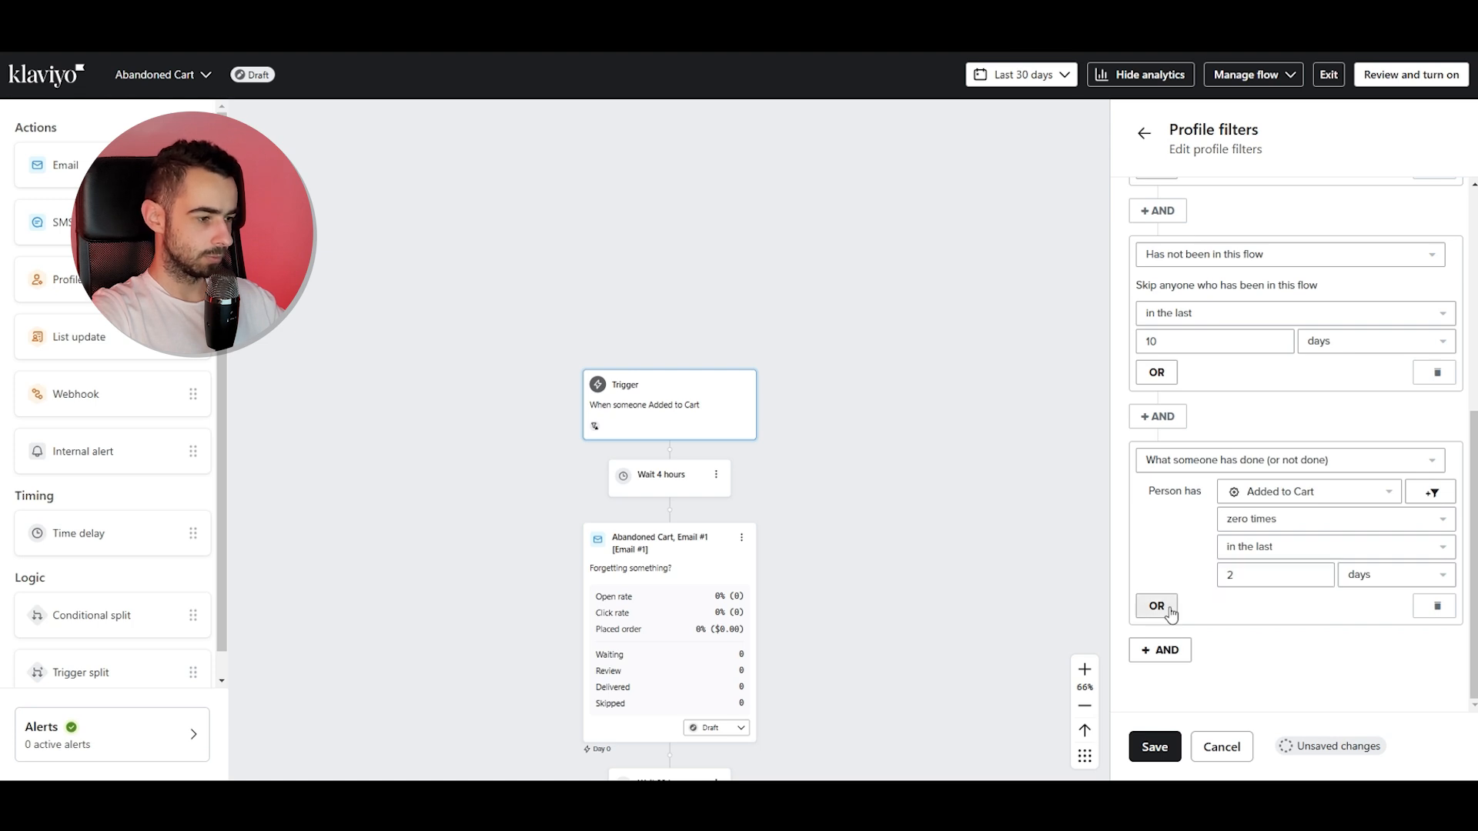
Add another what-someone-has-done filter using the Shopify Added to Cart metric.
{"action": "left_click", "coordinate": [1161, 649]}
{"action": "left_click", "coordinate": [1206, 695]}
{"action": "left_click", "coordinate": [1239, 473]}
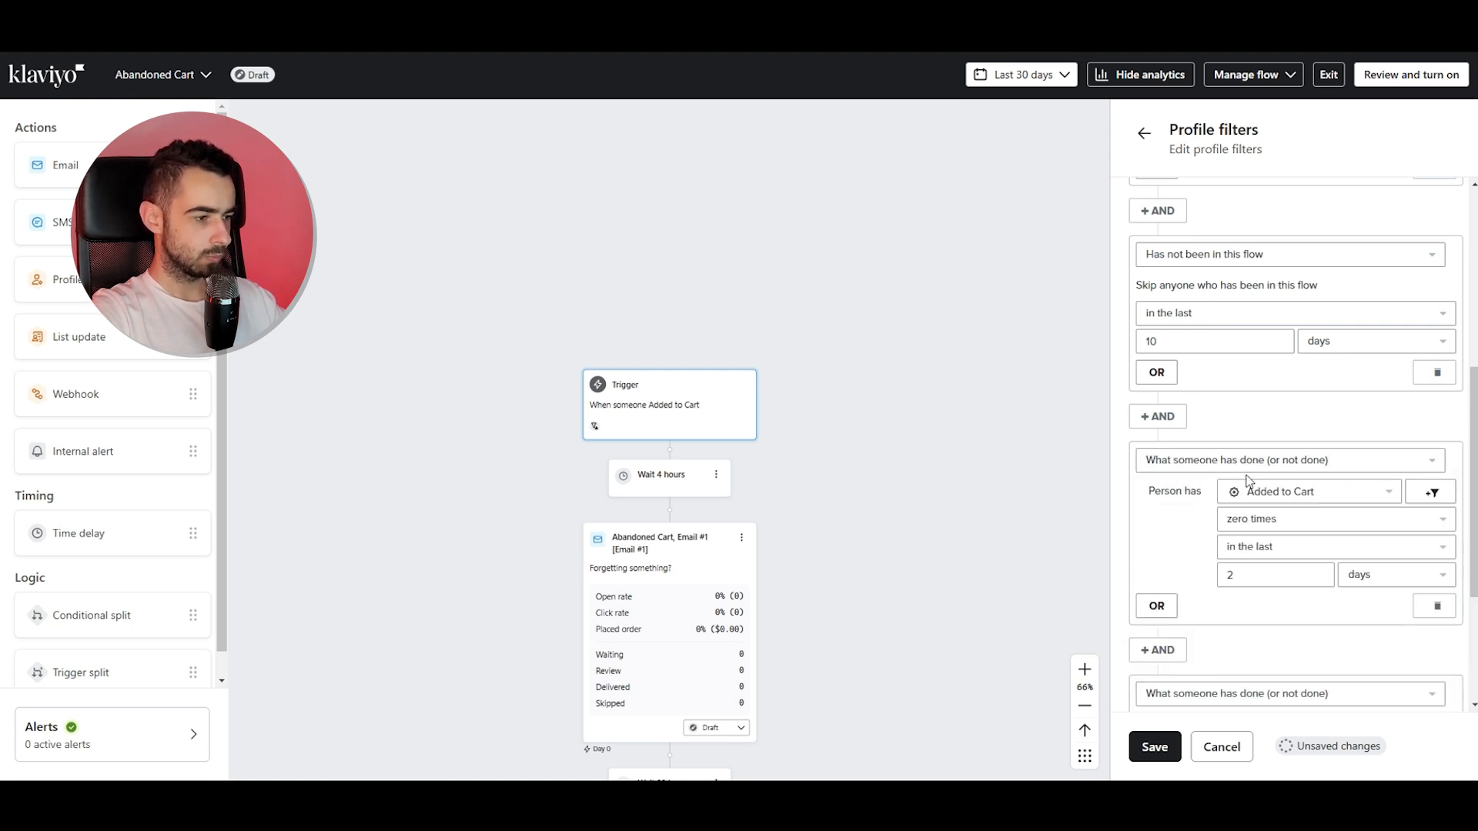
{"action": "scroll", "coordinate": [1259, 554], "scroll_direction": "down", "scroll_amount": 3}
{"action": "left_click", "coordinate": [1265, 492]}
{"action": "left_click", "coordinate": [1263, 529]}
{"action": "type", "text": "added"}
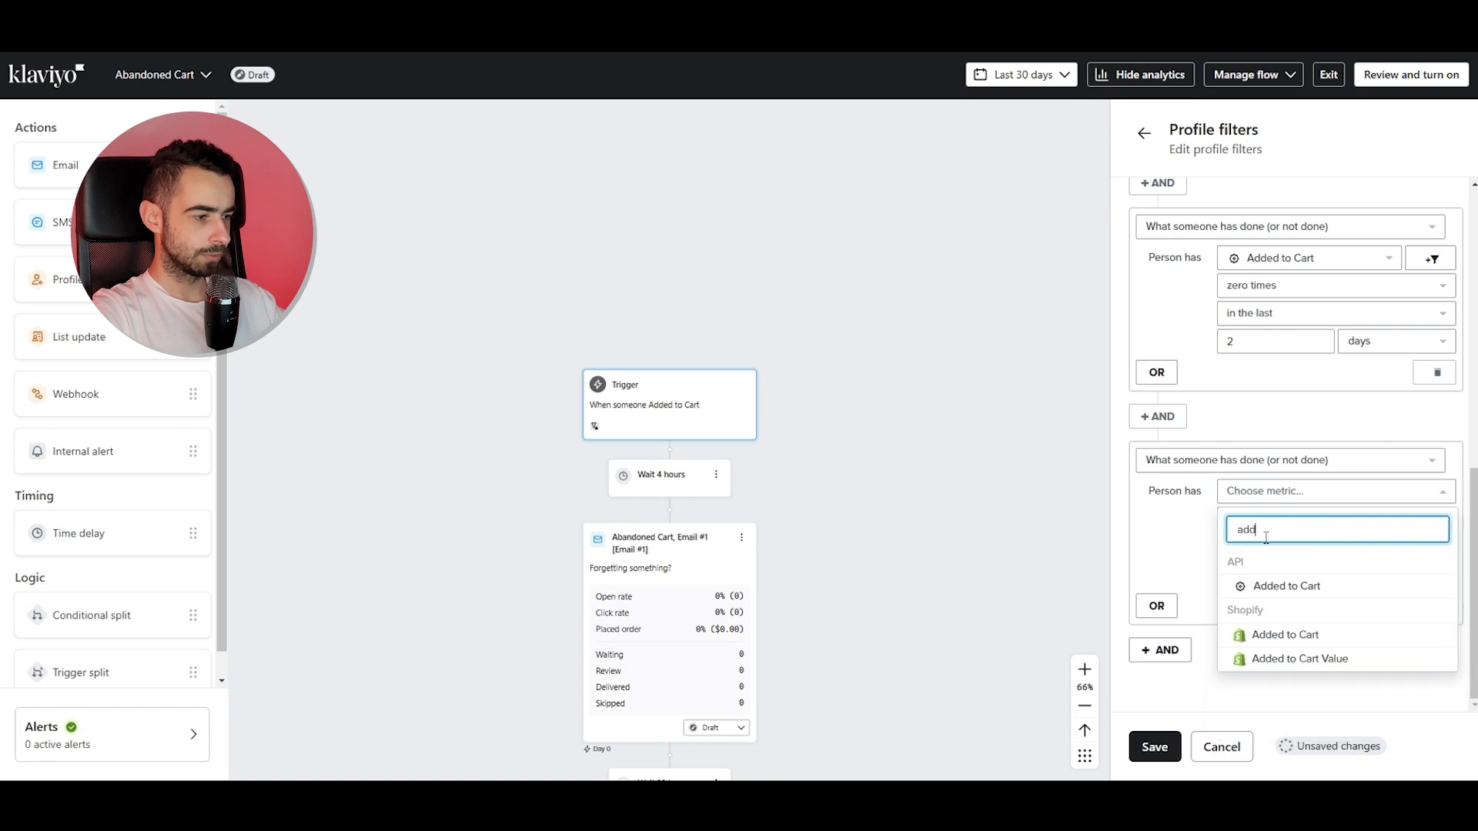
{"action": "left_click", "coordinate": [1268, 630]}
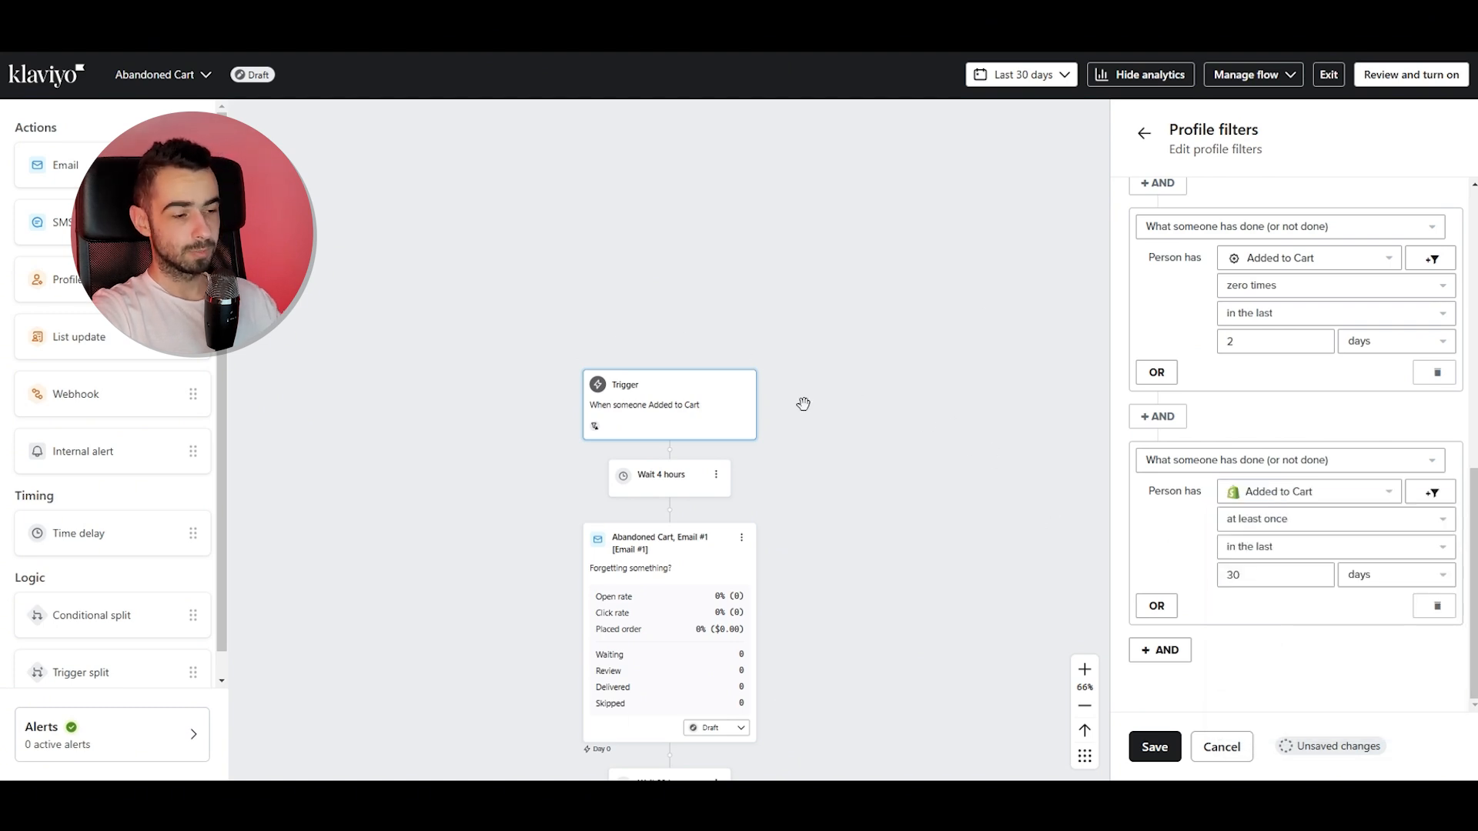
Set the Shopify Added to Cart filter to zero times since starting this flow.
{"action": "scroll", "coordinate": [1285, 508], "scroll_direction": "up", "scroll_amount": 4}
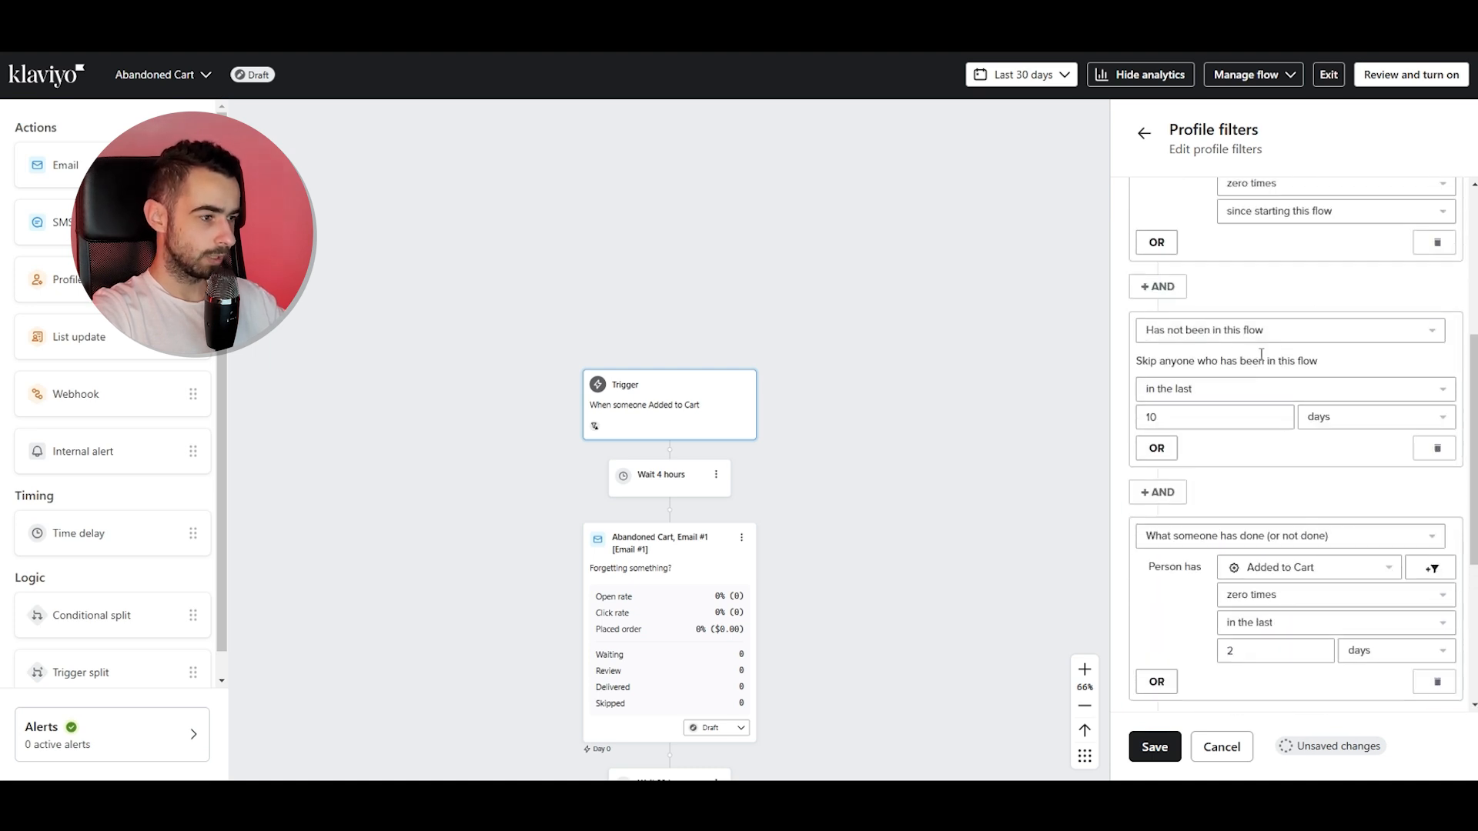
{"action": "scroll", "coordinate": [1227, 441], "scroll_direction": "down", "scroll_amount": 4}
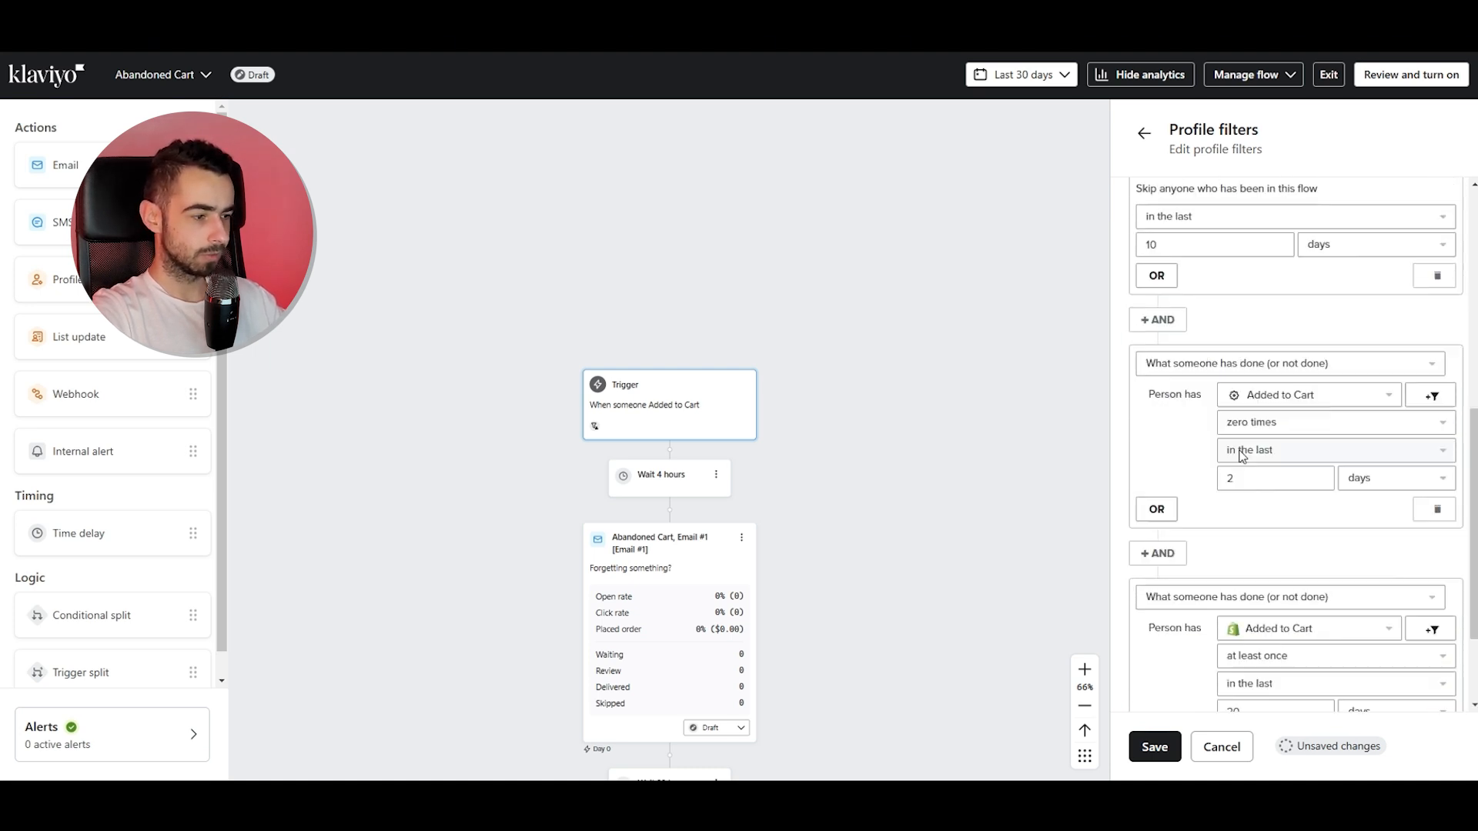
{"action": "left_click", "coordinate": [1289, 526]}
{"action": "left_click", "coordinate": [1294, 571]}
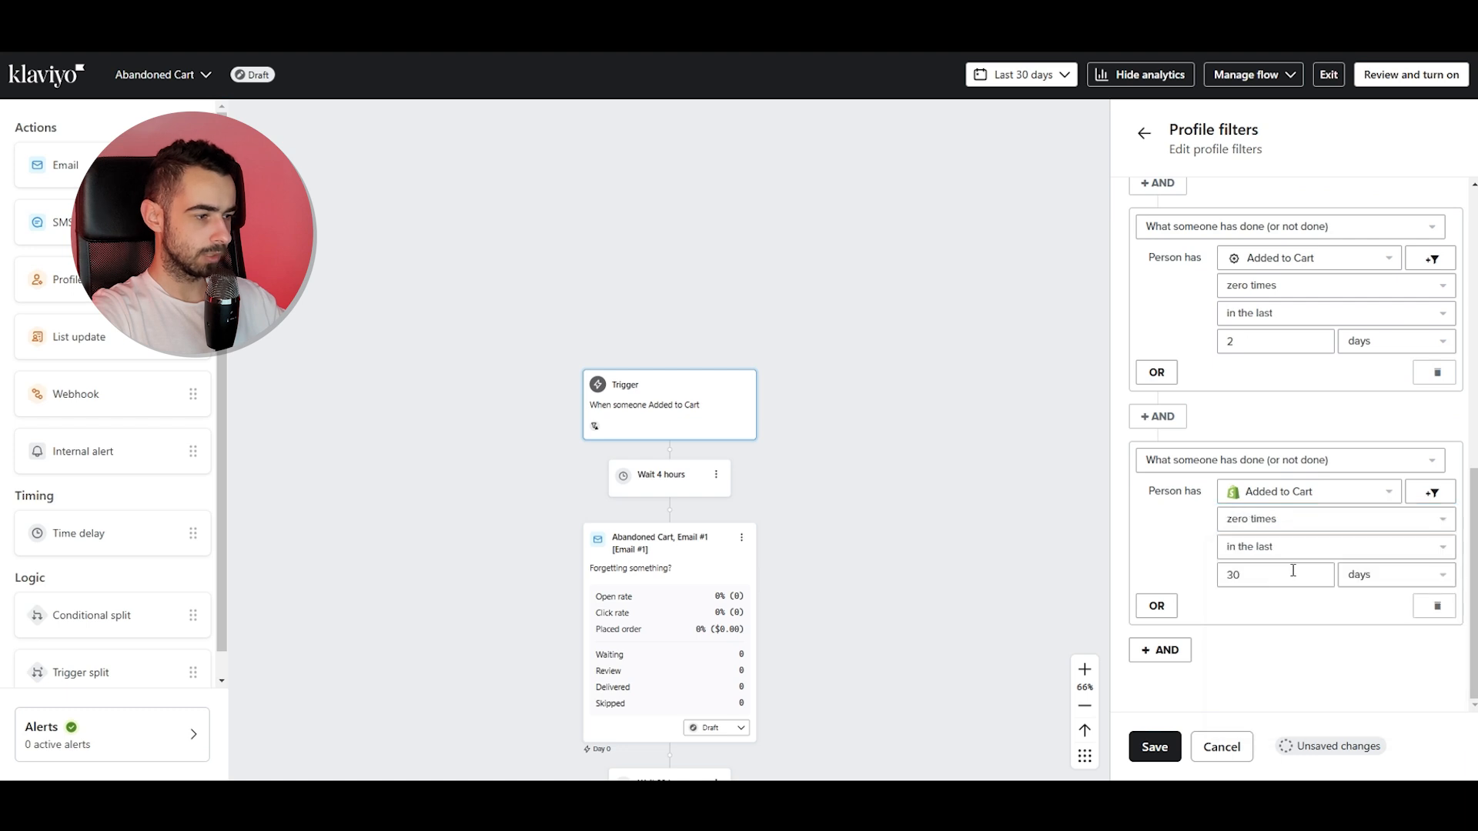
{"action": "left_click_drag", "start_coordinate": [1283, 579], "coordinate": [1187, 576]}
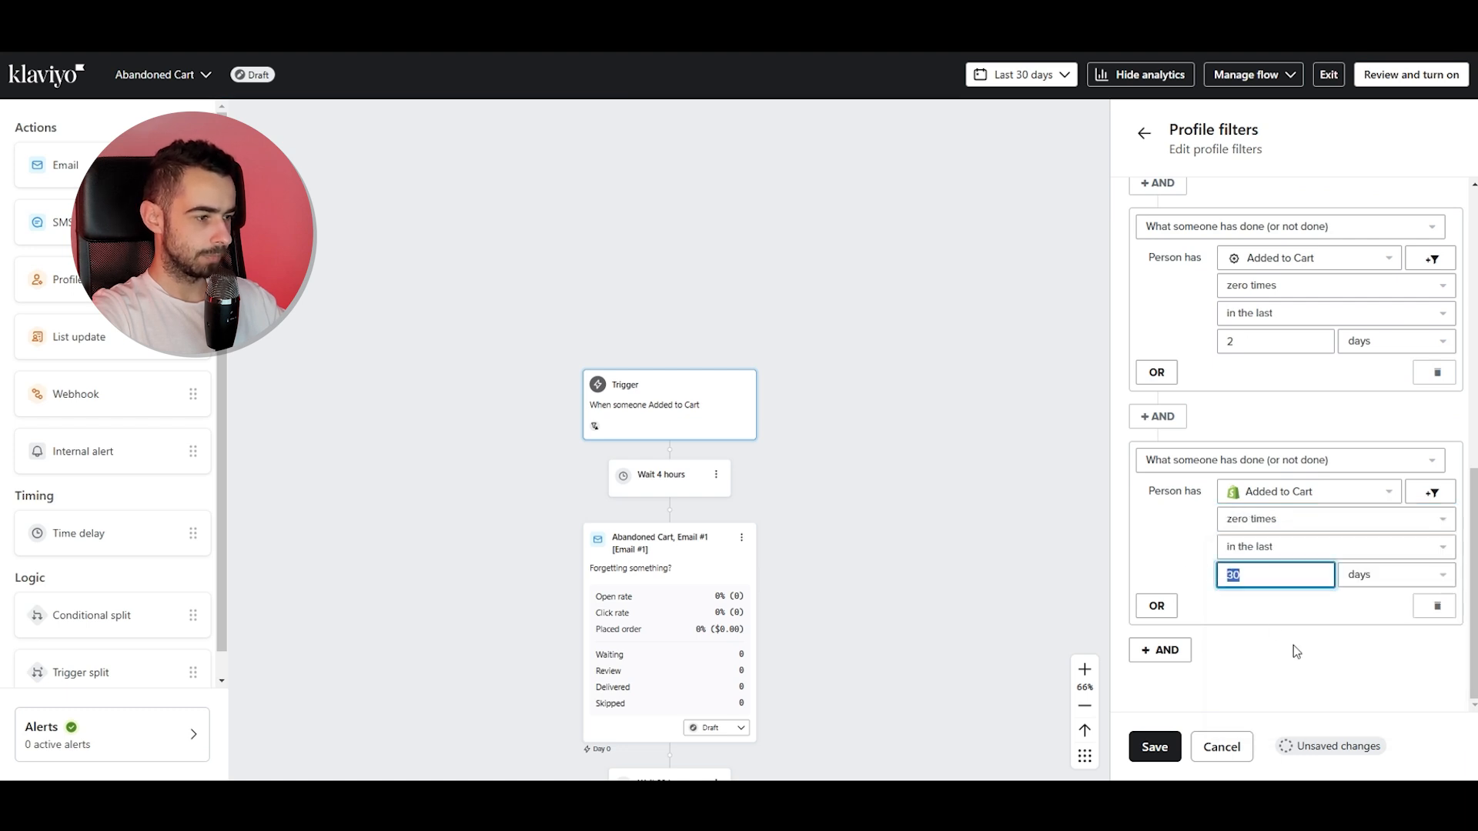
{"action": "left_click", "coordinate": [1281, 605]}
{"action": "left_click", "coordinate": [1276, 551]}
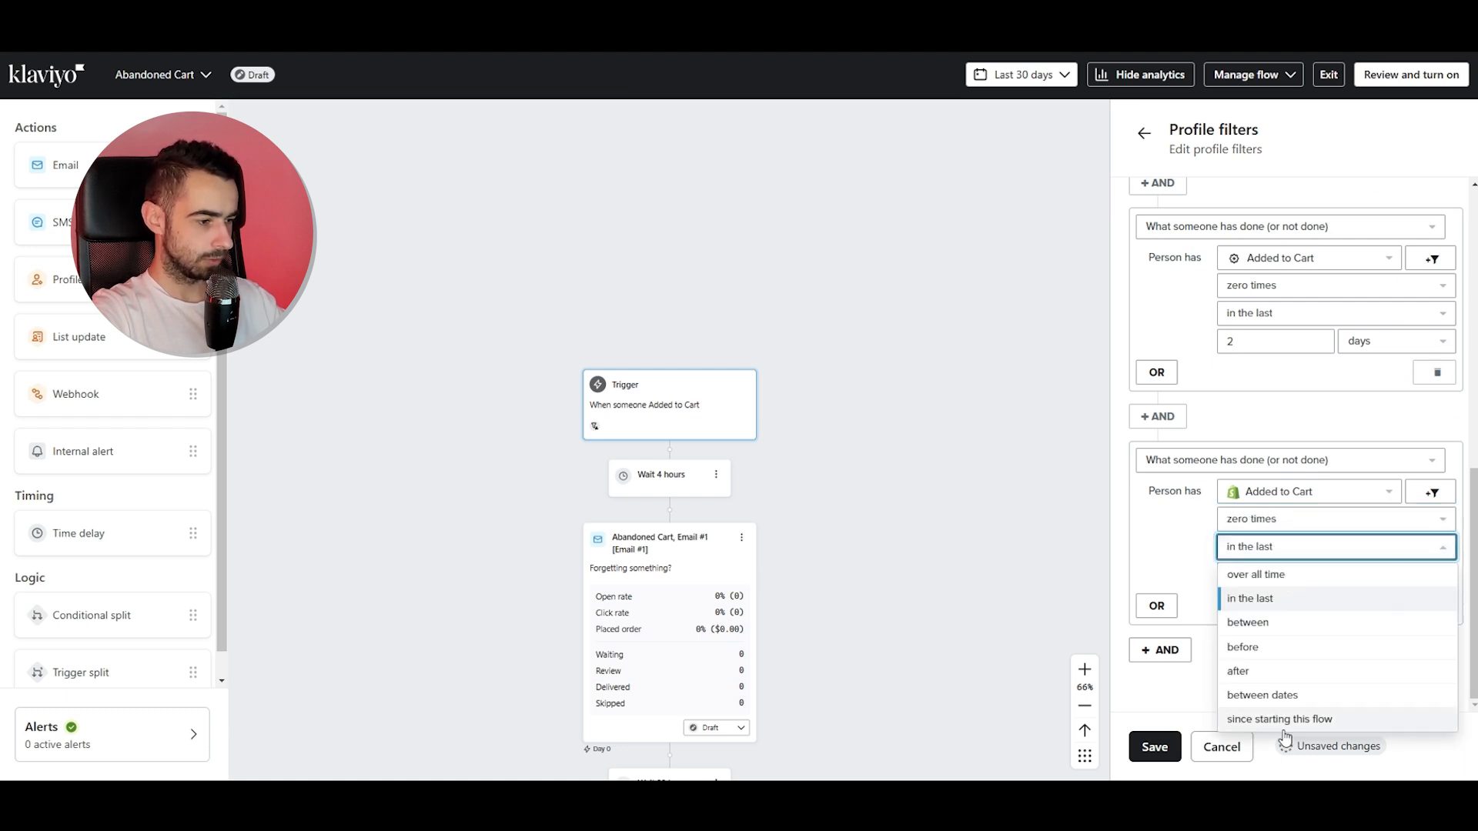
{"action": "left_click", "coordinate": [1282, 716]}
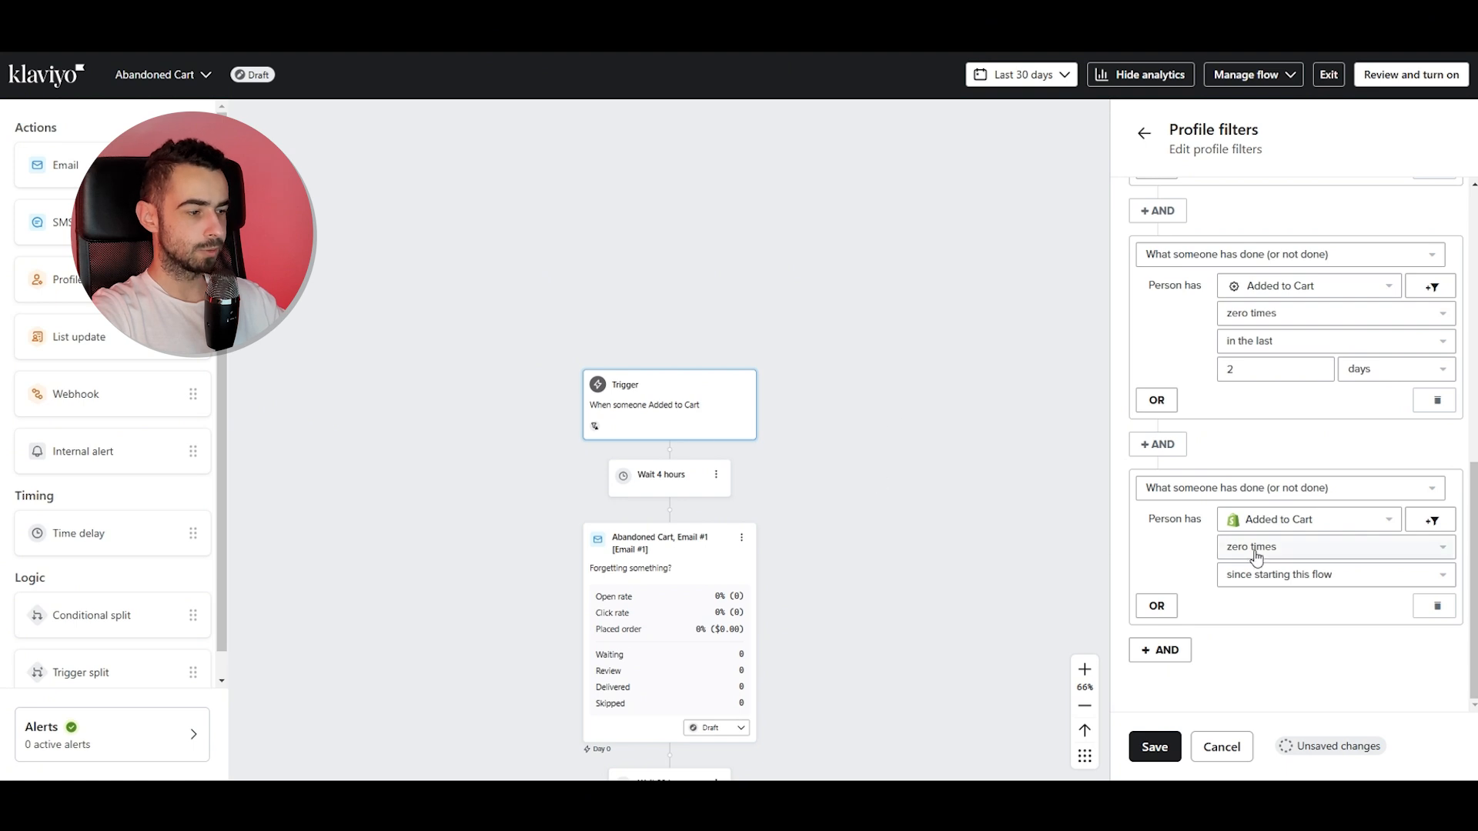
Save the profile filters and close the trigger panel.
{"action": "scroll", "coordinate": [1150, 758], "scroll_direction": "down", "scroll_amount": 5}
{"action": "left_click", "coordinate": [1155, 748]}
{"action": "left_click", "coordinate": [1444, 134]}
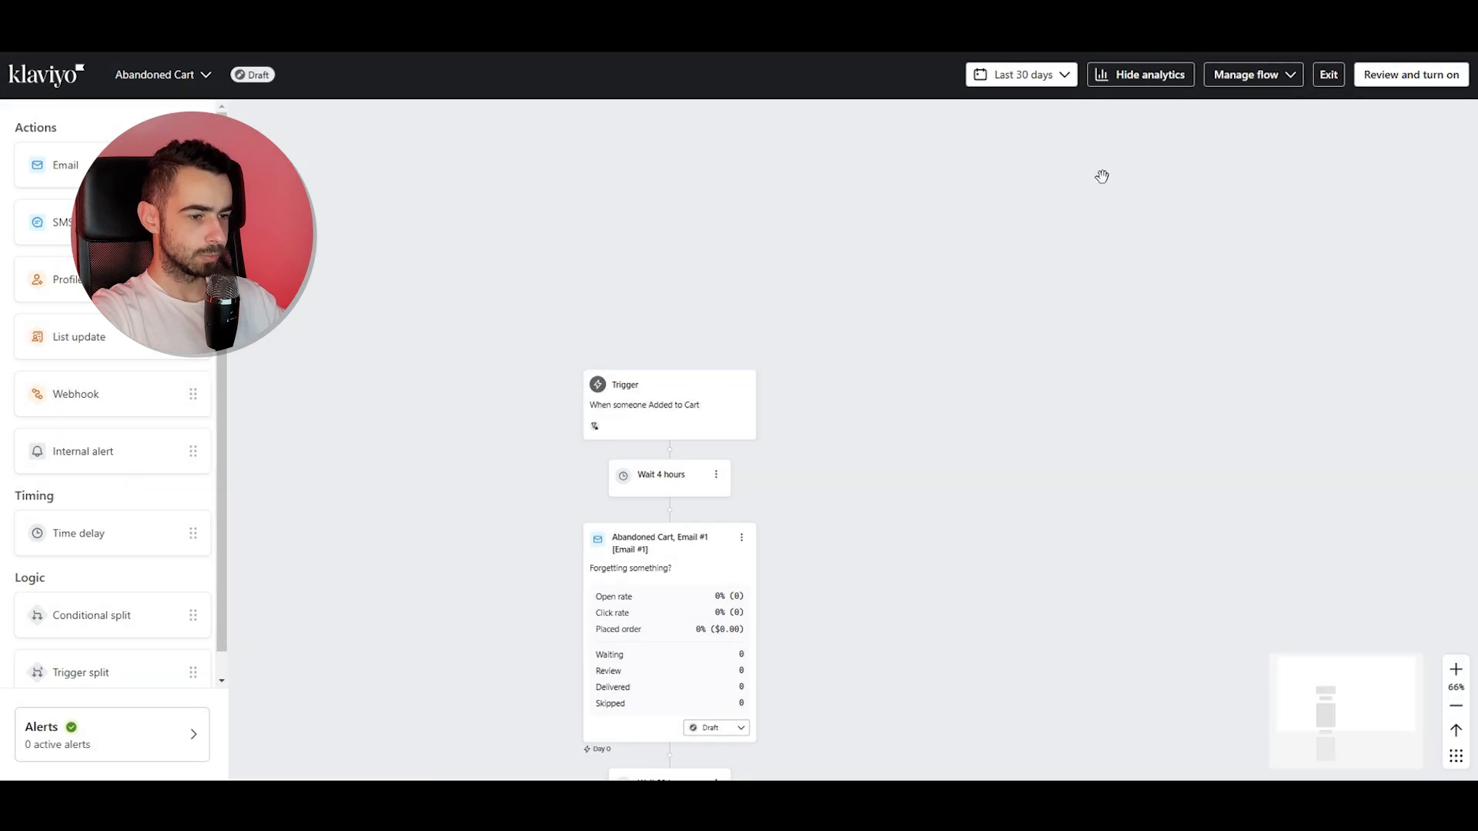
Review the remaining flow steps and exit the Abandoned Cart flow.
{"action": "scroll", "coordinate": [778, 429], "scroll_direction": "down", "scroll_amount": 3}
{"action": "scroll", "coordinate": [728, 440], "scroll_direction": "down", "scroll_amount": 1}
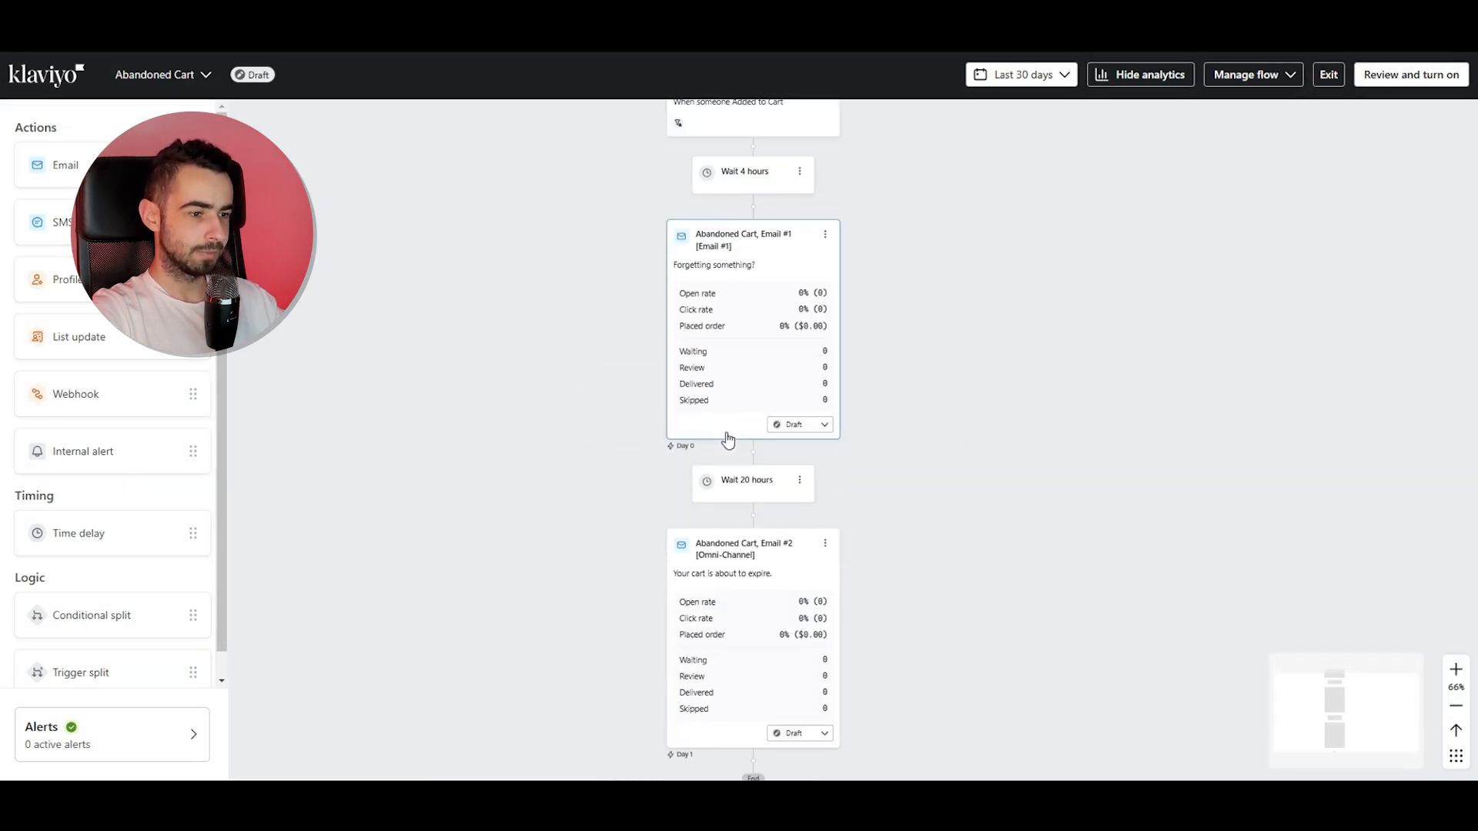
{"action": "scroll", "coordinate": [762, 380], "scroll_direction": "down", "scroll_amount": 1}
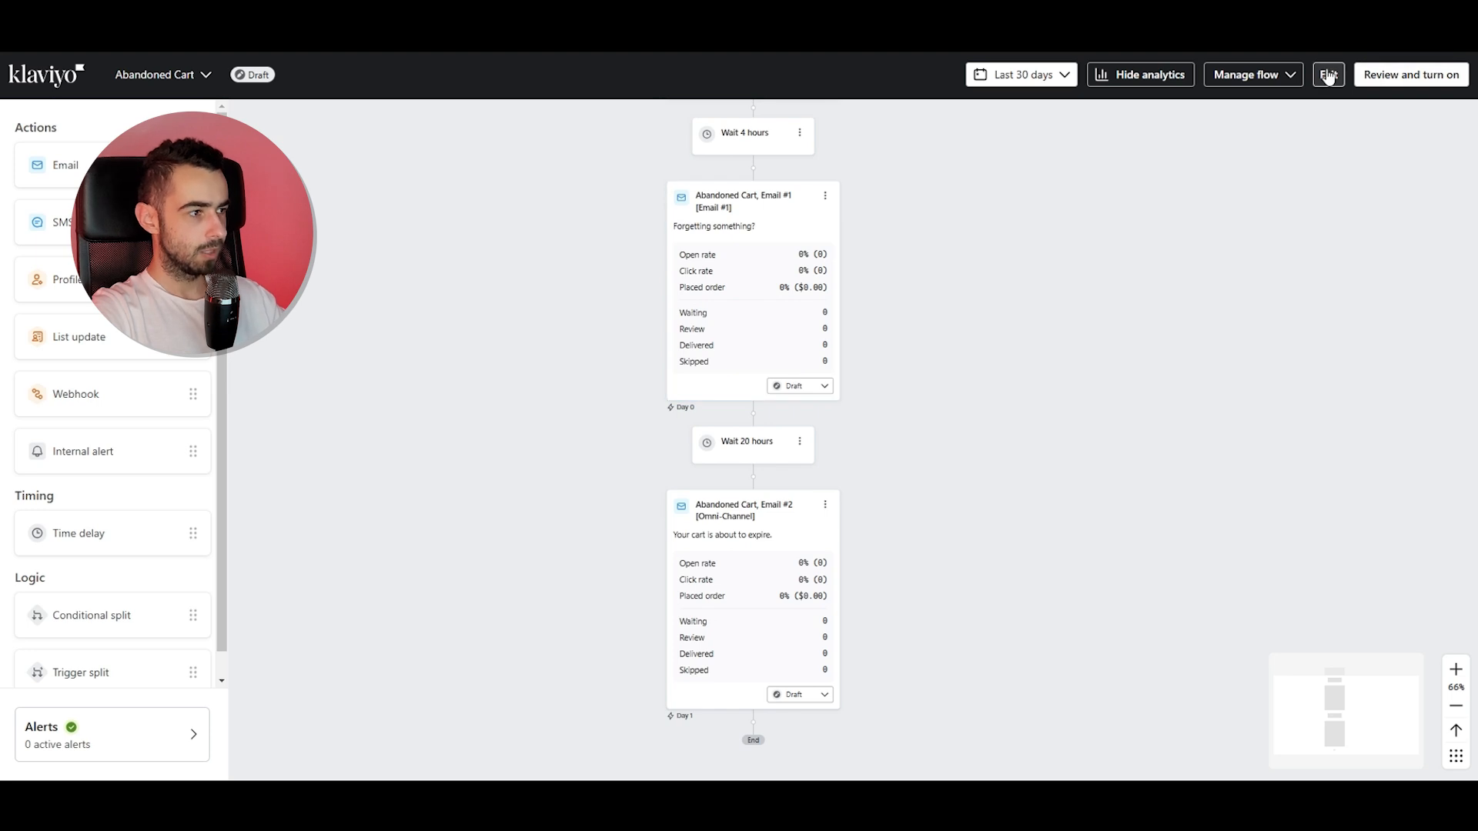
{"action": "left_click", "coordinate": [1328, 74]}
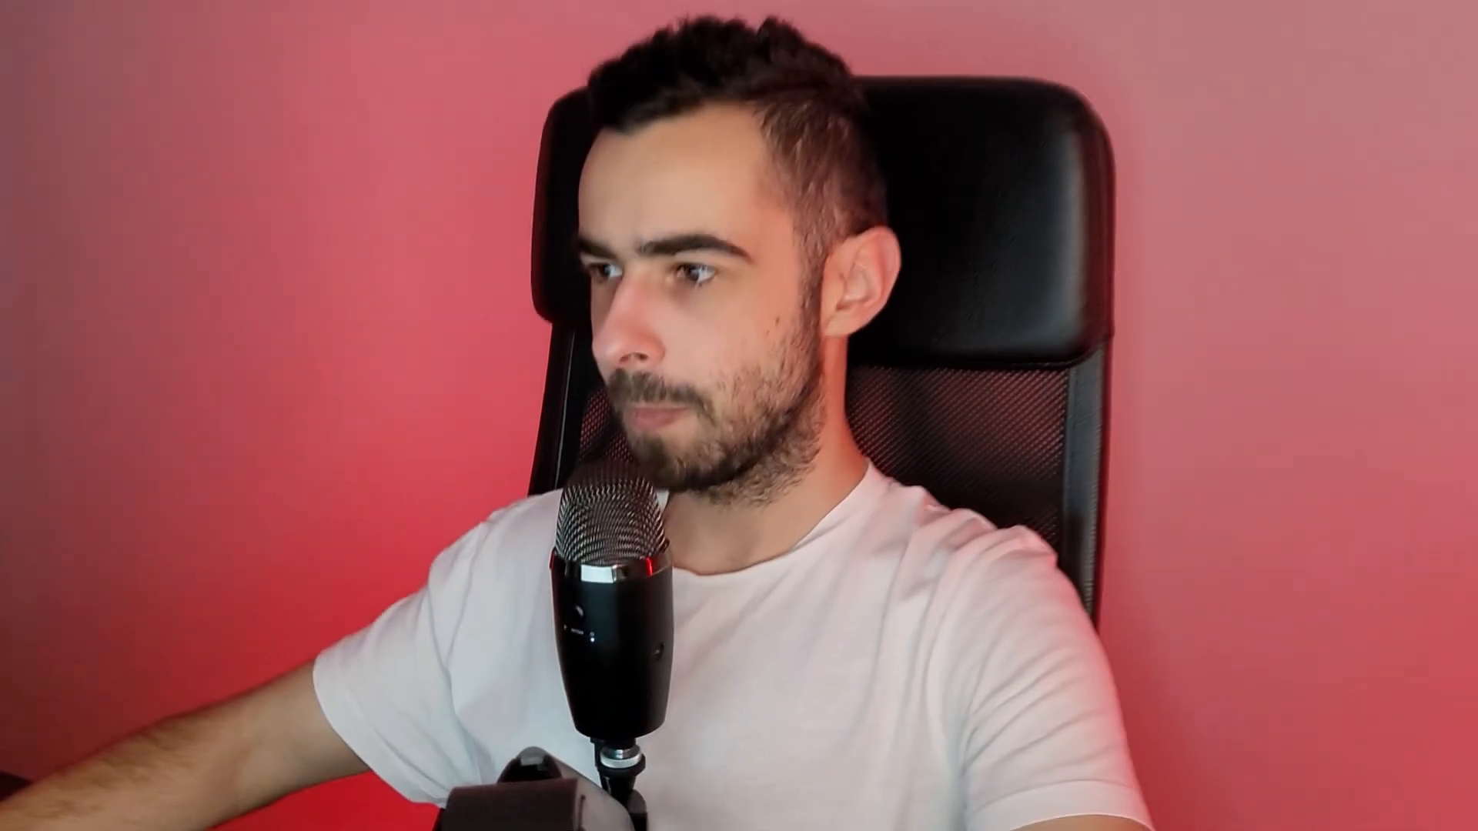